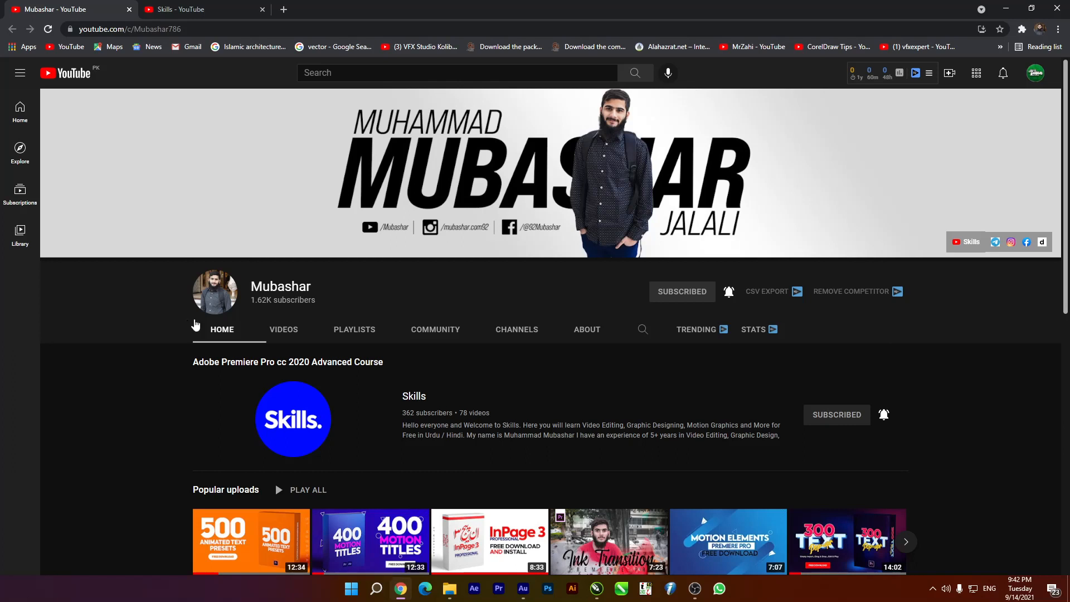
Open the Skills YouTube channel tab, scroll down through its uploads, then back to the top
click(212, 8)
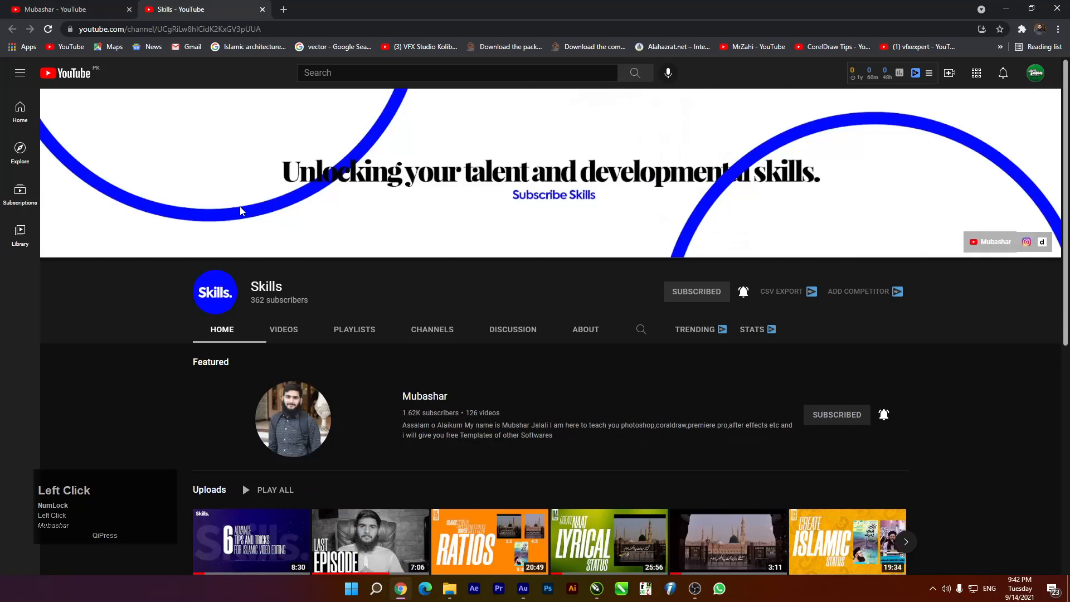
scroll(231, 214, down, 5)
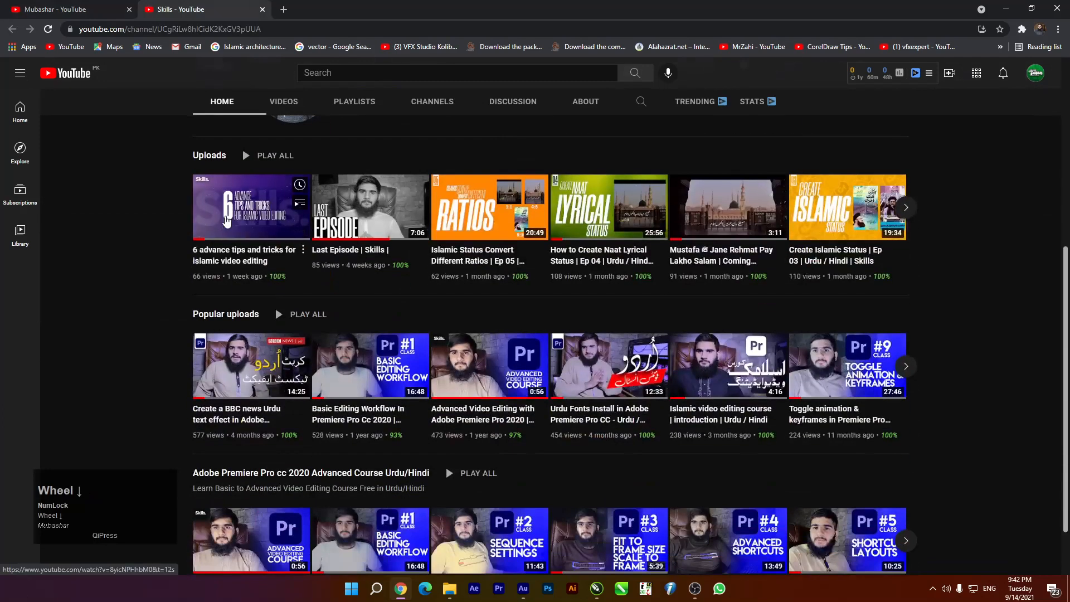
scroll(258, 324, up, 1)
scroll(258, 322, up, 5)
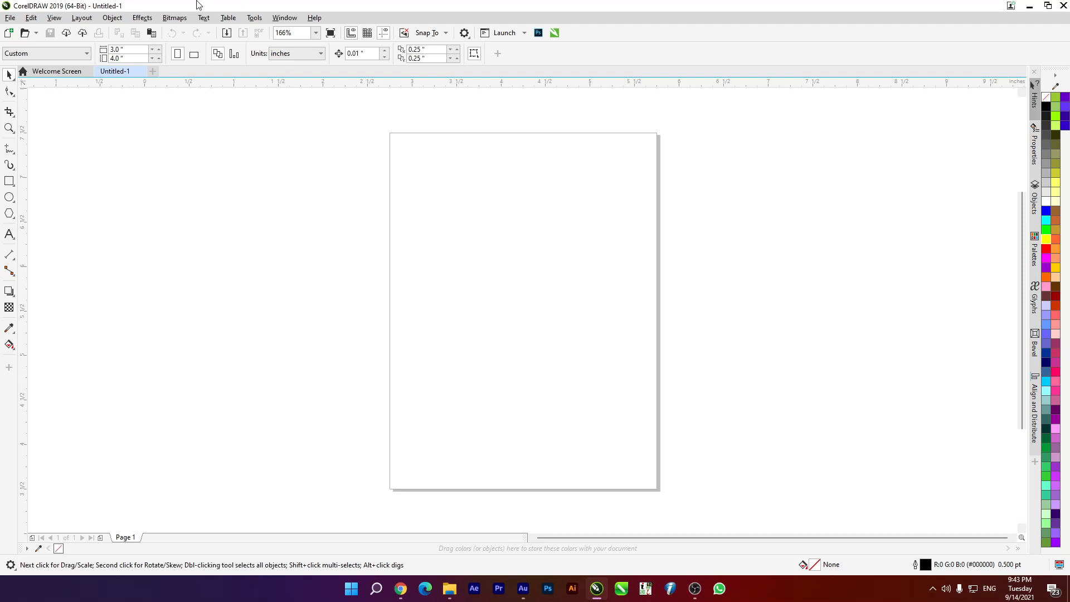
Draw a rectangle, size it to 3.5 × 2.0 inches, and move it onto the page
click(9, 181)
drag(78, 178, 377, 350)
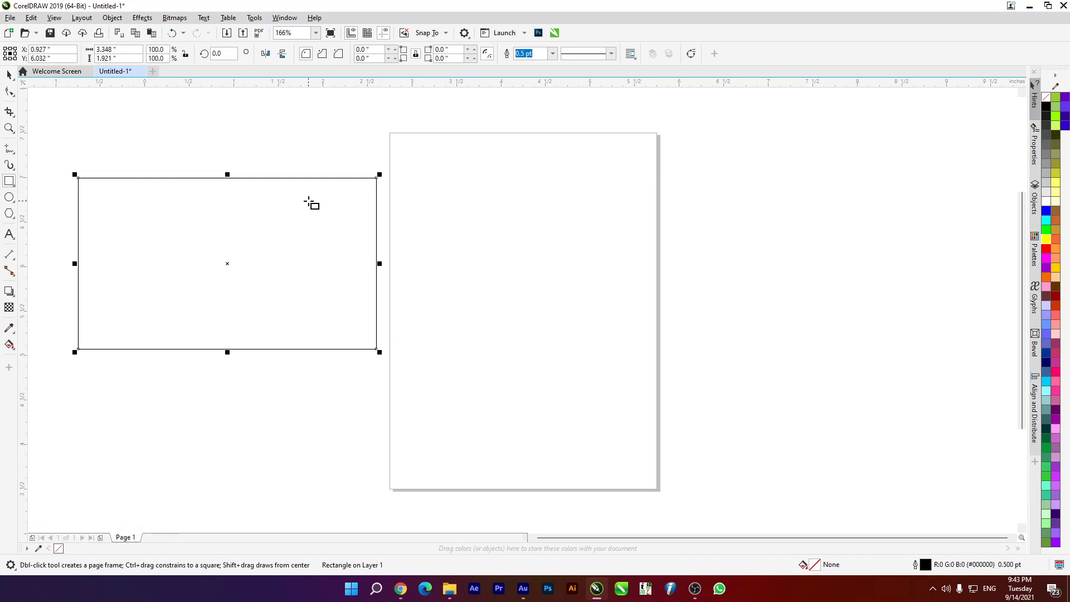
click(108, 58)
drag(132, 49, 81, 48)
text(3)
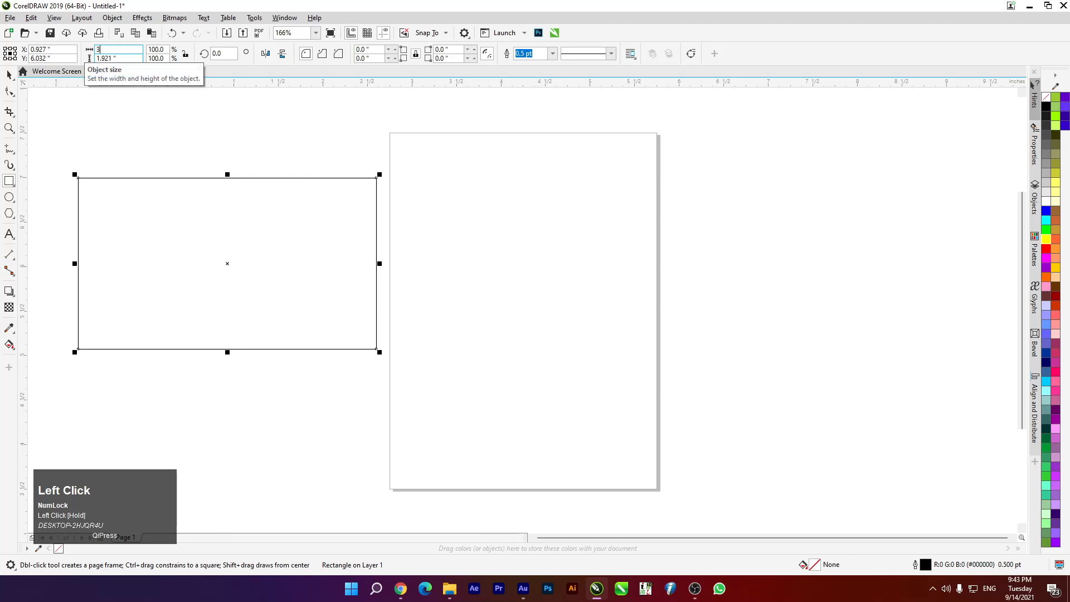
text(.5)
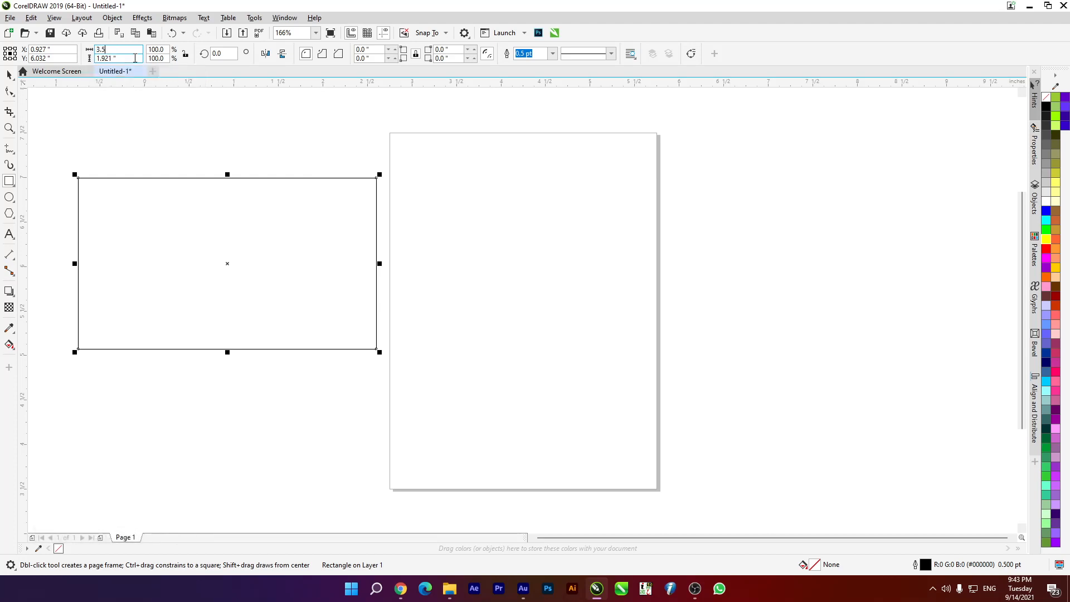
drag(121, 59, 78, 59)
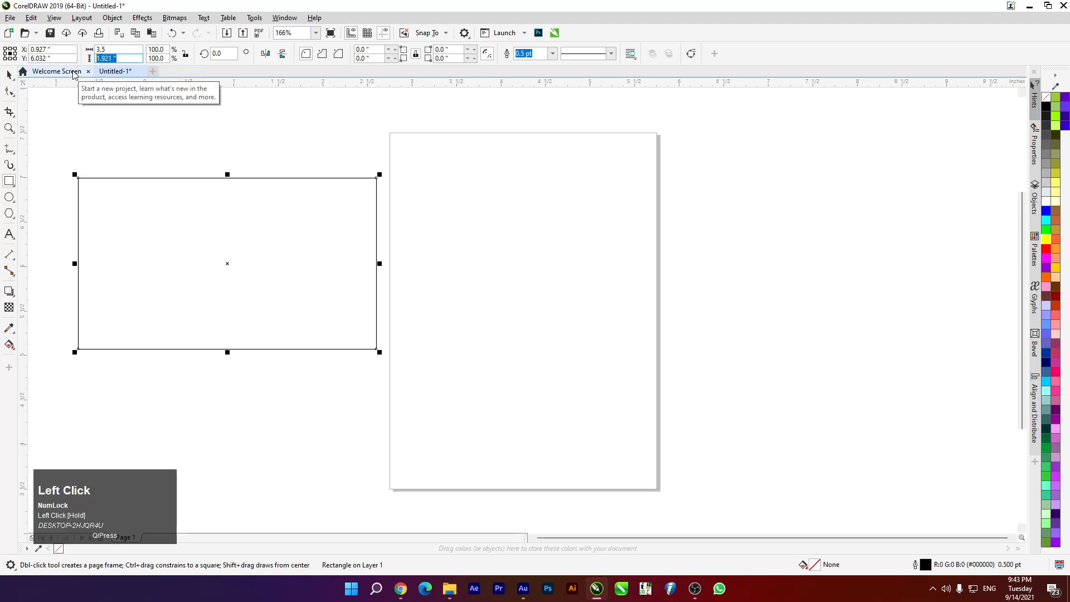
text(2.0)
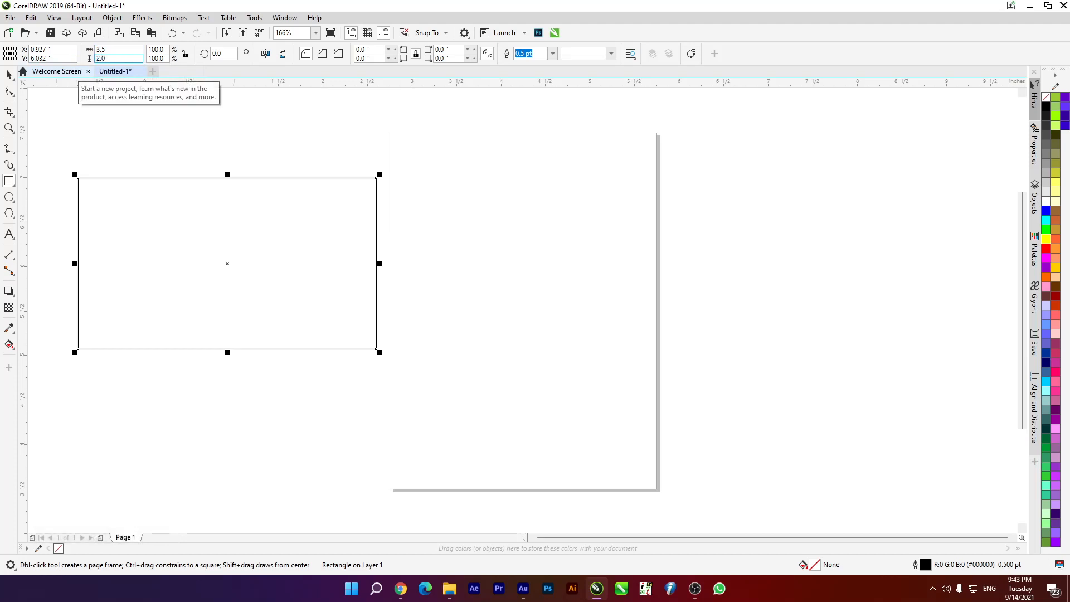
key(Return)
click(9, 74)
drag(227, 263, 446, 277)
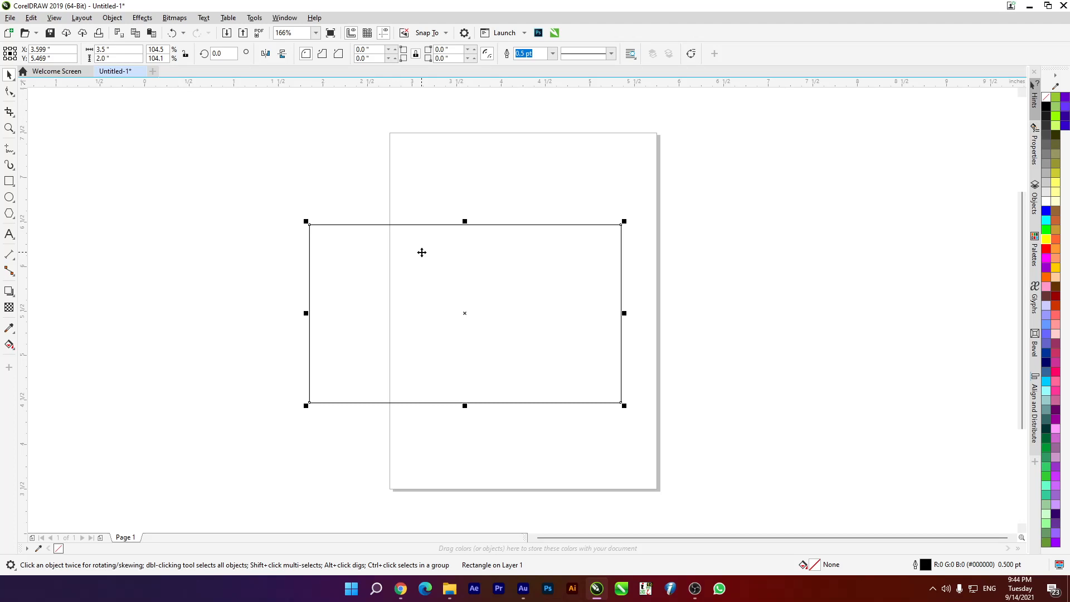
Set the page size to the Business Card preset and drag the rectangle off to the left
click(135, 207)
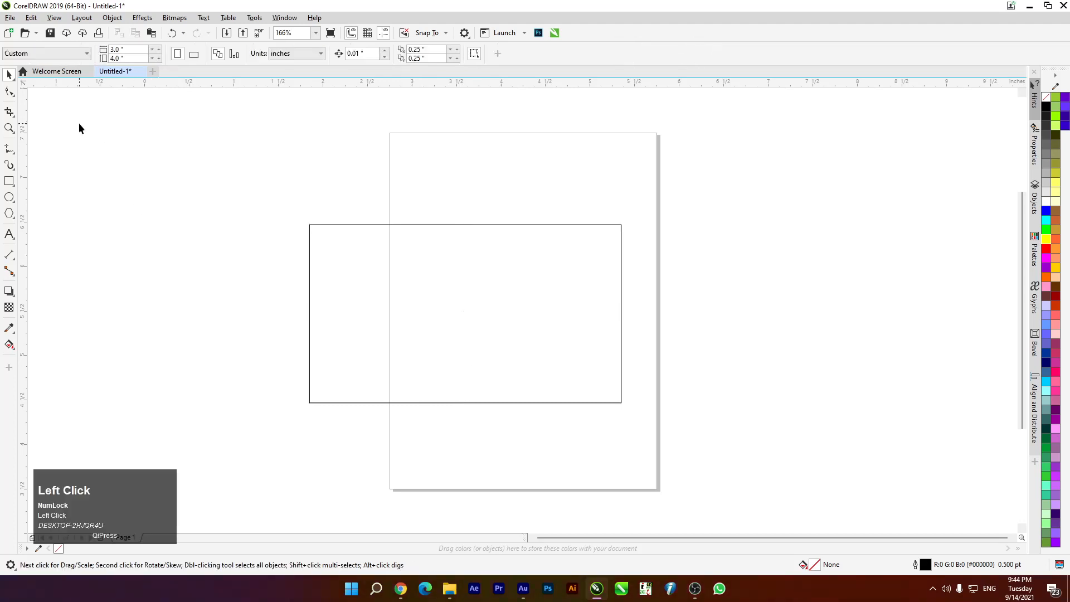
click(50, 53)
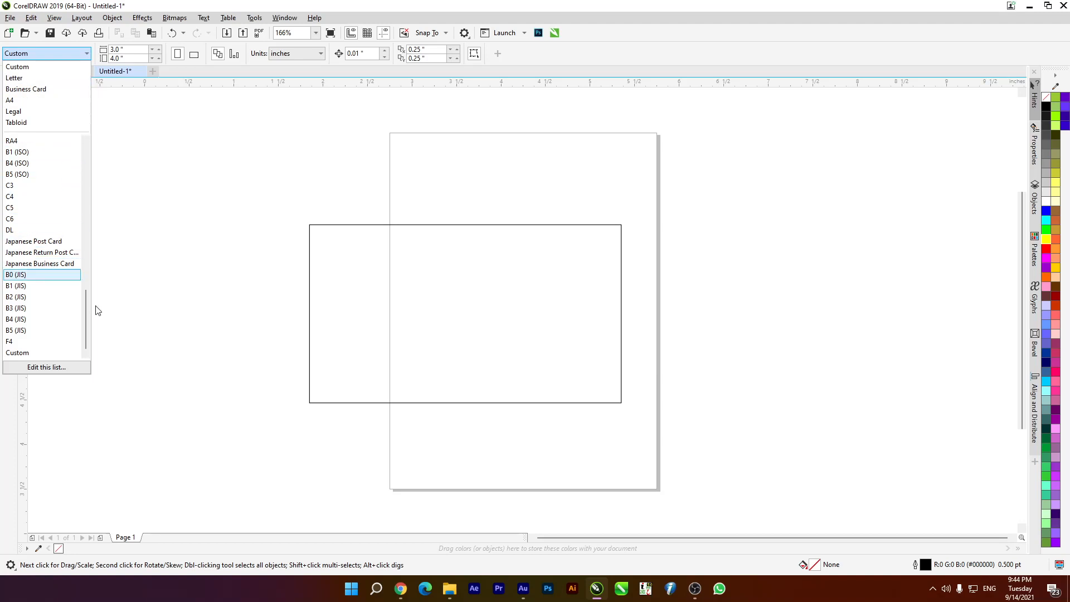
drag(87, 304, 90, 265)
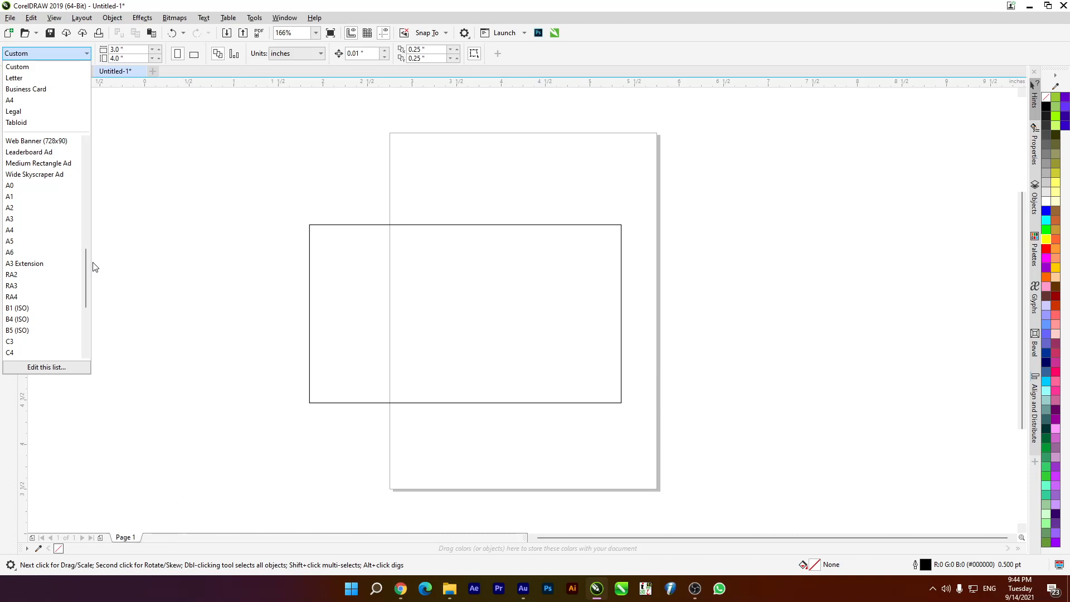
click(48, 90)
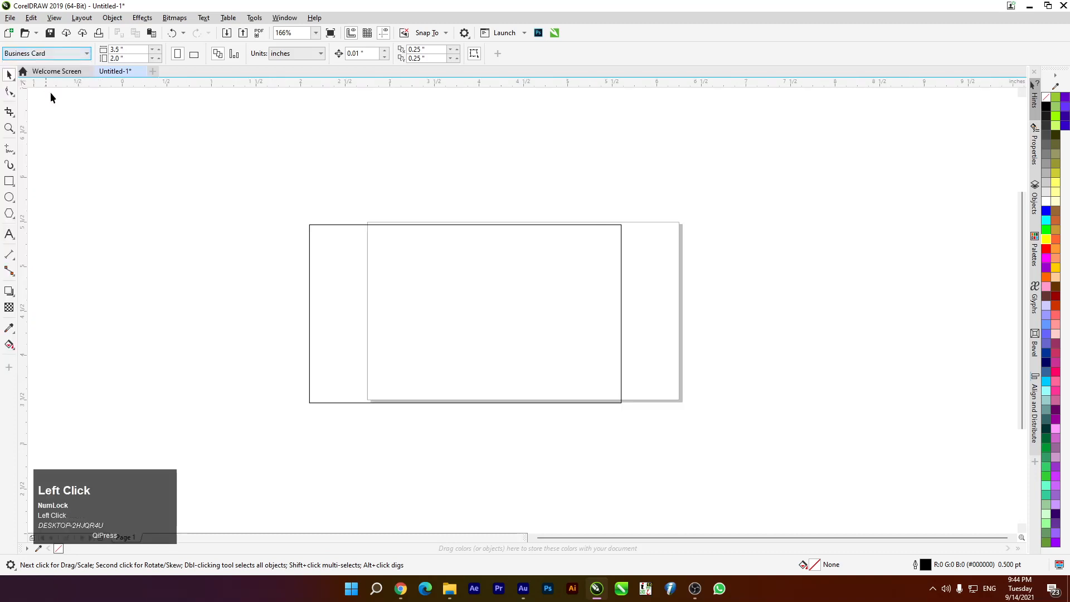
drag(520, 334, 244, 343)
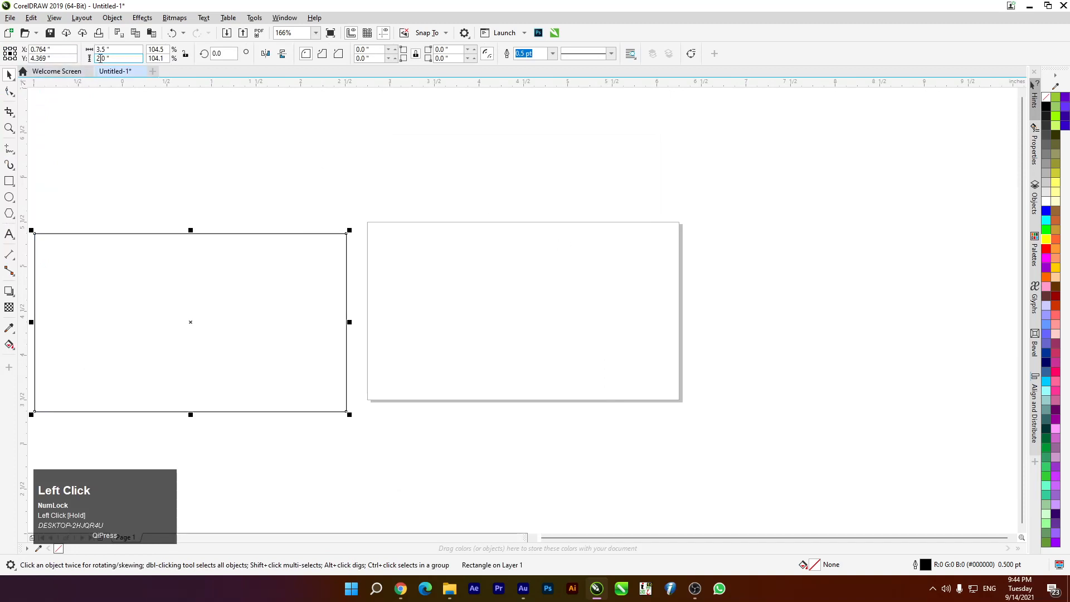
Pick Business Card in a new-document dialog, cancel it, and drag the rectangle back over the page
key(ctrl+n)
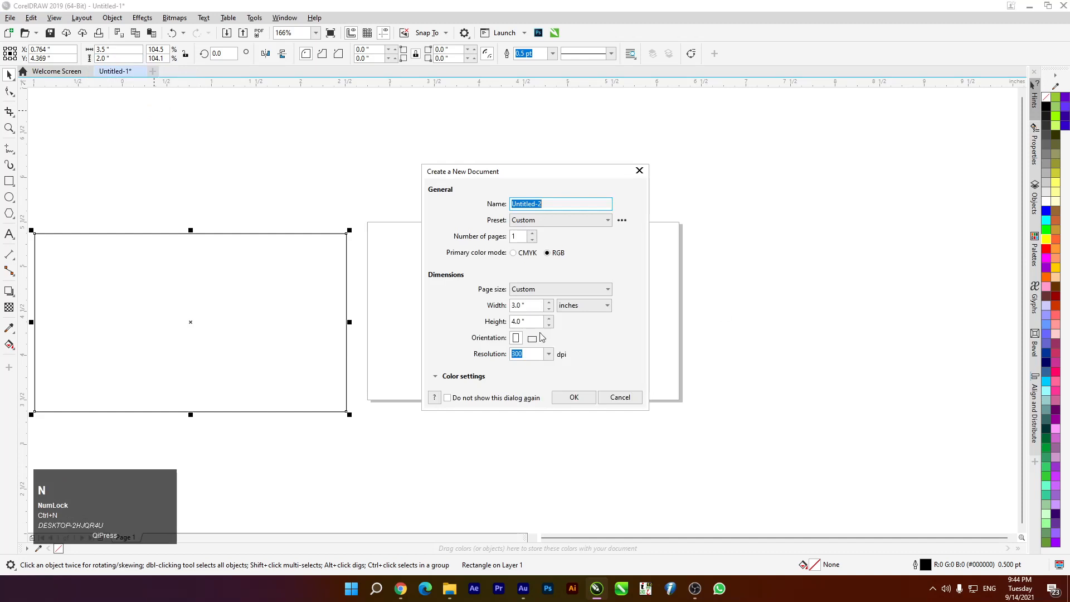
click(551, 289)
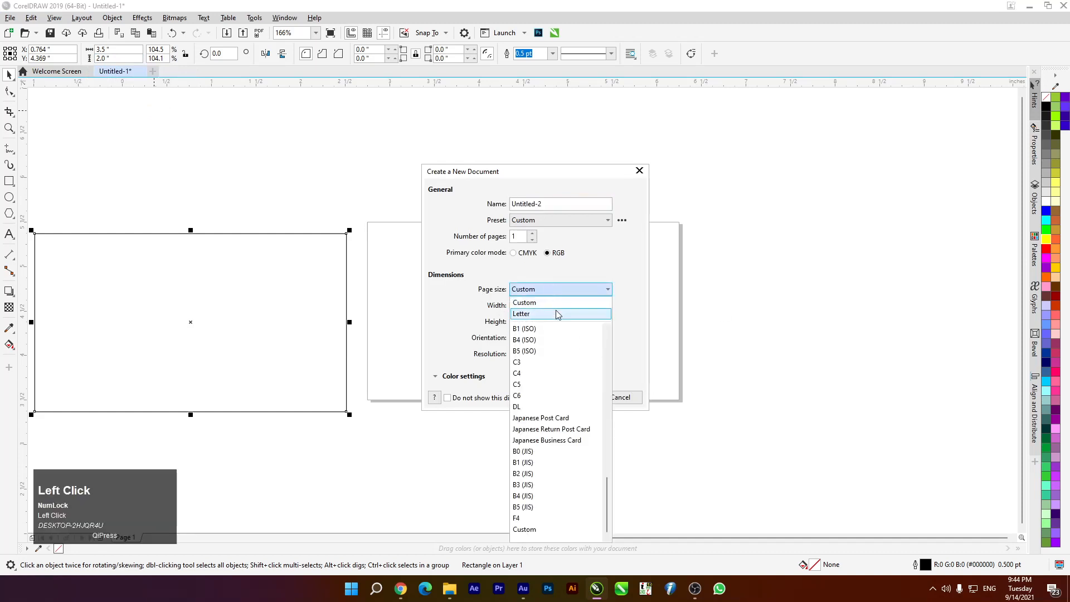
drag(604, 483, 595, 372)
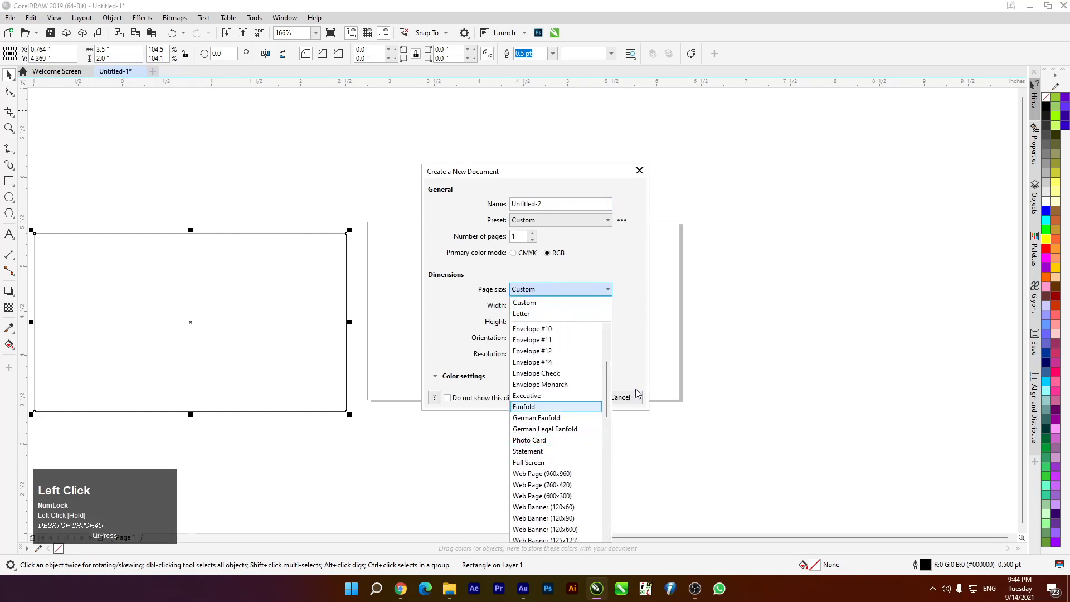
drag(608, 397, 608, 385)
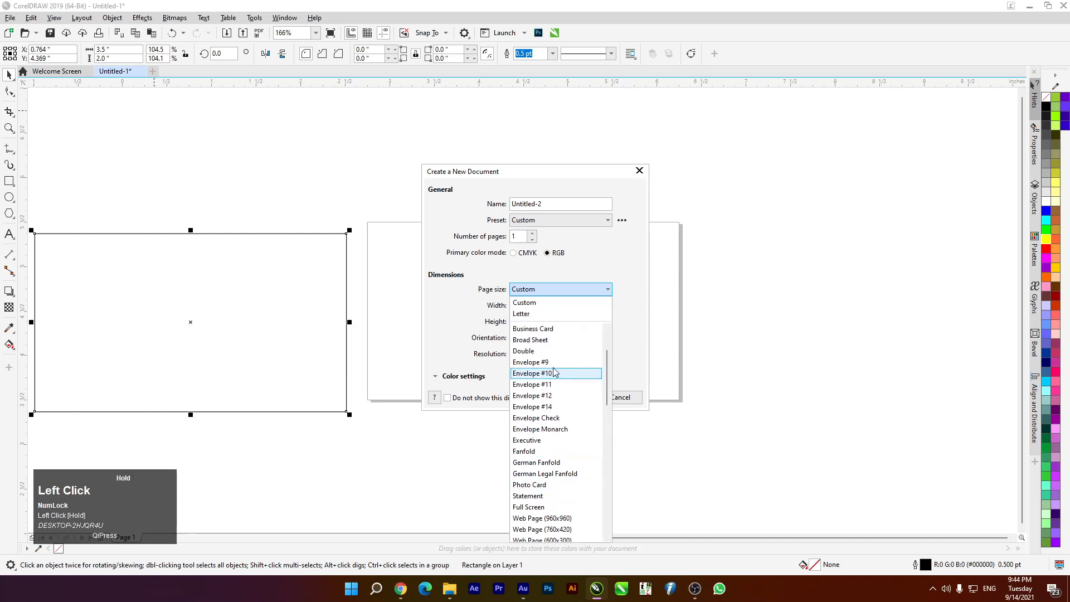
click(532, 329)
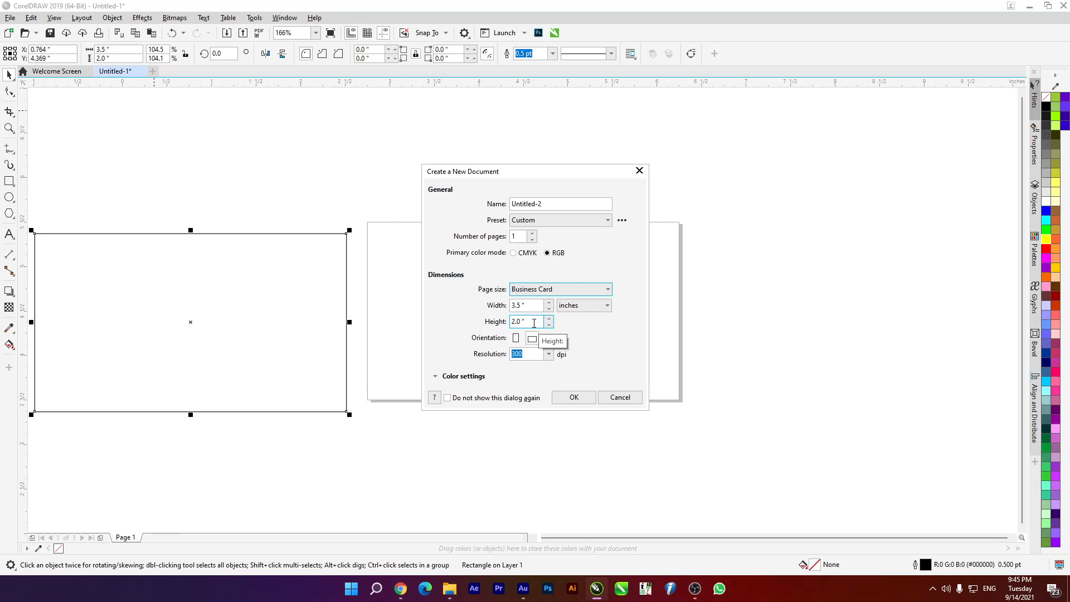
click(617, 397)
drag(232, 351, 511, 289)
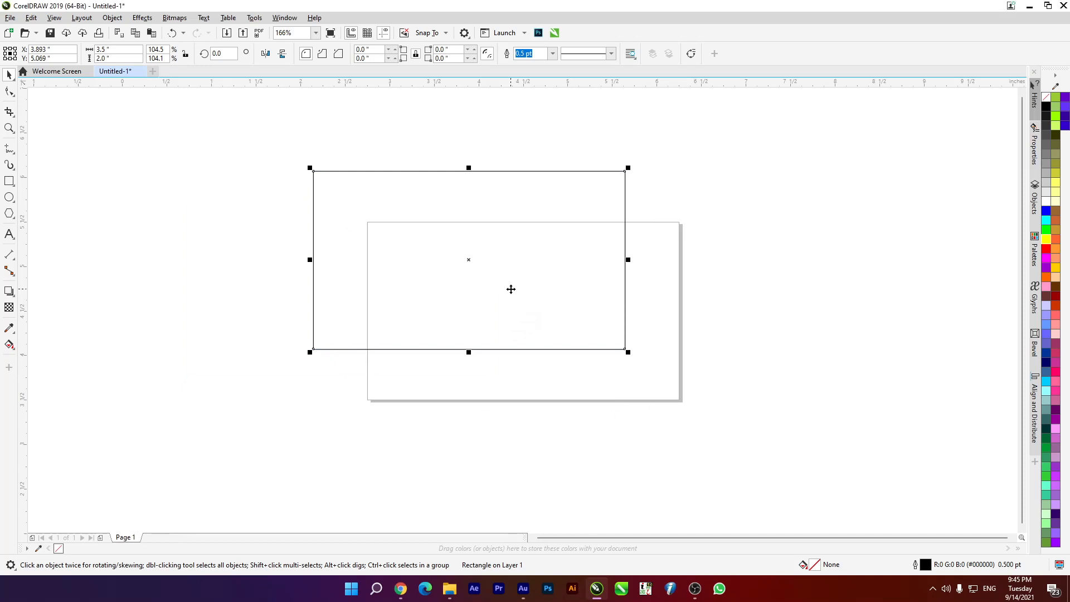
Replace the rectangle with a page-sized frame and zoom to fit all objects
key(Delete)
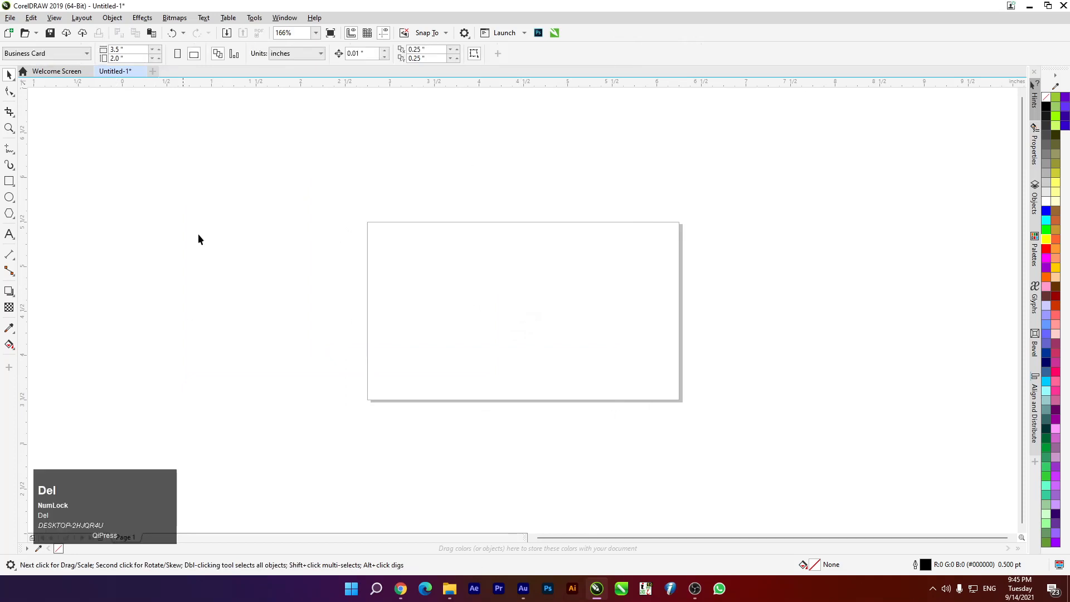
scroll(360, 236, down, 4)
scroll(344, 232, up, 4)
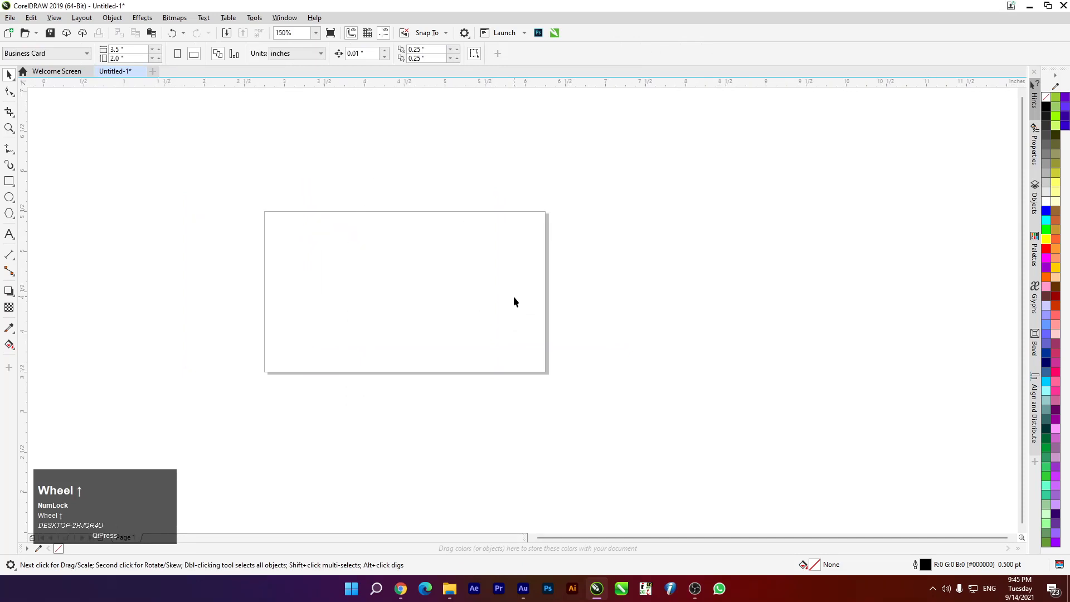
double_click(9, 181)
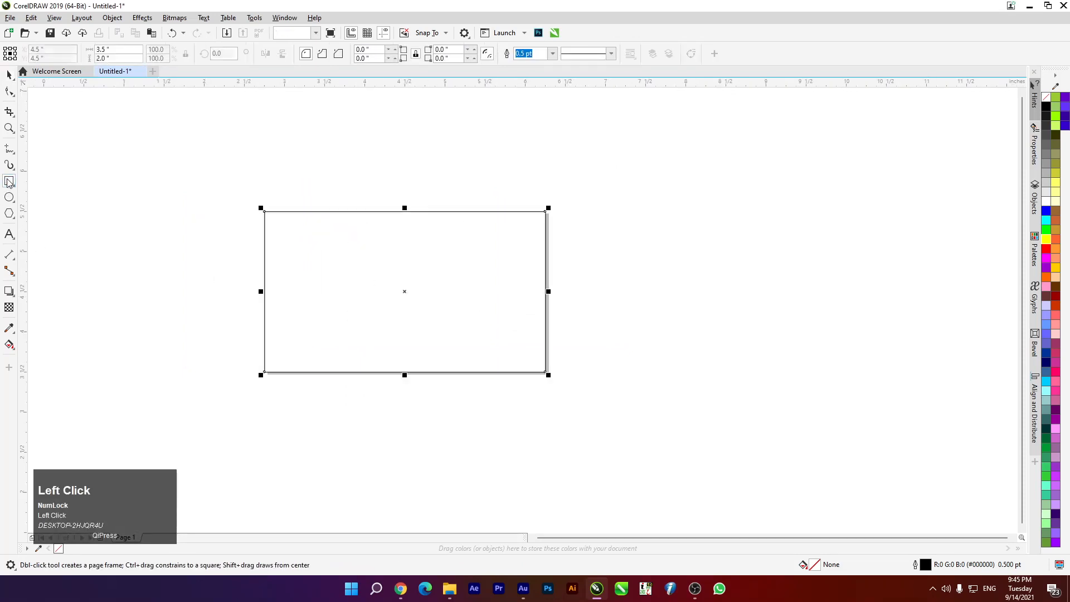
key(F4)
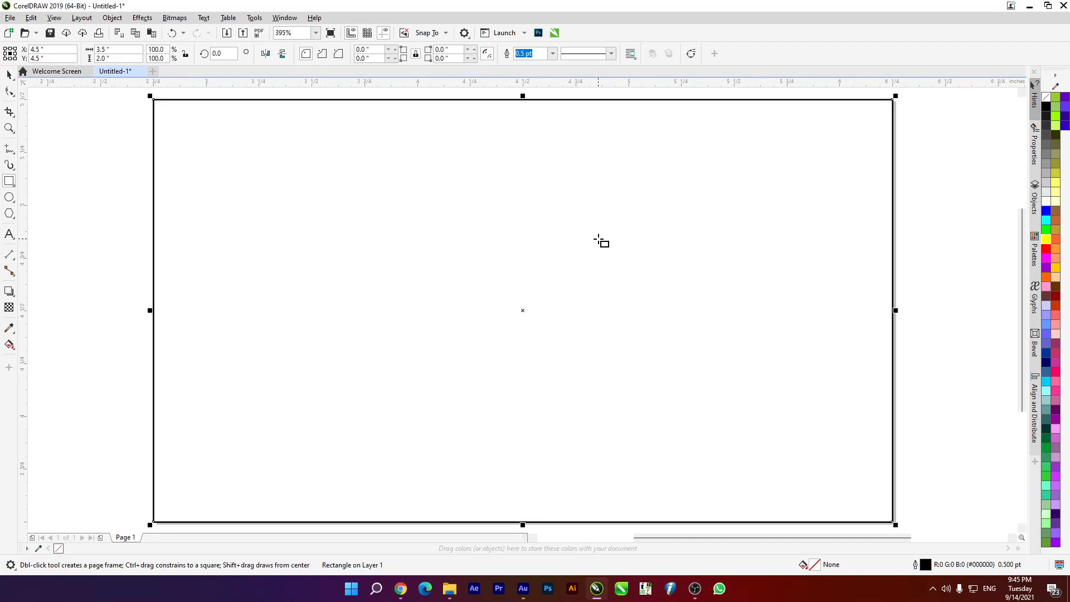
Move the page-sized rectangle off the page to the upper right, then deselect it
click(9, 74)
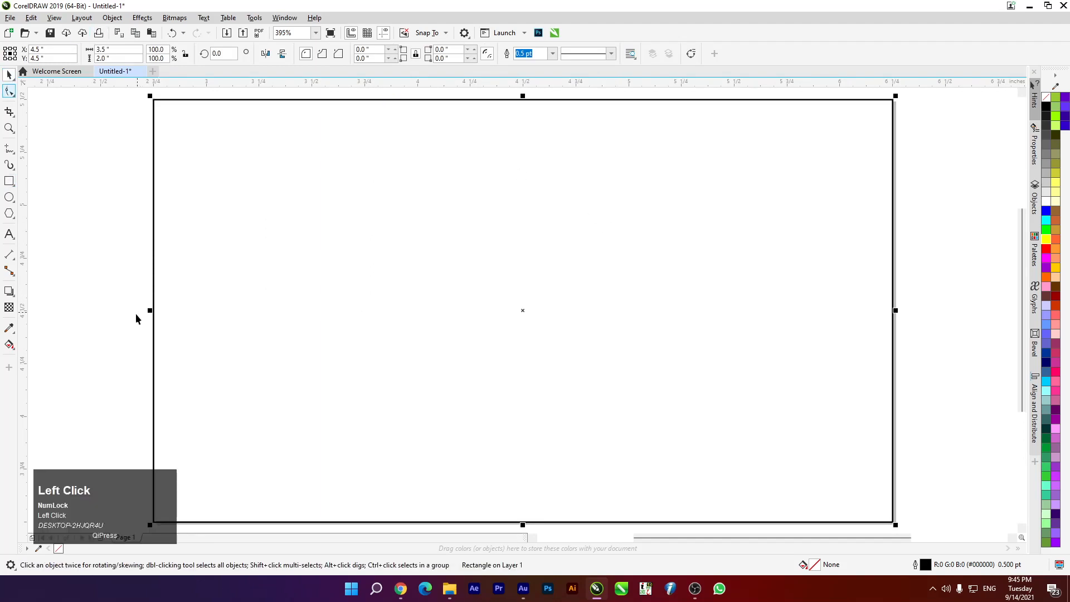
scroll(139, 310, down, 5)
click(182, 273)
drag(183, 275, 336, 256)
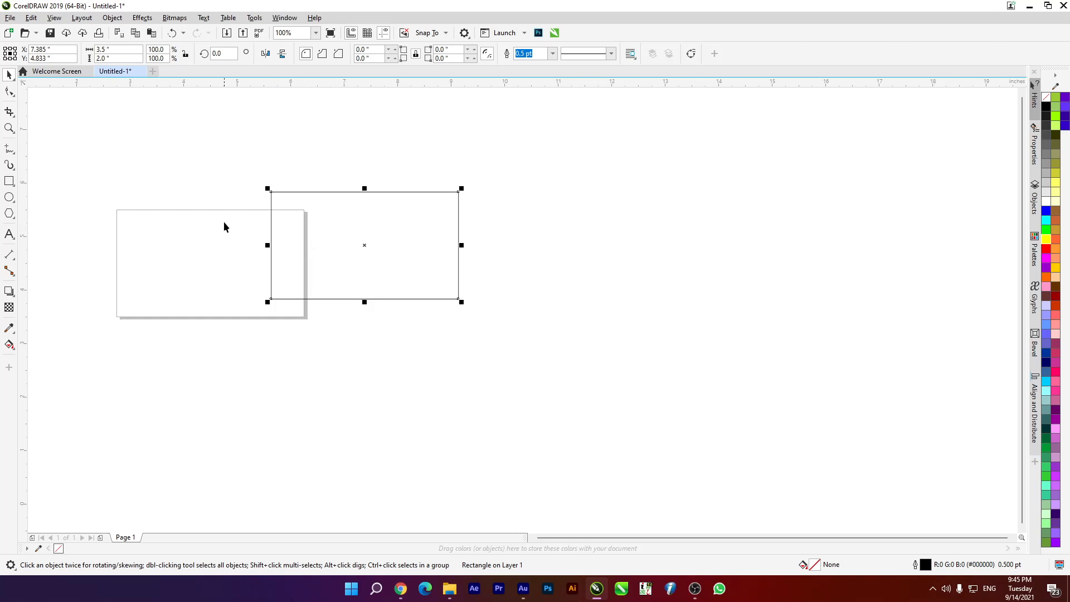
click(165, 188)
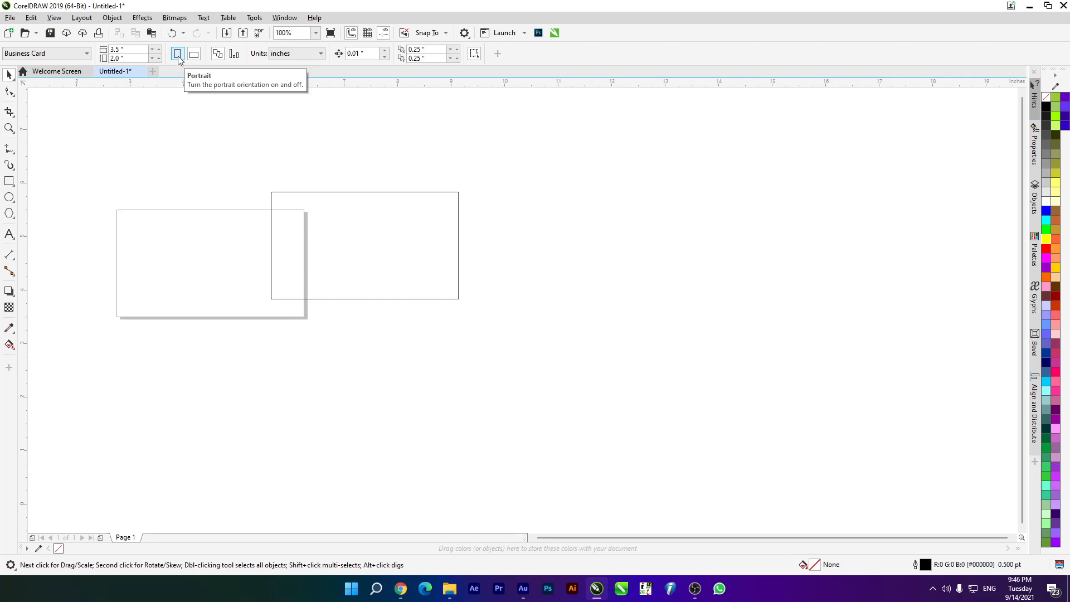
click(178, 56)
click(312, 242)
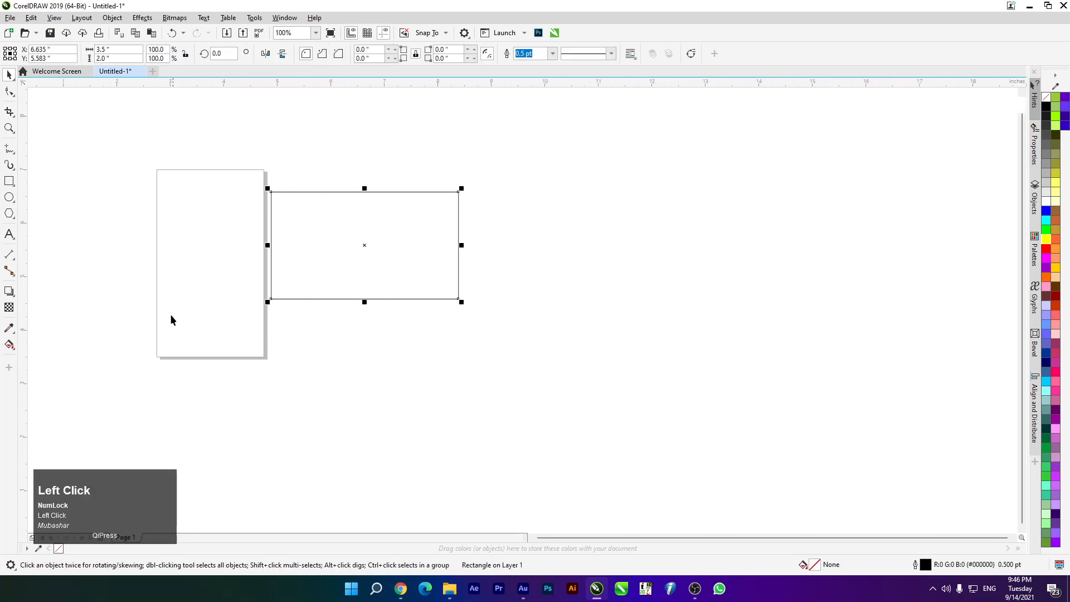
key(Delete)
double_click(9, 181)
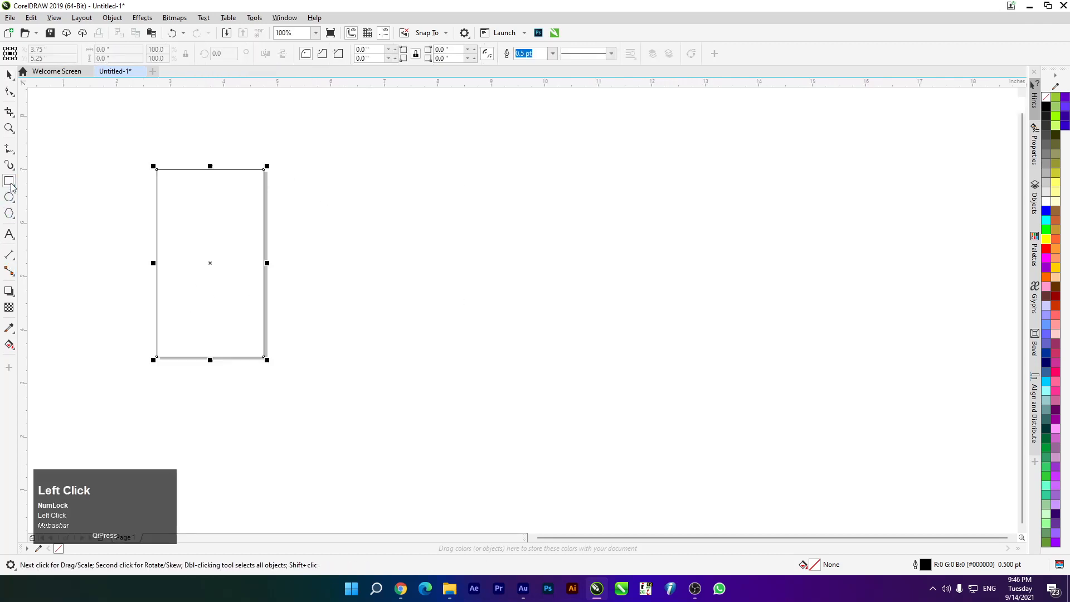
key(F4)
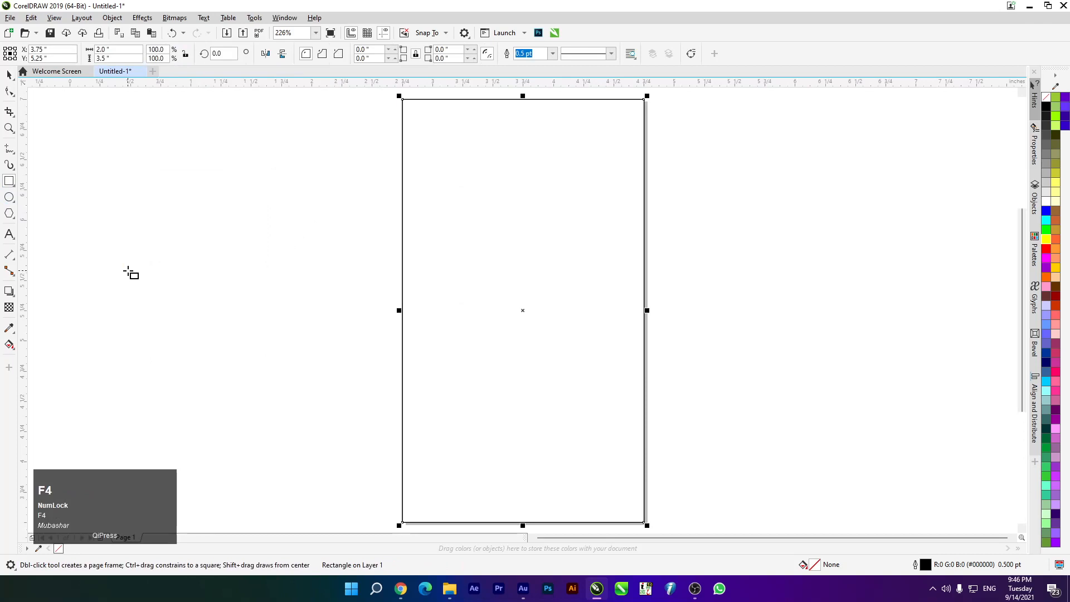
click(9, 76)
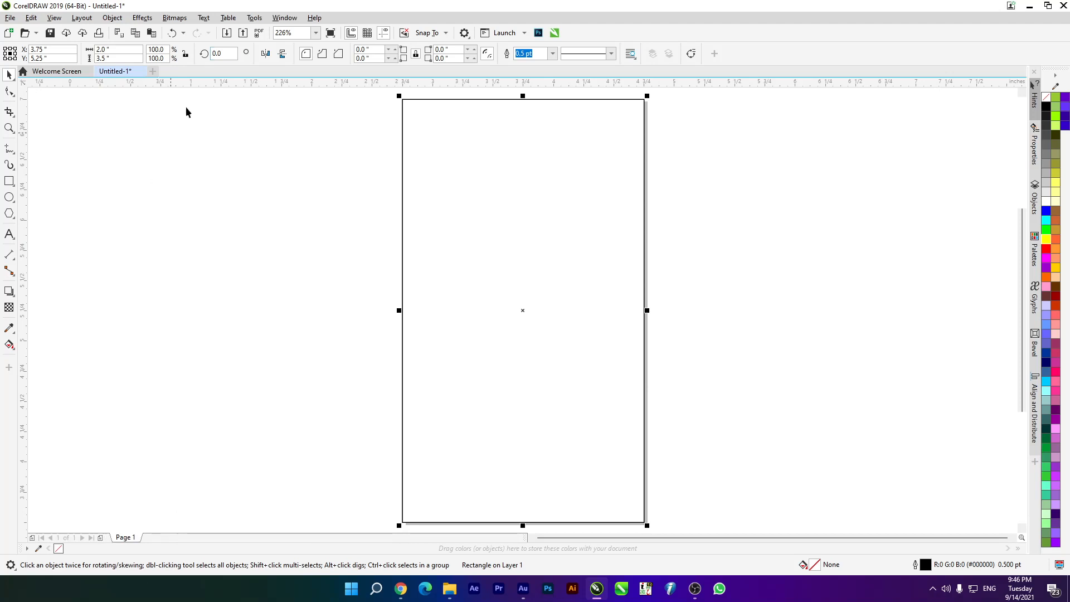
scroll(420, 222, down, 5)
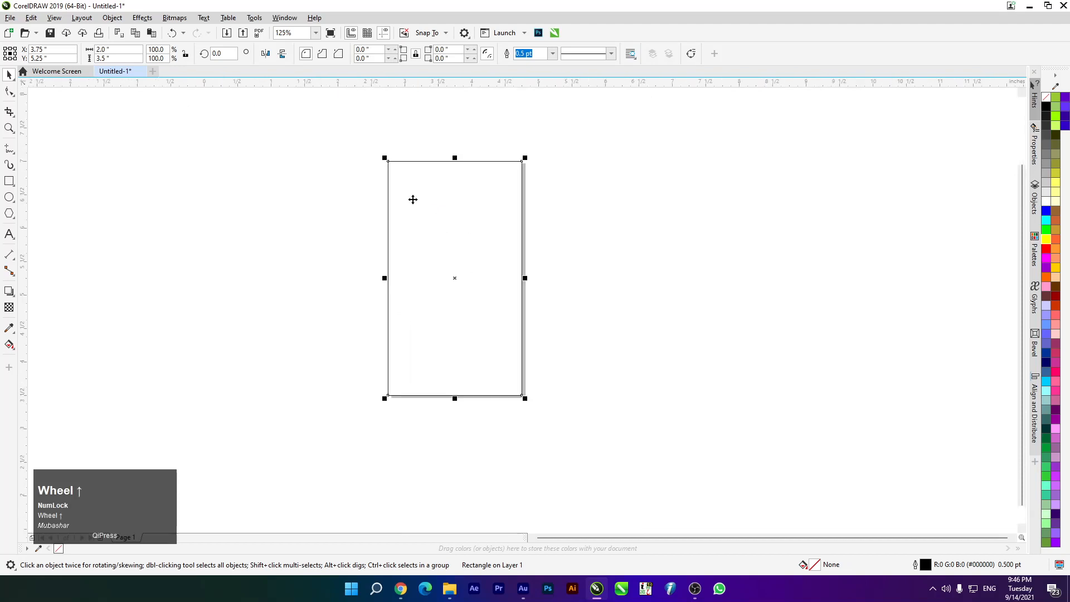
scroll(445, 244, up, 4)
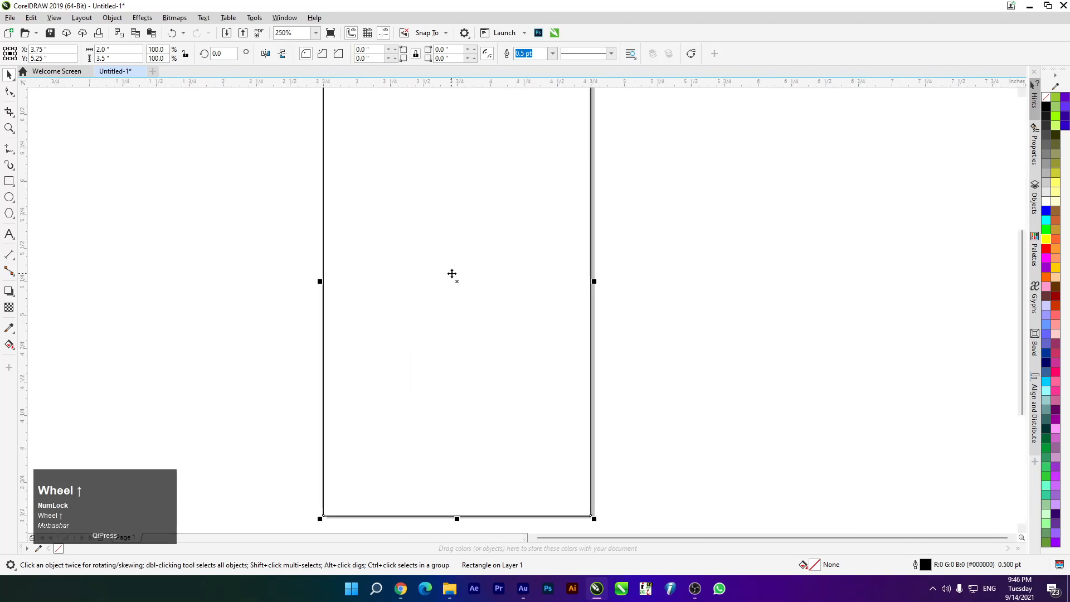
click(260, 230)
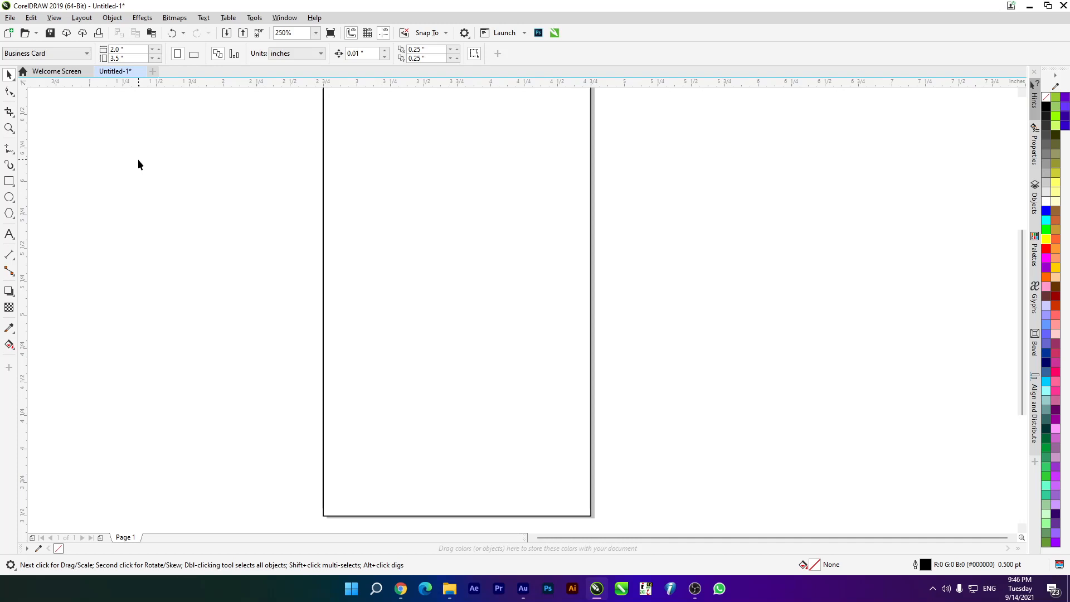
scroll(177, 242, down, 1)
scroll(220, 195, up, 1)
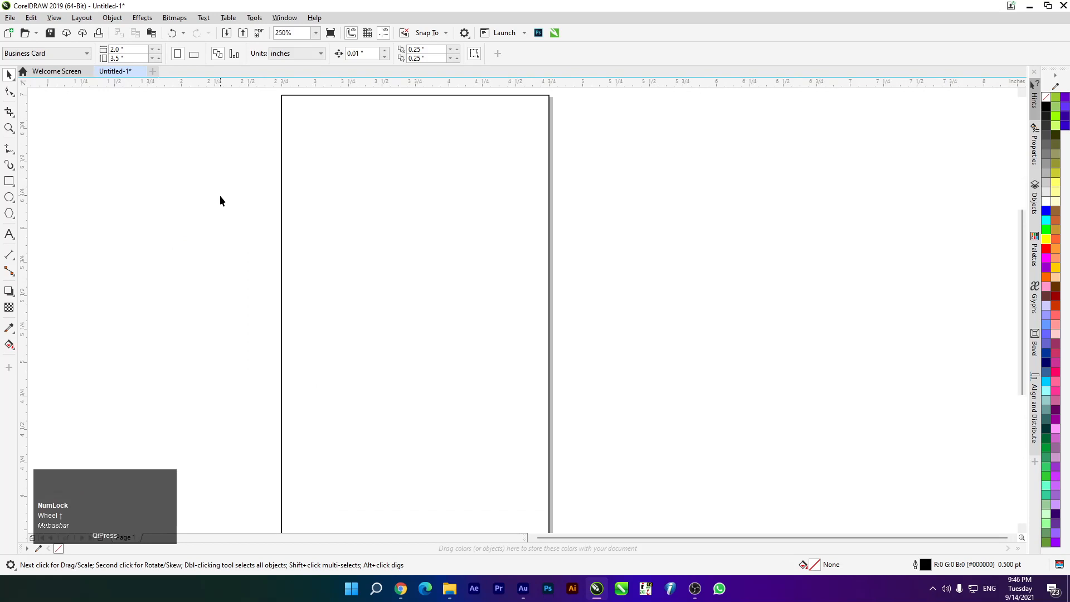
key(F4)
click(218, 195)
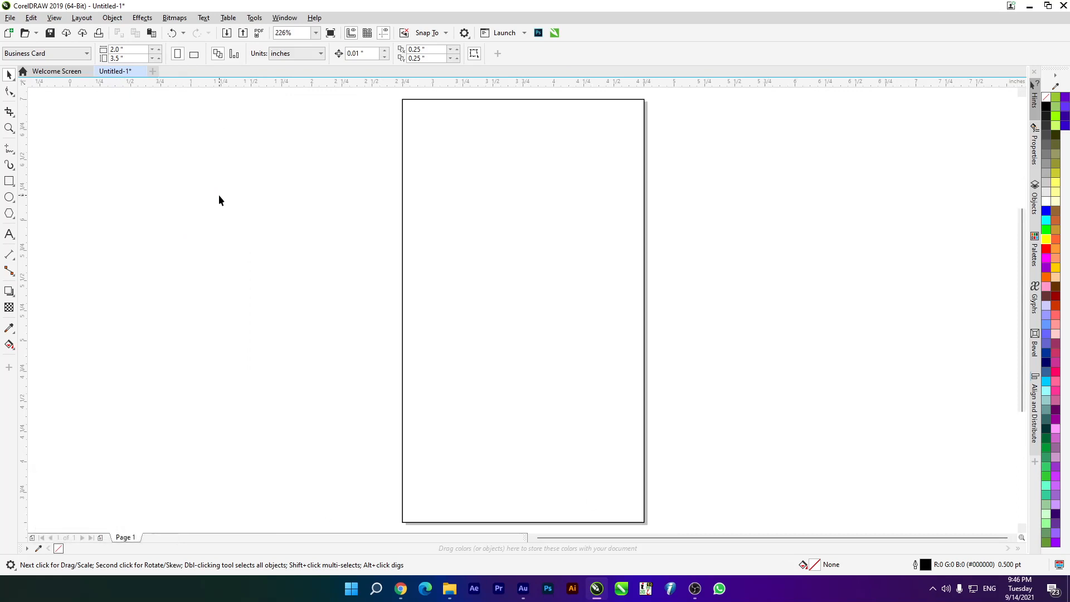
Draw a small 0.152-inch square beside the card and duplicate it directly below
click(9, 181)
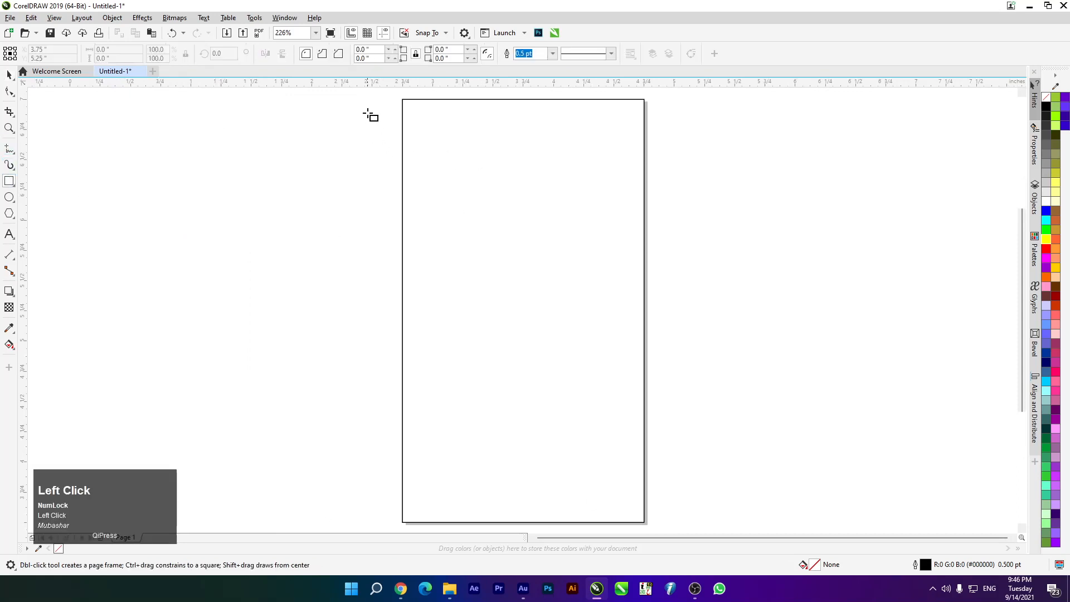
drag(363, 104, 382, 122)
click(9, 74)
scroll(466, 107, up, 2)
drag(256, 111, 268, 162)
right_click(268, 162)
click(133, 161)
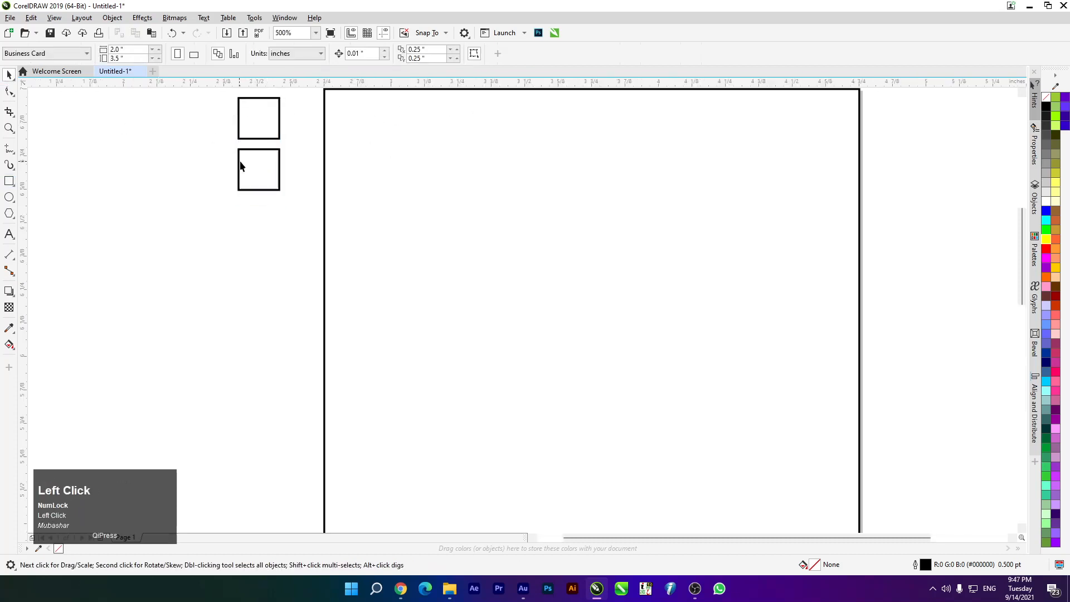
Fill the upper square 90% Black
click(265, 167)
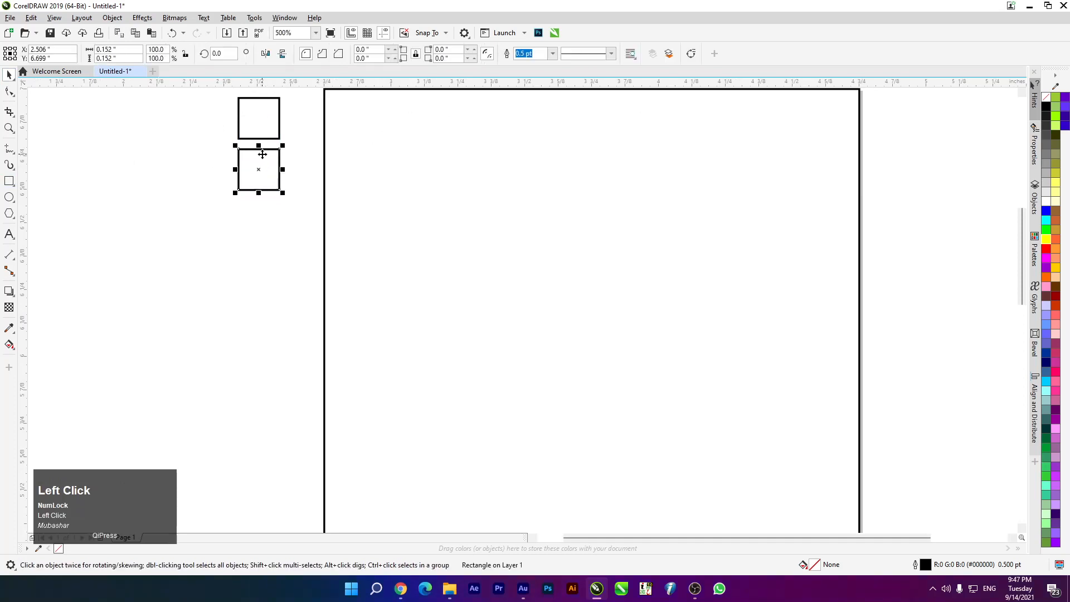
click(239, 117)
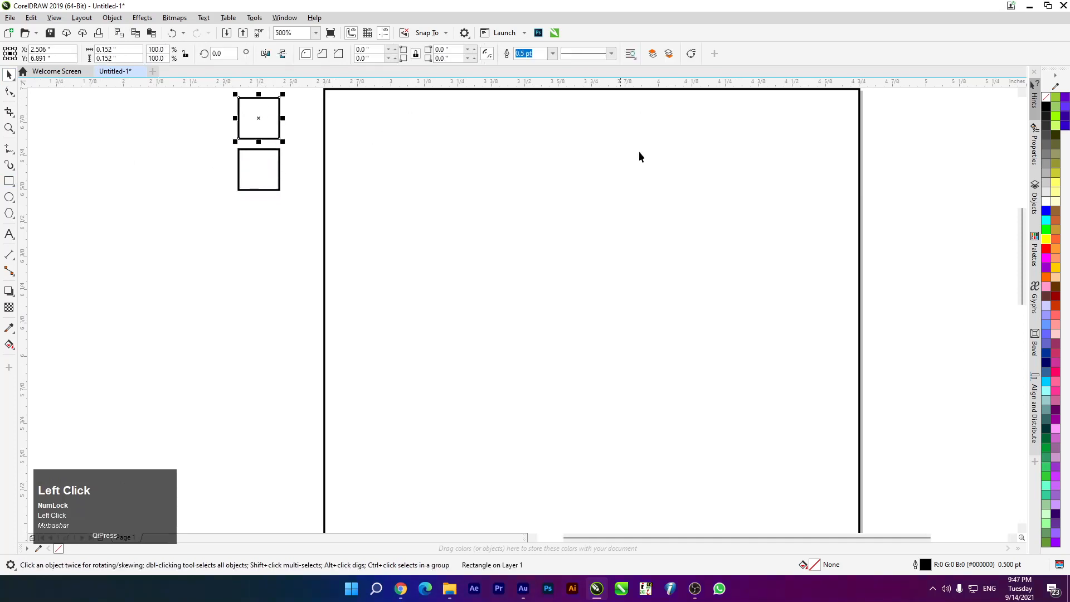
click(1045, 120)
key(F11)
Give the upper square a near-black uniform fill and remove its outline
click(396, 153)
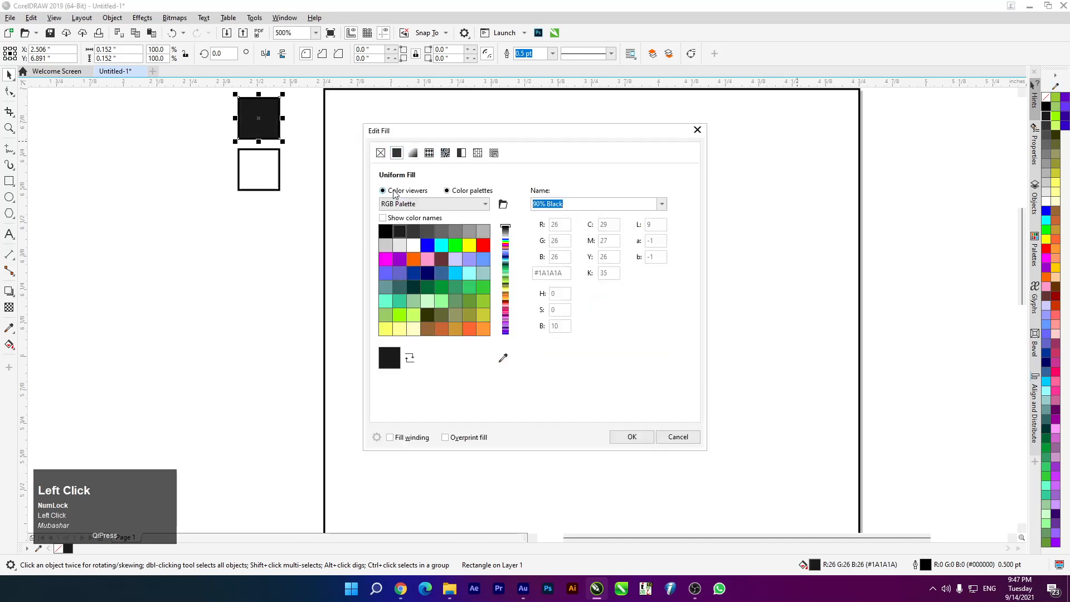
click(393, 190)
drag(383, 324, 376, 341)
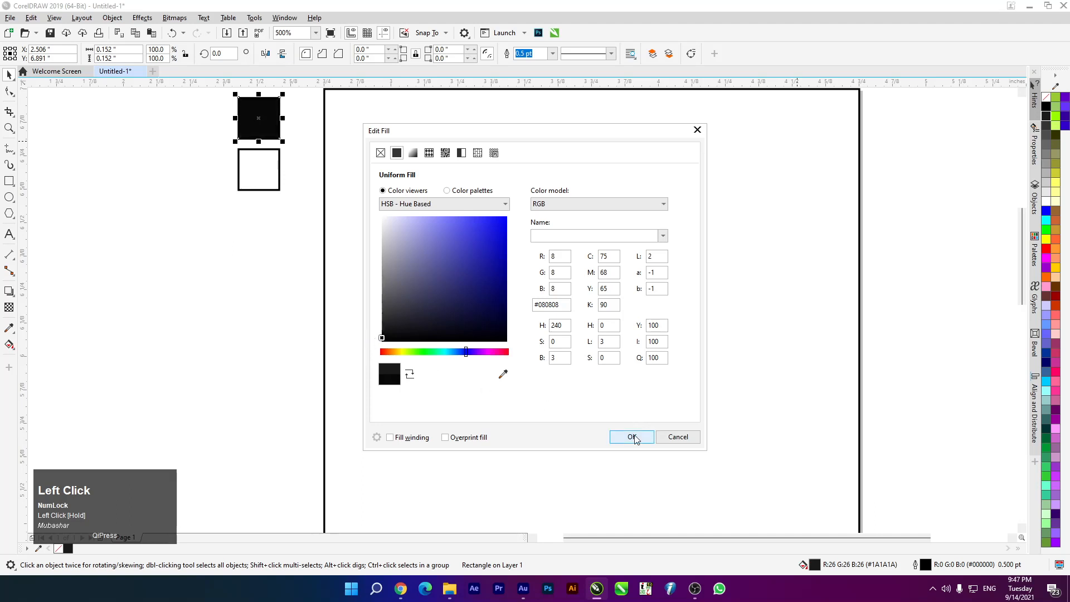
click(634, 436)
click(262, 126)
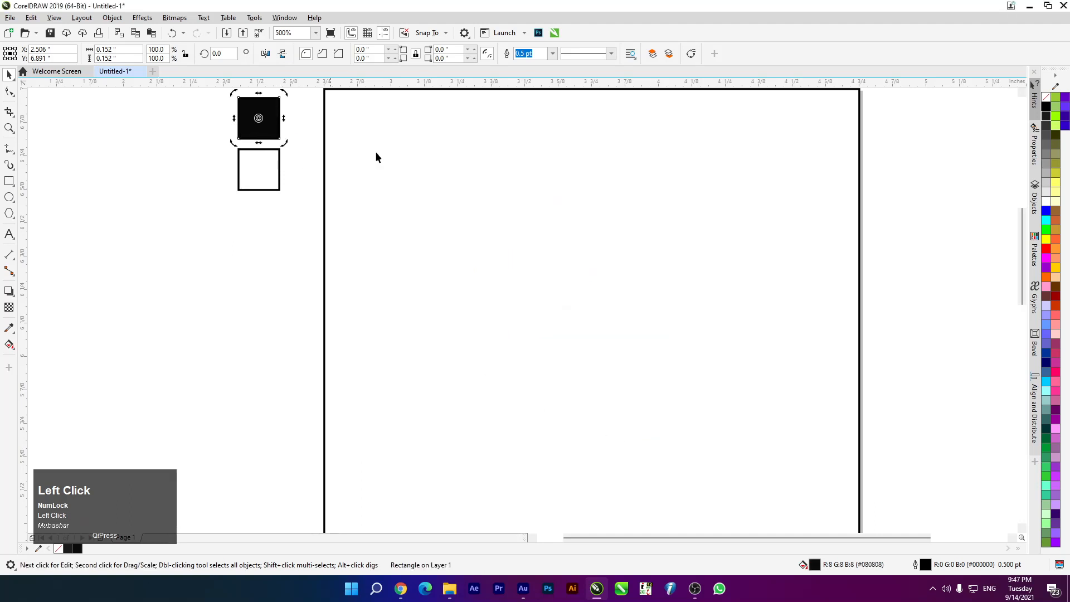
right_click(1045, 98)
Fill the lower square red and remove its outline
click(166, 217)
click(258, 124)
click(250, 175)
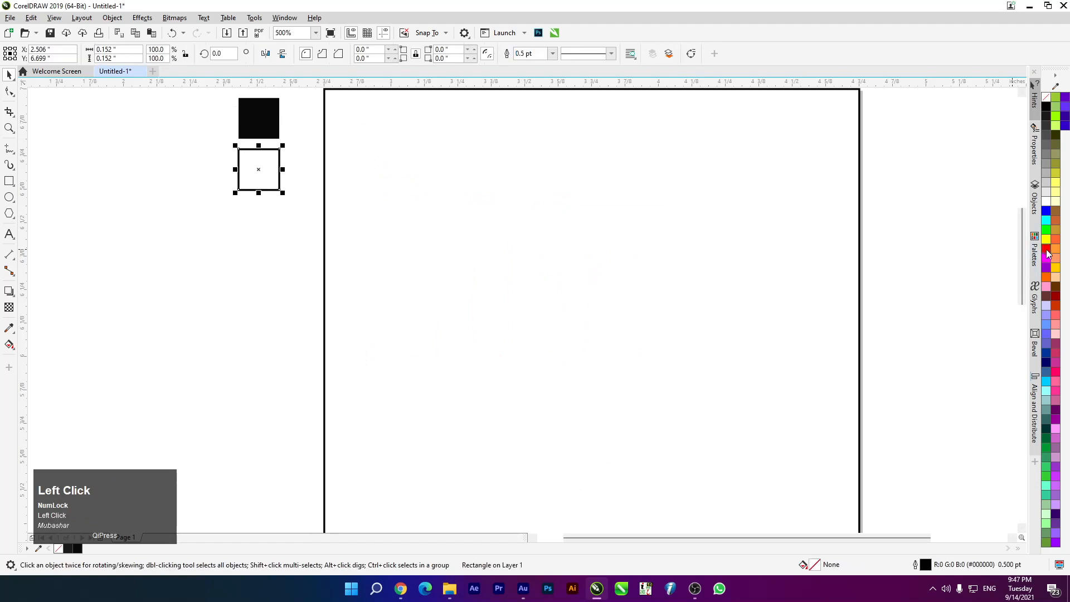
click(1045, 248)
right_click(1045, 97)
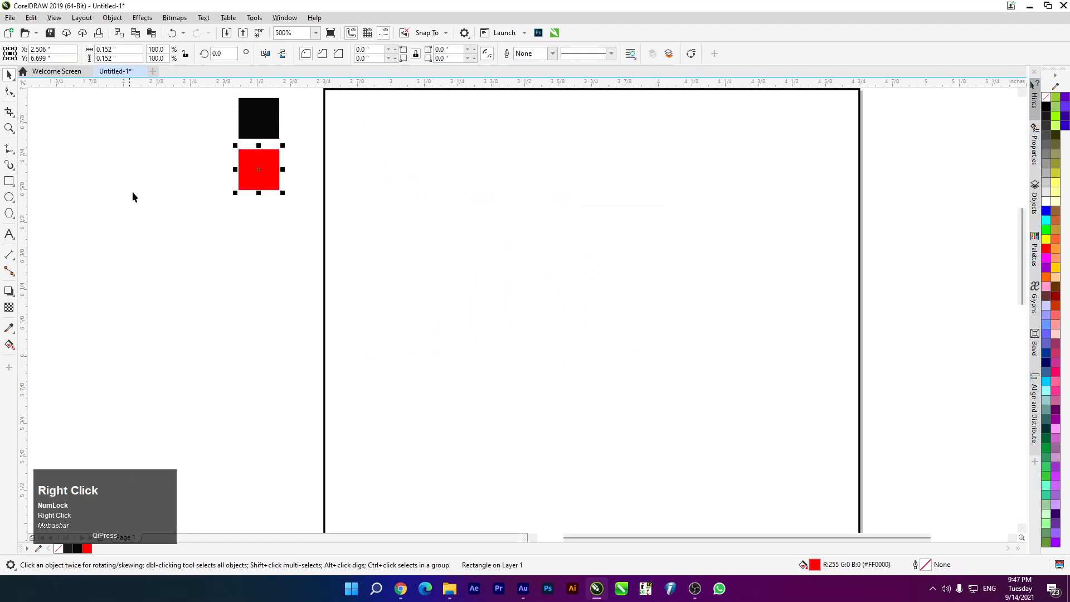
Lock both swatch squares in place and fit all objects in the view
click(274, 107)
shift+click(258, 167)
right_click(258, 162)
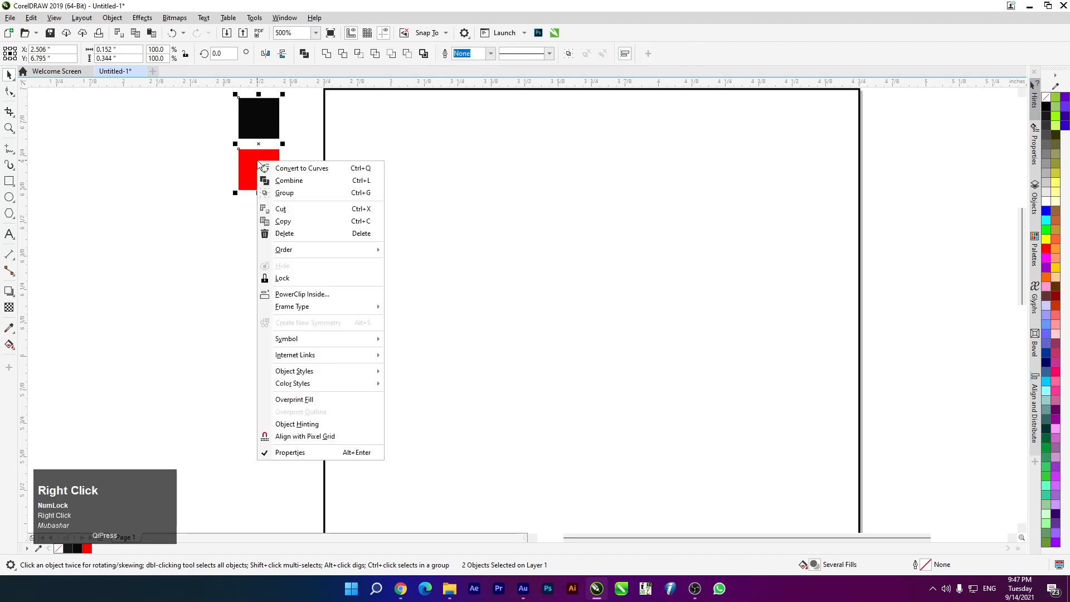
click(282, 277)
click(232, 246)
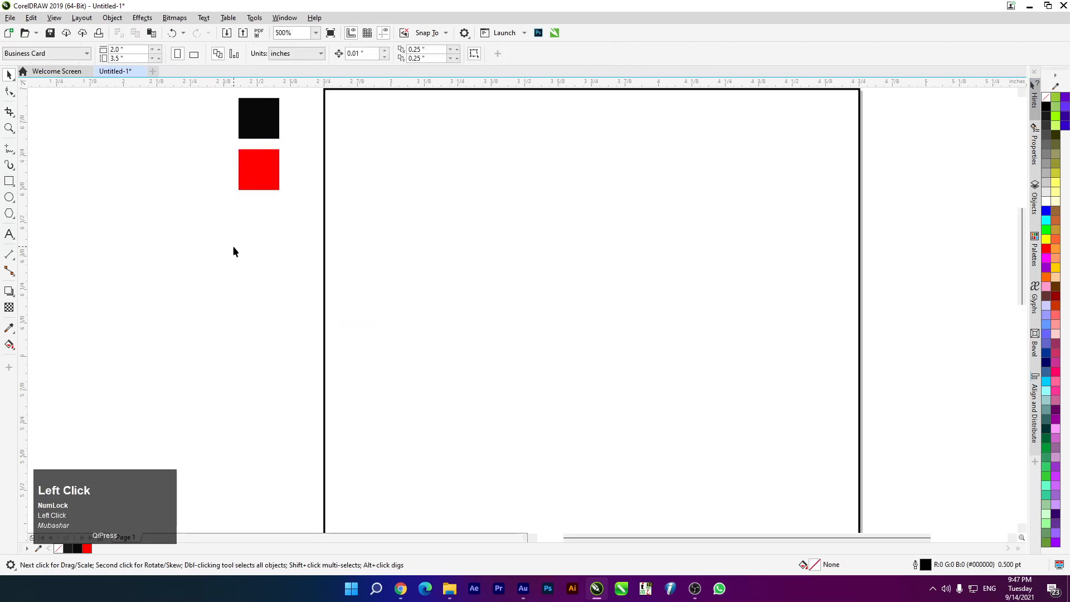
scroll(233, 246, down, 1)
scroll(299, 226, down, 2)
scroll(300, 226, up, 1)
key(F4)
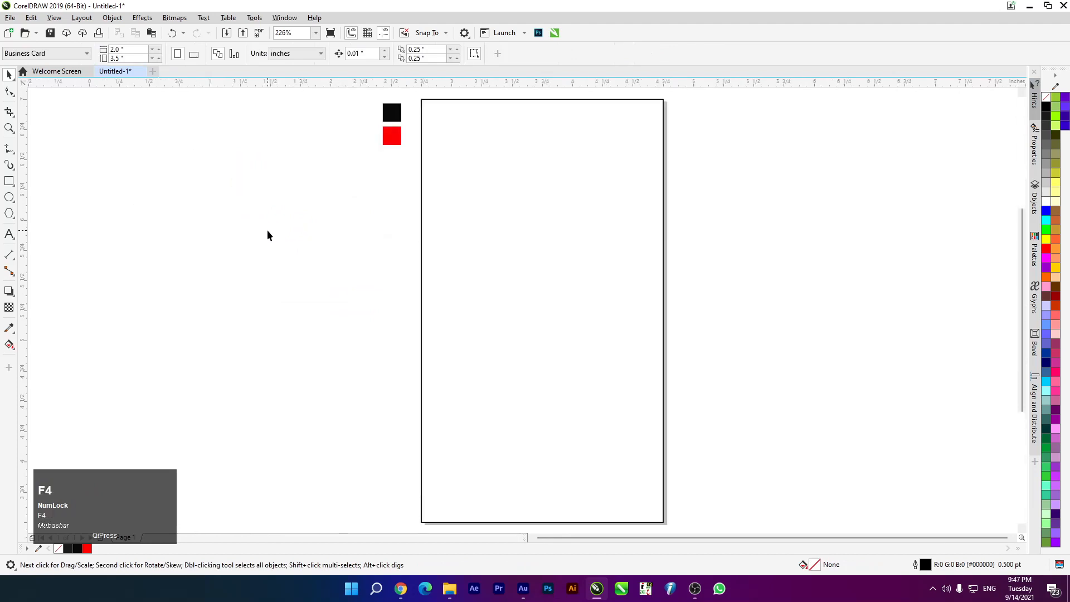
Draw a circle, enlarge it to 2.73 inches, and position it over the card's top
click(513, 203)
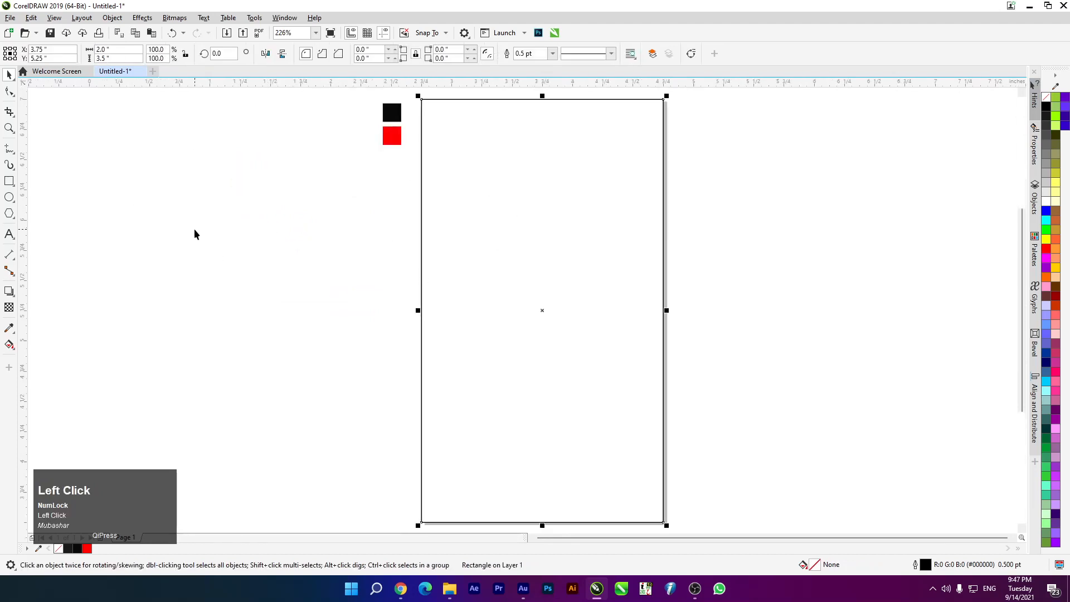
click(6, 195)
drag(241, 187, 299, 425)
click(9, 74)
drag(334, 301, 586, 233)
drag(489, 358, 423, 411)
drag(543, 334, 521, 303)
drag(708, 384, 747, 423)
scroll(657, 283, up, 5)
scroll(682, 280, up, 1)
drag(652, 272, 579, 243)
key(Delete)
key(ctrl+z)
Duplicate the circle with a slight offset and select both circles
scroll(606, 297, up, 3)
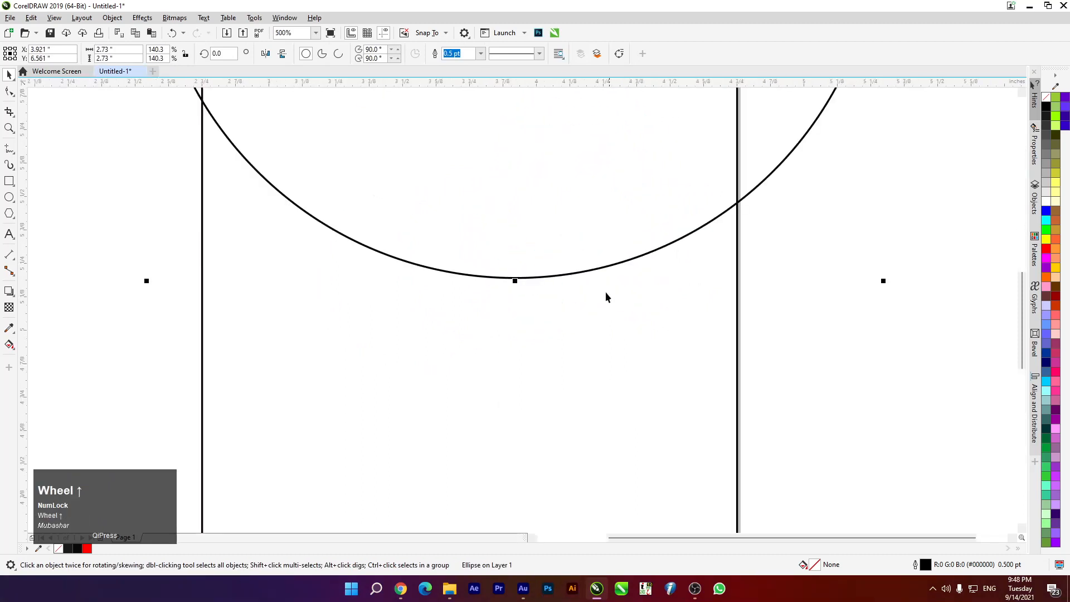
drag(513, 156, 468, 128)
right_click(468, 128)
scroll(493, 150, up, 6)
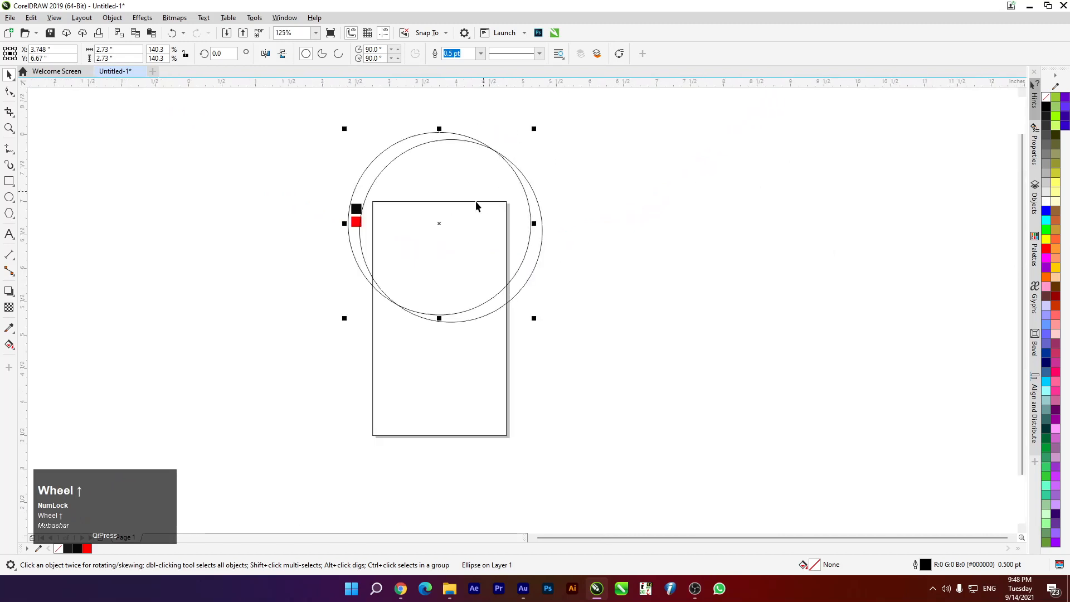
scroll(483, 303, up, 6)
scroll(485, 292, down, 6)
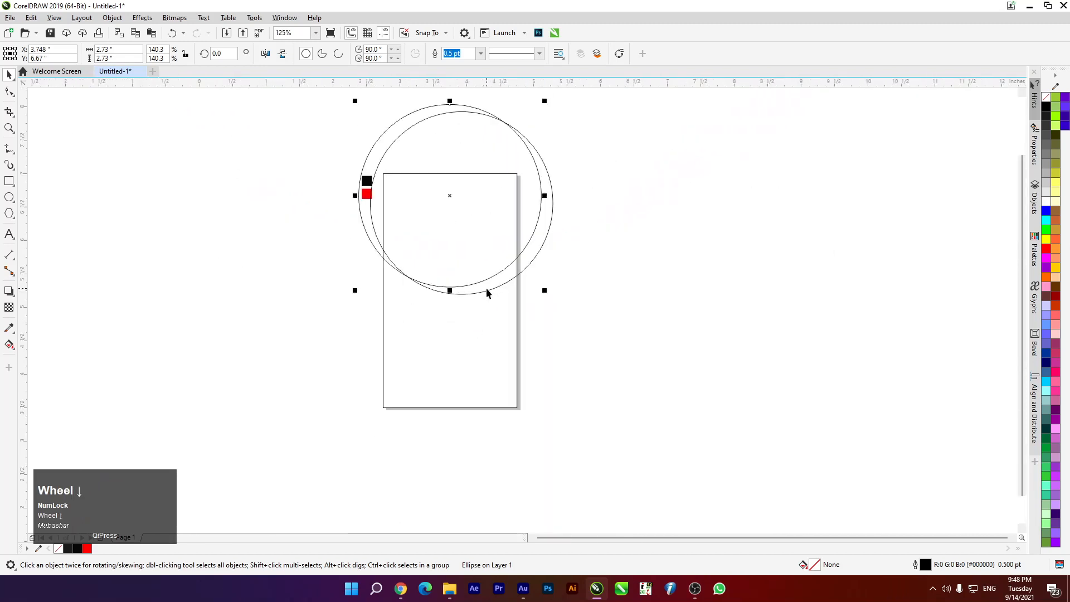
scroll(544, 249, down, 3)
drag(612, 152, 362, 308)
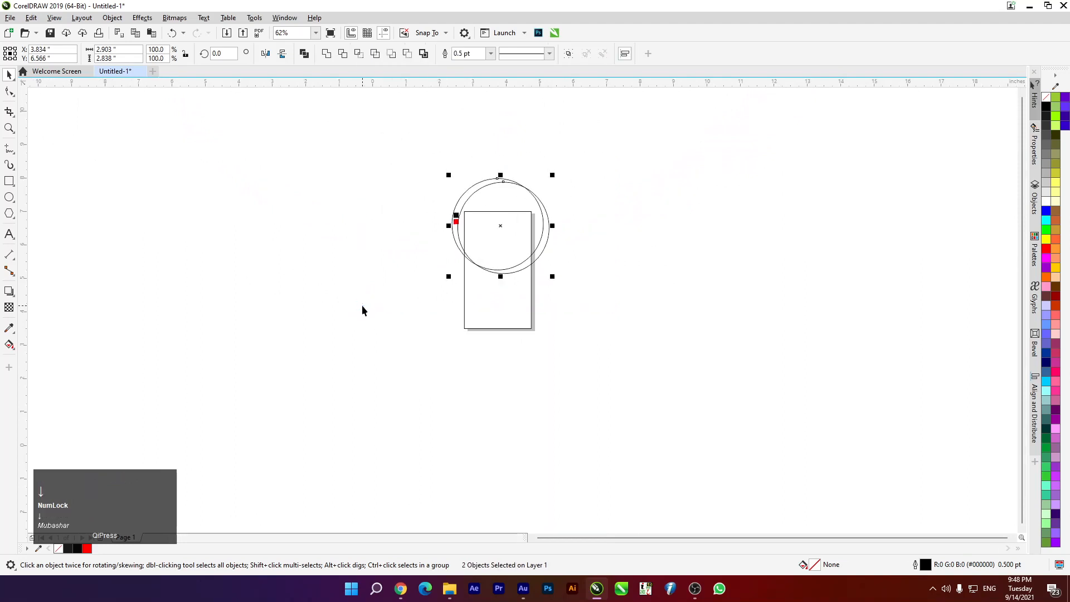
scroll(528, 247, up, 3)
scroll(494, 286, up, 3)
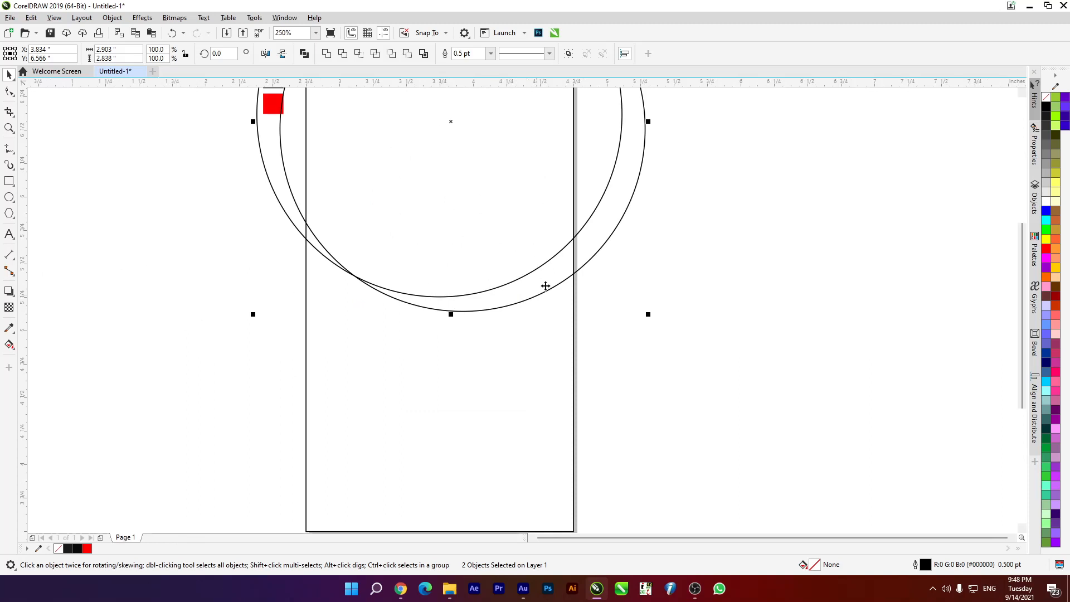
Smart Fill the crescent gap between the two circles
drag(9, 344, 38, 356)
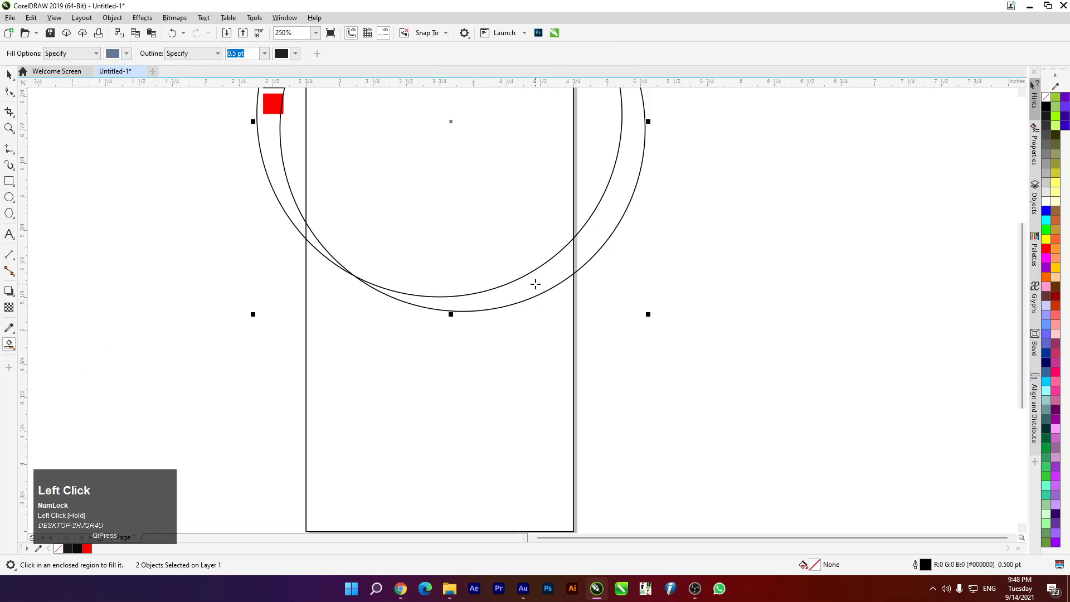
click(525, 293)
click(9, 76)
click(76, 218)
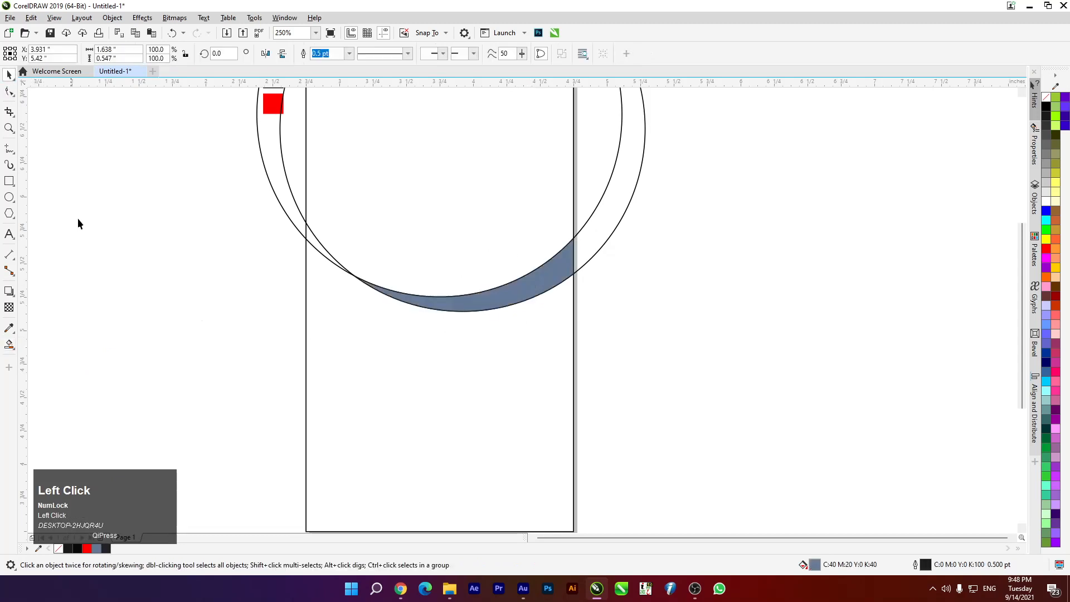
scroll(496, 189, down, 2)
scroll(507, 178, up, 1)
Delete both circle outlines, leaving only the crescent
click(536, 172)
key(Delete)
click(540, 181)
key(Delete)
scroll(476, 254, up, 2)
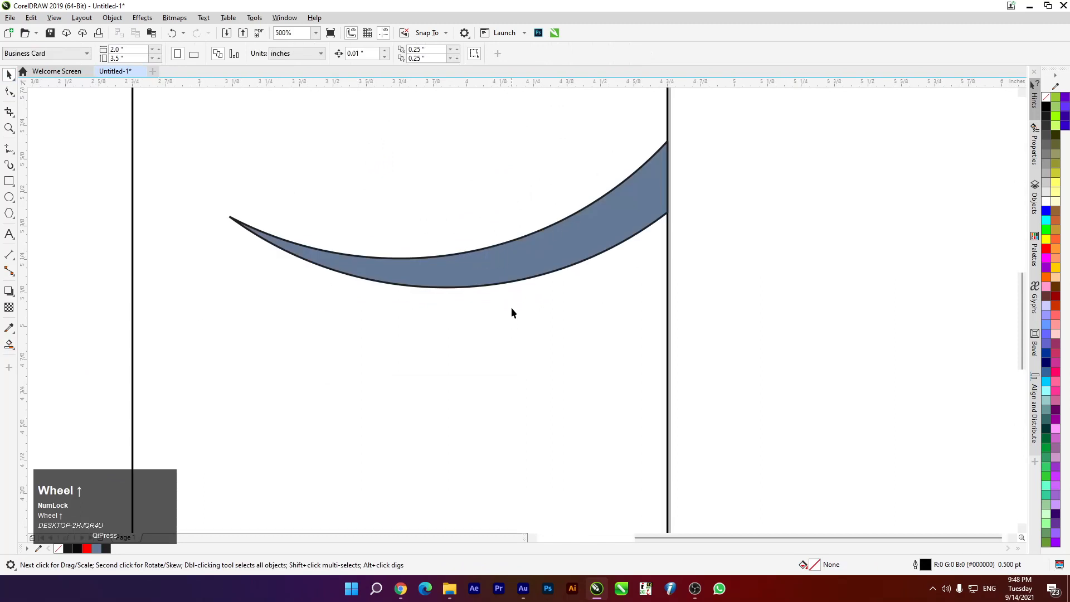
scroll(512, 312, down, 2)
scroll(574, 258, up, 2)
Remove the crescent's outline and drop a duplicate crescent above it
click(580, 257)
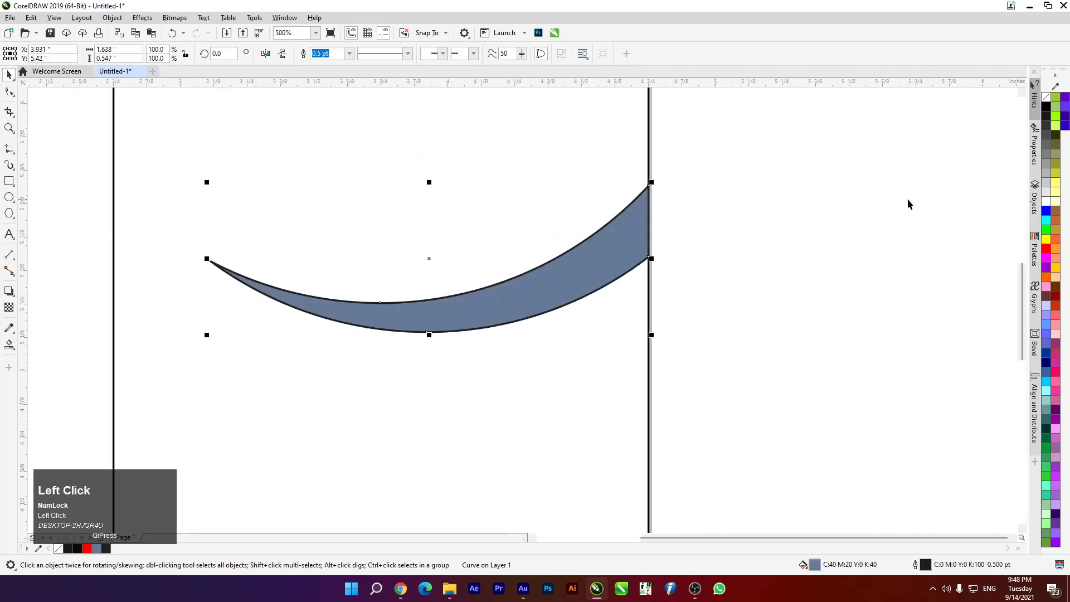
right_click(1045, 98)
scroll(680, 265, down, 1)
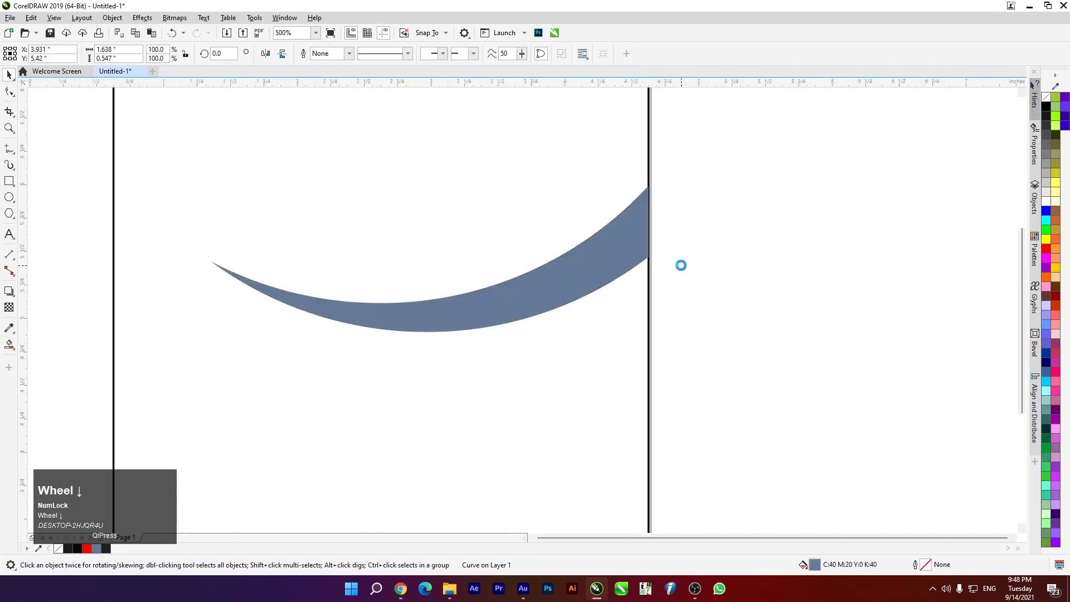
scroll(616, 274, down, 1)
scroll(618, 262, up, 1)
click(659, 275)
drag(659, 275, 613, 245)
right_click(613, 245)
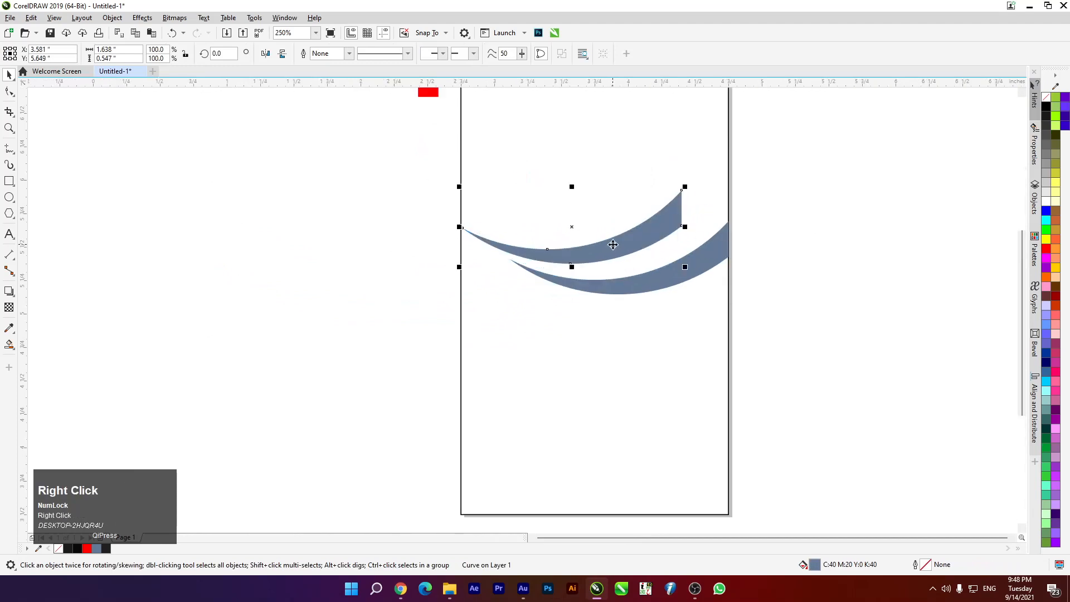
Mirror the upper crescent horizontally and nudge it slightly down and left
click(266, 56)
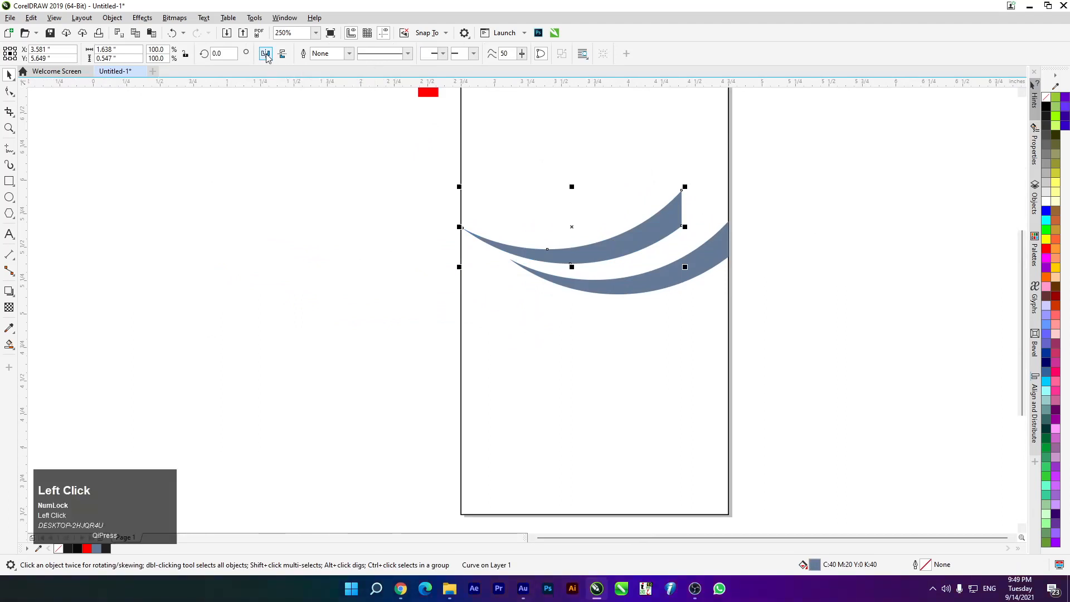
click(215, 156)
scroll(595, 239, up, 3)
drag(506, 186, 507, 203)
scroll(506, 187, down, 3)
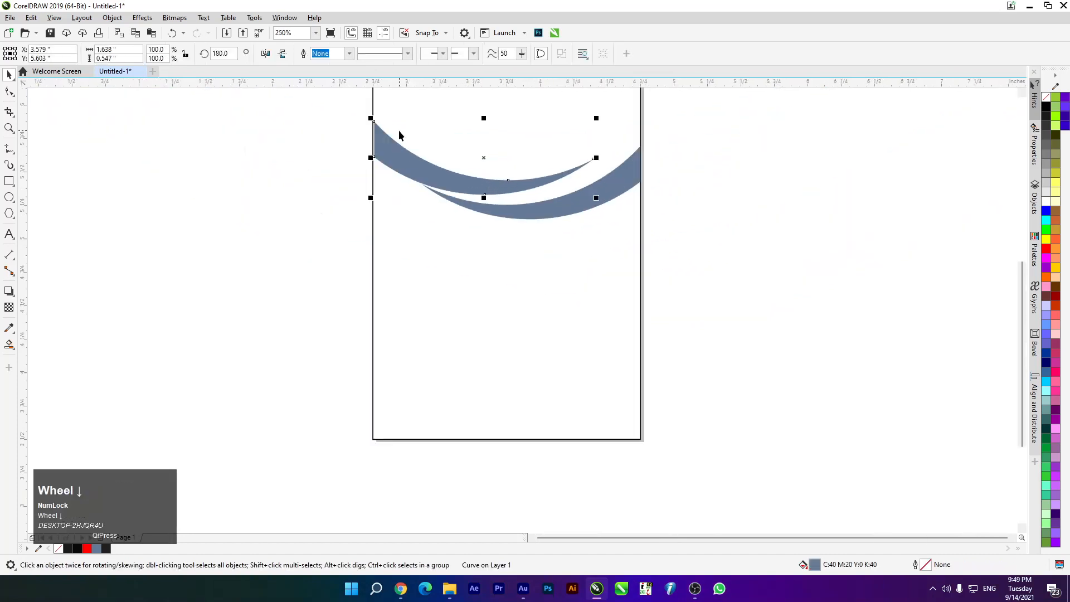
scroll(399, 135, up, 2)
key(Left)
scroll(532, 229, down, 2)
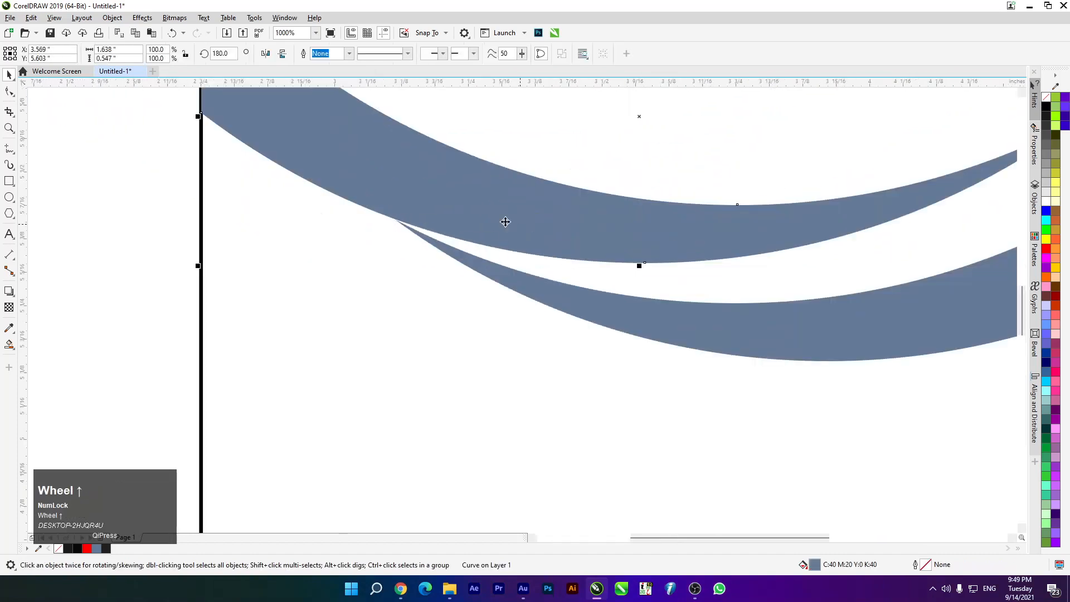
scroll(478, 223, up, 2)
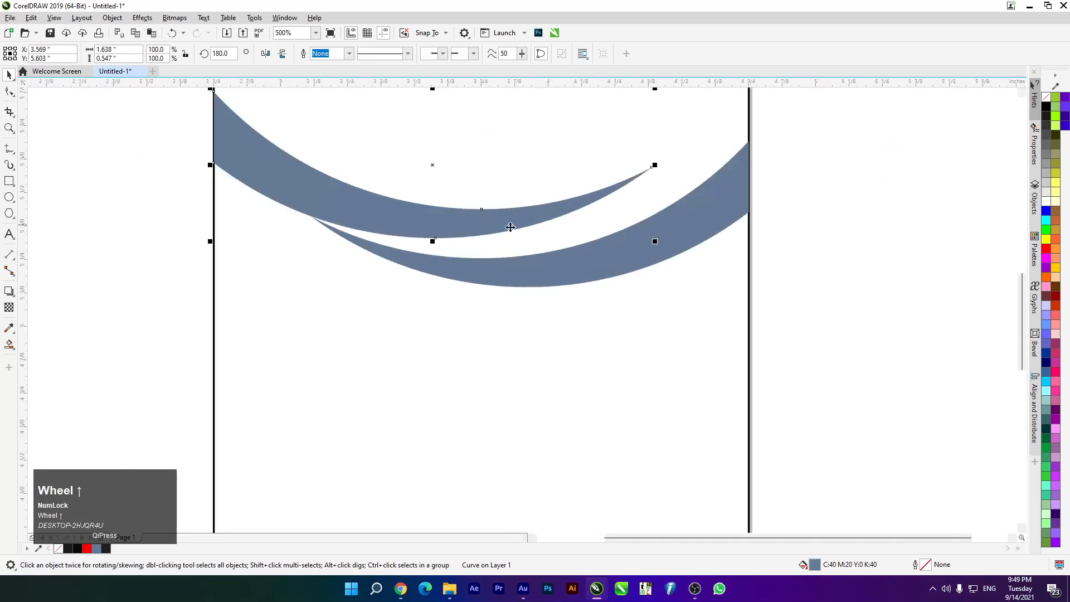
Move the lower crescent right and up, tilting it about 6.8° counter-clockwise
click(735, 220)
drag(676, 243, 715, 223)
drag(784, 127, 772, 103)
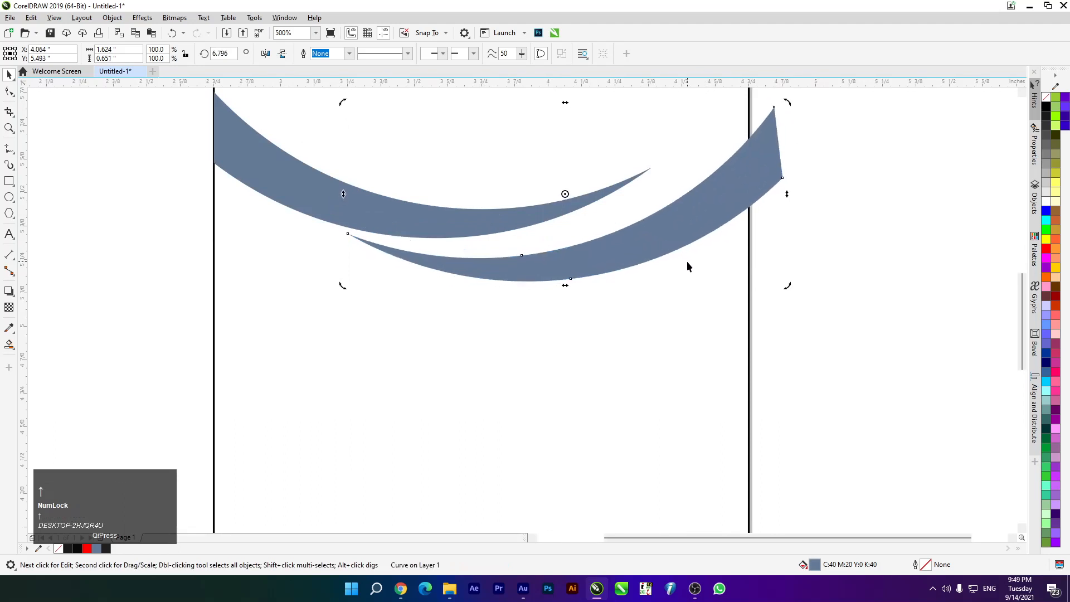
click(108, 188)
Enlarge the upper crescent to 107.4%, rotate it slightly clockwise and reposition it
drag(433, 216, 395, 223)
drag(205, 236, 173, 248)
drag(277, 207, 296, 200)
click(446, 209)
drag(672, 234, 659, 246)
click(307, 216)
drag(363, 200, 359, 215)
scroll(429, 234, up, 2)
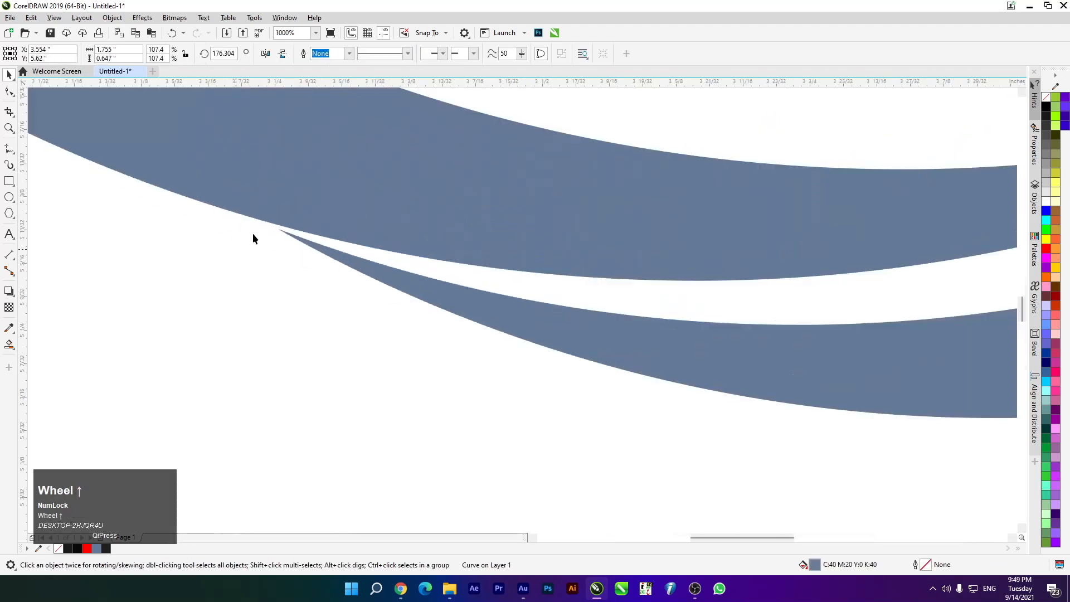
scroll(256, 236, down, 2)
scroll(404, 235, down, 3)
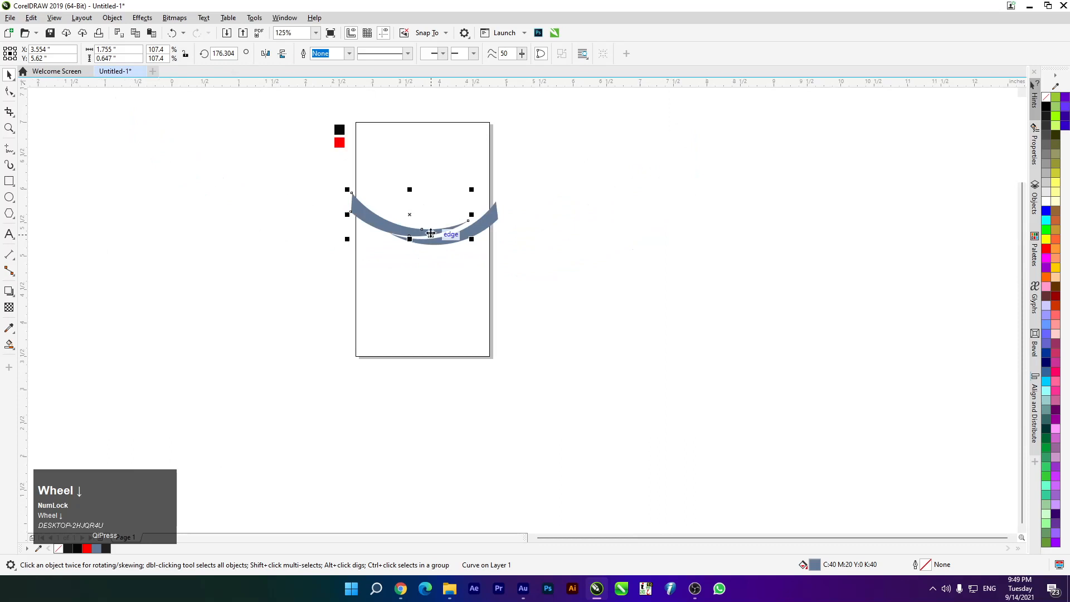
scroll(438, 221, up, 3)
Rotate the upper arc to about 175.8° and lower it slightly to overlap as a swoosh
click(424, 269)
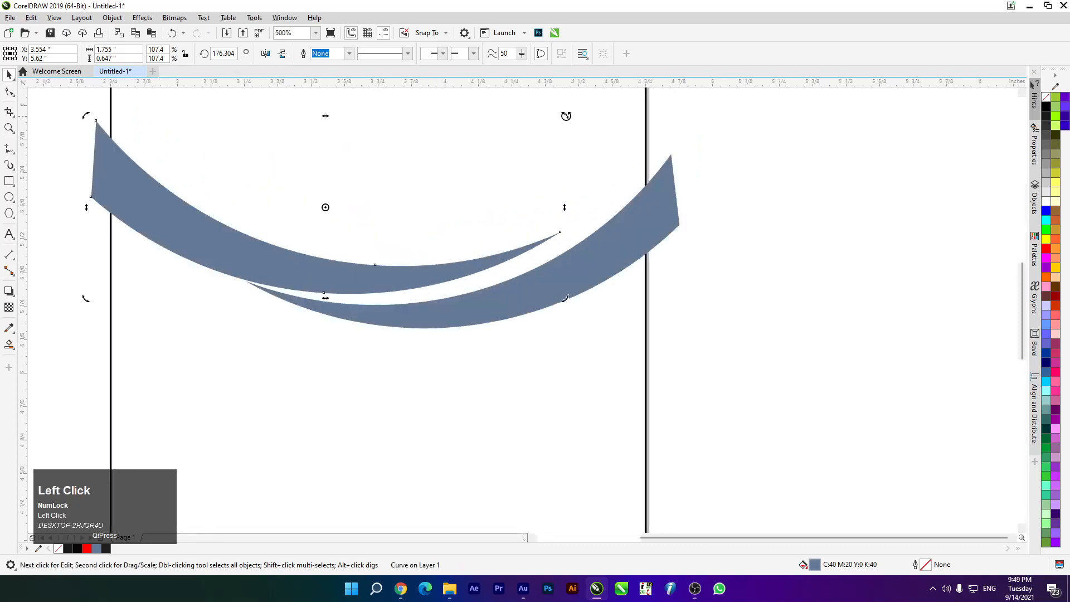
drag(566, 115, 565, 118)
click(49, 229)
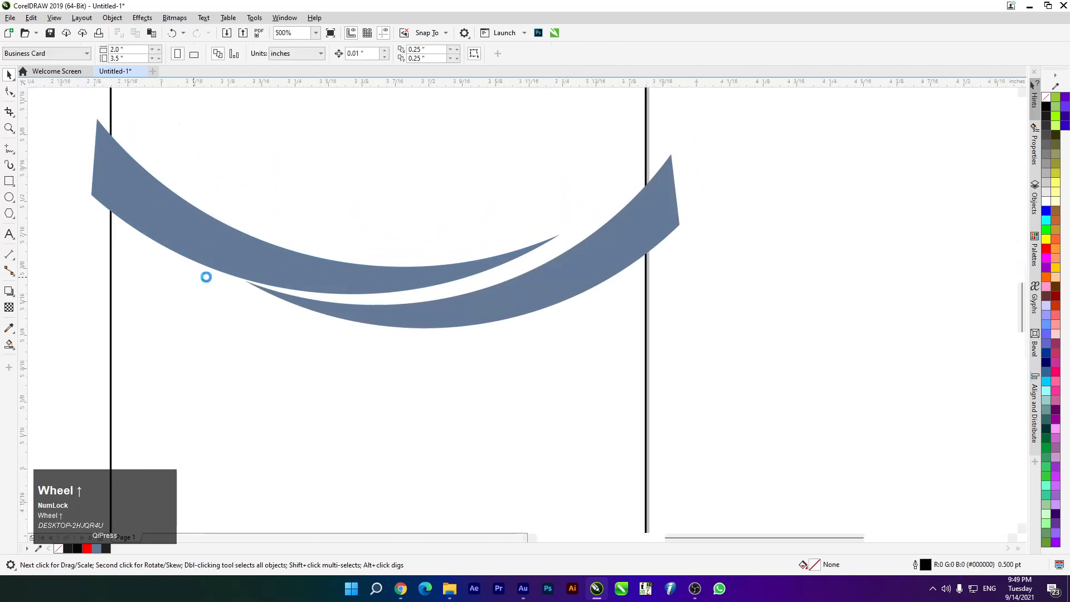
scroll(205, 277, up, 5)
drag(269, 254, 267, 258)
scroll(265, 255, down, 8)
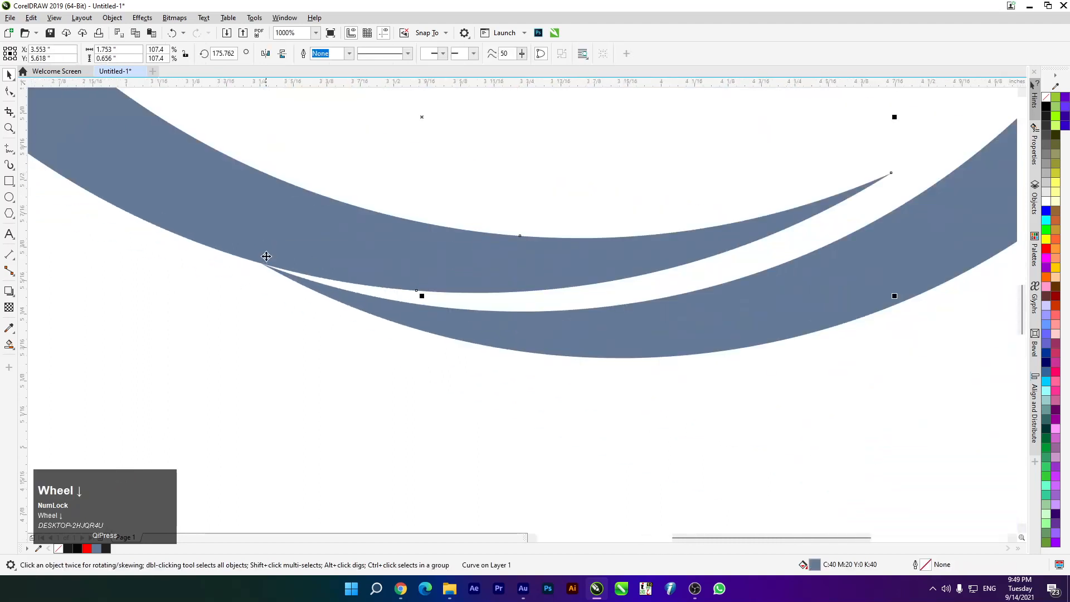
scroll(286, 257, up, 2)
scroll(454, 191, down, 2)
scroll(446, 186, up, 3)
scroll(456, 189, down, 3)
scroll(457, 222, up, 1)
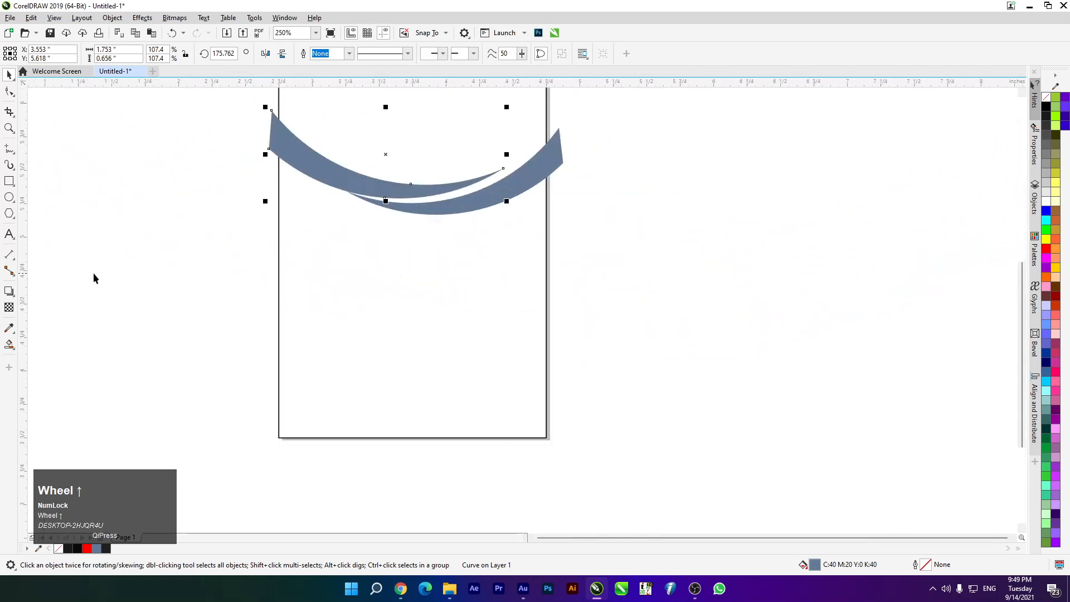
click(50, 312)
Smart Fill the region below the swooshes as a new shape with no outline
drag(9, 345, 68, 356)
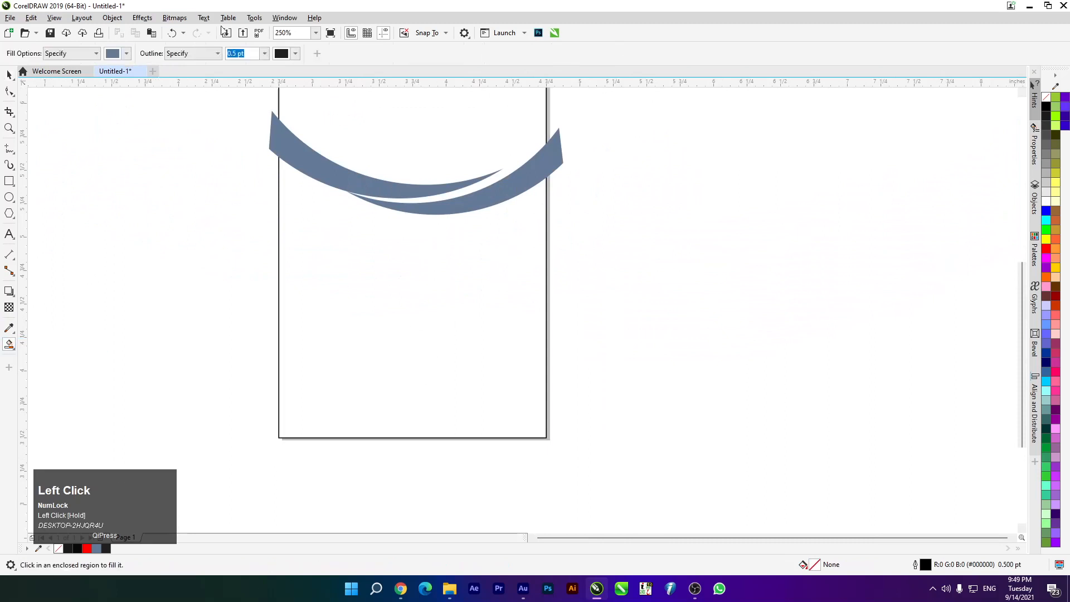
click(263, 54)
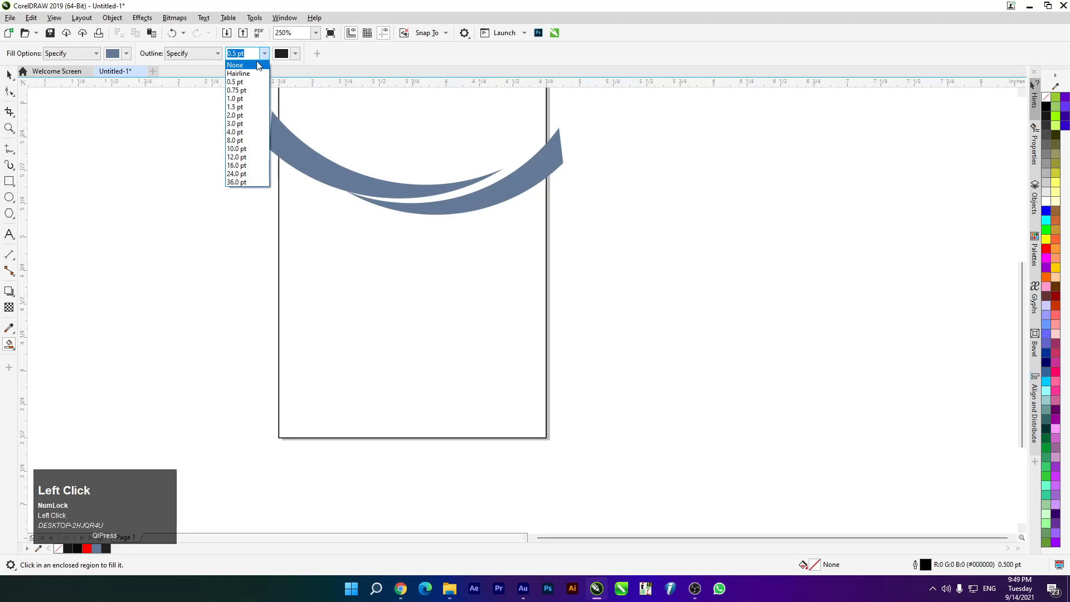
click(258, 66)
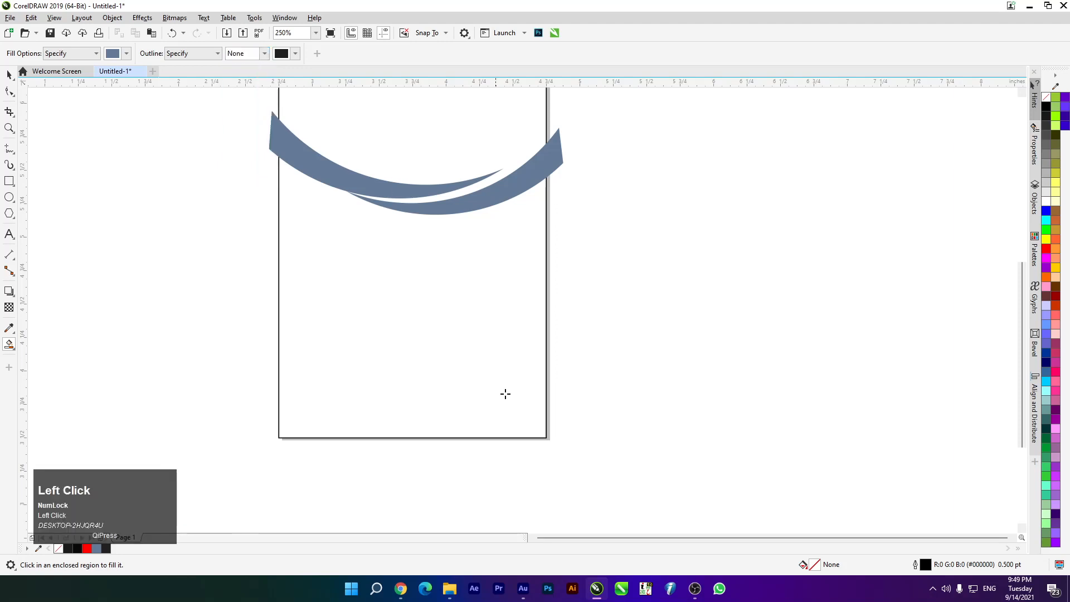
click(467, 347)
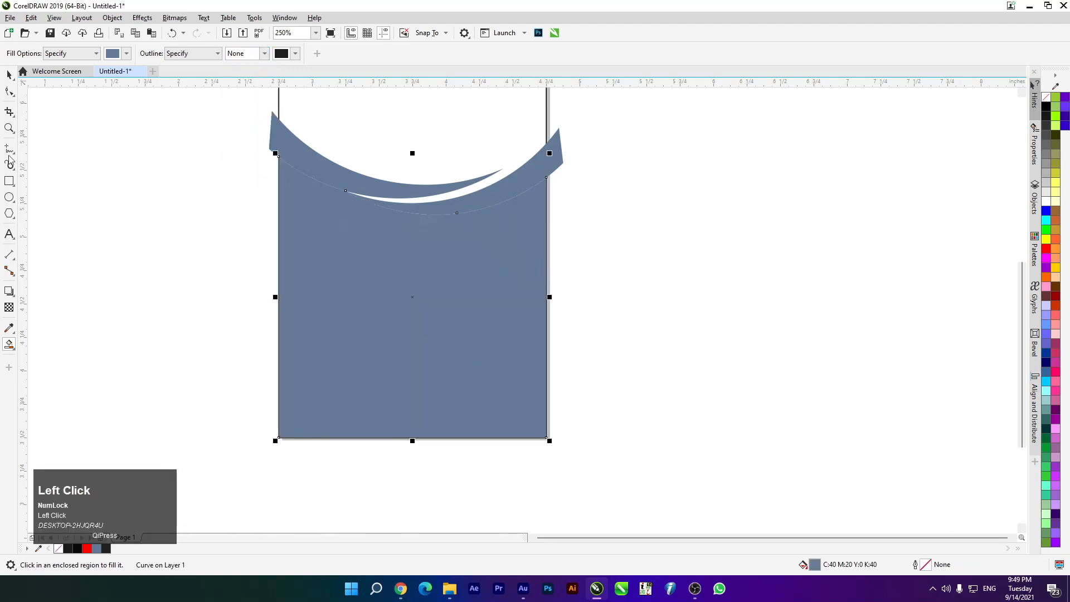
click(9, 75)
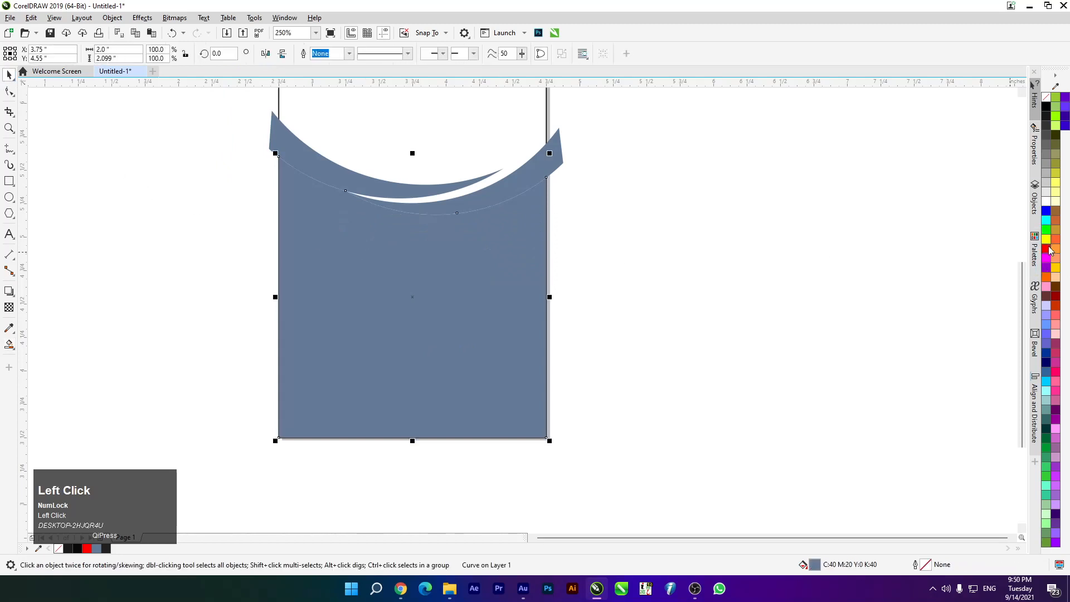
Fill the new lower shape black, matching the black reference square
scroll(380, 208, down, 2)
scroll(380, 208, down, 2)
scroll(376, 152, up, 3)
scroll(316, 264, down, 3)
scroll(326, 271, up, 3)
scroll(173, 339, up, 1)
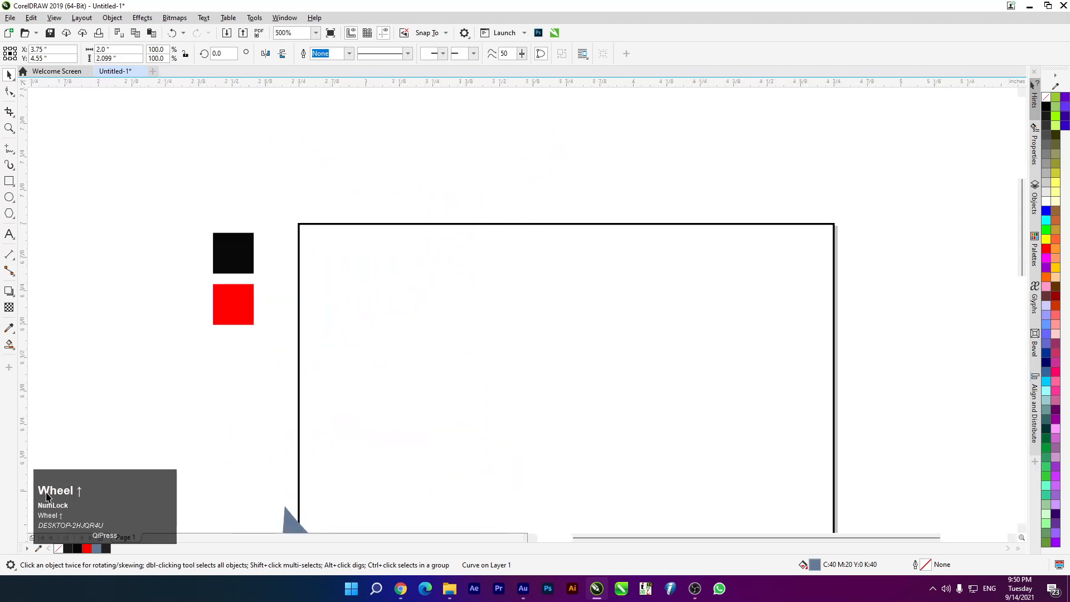
click(40, 552)
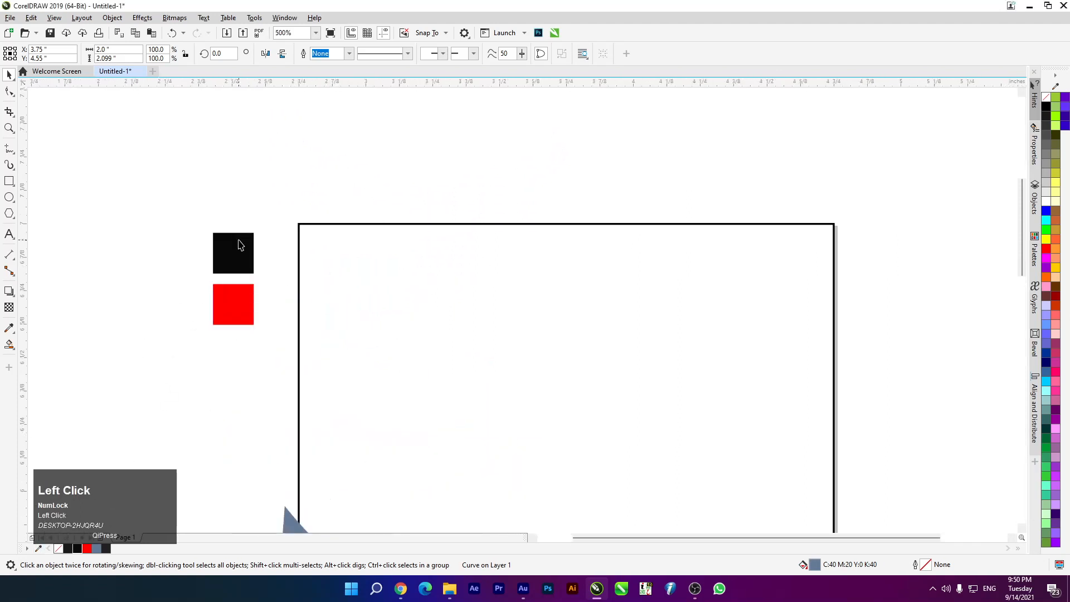
scroll(328, 211, down, 4)
scroll(329, 219, up, 3)
click(411, 401)
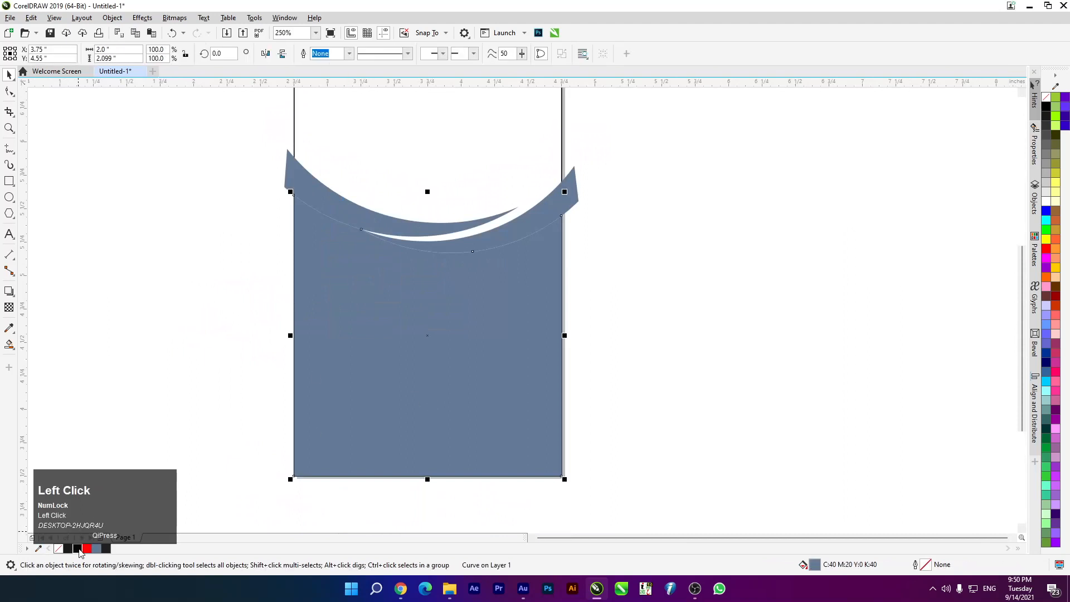
click(77, 548)
Deselect the black shape and select the blue-grey lower crescent
scroll(310, 337, down, 1)
scroll(358, 300, up, 1)
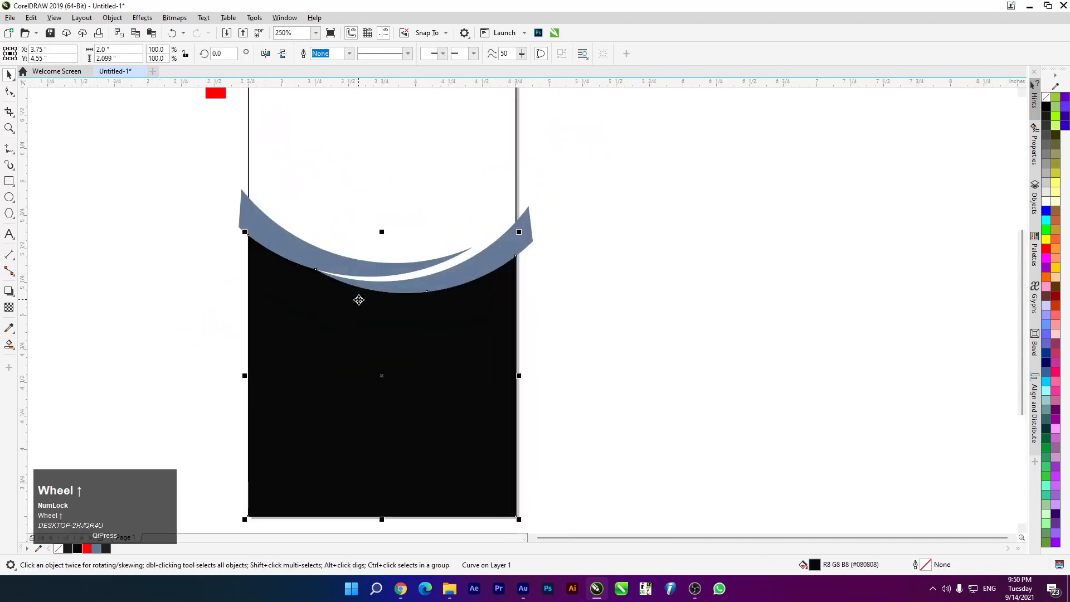
click(327, 260)
scroll(451, 287, up, 1)
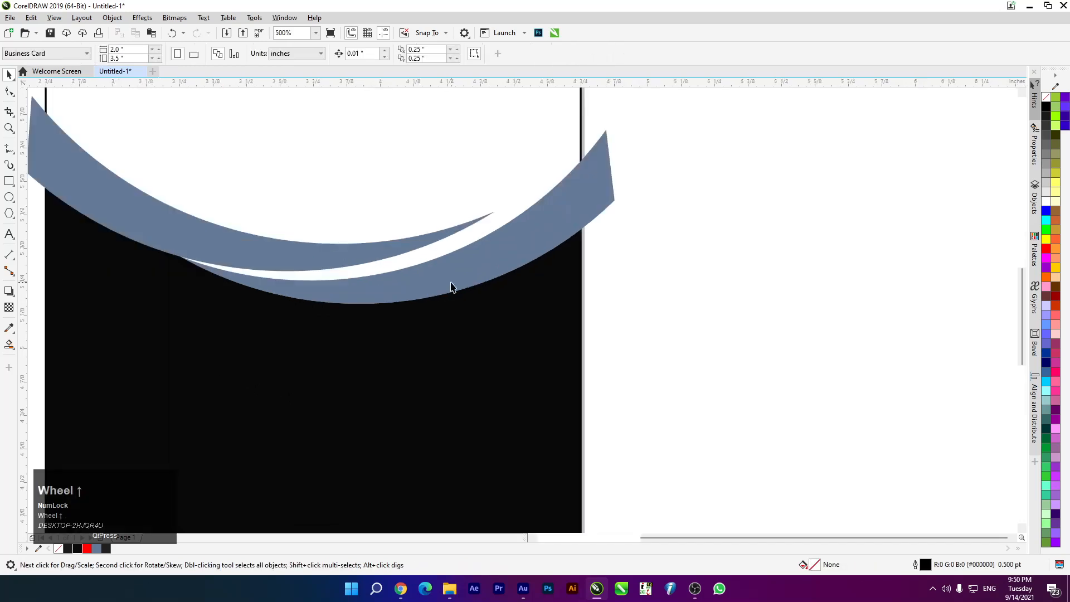
click(472, 256)
scroll(489, 251, down, 1)
Fill both blue-grey crescents with the red palette swatch and zoom to fit them with F4
scroll(504, 248, up, 1)
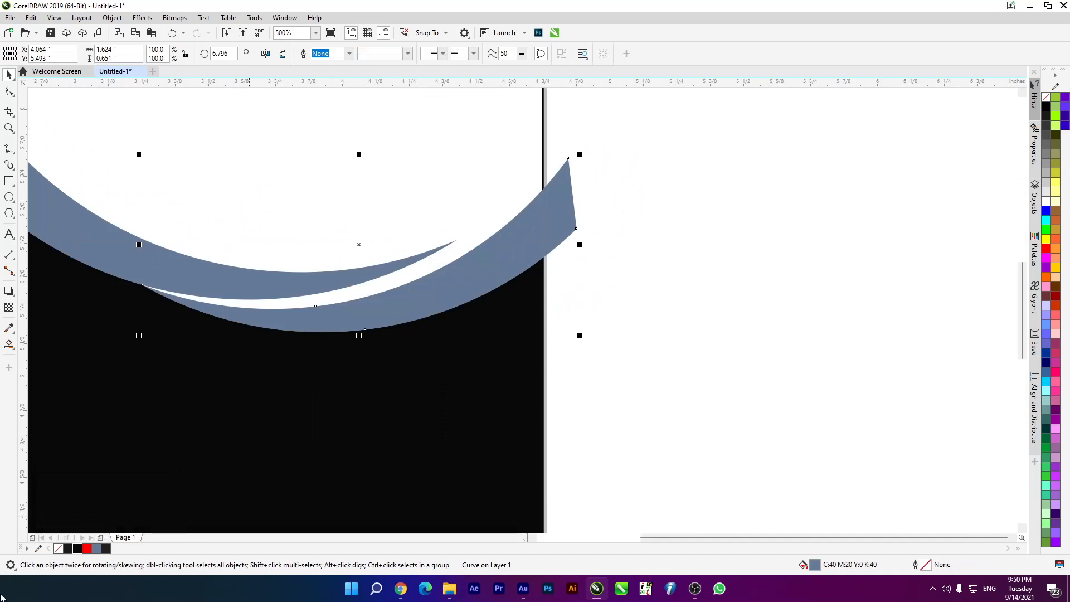
click(88, 548)
scroll(697, 225, down, 2)
drag(485, 177, 646, 283)
click(89, 549)
key(F4)
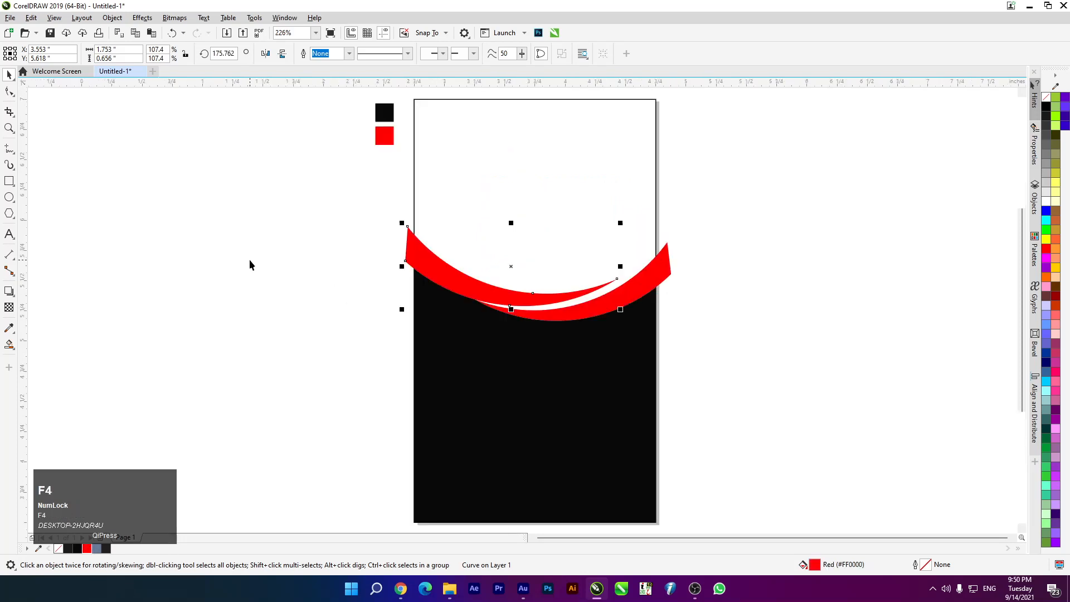
click(249, 264)
scroll(674, 295, up, 1)
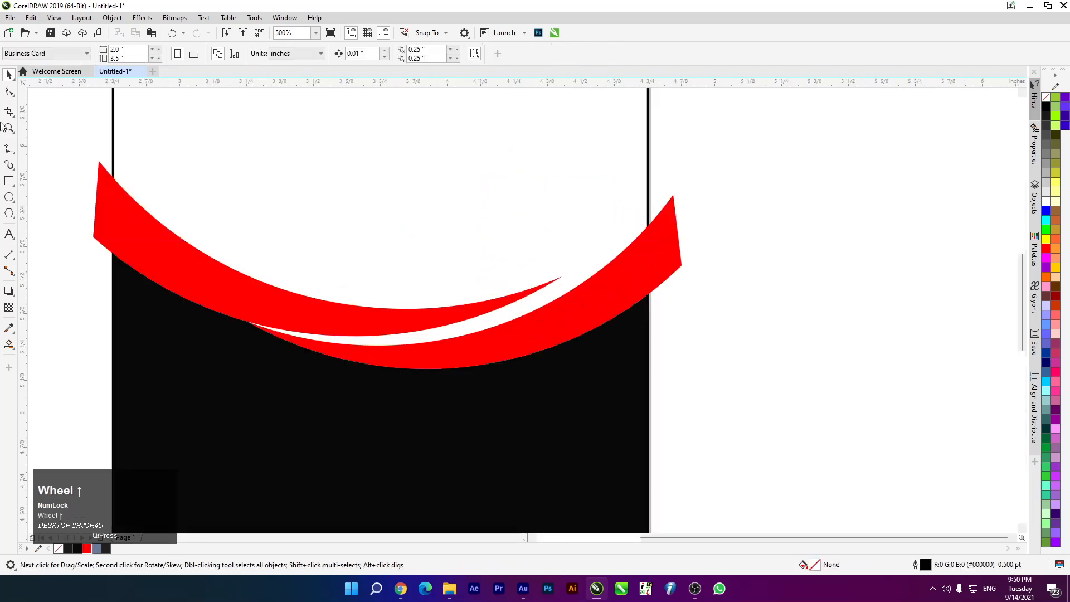
drag(9, 148, 50, 161)
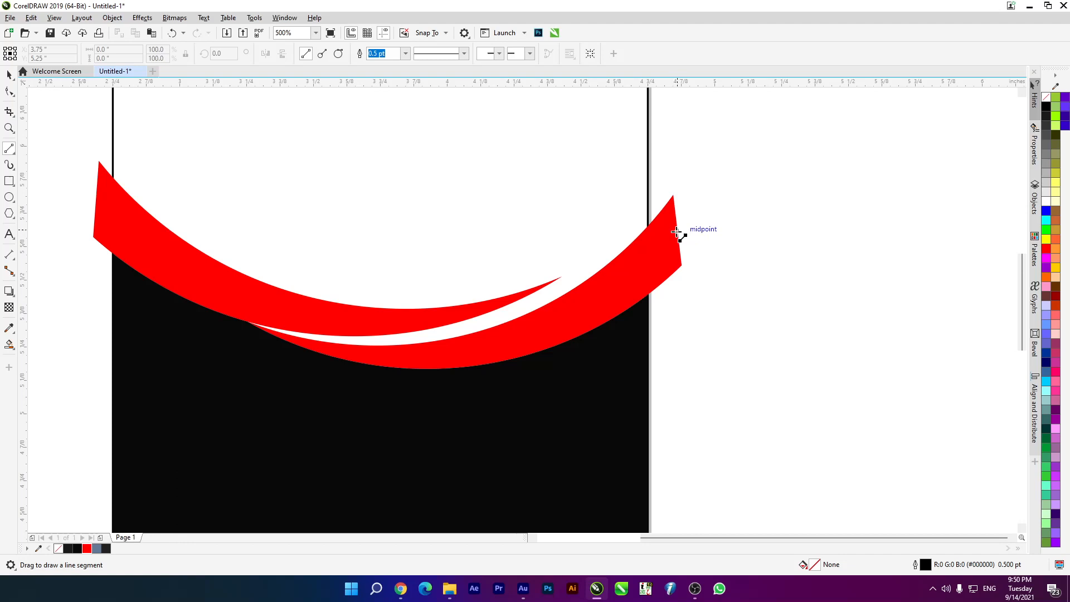
Draw a 0.5 pt straight line from the red swoosh's right edge across the lower band
click(676, 231)
drag(678, 238, 247, 321)
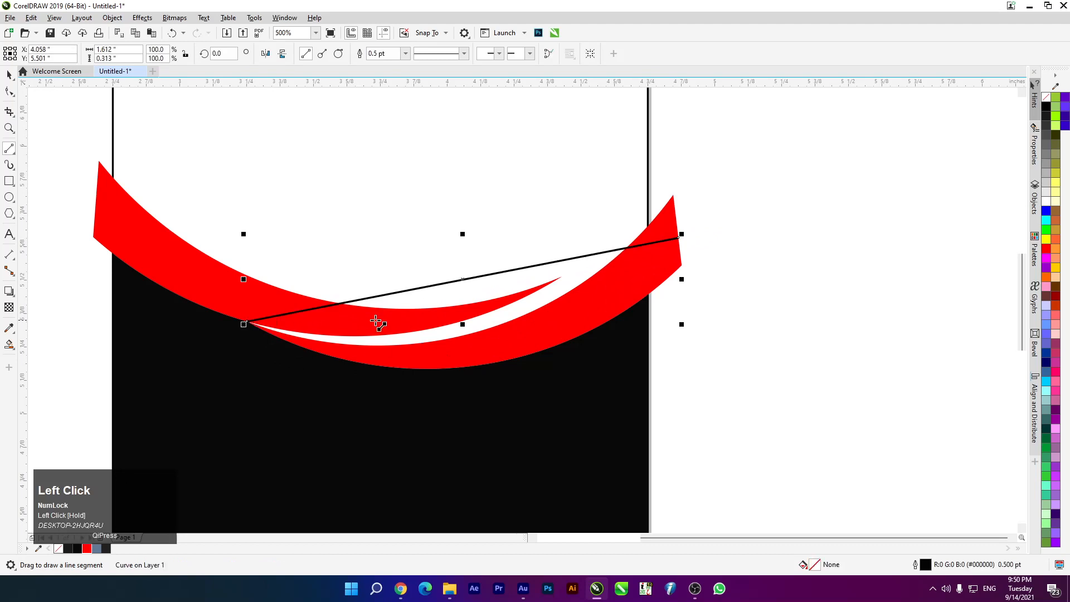
click(405, 54)
click(402, 74)
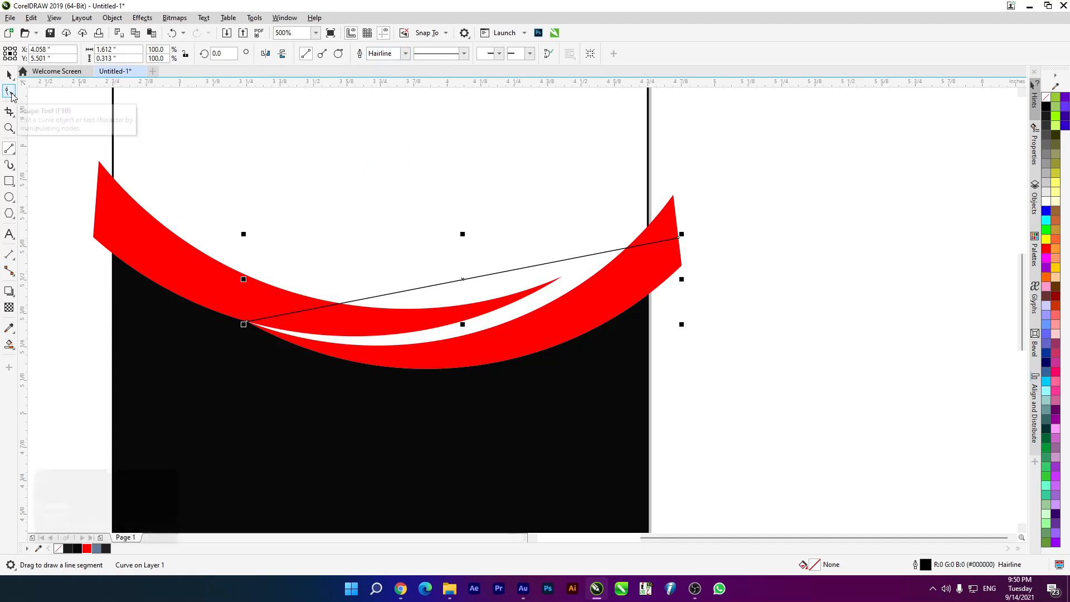
click(11, 93)
click(501, 297)
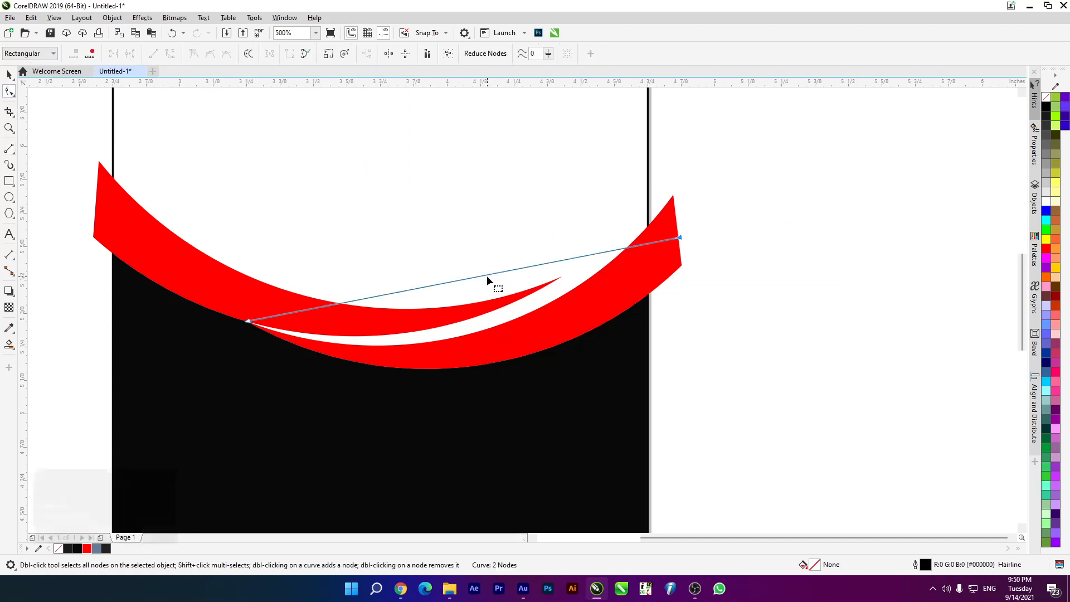
drag(488, 273, 497, 317)
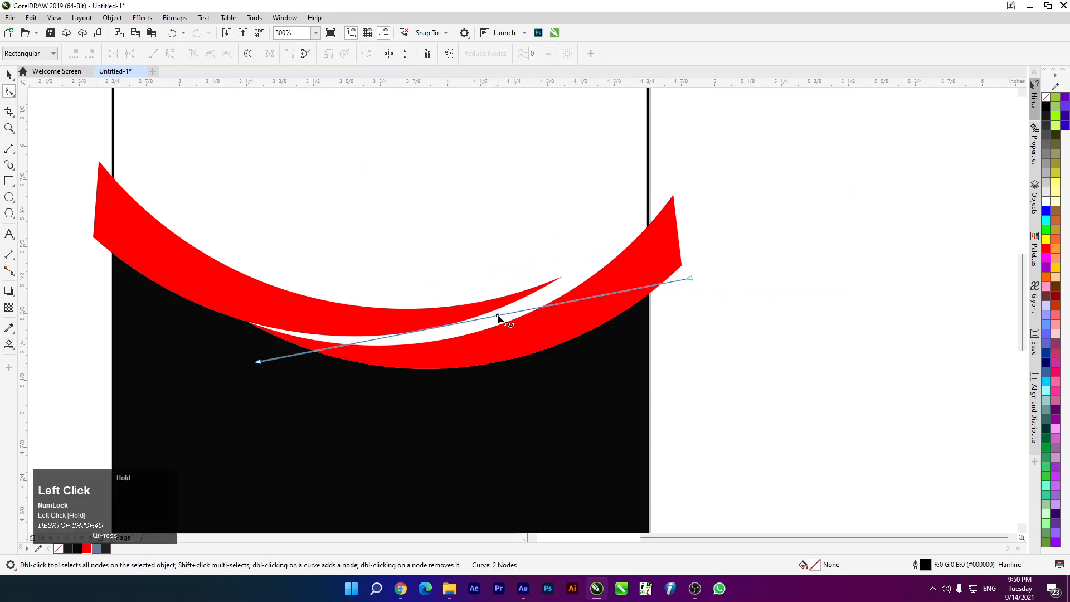
key(ctrl+z)
Undo the accidental changes, reselect the black line and set its outline to Hairline
click(12, 257)
click(129, 304)
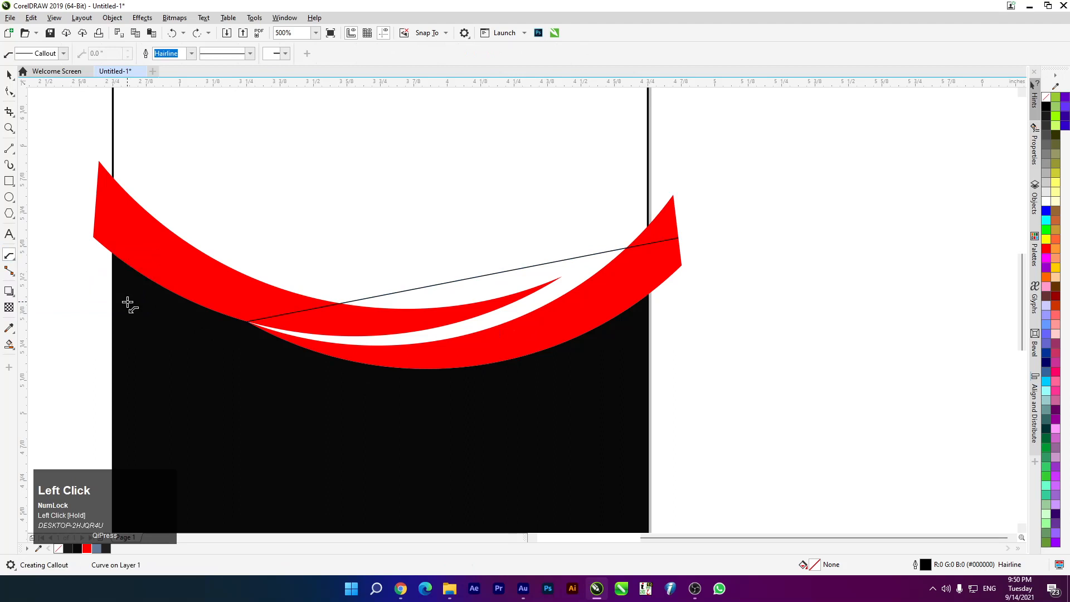
key(ctrl+z)
click(9, 75)
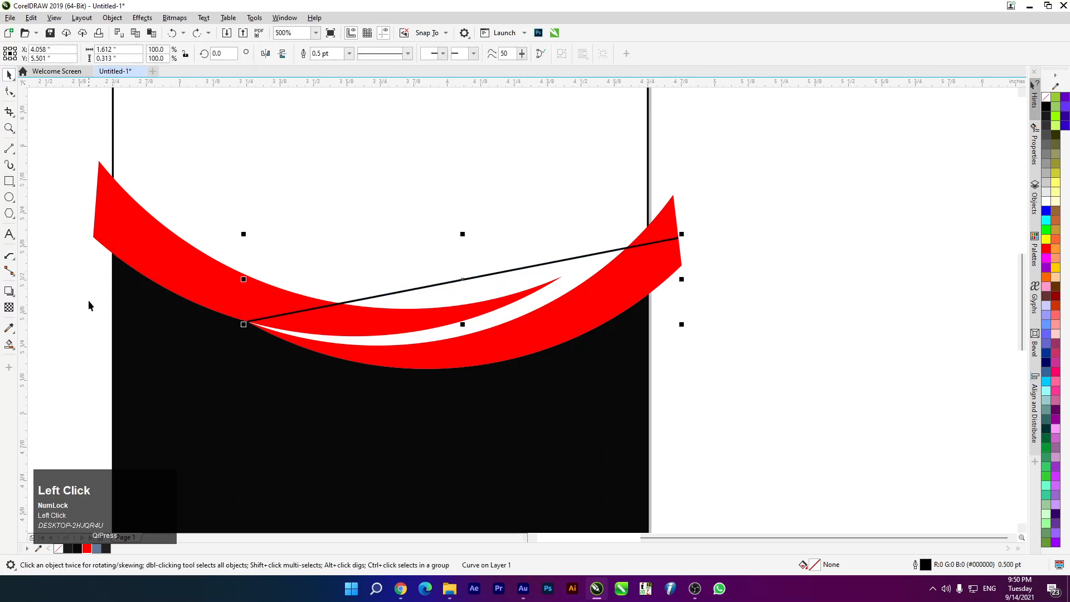
click(117, 307)
click(371, 297)
click(349, 53)
click(334, 74)
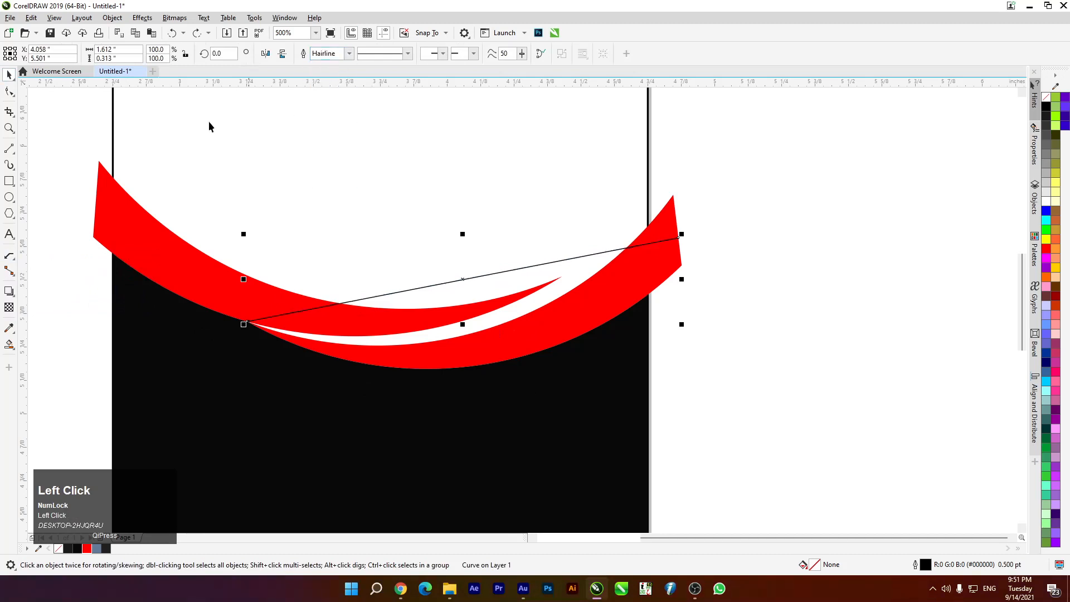
Convert the line to a curve and bend it along the lower red swoosh, raising its right end
click(9, 92)
drag(78, 273, 339, 389)
click(170, 54)
drag(471, 277, 485, 351)
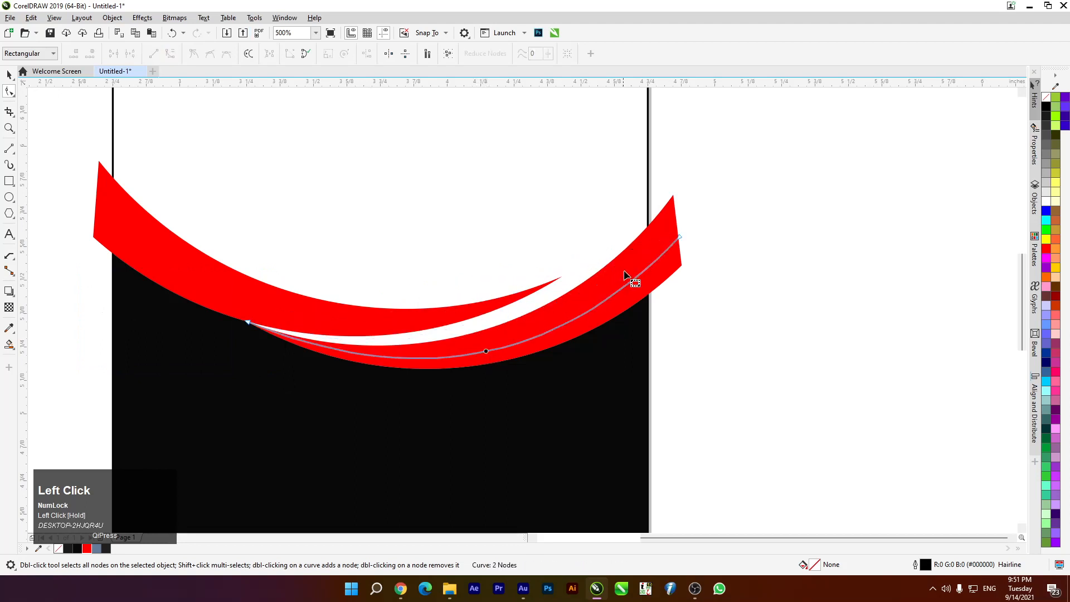
scroll(685, 229, up, 3)
drag(657, 256, 655, 239)
scroll(653, 215, down, 2)
scroll(555, 238, up, 1)
scroll(592, 254, down, 2)
scroll(429, 245, up, 2)
scroll(243, 241, up, 2)
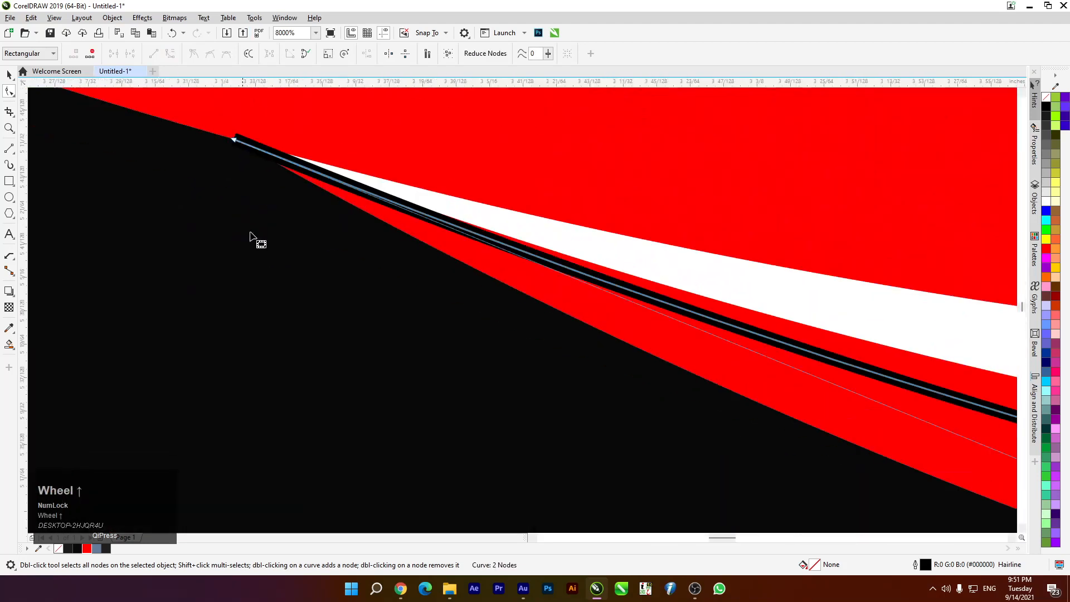
scroll(228, 174, down, 3)
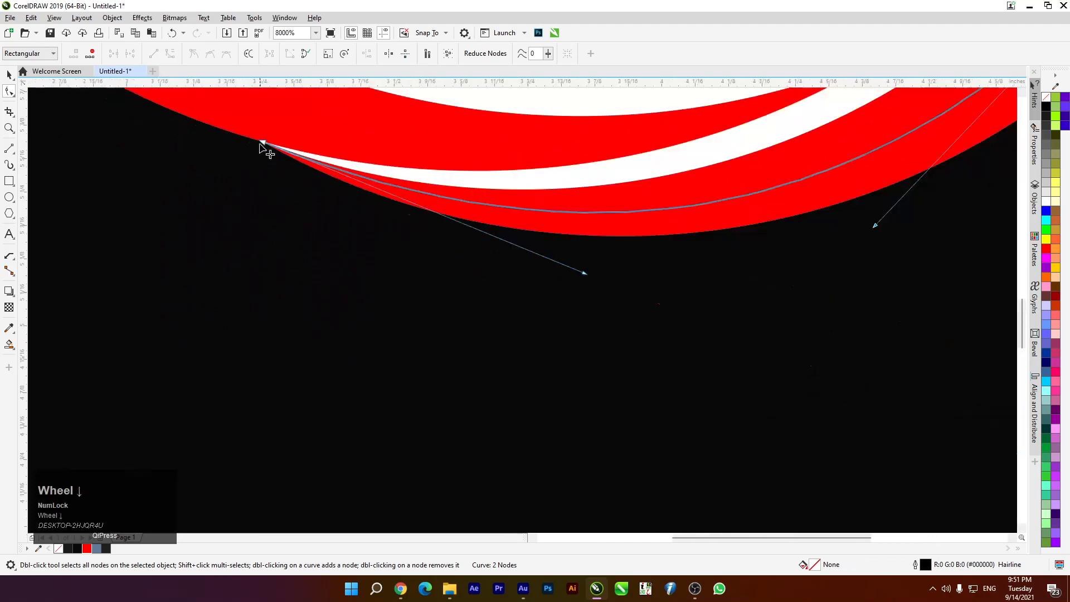
scroll(314, 178, down, 2)
scroll(372, 168, up, 1)
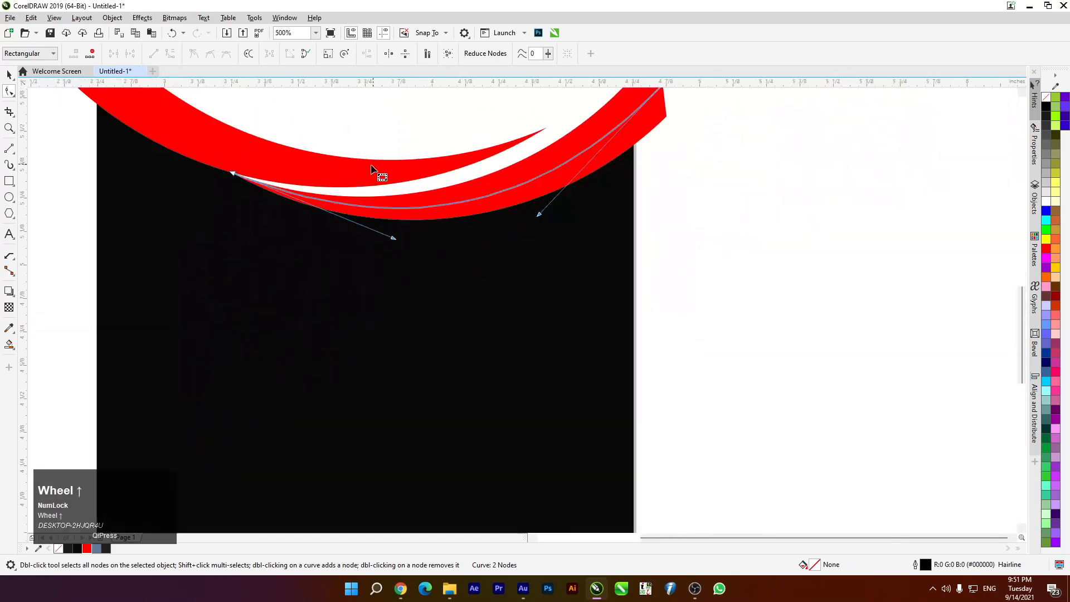
click(8, 75)
scroll(84, 241, down, 2)
scroll(95, 212, up, 1)
scroll(98, 203, up, 1)
click(56, 210)
click(9, 149)
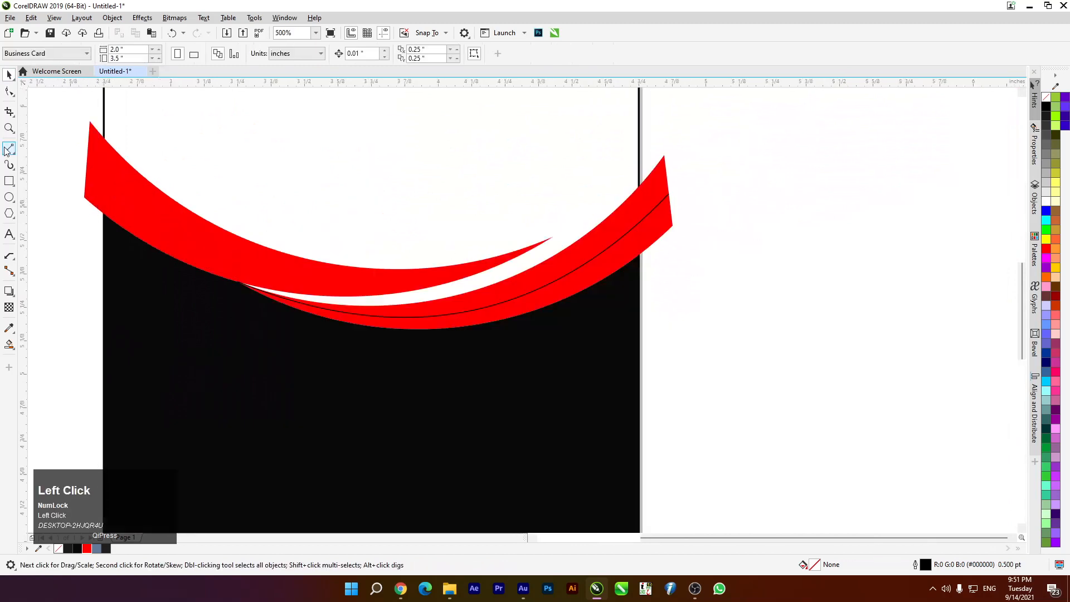
Draw a hairline straight line from the upper swoosh's left edge to its inner tip
drag(87, 163, 552, 237)
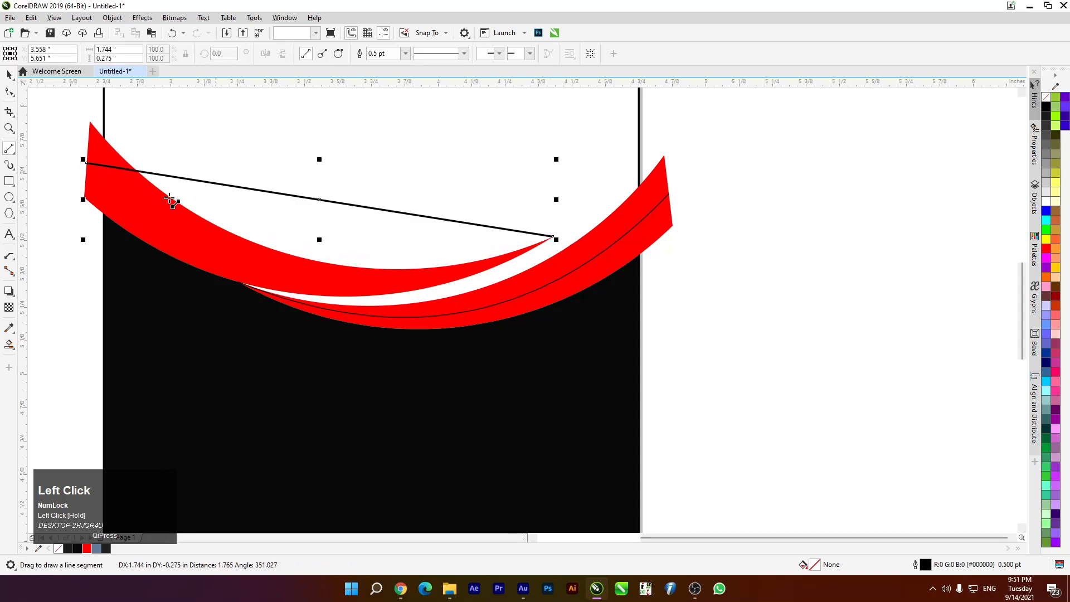
click(405, 53)
click(390, 73)
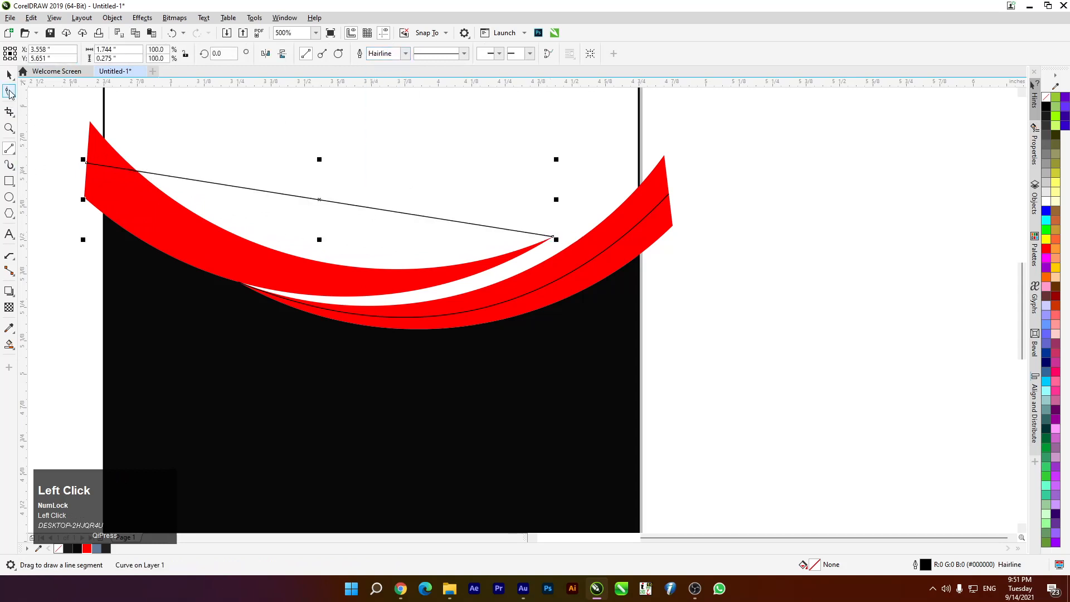
Bend the new line with the Shape tool into a curve following the upper swoosh
click(10, 91)
drag(537, 237, 569, 252)
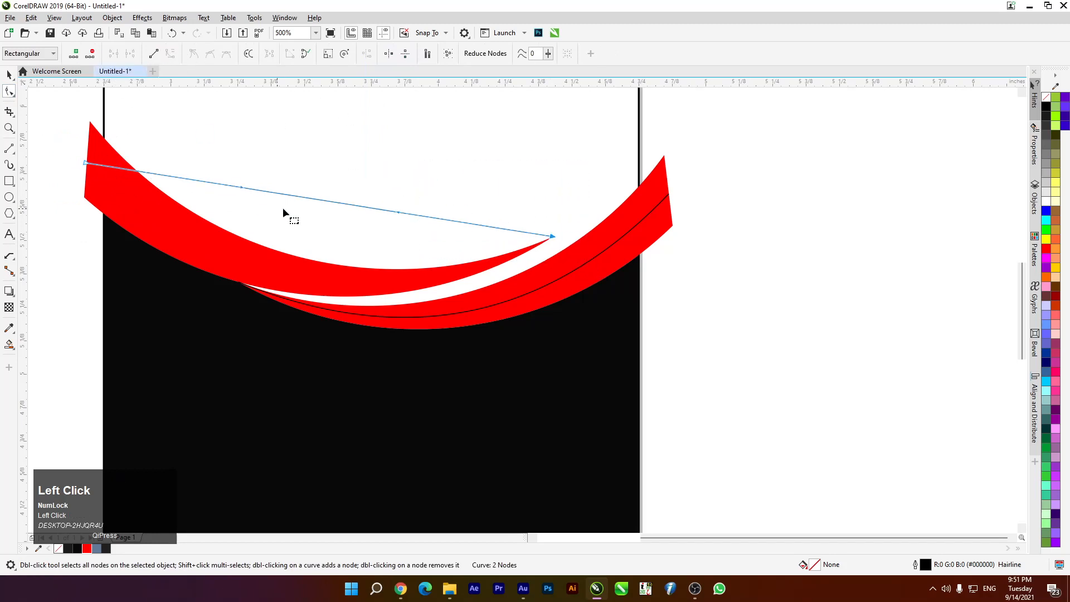
drag(298, 195, 301, 278)
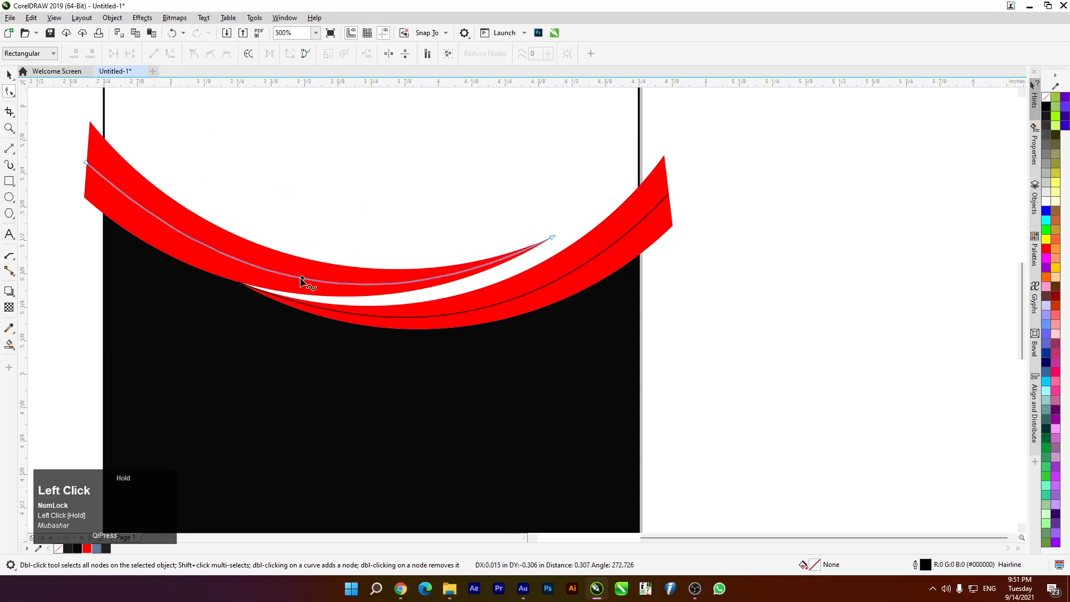
click(9, 74)
scroll(317, 228, down, 4)
scroll(317, 227, up, 4)
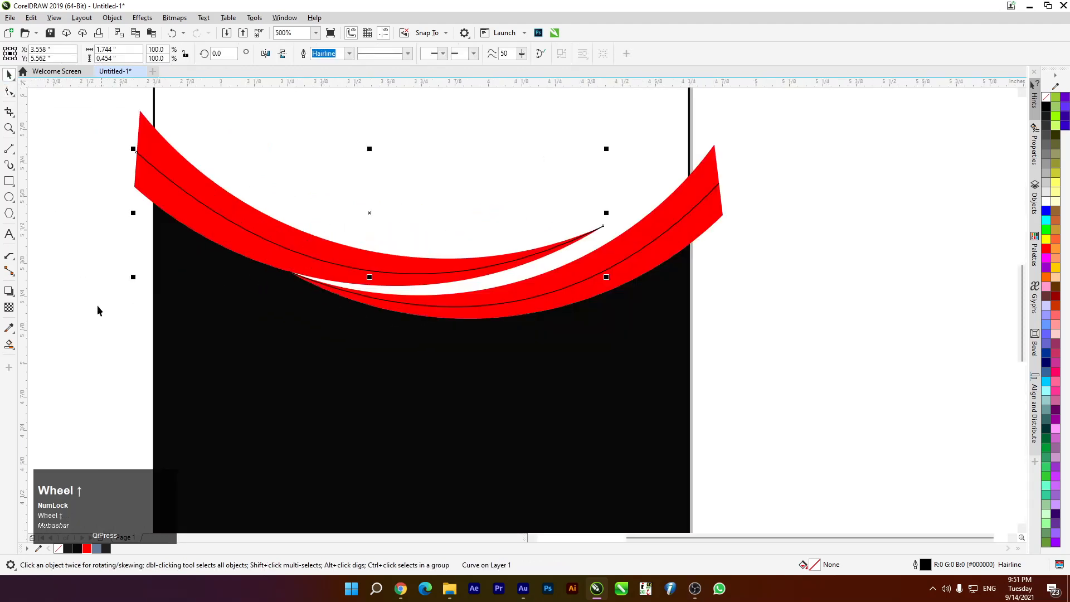
click(62, 329)
Smart Fill the strips beside both curves grey-blue, undoing fills that cover the whole card
drag(9, 345, 43, 362)
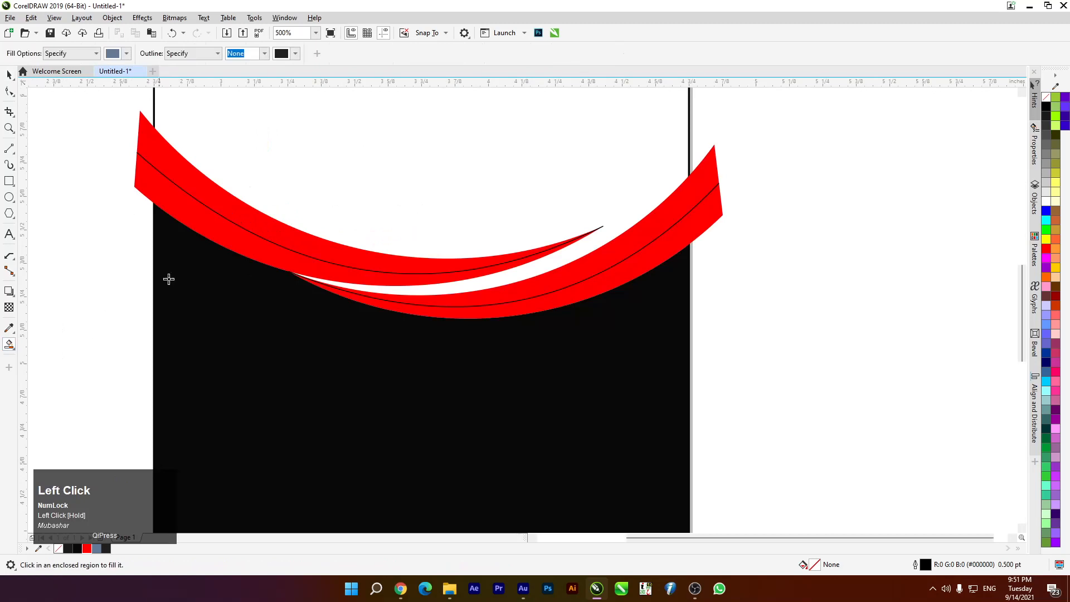
click(214, 230)
click(693, 220)
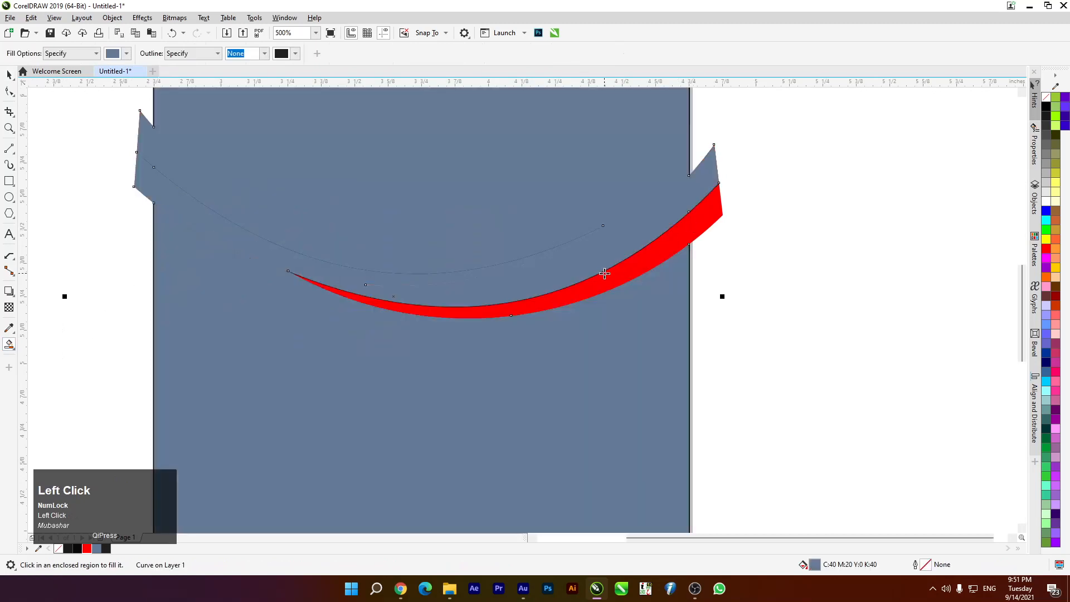
key(ctrl+z)
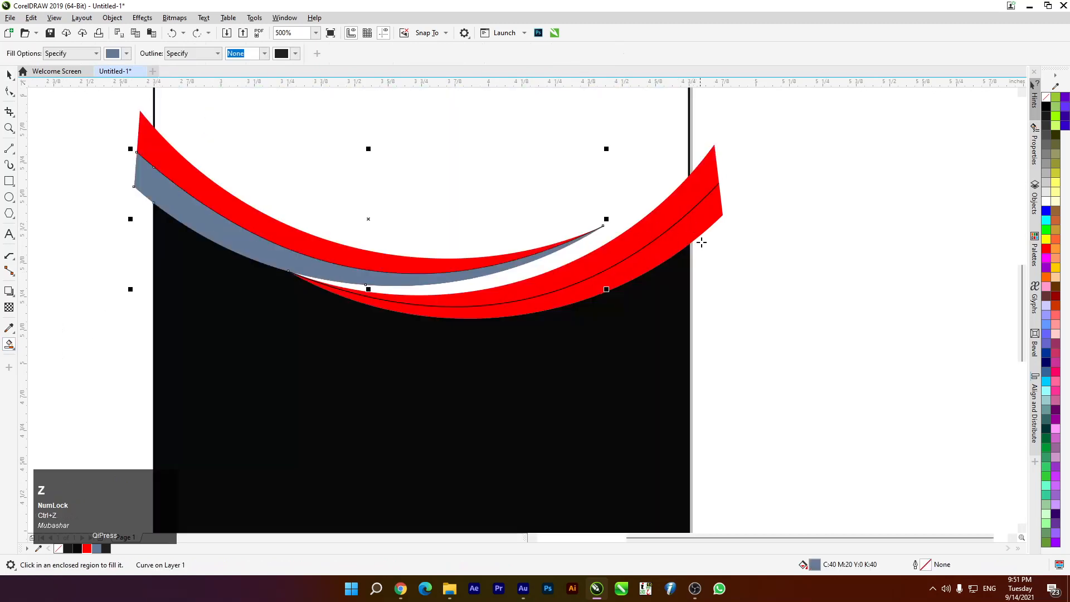
click(713, 222)
key(ctrl+z)
click(711, 190)
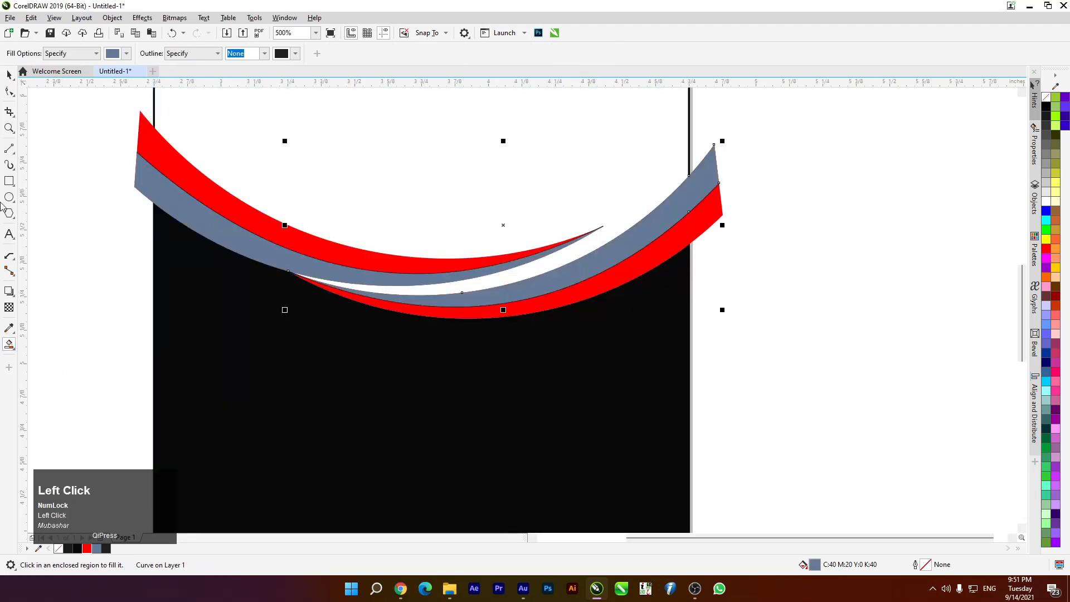
click(9, 74)
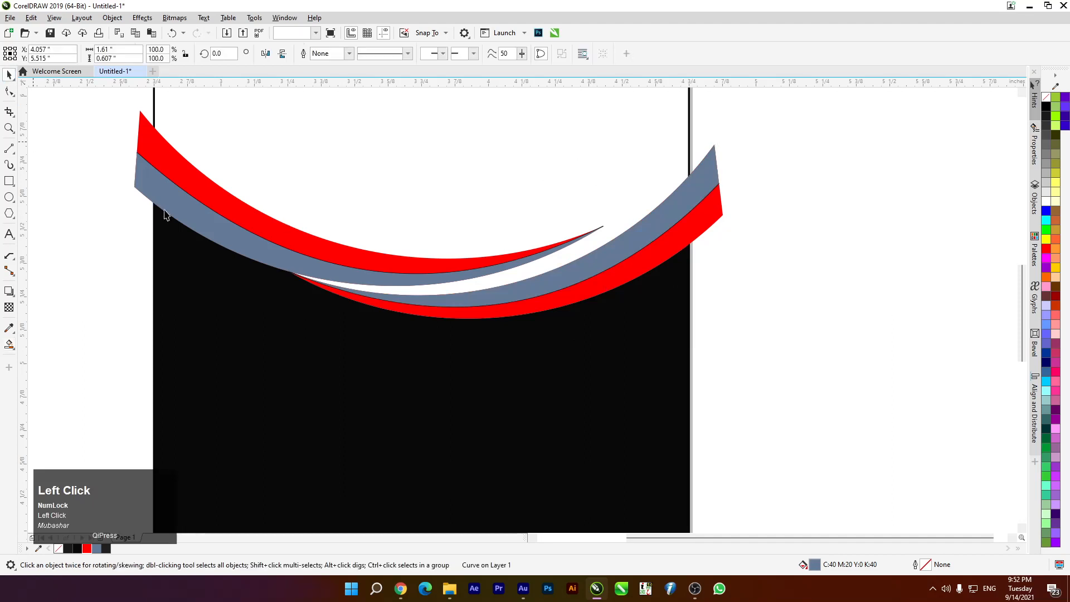
Delete the stray black stroke left at the swoosh corner
click(32, 141)
scroll(564, 296, up, 1)
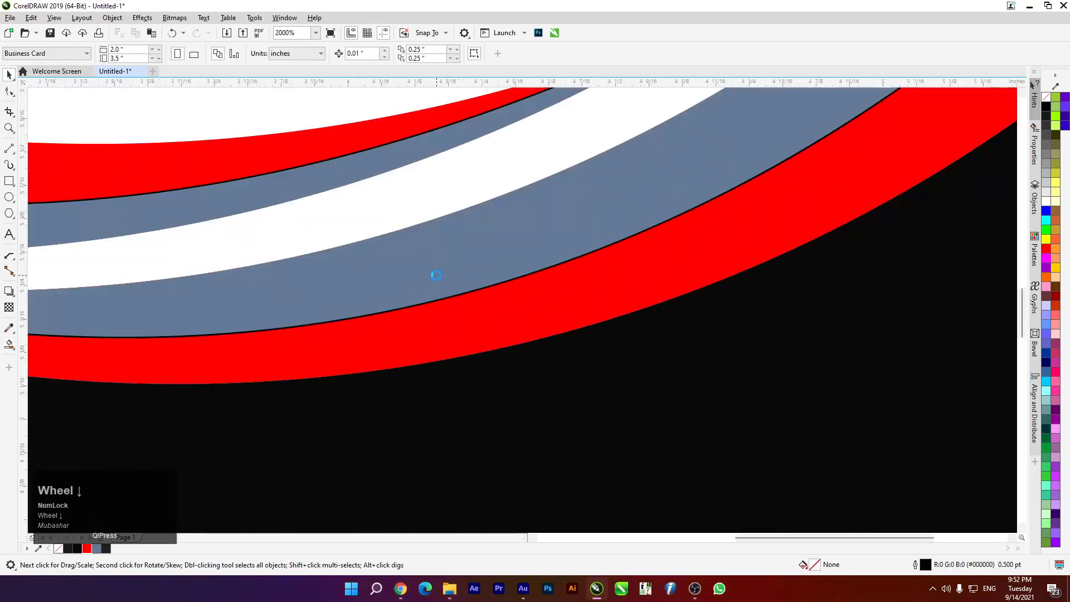
scroll(436, 279, down, 3)
scroll(469, 181, up, 10)
click(483, 200)
scroll(483, 199, down, 10)
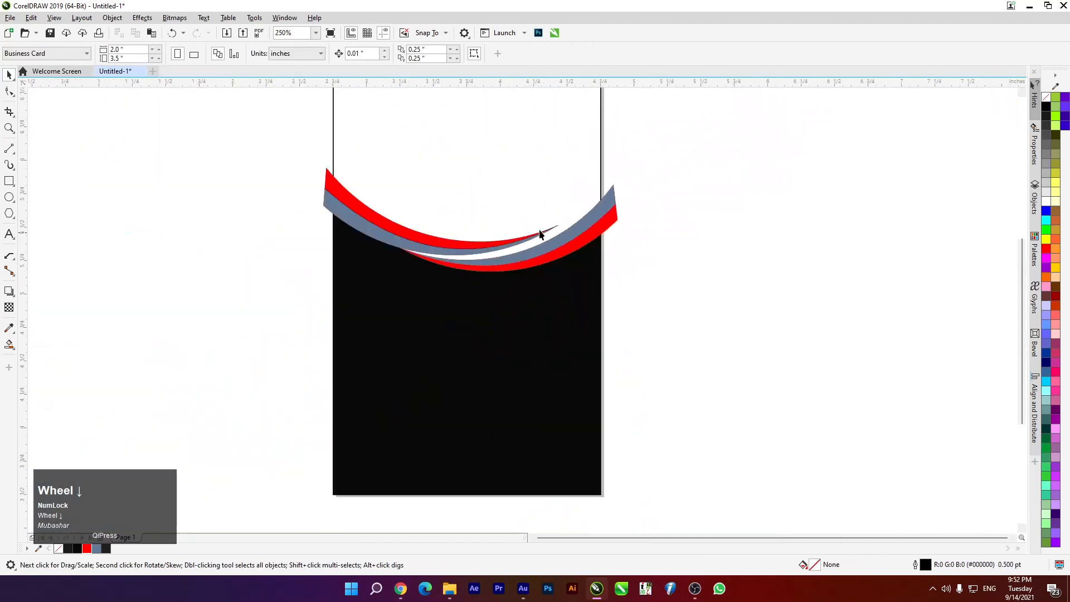
scroll(322, 186, up, 9)
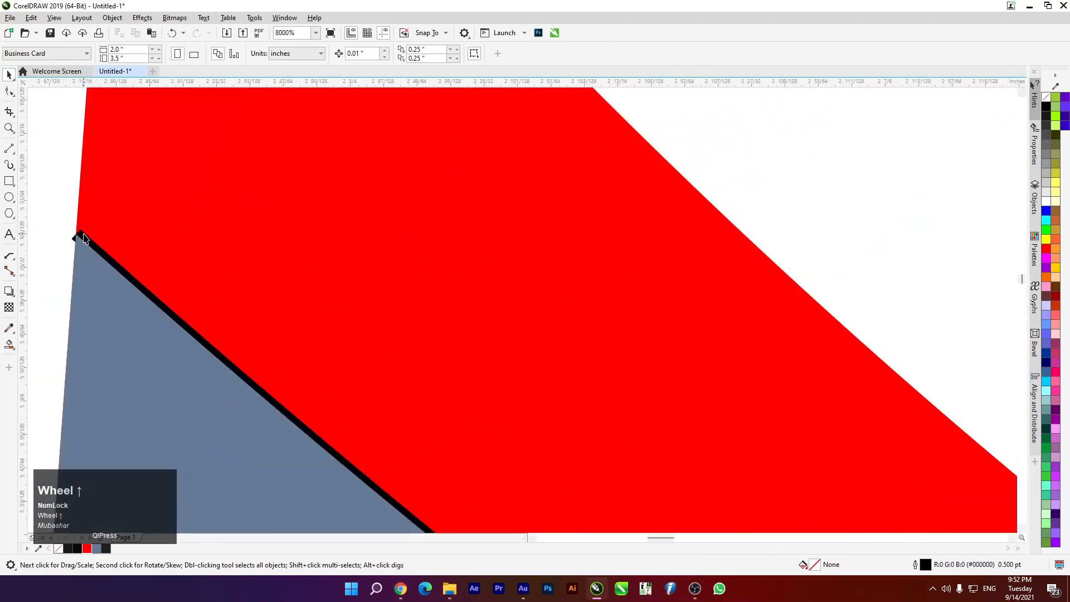
click(81, 236)
key(Delete)
Select the C:40 M:20 Y:0 K:40 grey-blue band to confirm it shows cleanly
scroll(210, 190, down, 8)
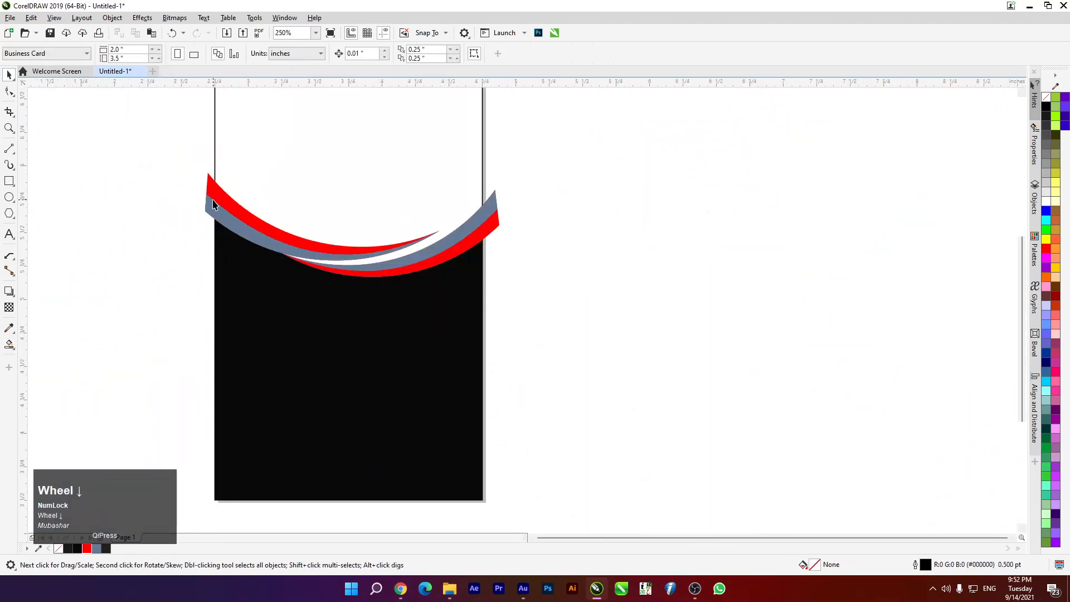
scroll(255, 222, up, 2)
scroll(416, 194, down, 2)
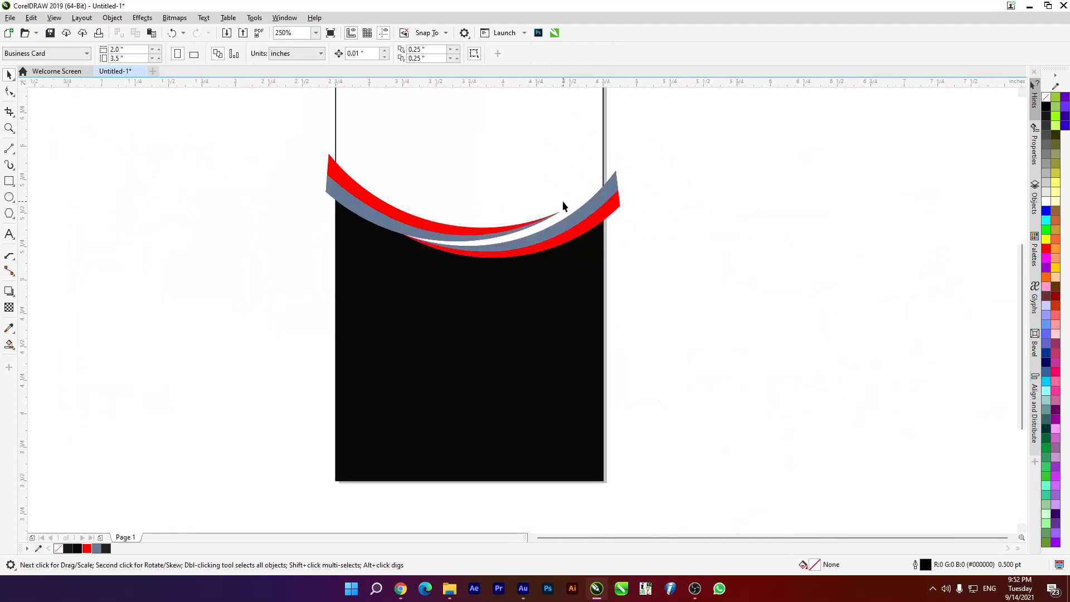
scroll(586, 195, up, 2)
scroll(611, 194, up, 1)
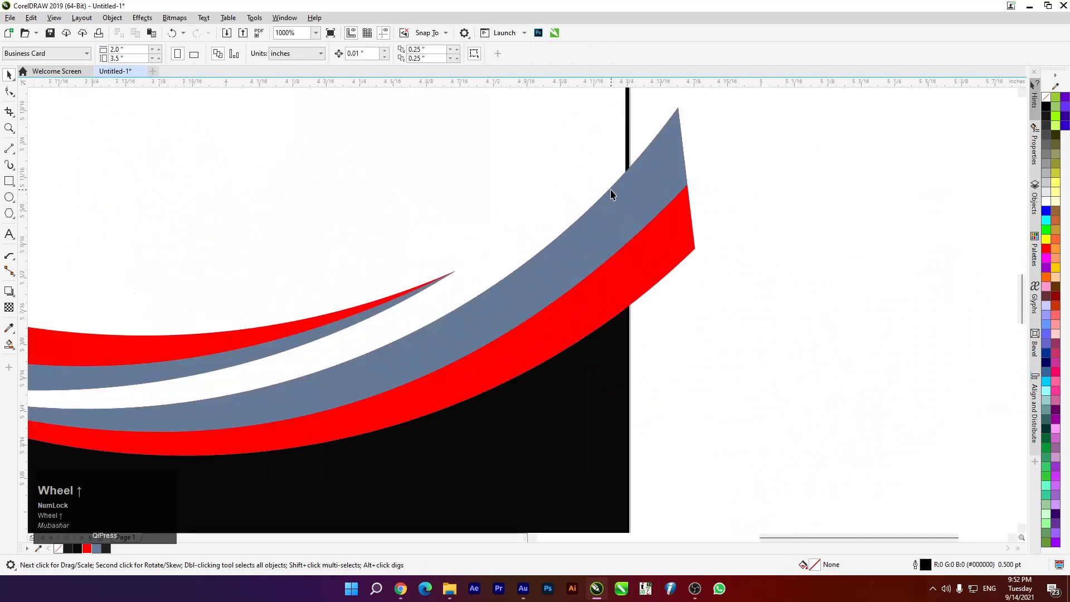
click(627, 192)
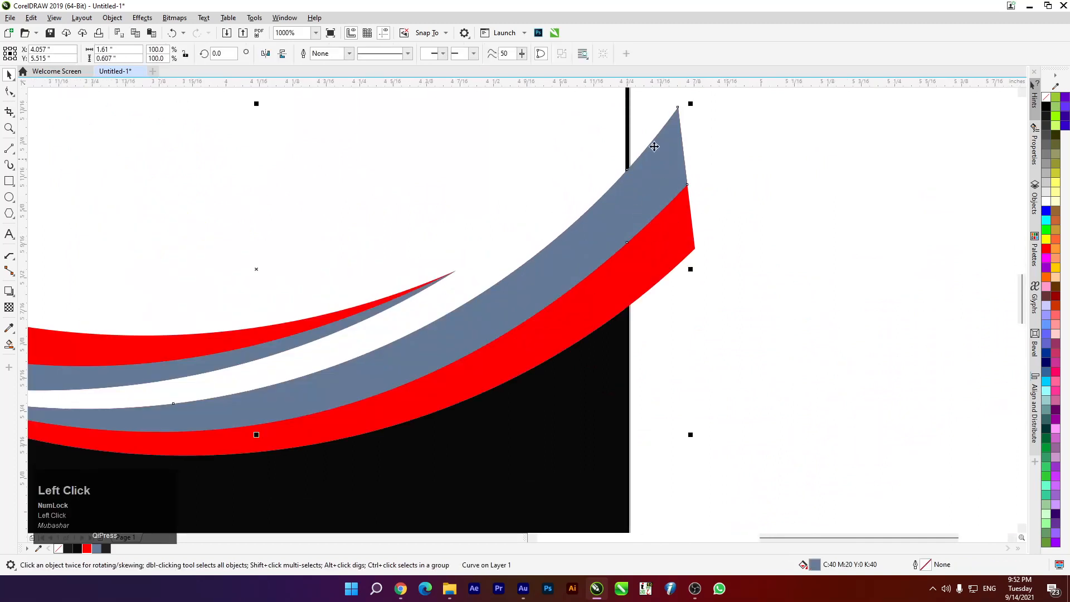
scroll(642, 208, down, 2)
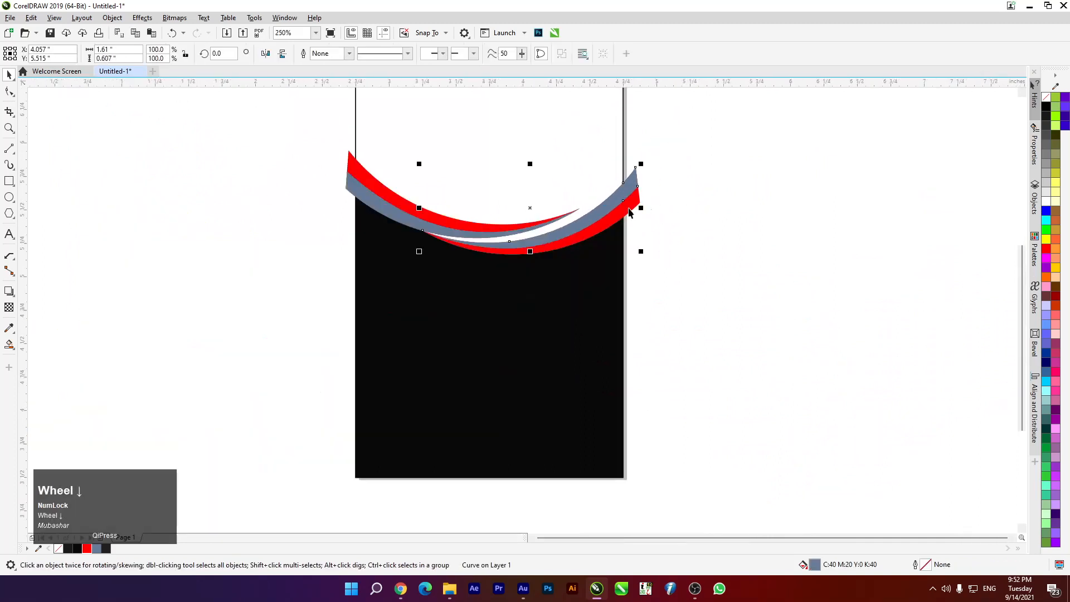
scroll(606, 207, up, 1)
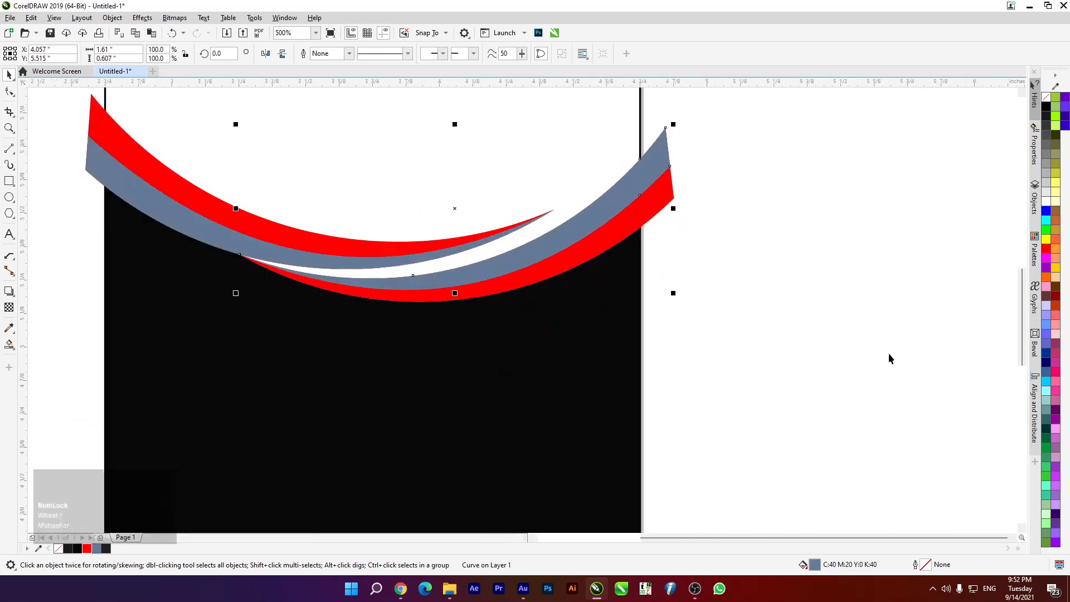
Fill the lower swoosh band with a solid darker red, R:207 G:0 B:0 (#CF0000)
click(1047, 250)
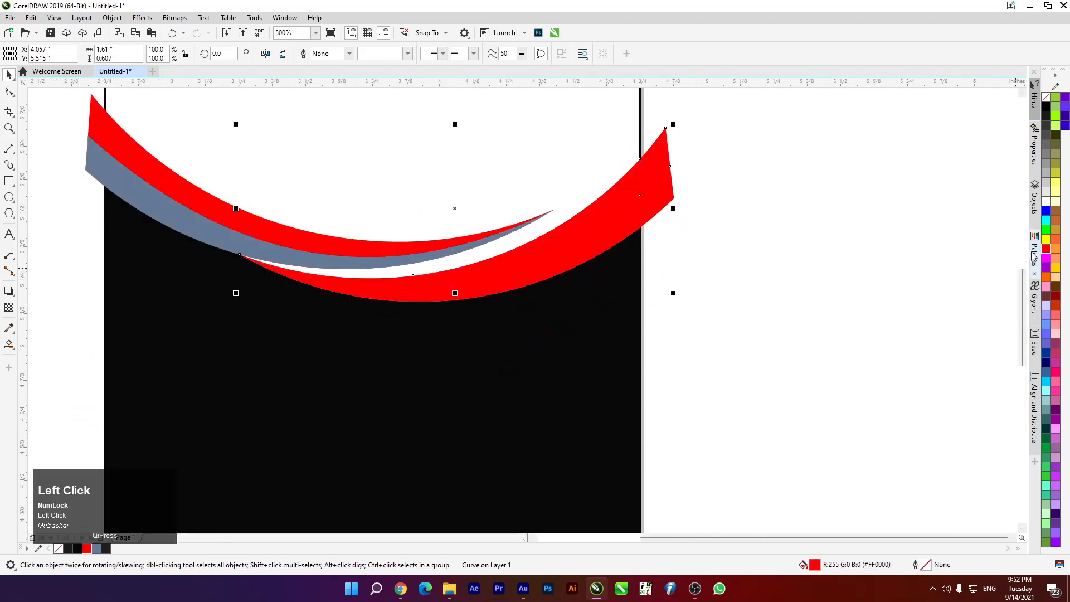
key(F11)
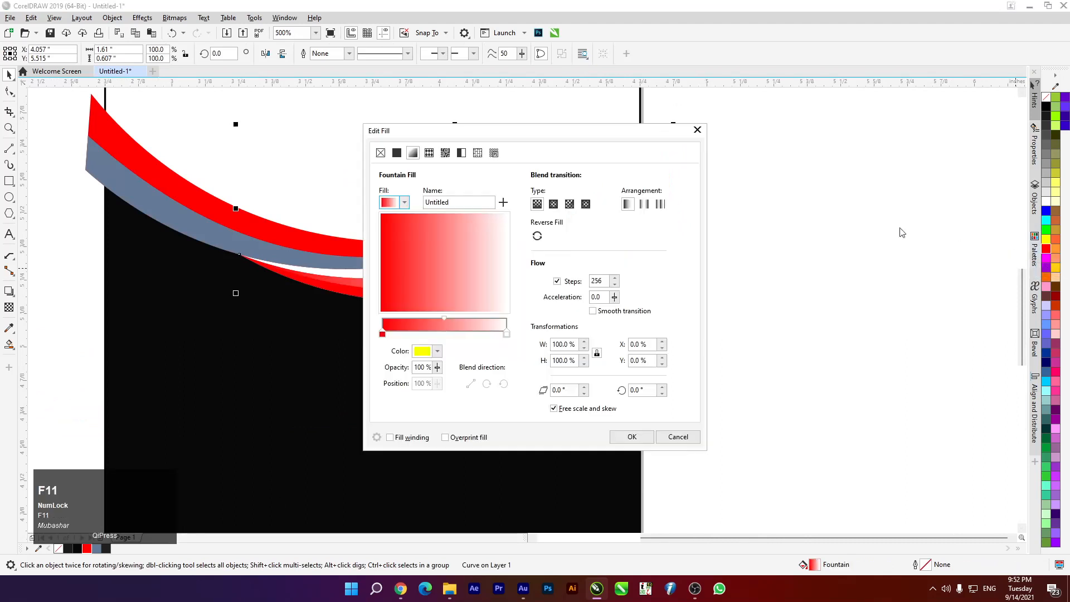
drag(374, 131, 408, 121)
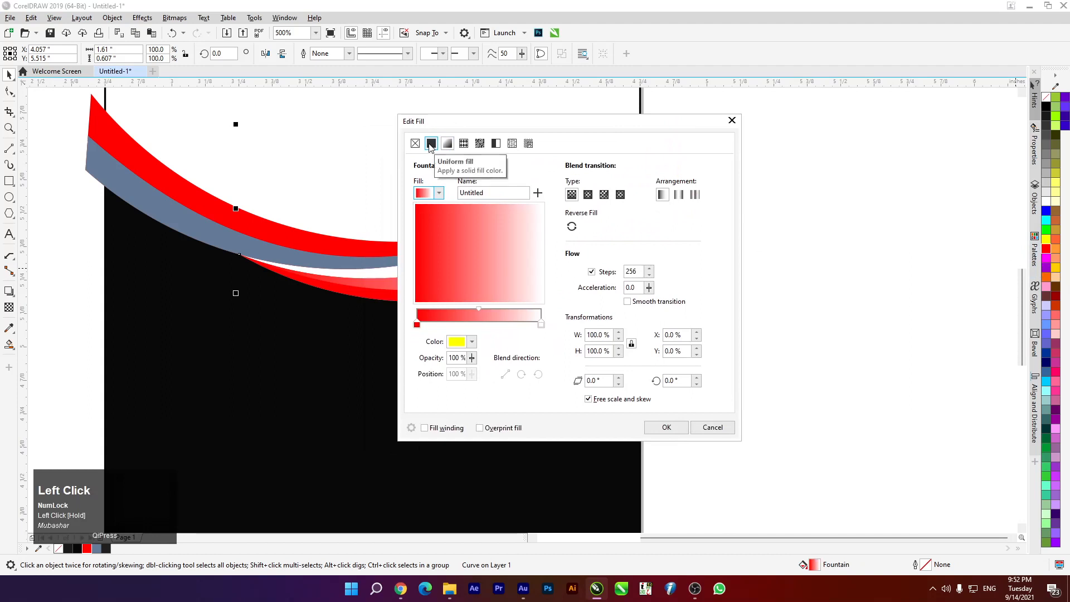
click(431, 144)
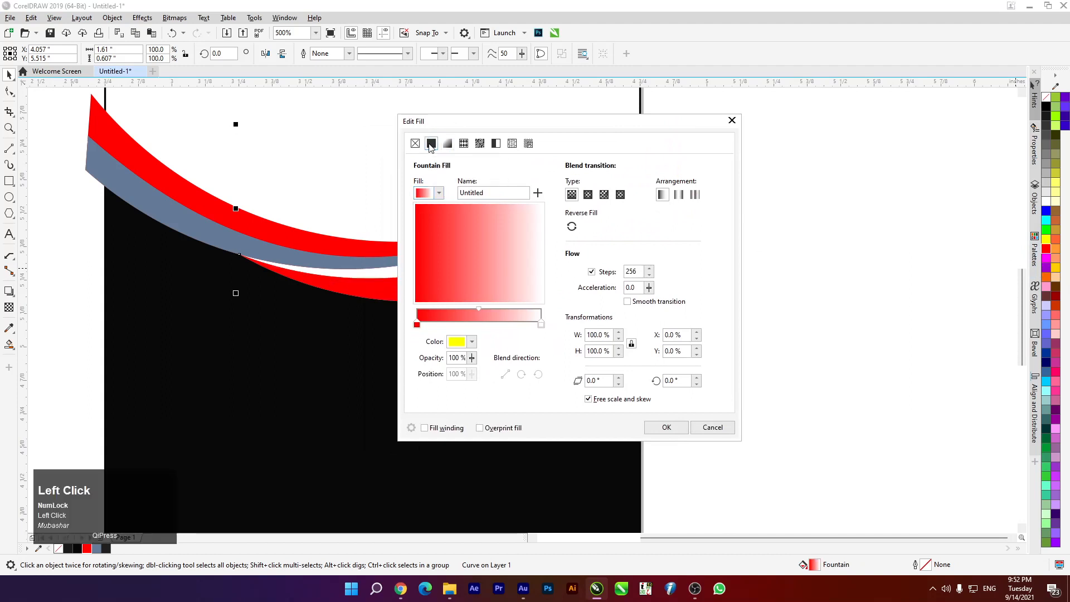
drag(538, 122, 556, 111)
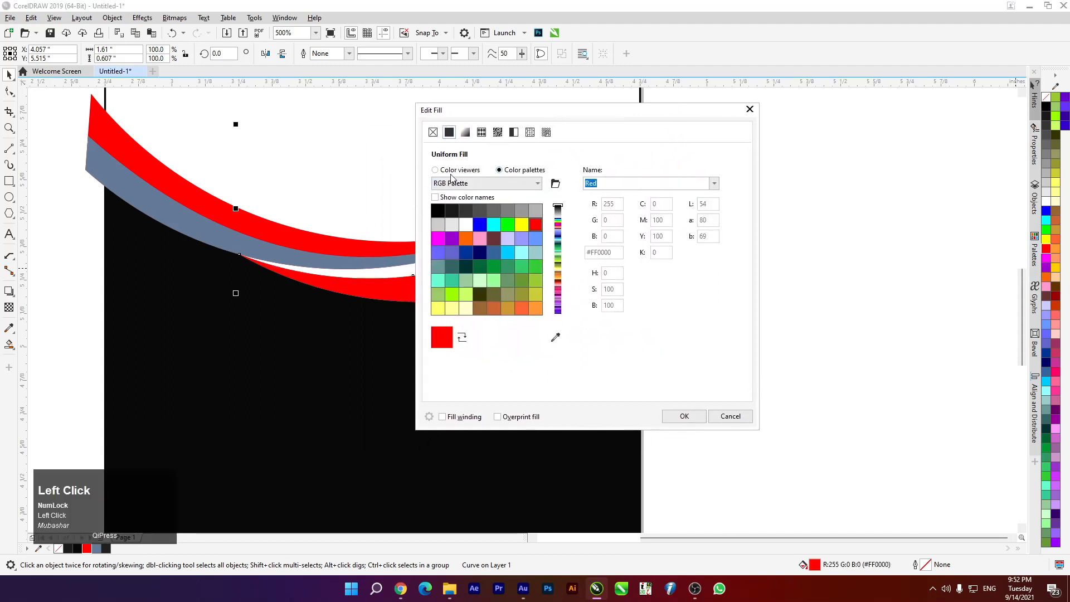
click(452, 173)
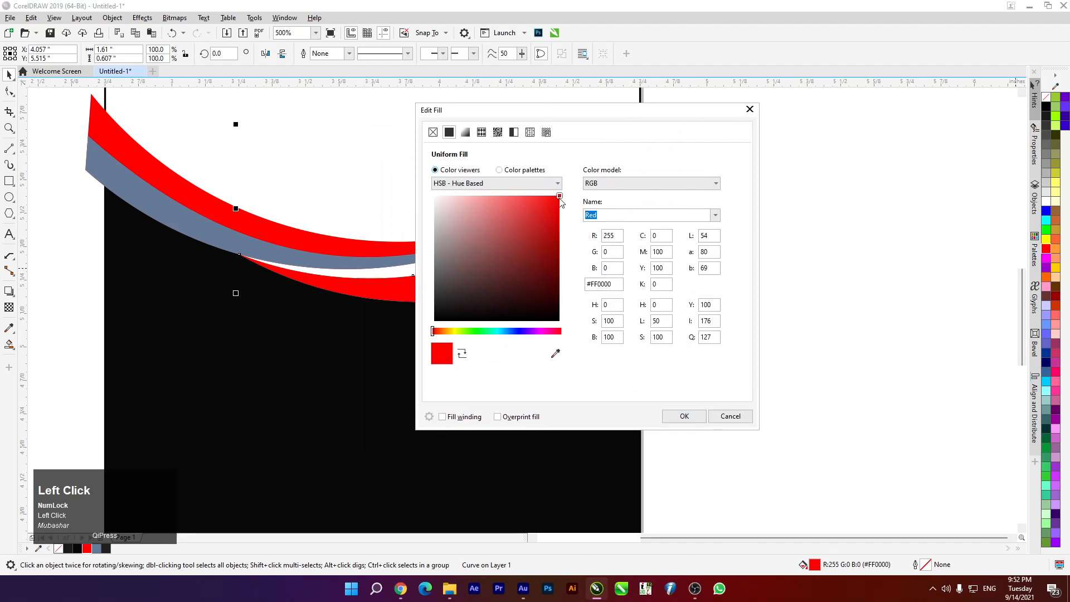
drag(561, 197, 565, 217)
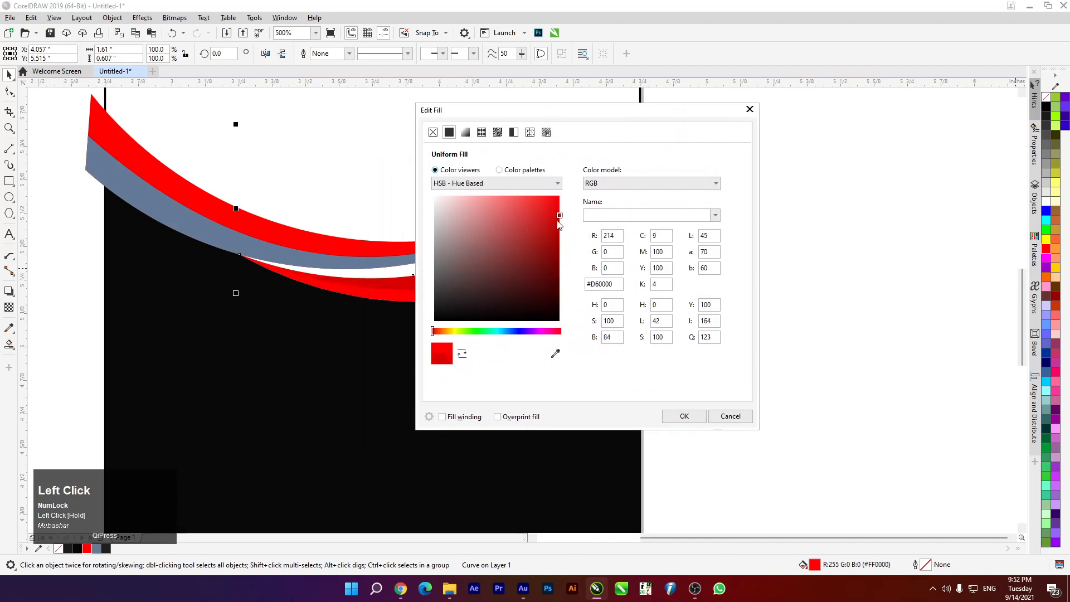
drag(561, 217, 560, 220)
drag(570, 118, 826, 116)
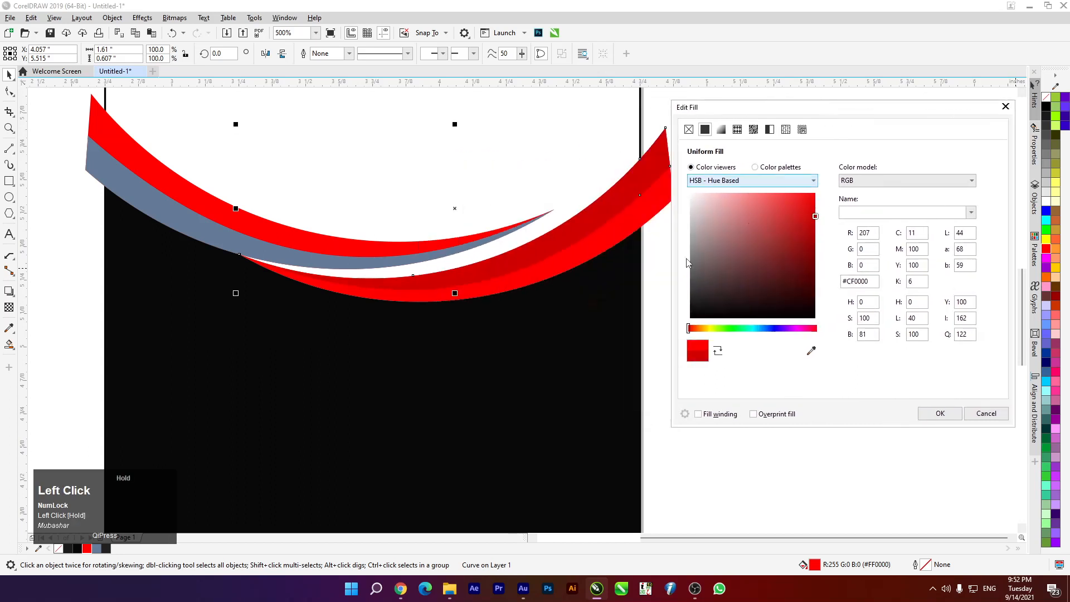
click(939, 414)
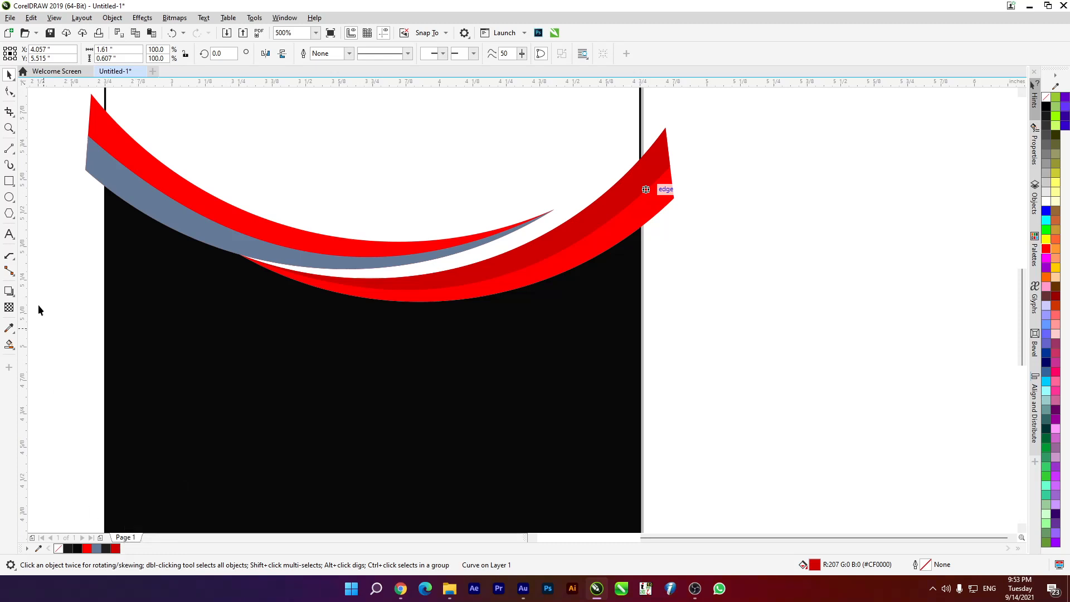
Select the blue-grey swoosh so it can be recoloured
click(52, 233)
click(175, 222)
click(55, 404)
Drop red onto the blue-grey swoosh, then PowerClip all swoosh curves inside the black card rectangle
drag(216, 227, 213, 233)
scroll(337, 303, up, 3)
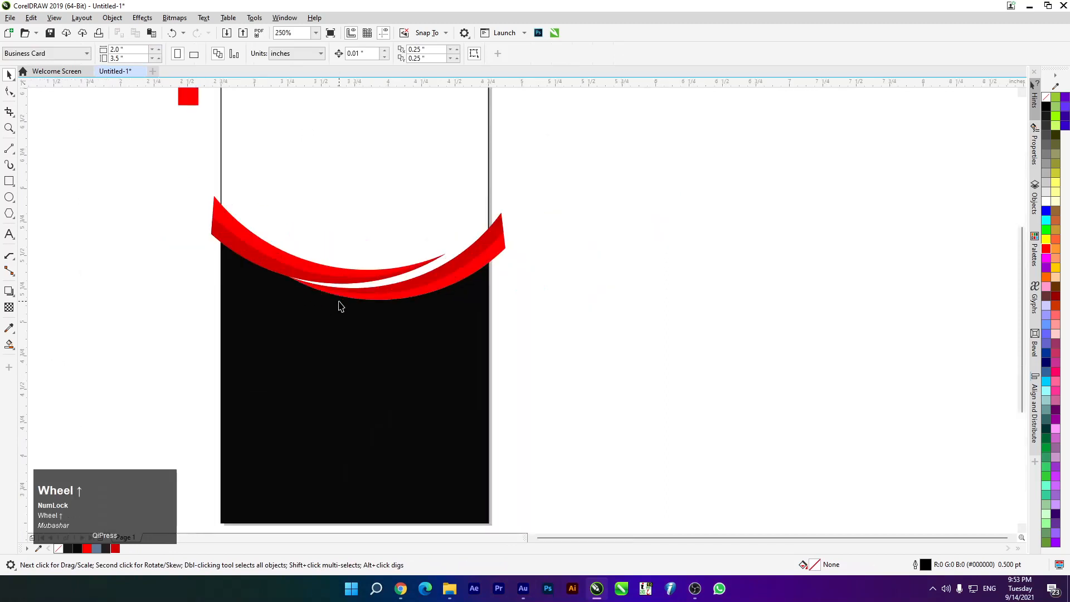
drag(170, 152, 682, 351)
right_click(491, 233)
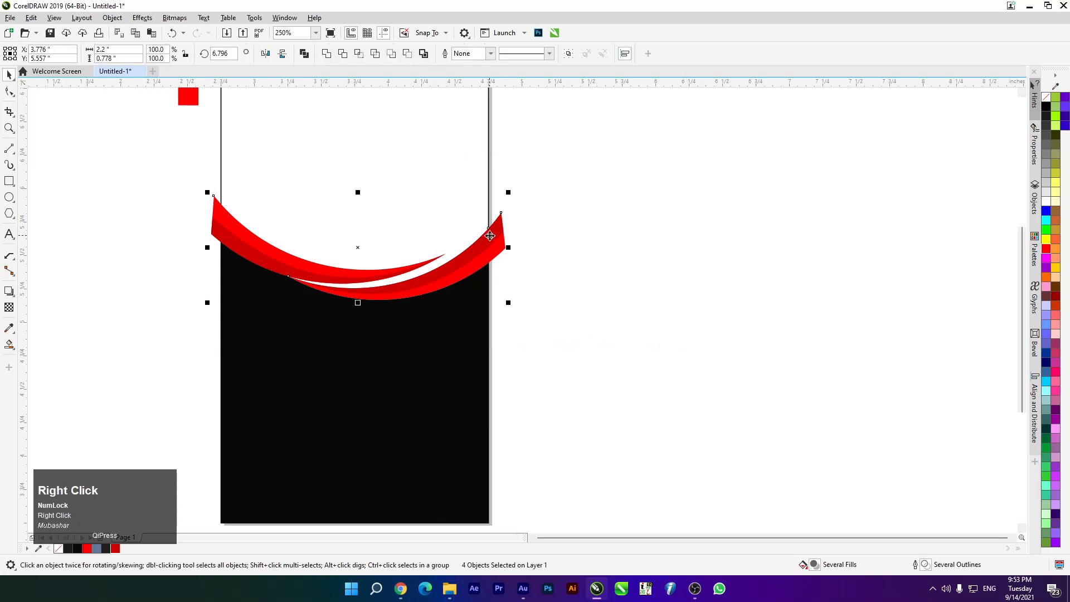
click(566, 369)
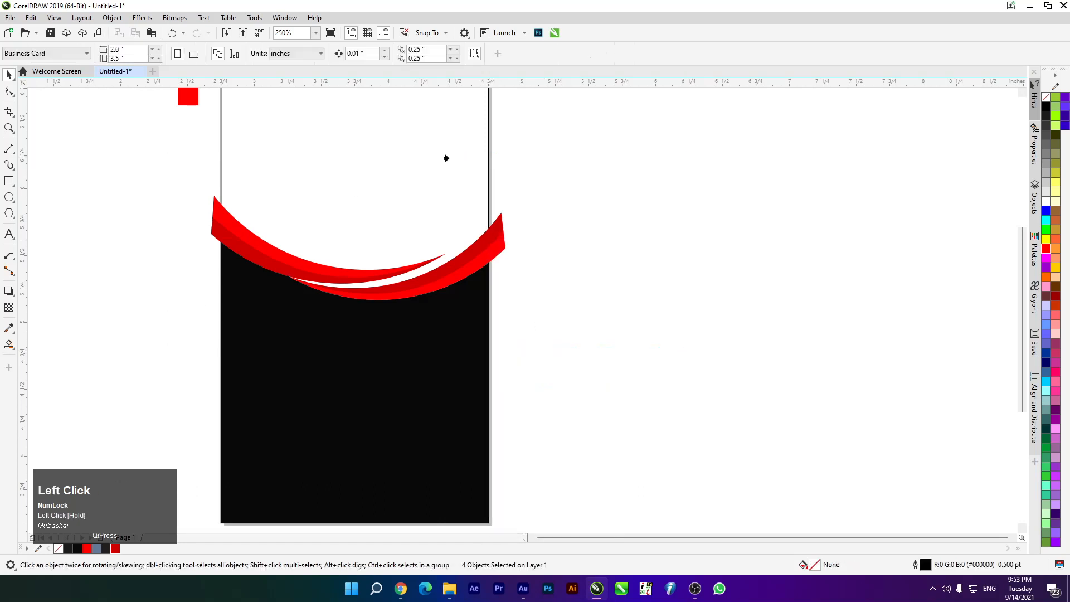
click(448, 158)
scroll(449, 174, down, 3)
scroll(435, 180, up, 2)
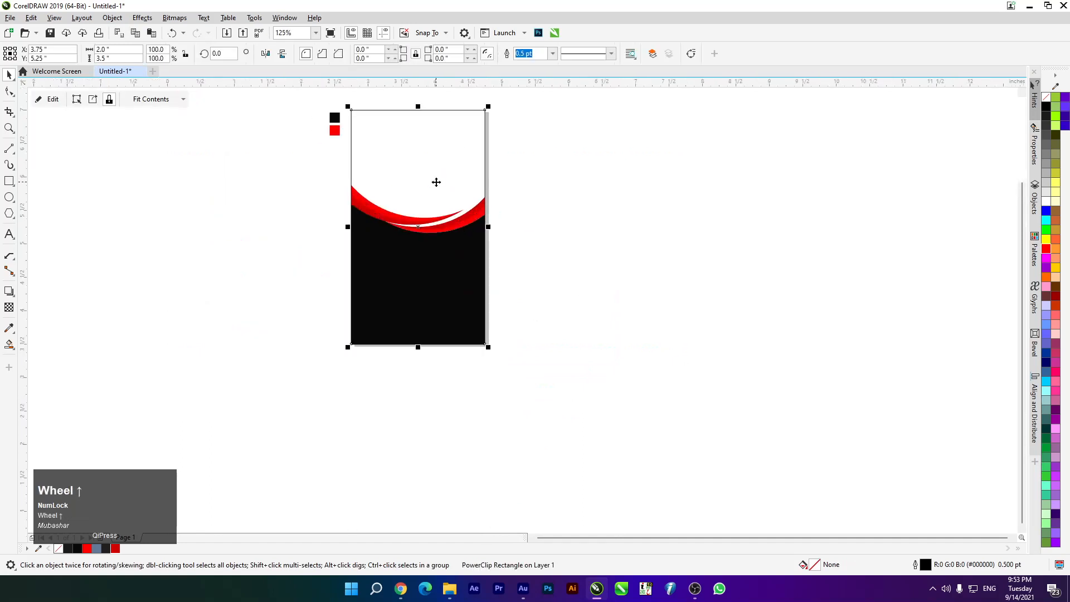
scroll(418, 182, up, 2)
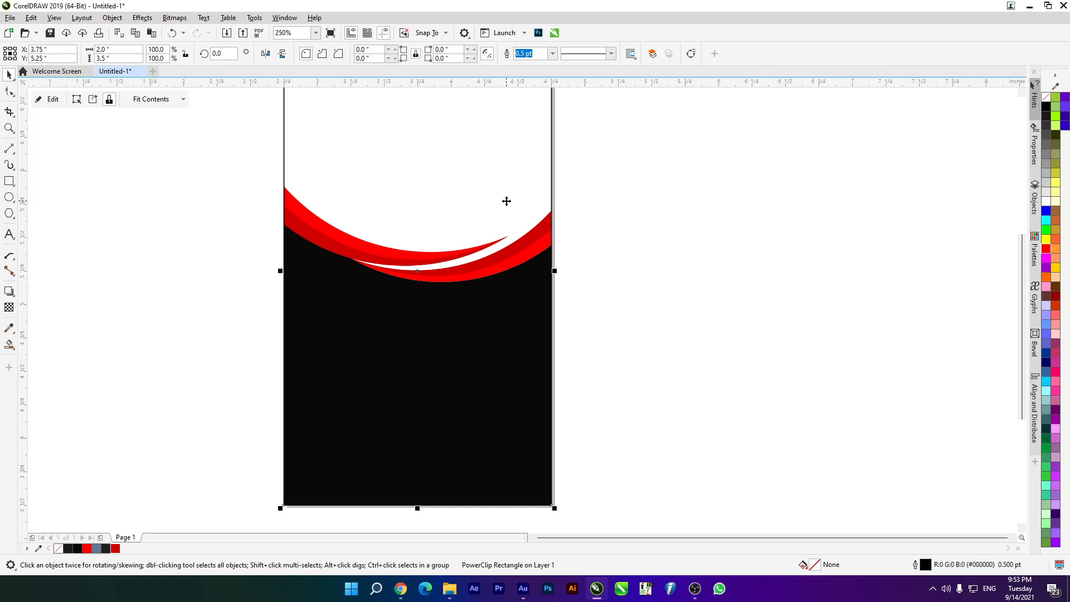
scroll(535, 359, up, 2)
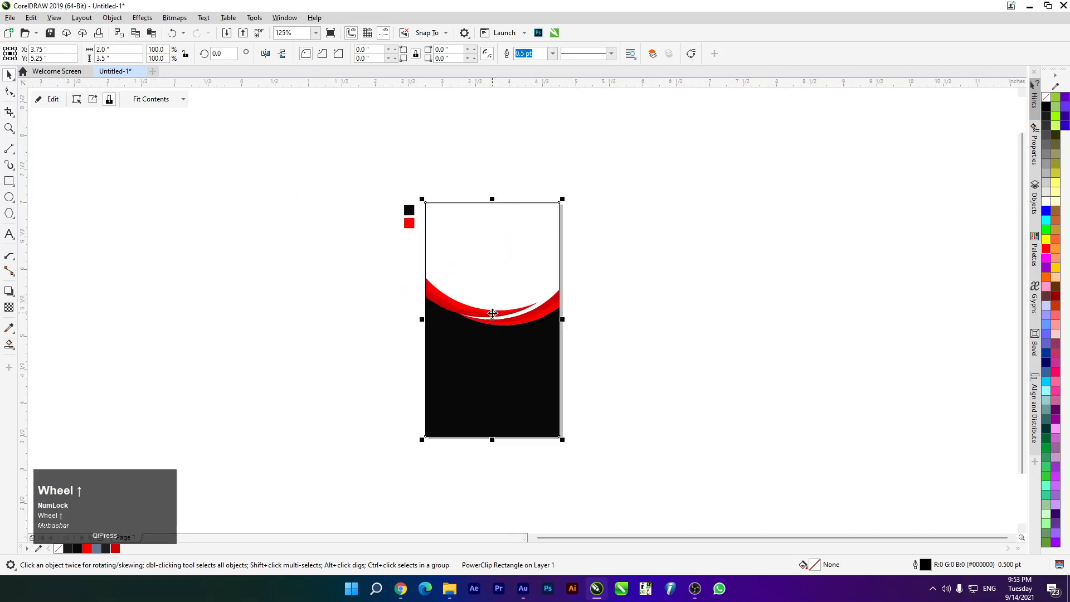
scroll(269, 274, down, 2)
scroll(425, 348, up, 3)
scroll(336, 182, down, 2)
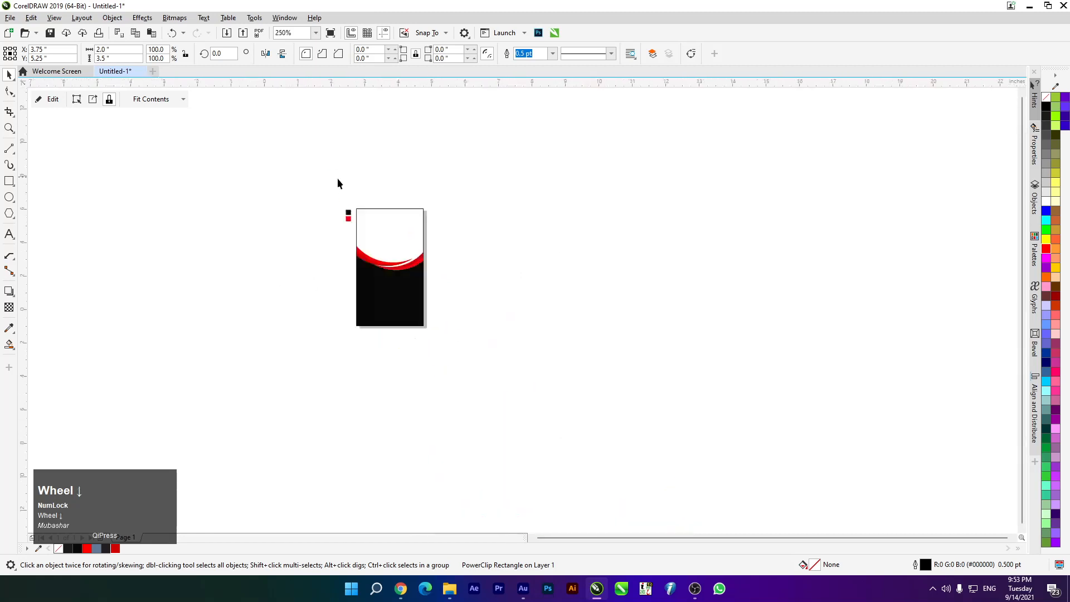
scroll(353, 185, up, 1)
scroll(334, 289, up, 3)
scroll(288, 190, down, 3)
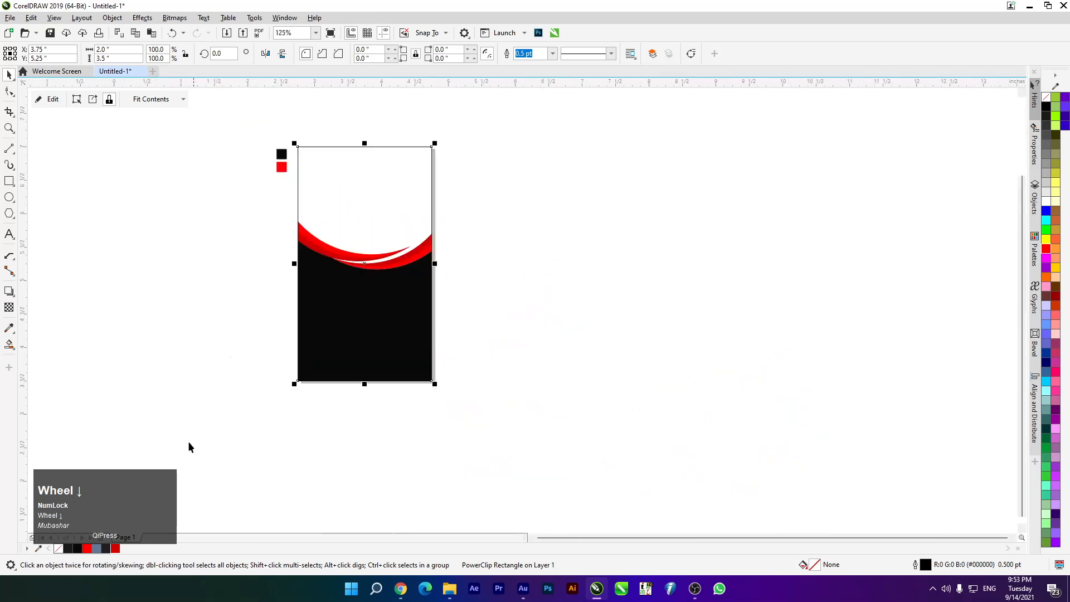
scroll(288, 365, up, 1)
scroll(399, 143, down, 3)
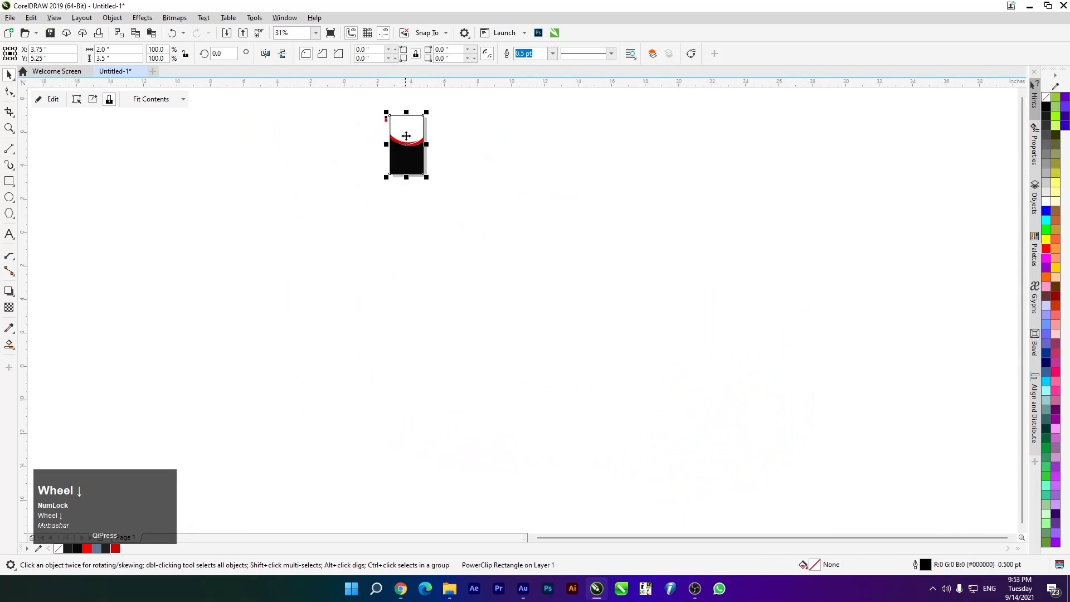
scroll(394, 151, up, 2)
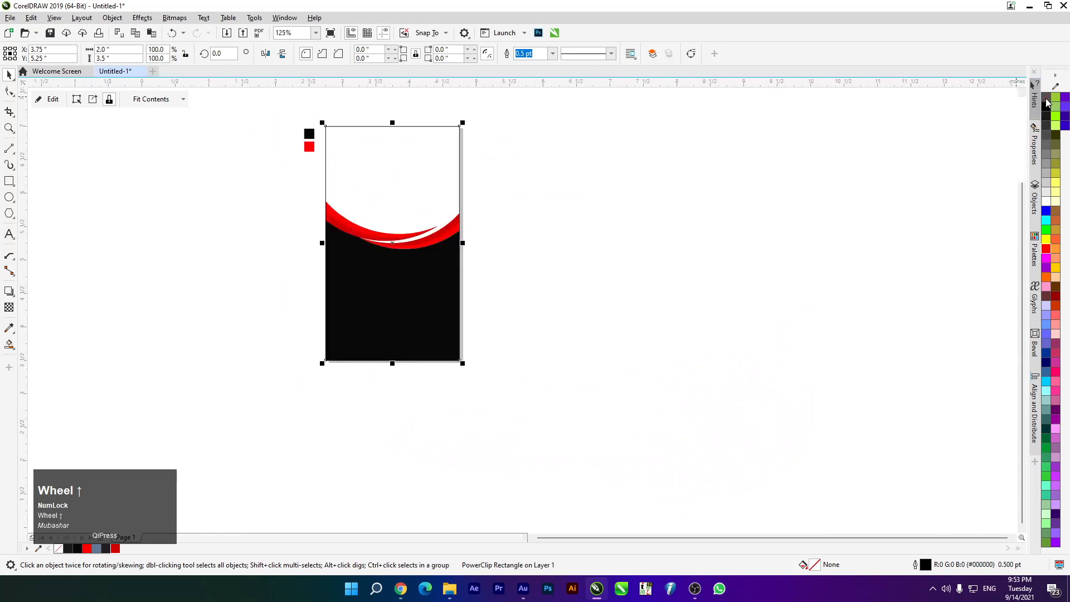
Remove the card rectangle's outline
right_click(1045, 99)
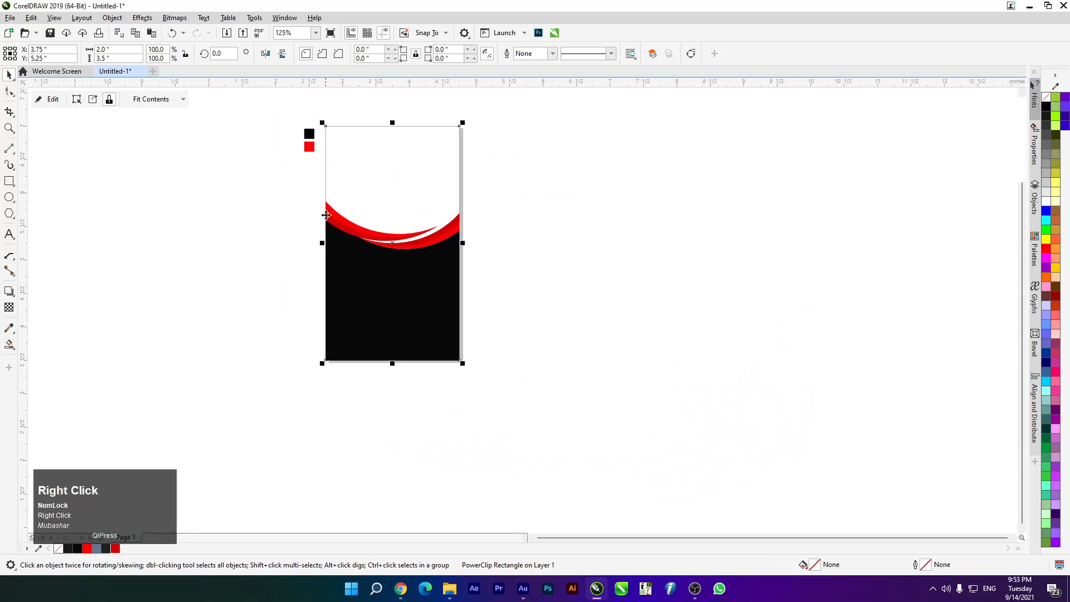
scroll(324, 216, up, 1)
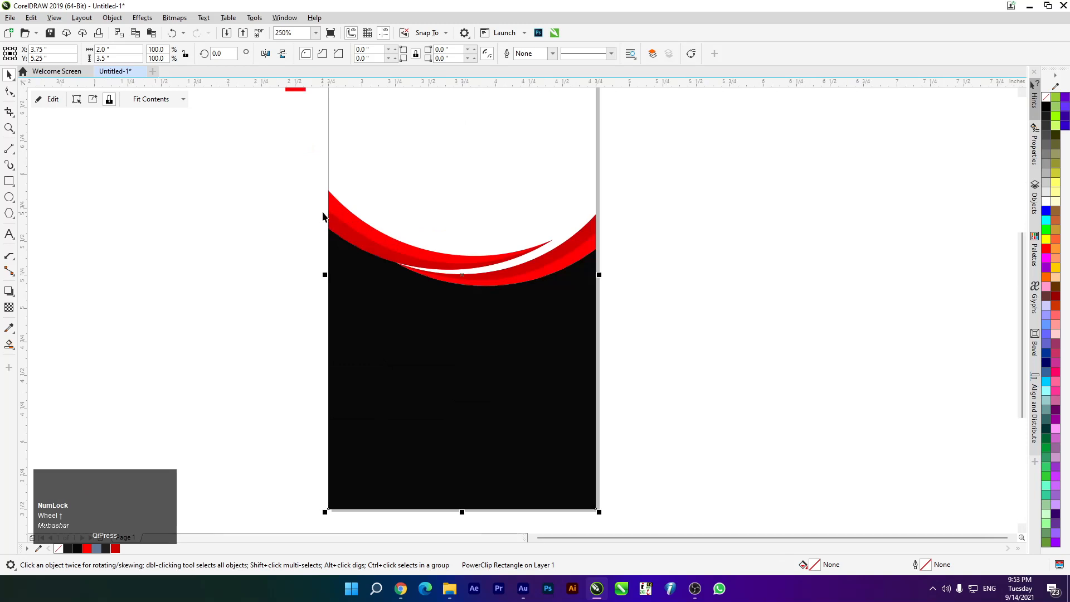
click(289, 231)
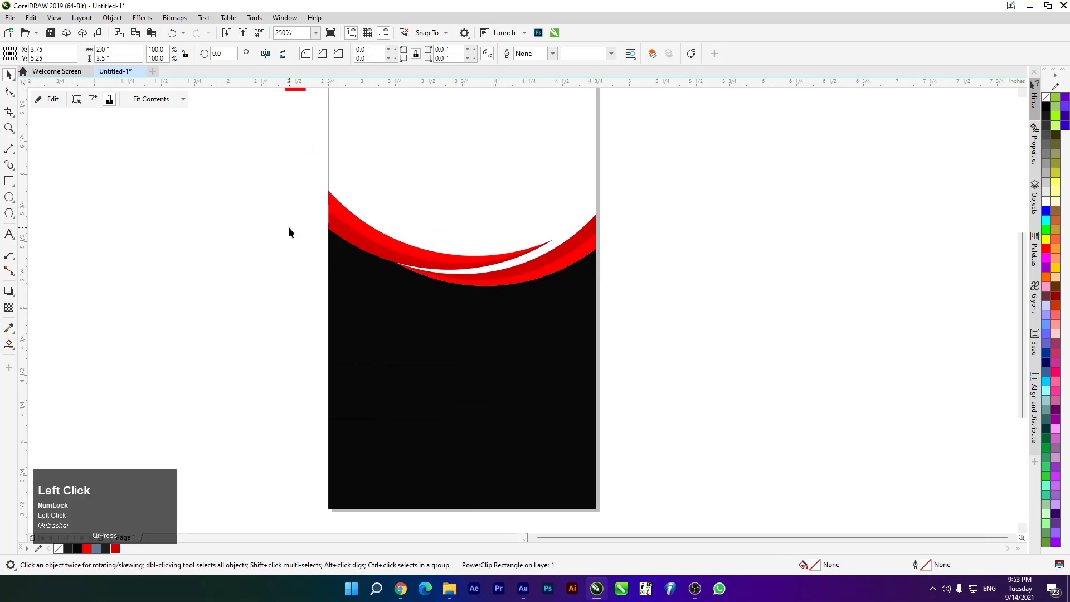
Try dragging a red swoosh out to the right, then undo both moves
drag(394, 253, 492, 276)
drag(606, 306, 707, 354)
key(ctrl+z)
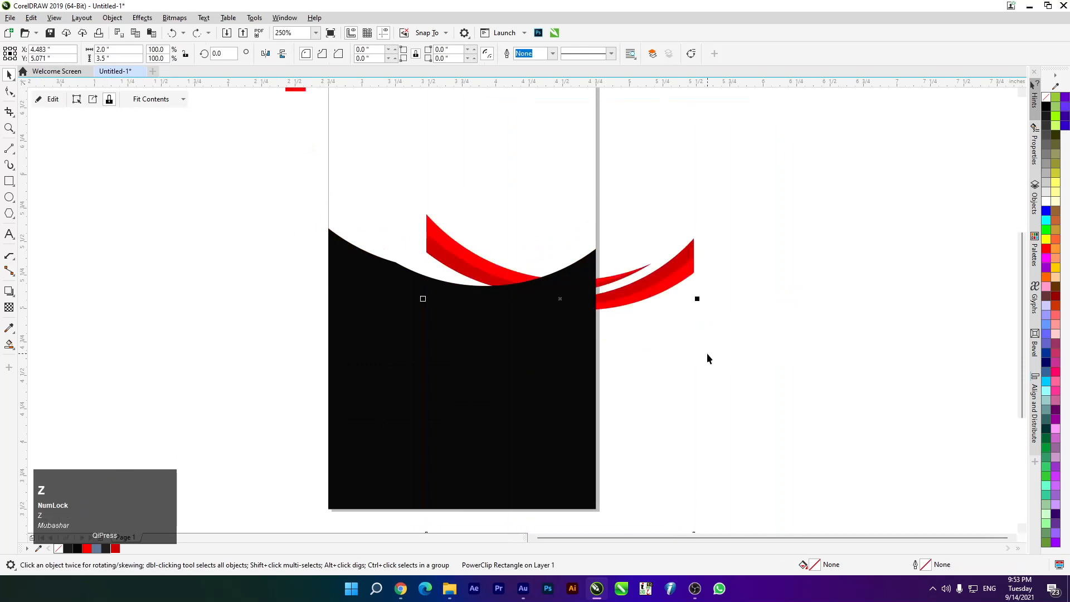
key(ctrl+z)
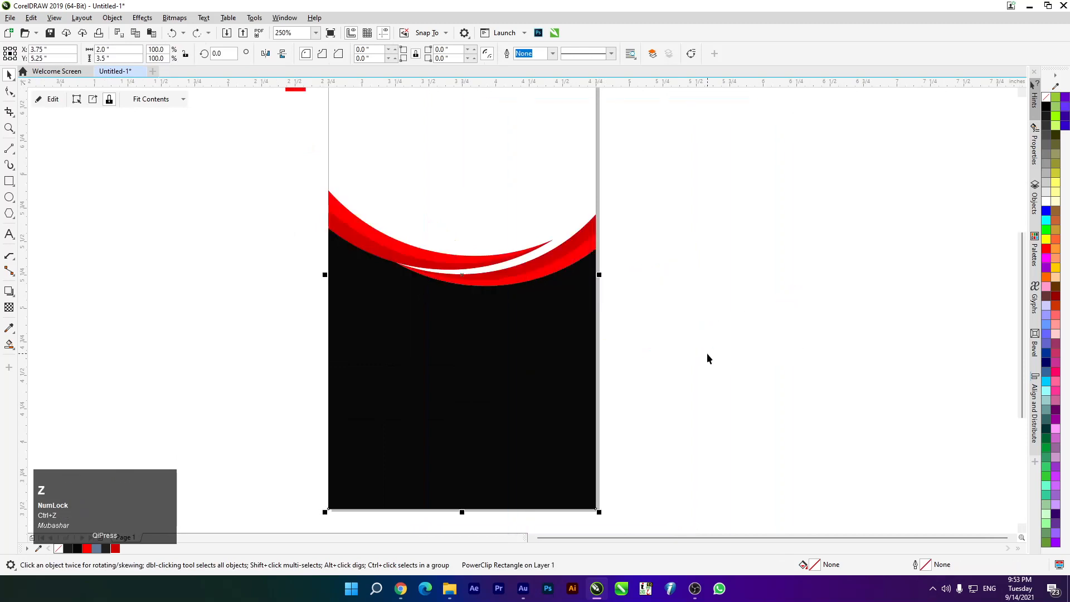
PowerClip the black body shape inside the card as well
click(287, 379)
click(374, 390)
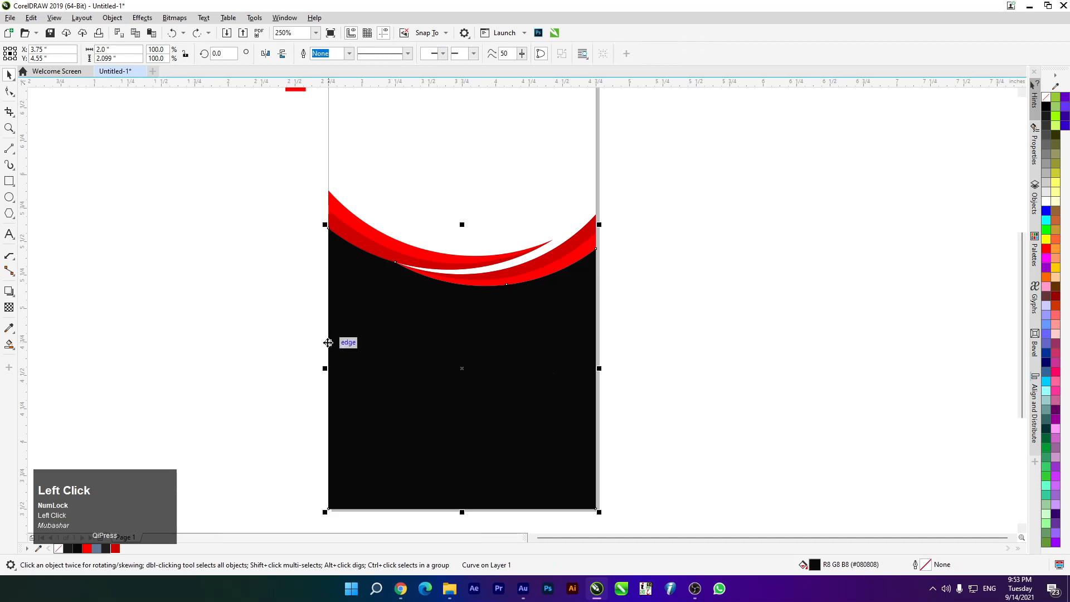
right_click(472, 336)
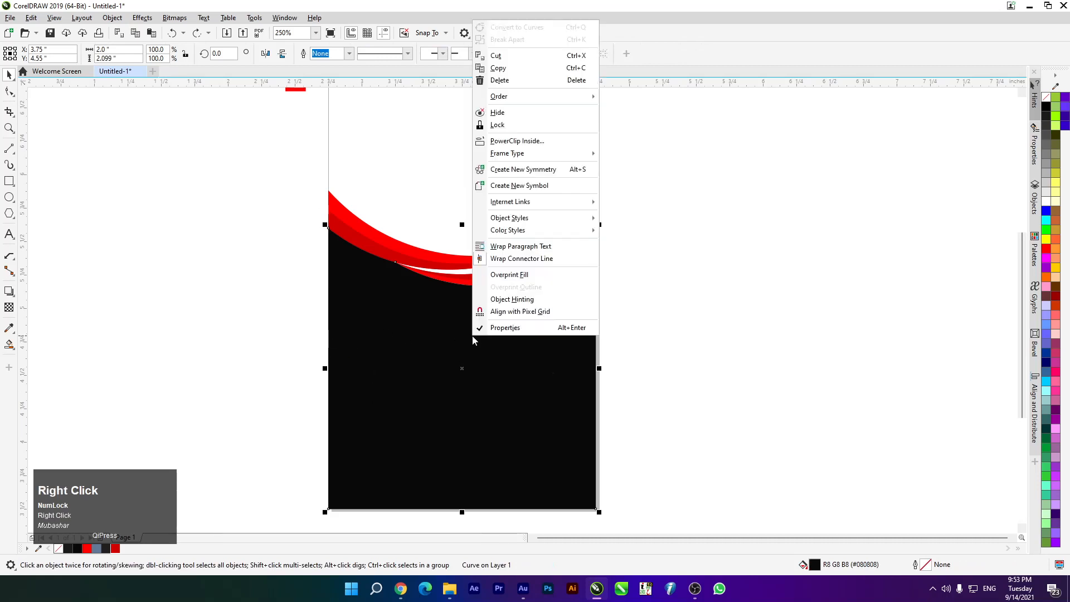
click(538, 146)
click(501, 128)
scroll(485, 131, down, 2)
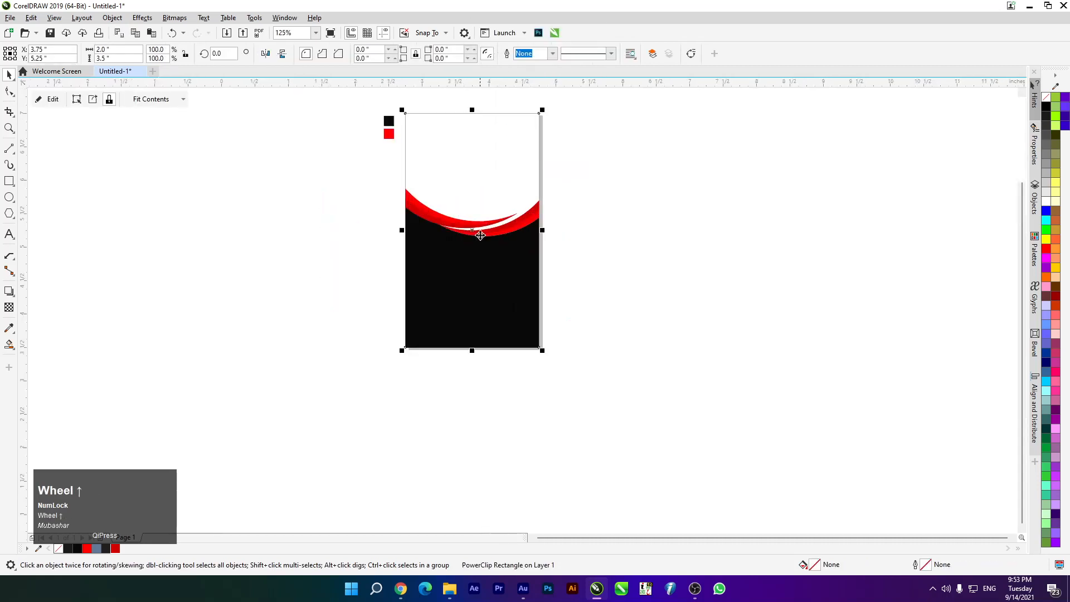
Give the card a white background fill and centre it on the page
drag(484, 219, 700, 249)
drag(741, 278, 569, 382)
click(1047, 203)
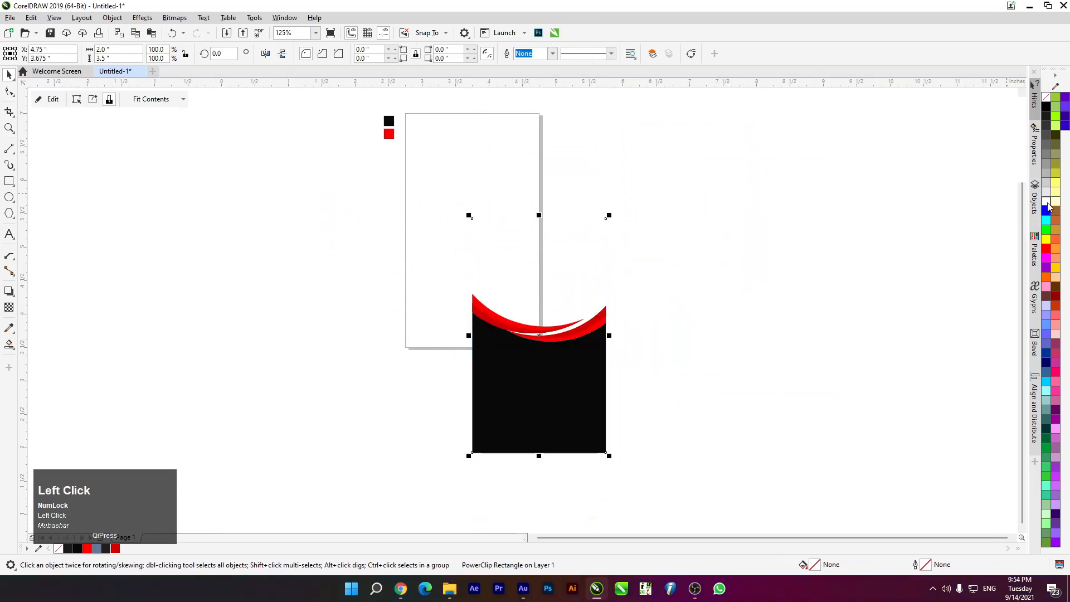
click(1046, 240)
key(ctrl+z)
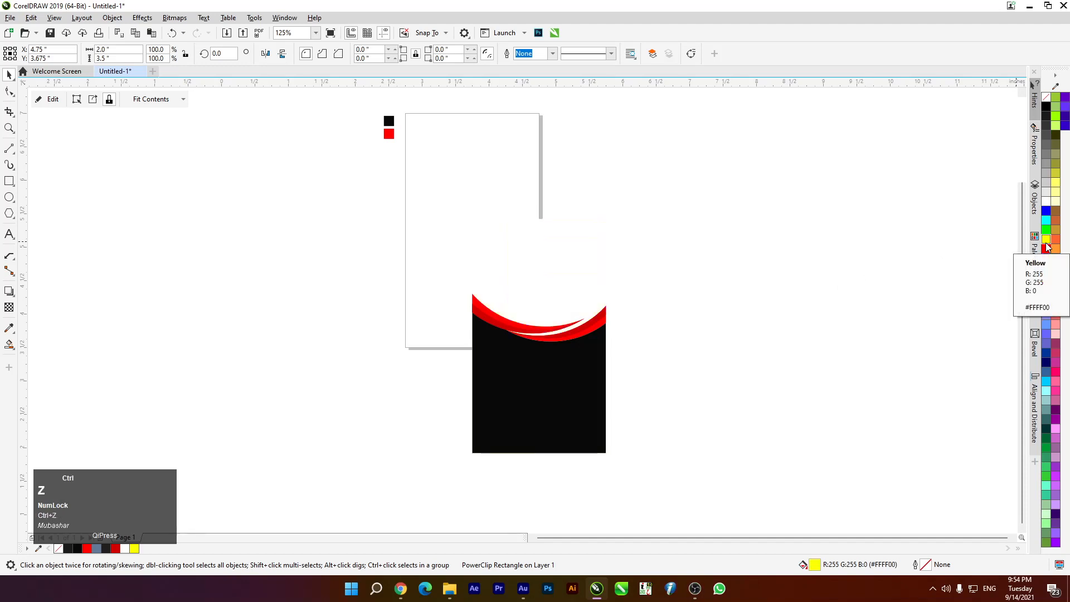
key(p)
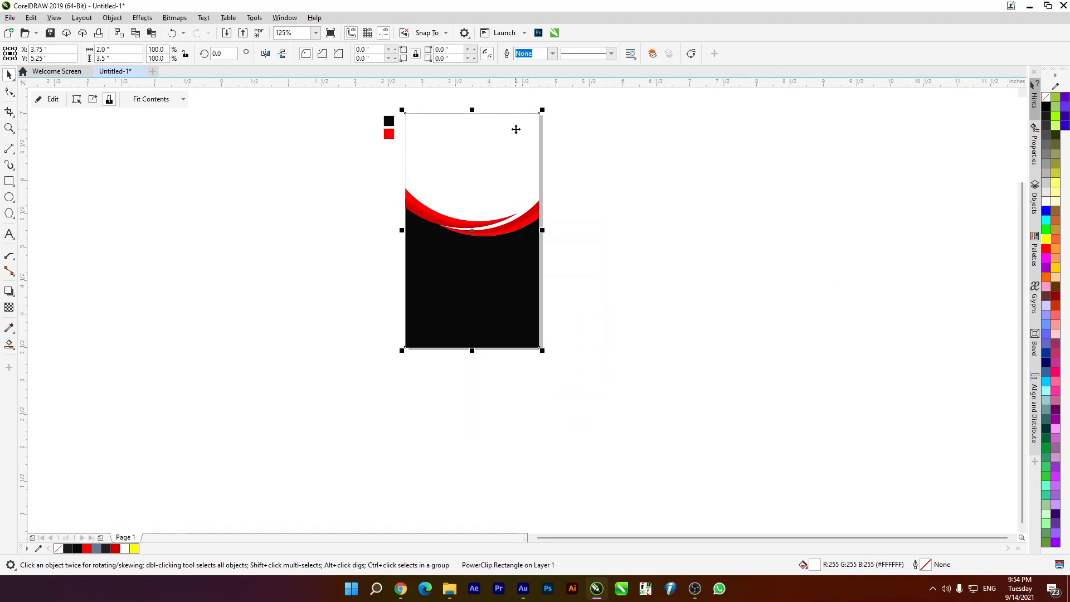
Round the card's corners slightly, to about 0.101 inch, with the Shape tool
scroll(402, 138, up, 2)
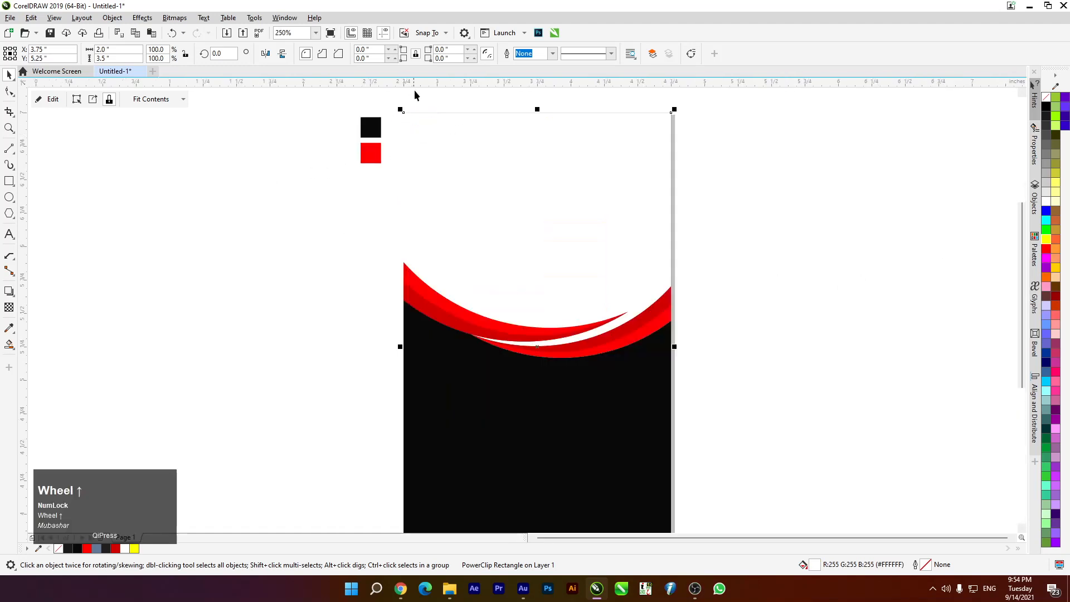
click(9, 92)
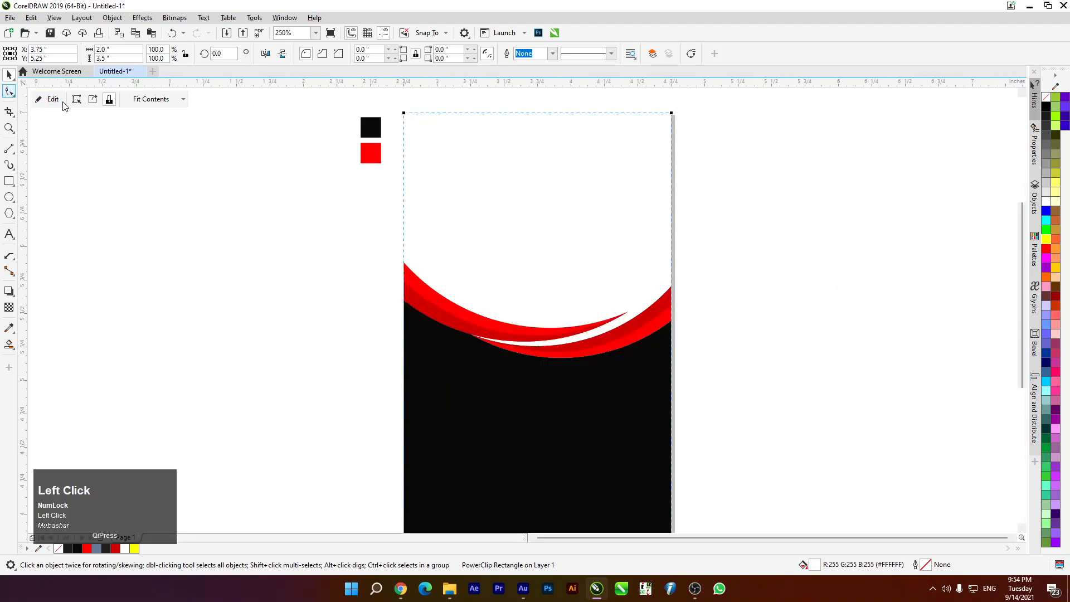
drag(404, 113, 416, 126)
scroll(473, 152, down, 3)
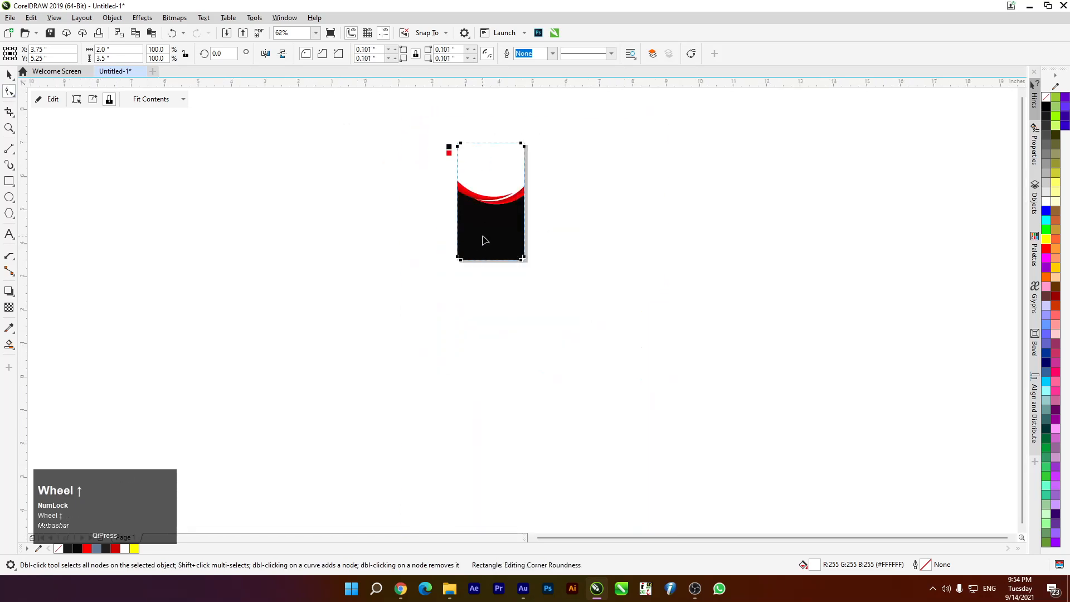
scroll(483, 238, up, 2)
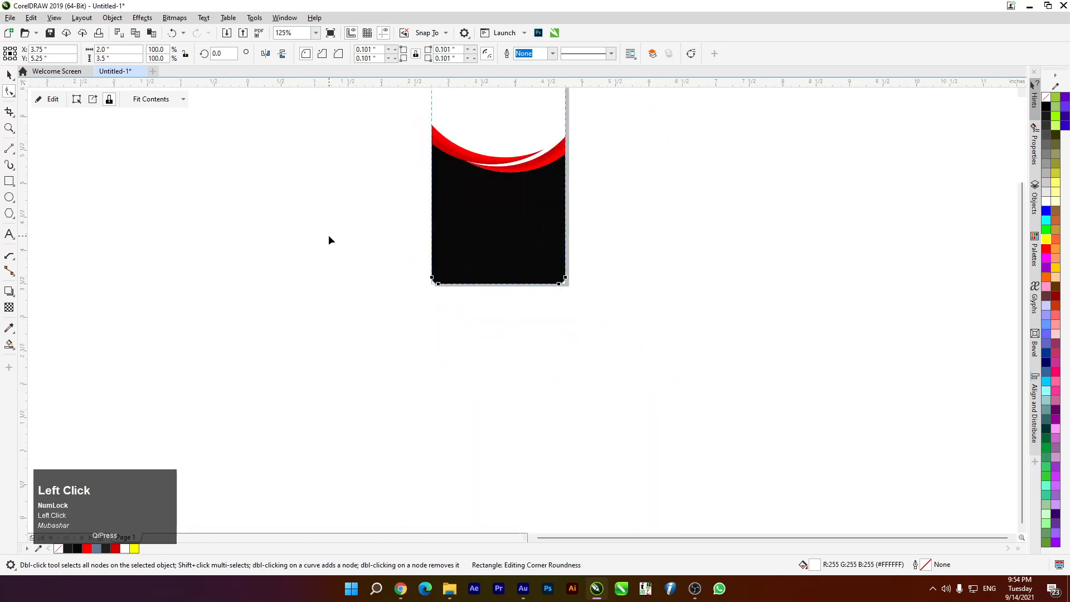
click(9, 75)
click(212, 269)
scroll(539, 250, down, 2)
scroll(559, 206, up, 1)
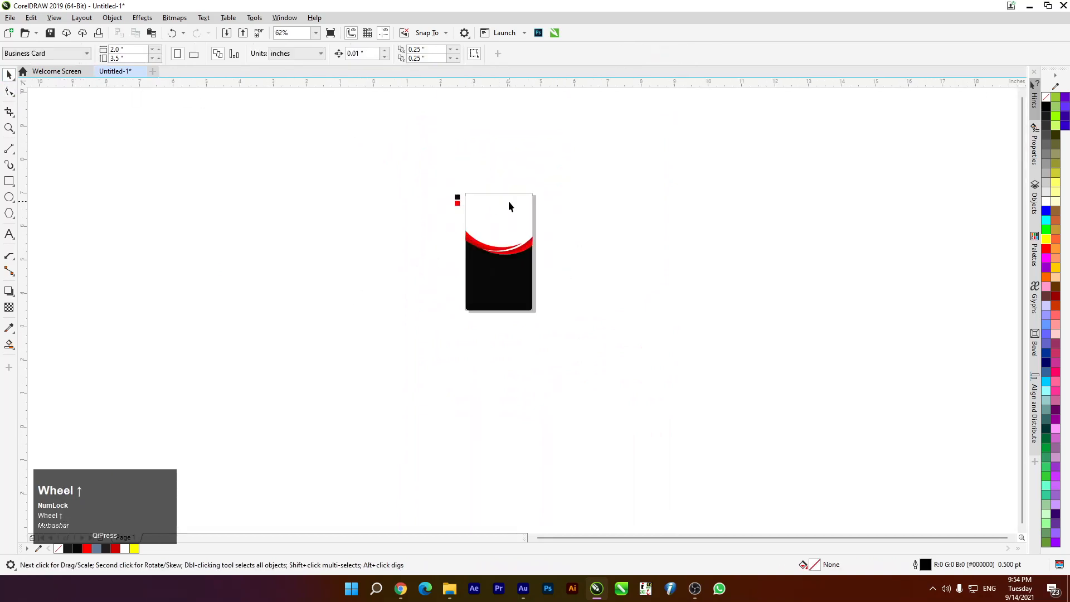
scroll(508, 206, up, 2)
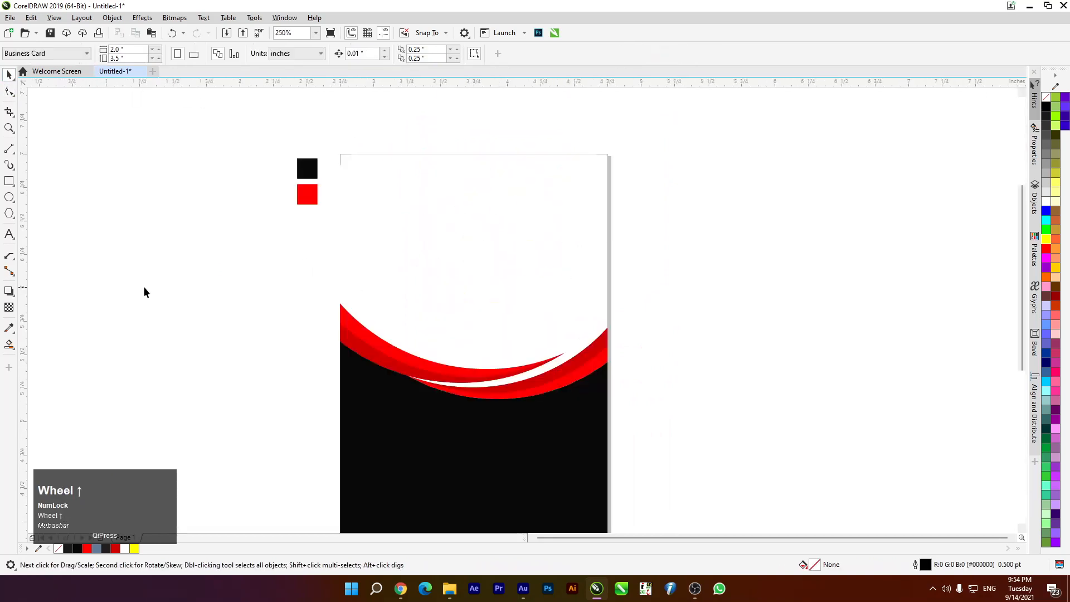
Draw a circle for the photo, centre it horizontally on the card and nudge it up
click(9, 197)
mouse_move(123, 179)
mouse_down()
mouse_move(157, 264)
mouse_move(153, 284)
mouse_move(148, 274)
mouse_move(497, 273)
mouse_move(475, 259)
mouse_up()
click(9, 74)
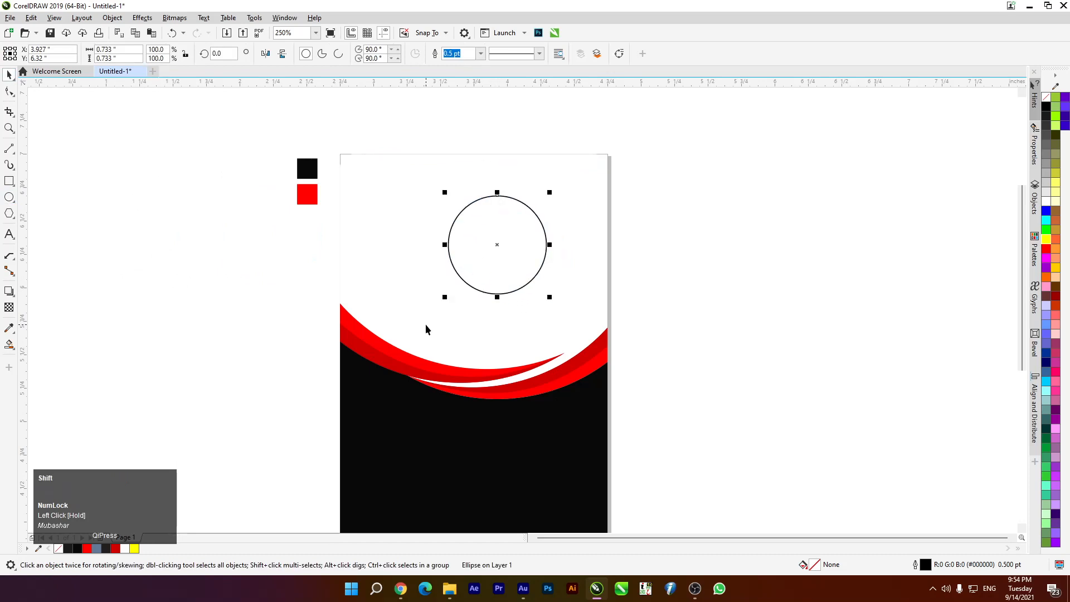
shift+click(399, 337)
key(c)
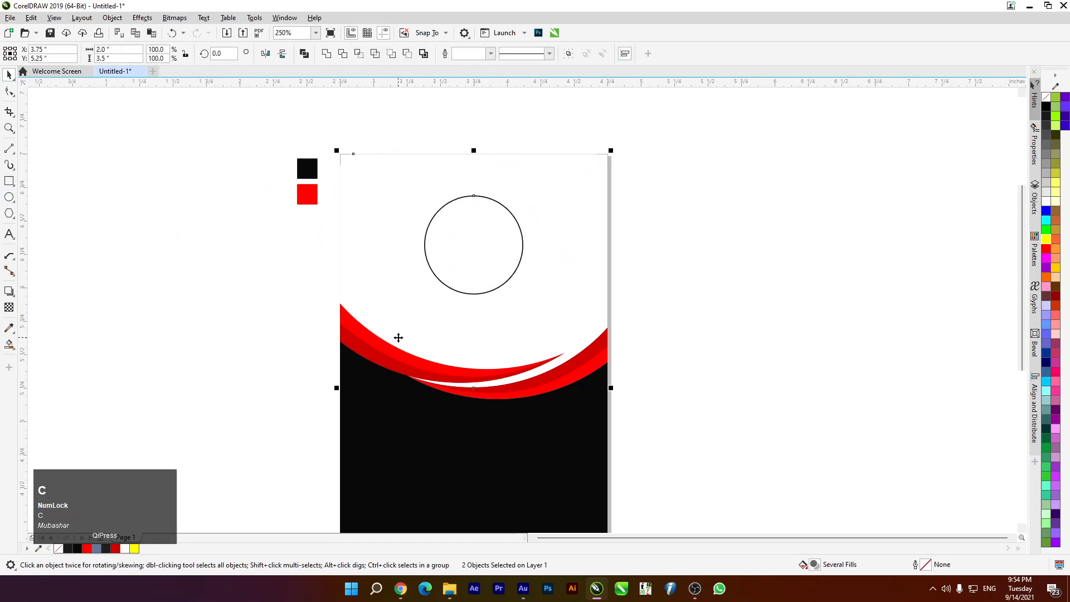
click(502, 304)
click(451, 268)
key(Up)
key(Up)
key(Up)
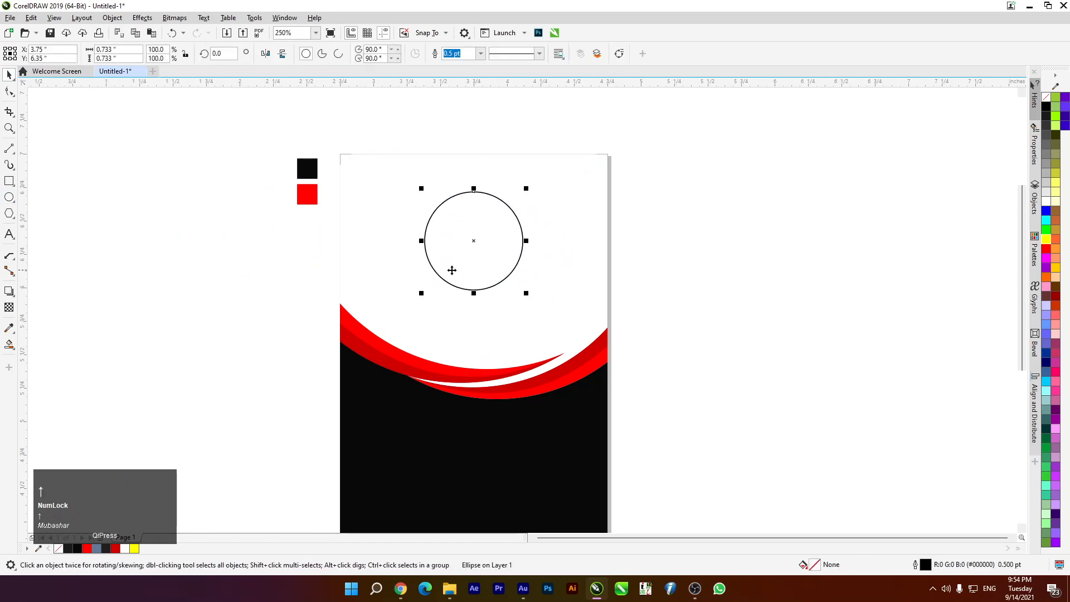
key(Up)
key(Up)
key(Up)
key(Up)
key(Up)
key(Up)
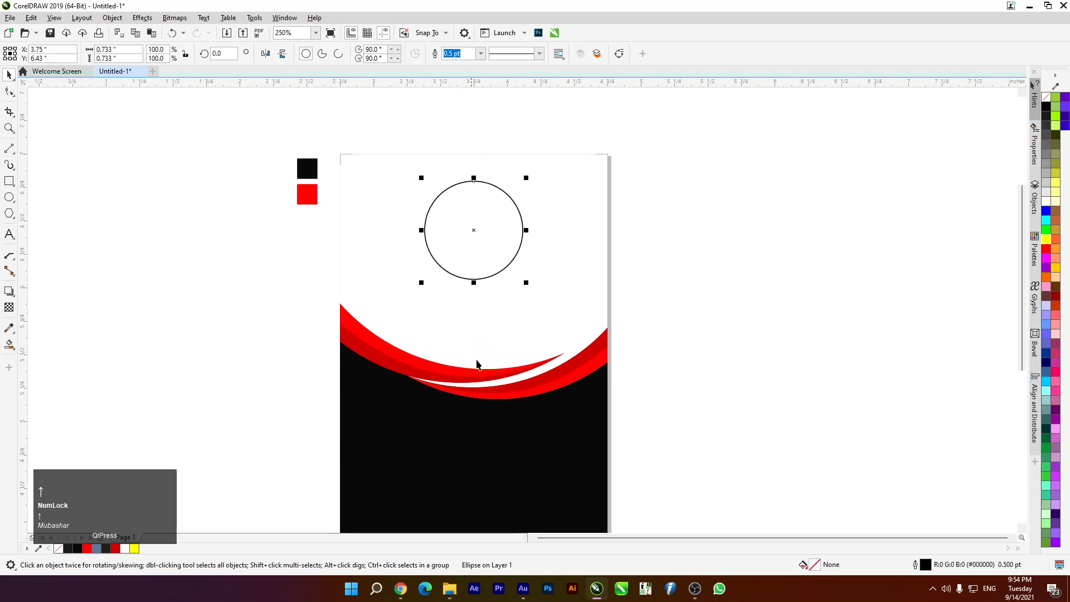
Enlarge the circle slightly while keeping it perfectly round
drag(421, 284, 413, 287)
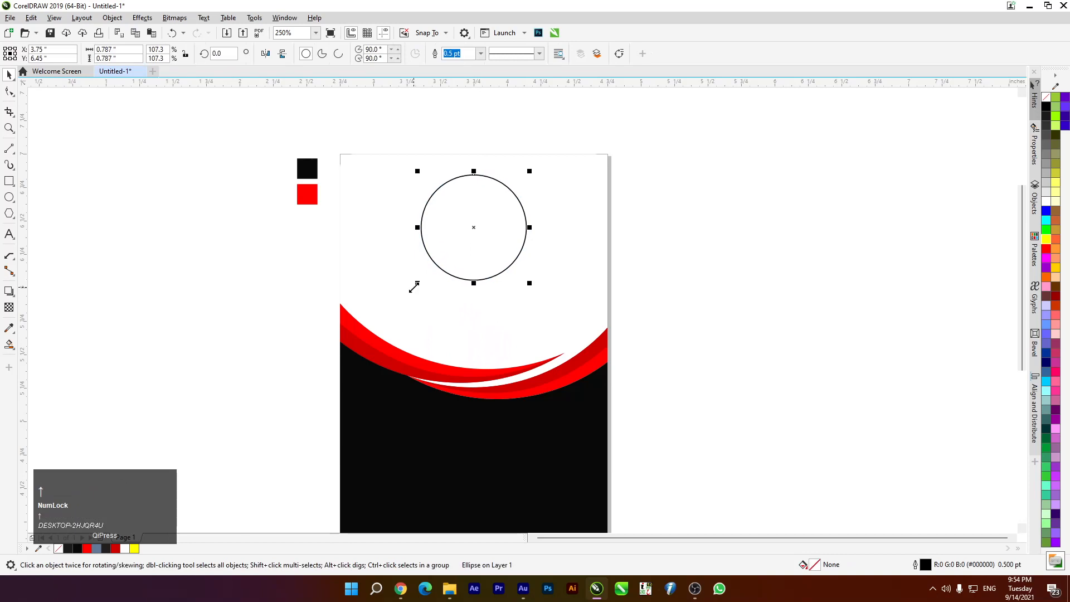
scroll(603, 262, down, 1)
scroll(557, 245, up, 2)
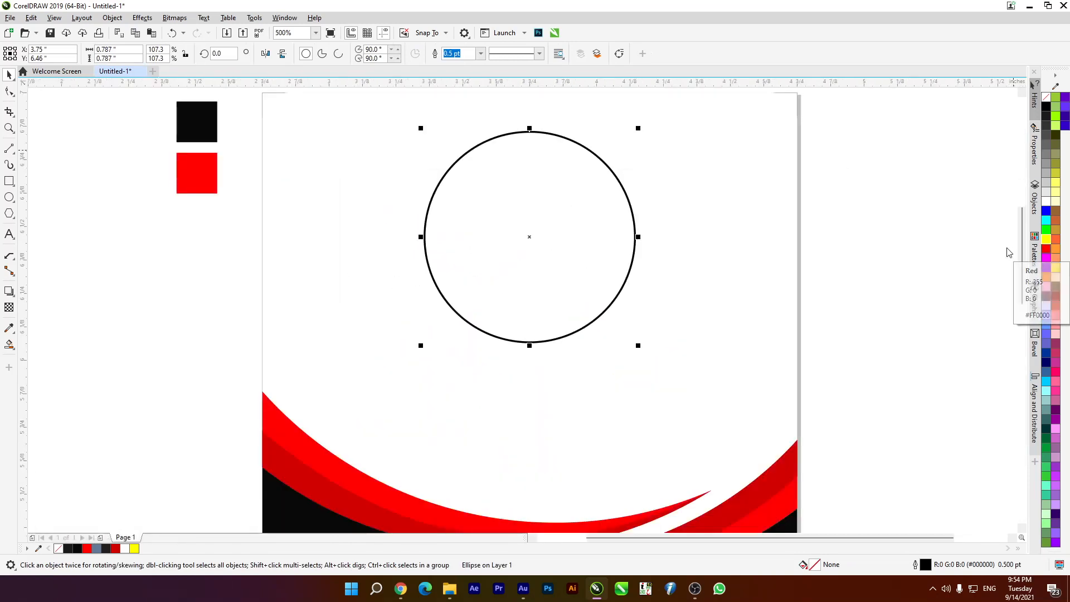
Give the circle a 2.0 pt outline behind the fill, scaled with the object, with rounded corners
key(F12)
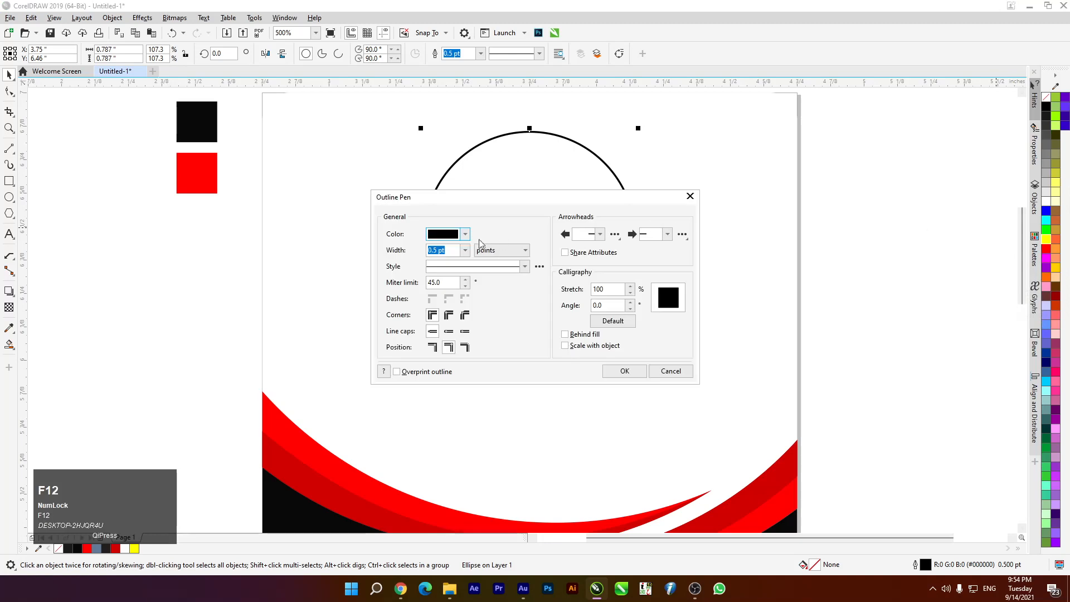
click(465, 250)
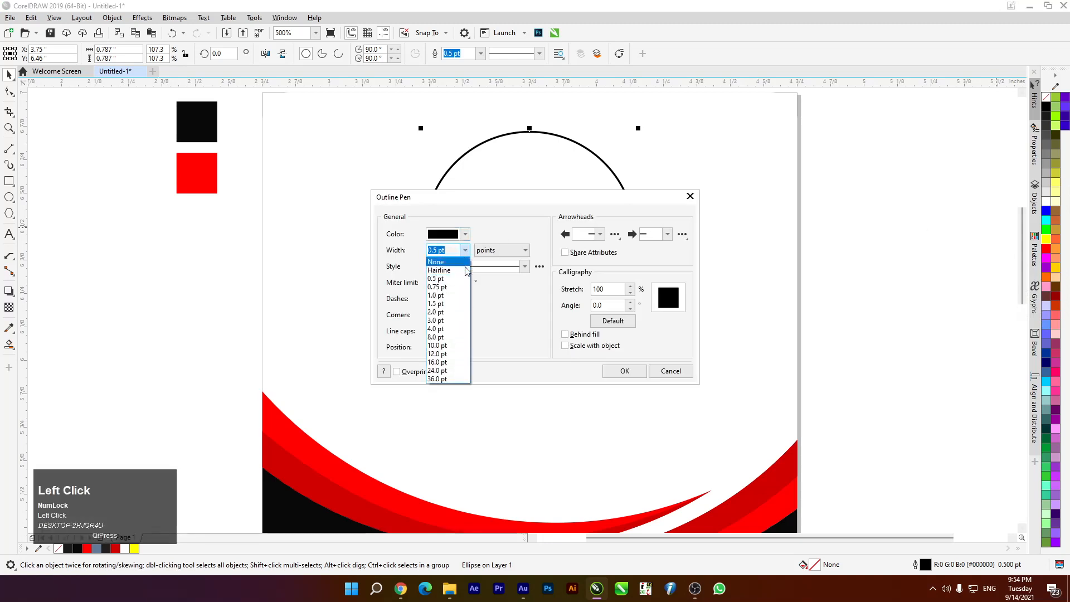
click(466, 306)
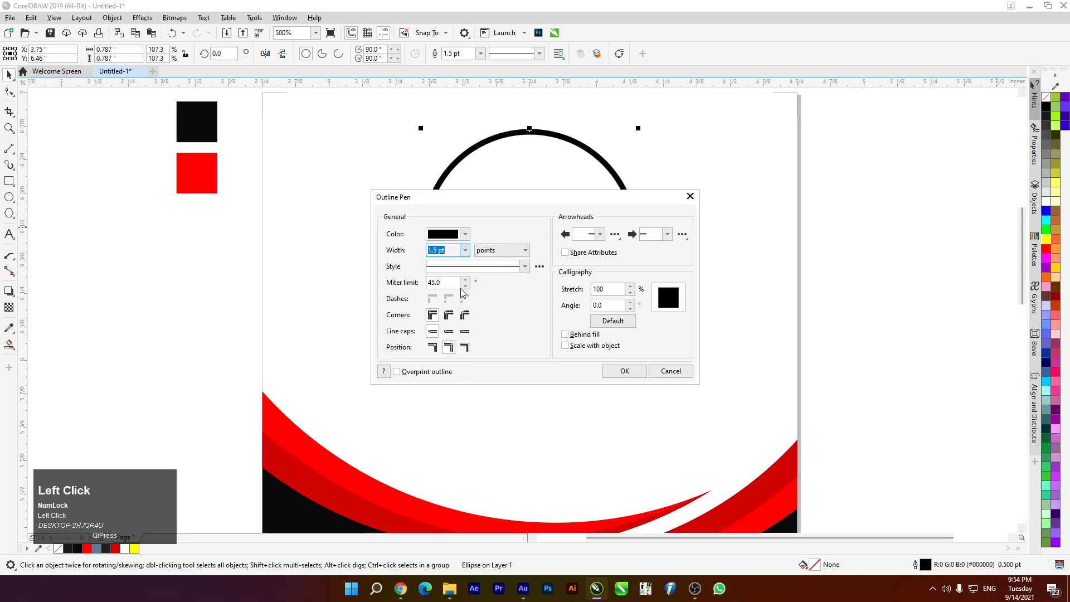
click(565, 334)
click(448, 314)
click(449, 331)
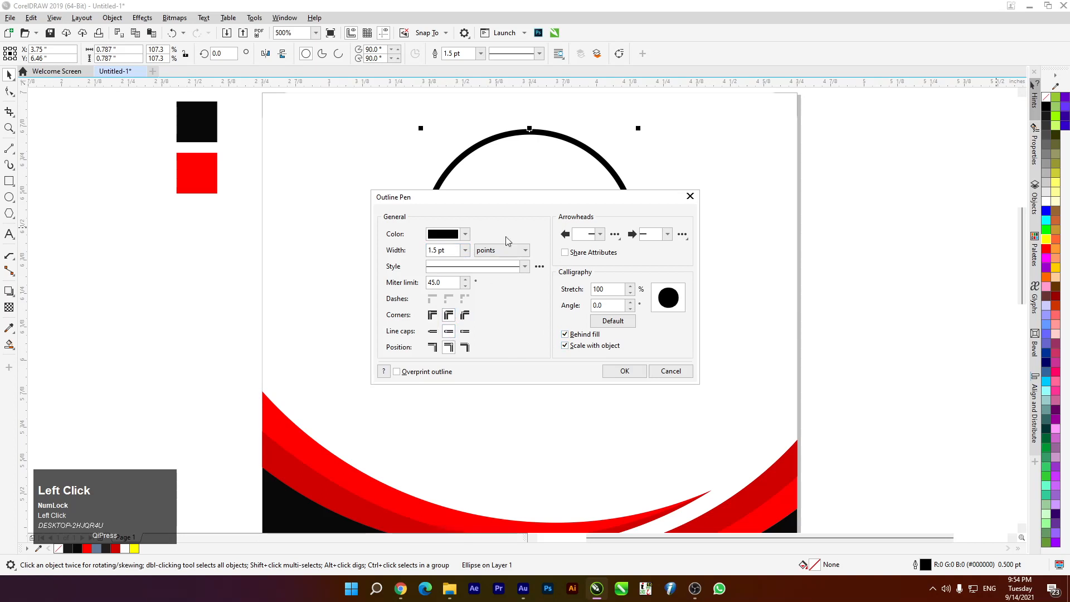
click(464, 250)
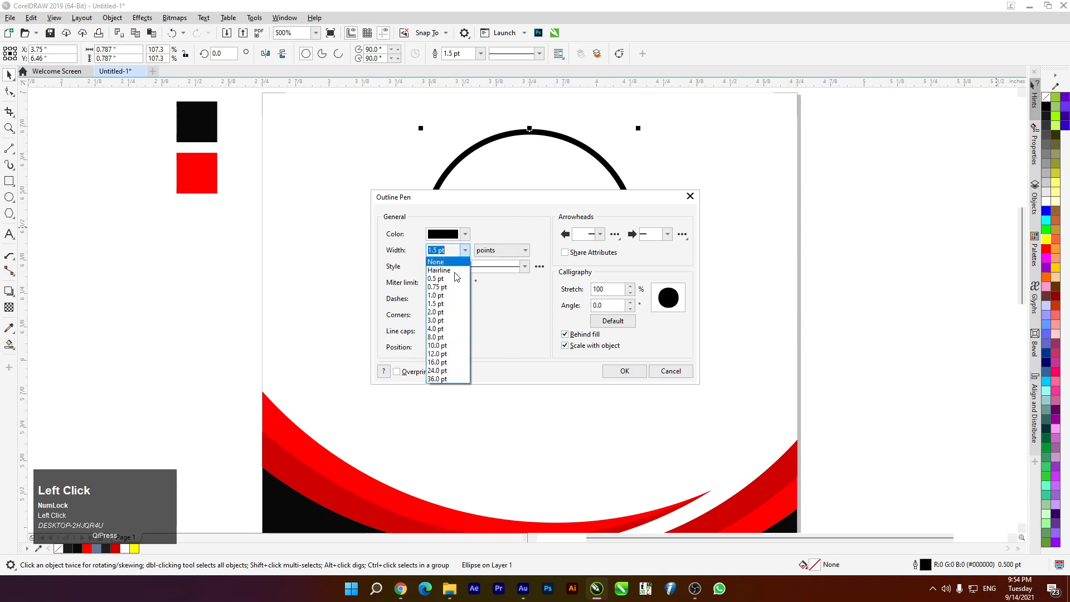
click(458, 315)
click(624, 371)
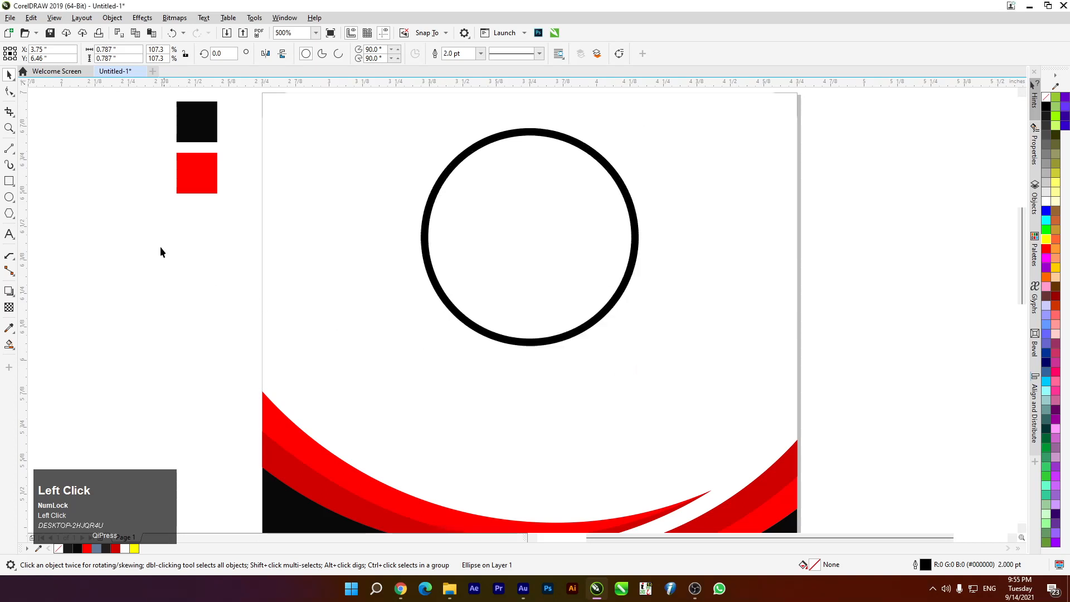
Re-centre the circle horizontally on the card background
click(159, 246)
scroll(411, 229, up, 3)
scroll(411, 229, up, 1)
click(471, 227)
scroll(470, 227, down, 2)
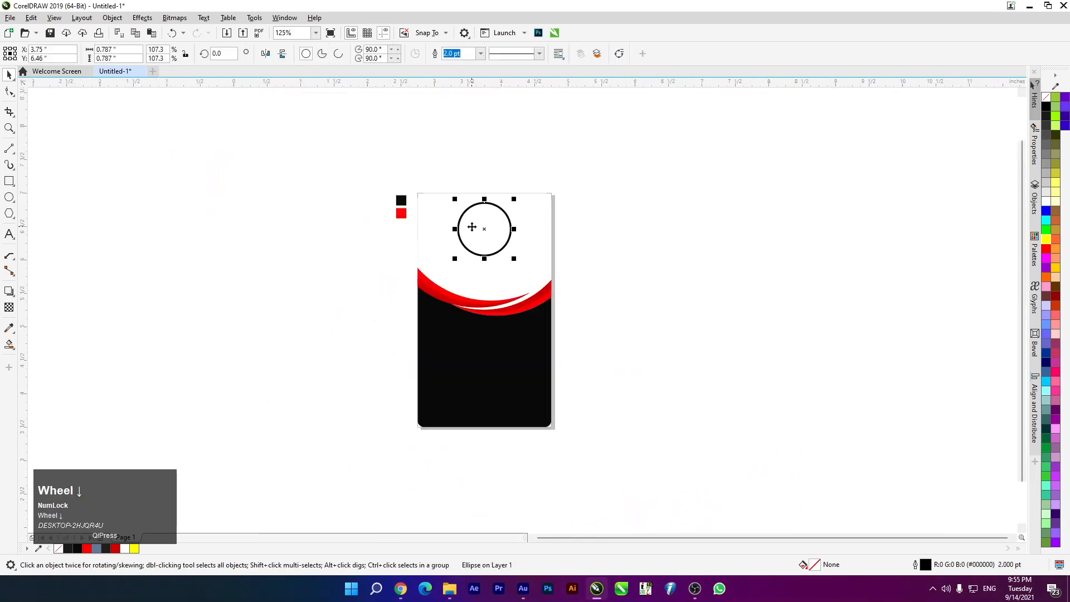
shift+click(548, 241)
key(c)
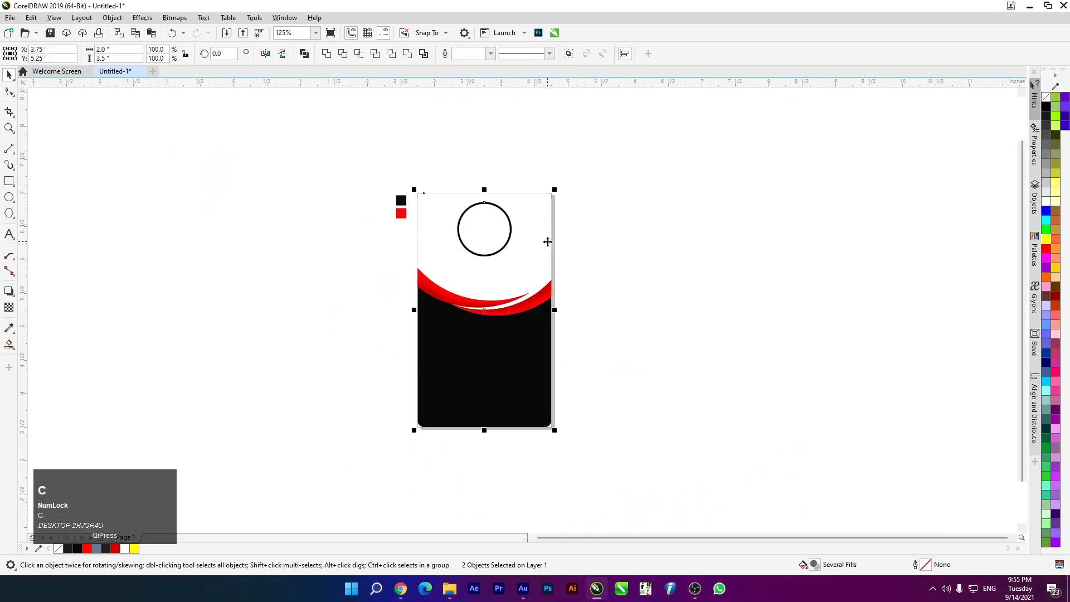
click(383, 196)
Colour the circle's outline bright red and open File Explorer to find a photo
scroll(470, 253, up, 3)
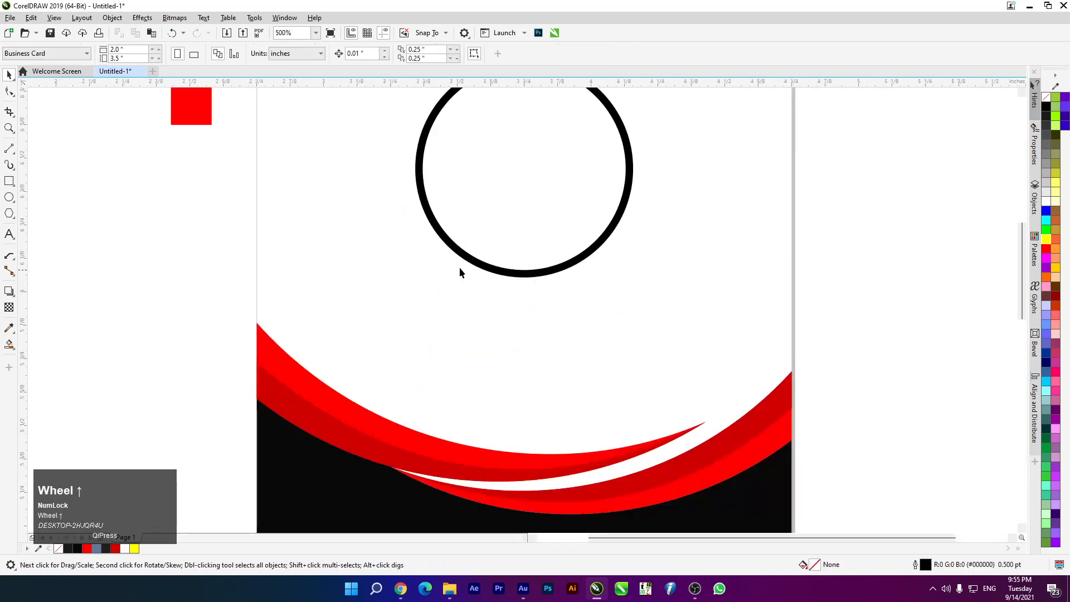
click(468, 263)
right_click(116, 549)
click(169, 303)
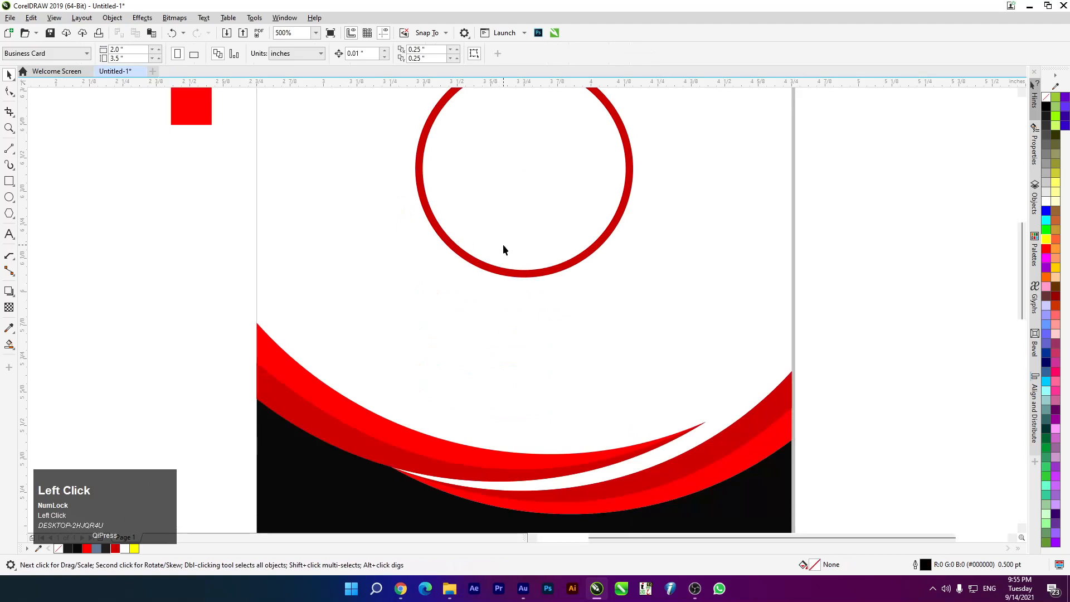
click(499, 275)
right_click(88, 549)
click(108, 305)
scroll(419, 314, down, 2)
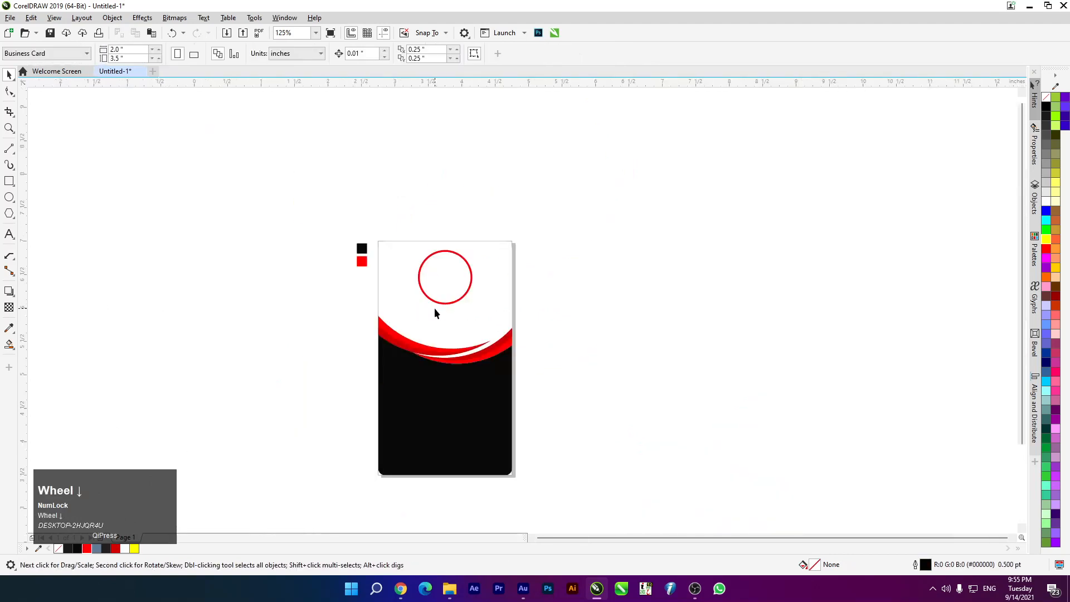
scroll(434, 308, up, 1)
key(super)
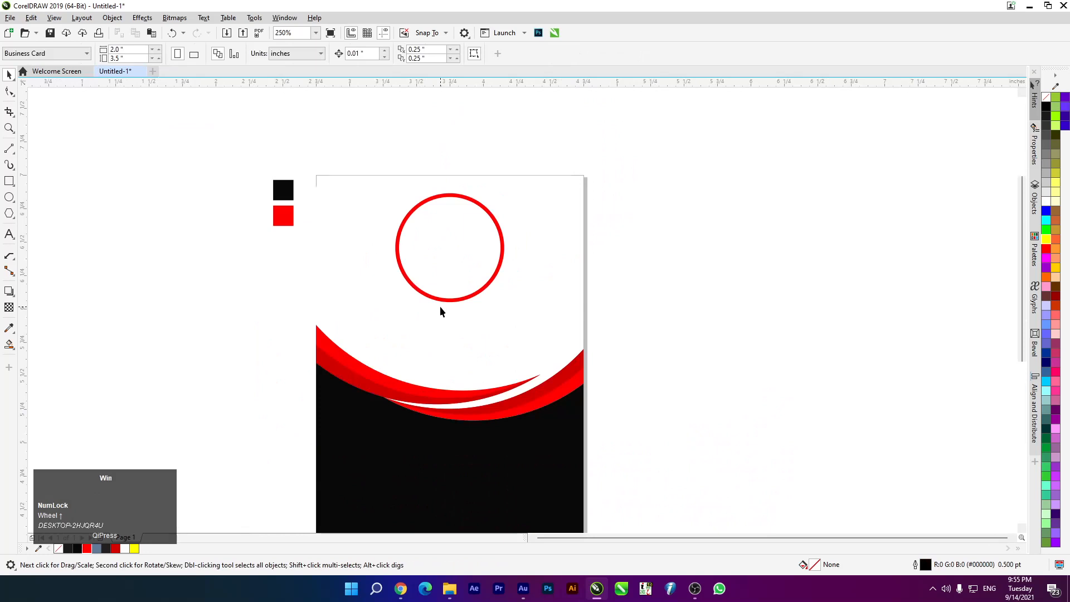
key(super+e)
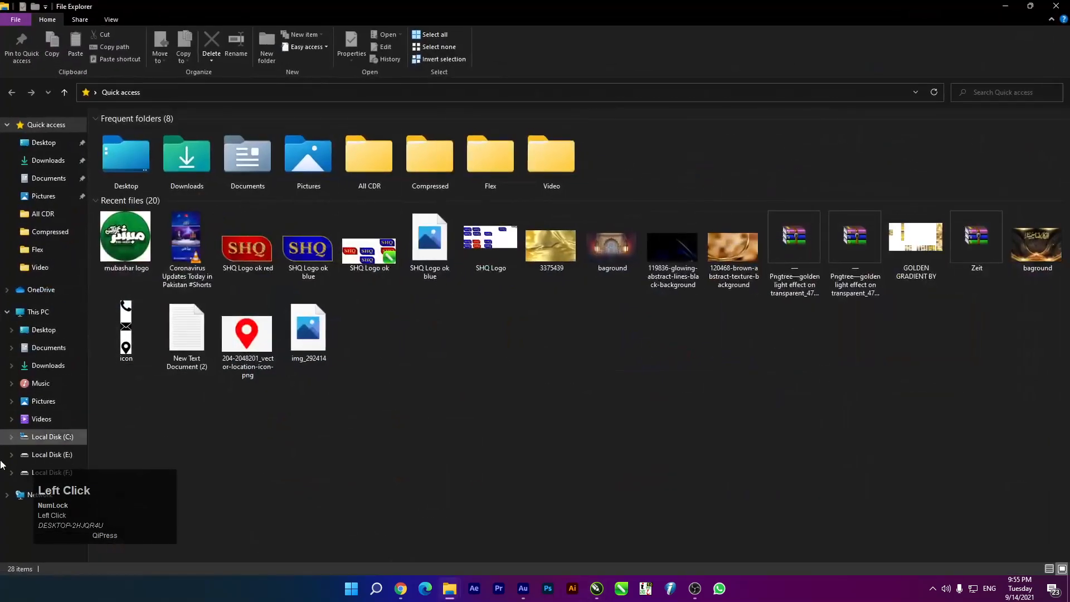
Browse to Local Disk (F:) > New folder > photos and drag IMG_9622 onto the CorelDRAW page
click(56, 470)
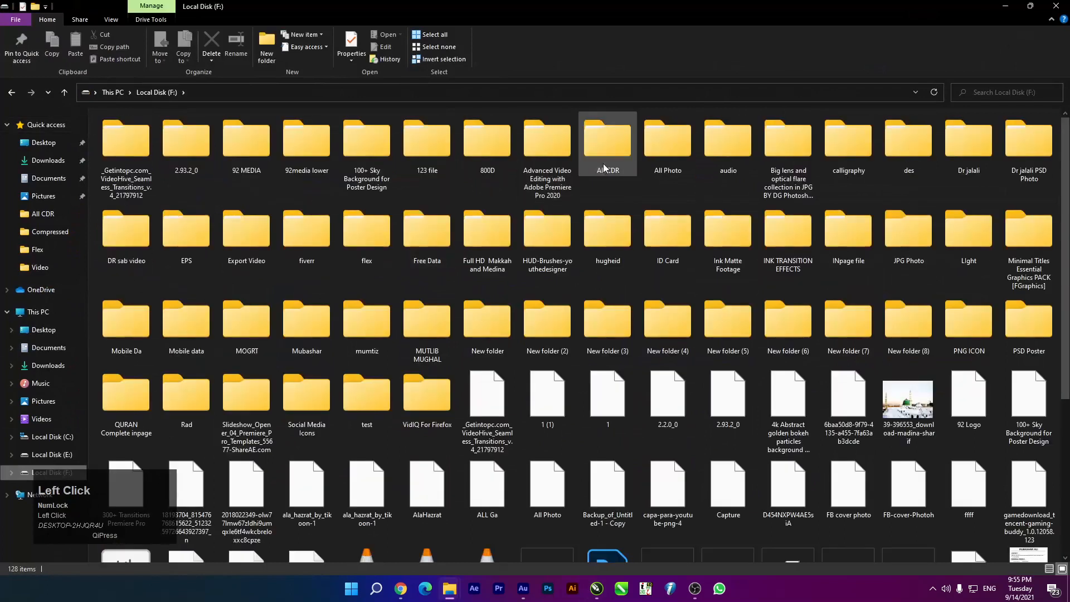
double_click(477, 319)
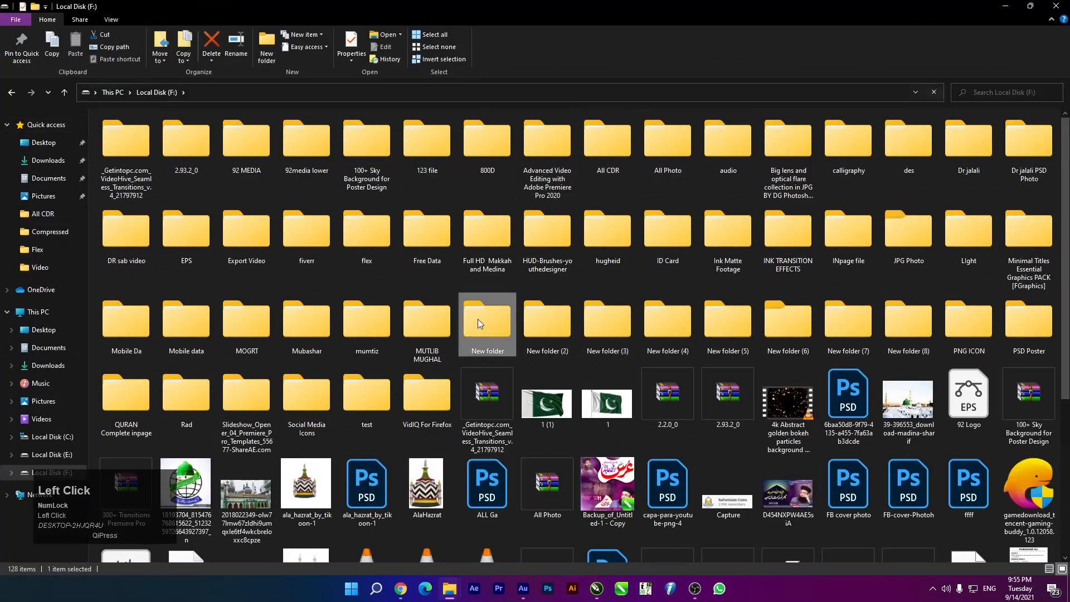
drag(513, 19, 592, 57)
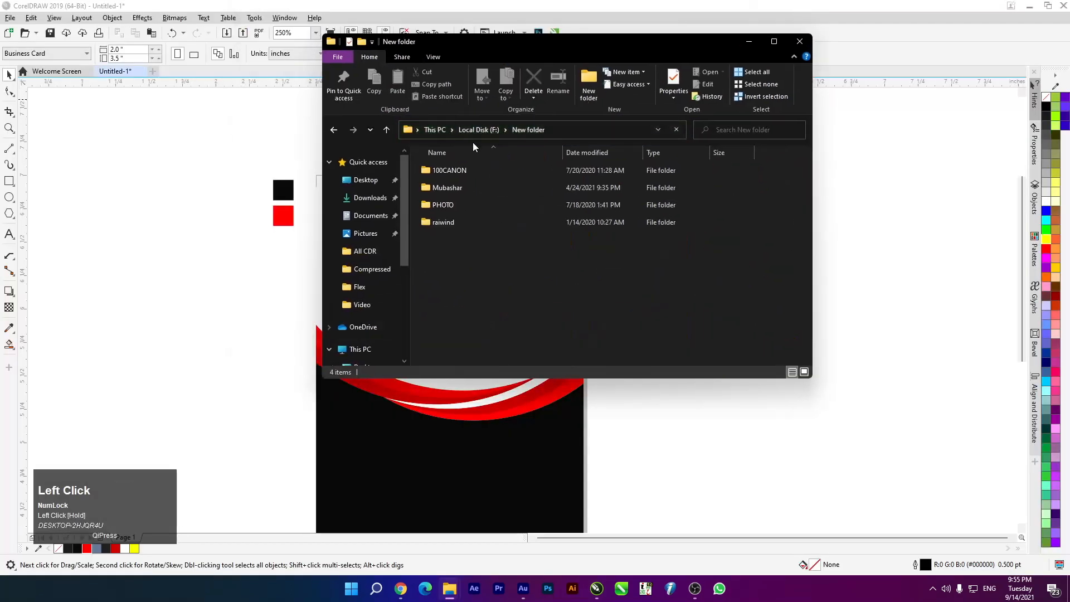
double_click(468, 188)
scroll(616, 262, down, 2)
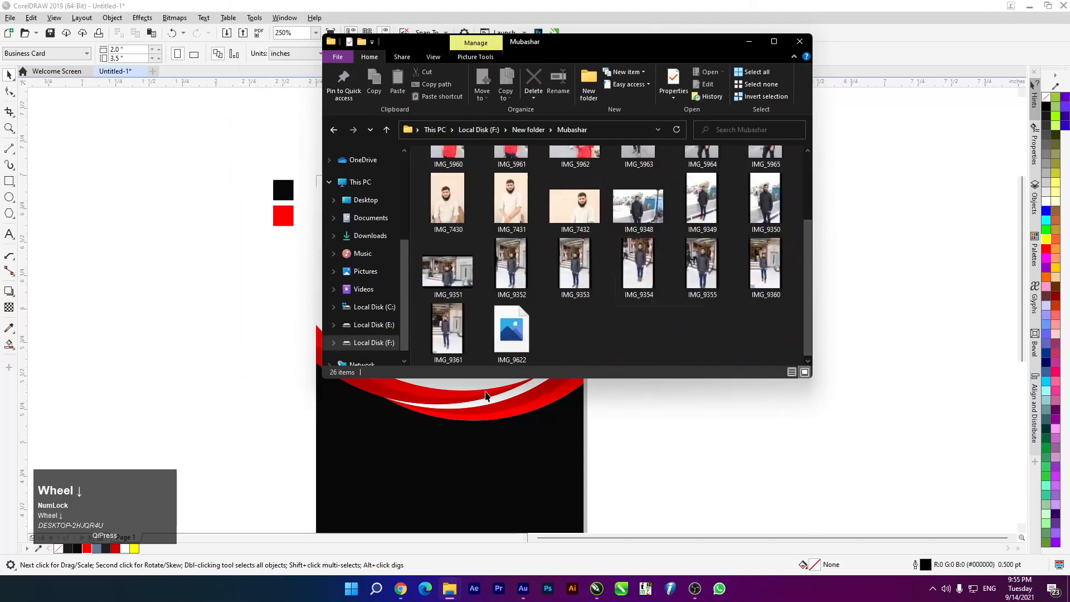
drag(510, 336, 184, 303)
scroll(549, 336, down, 2)
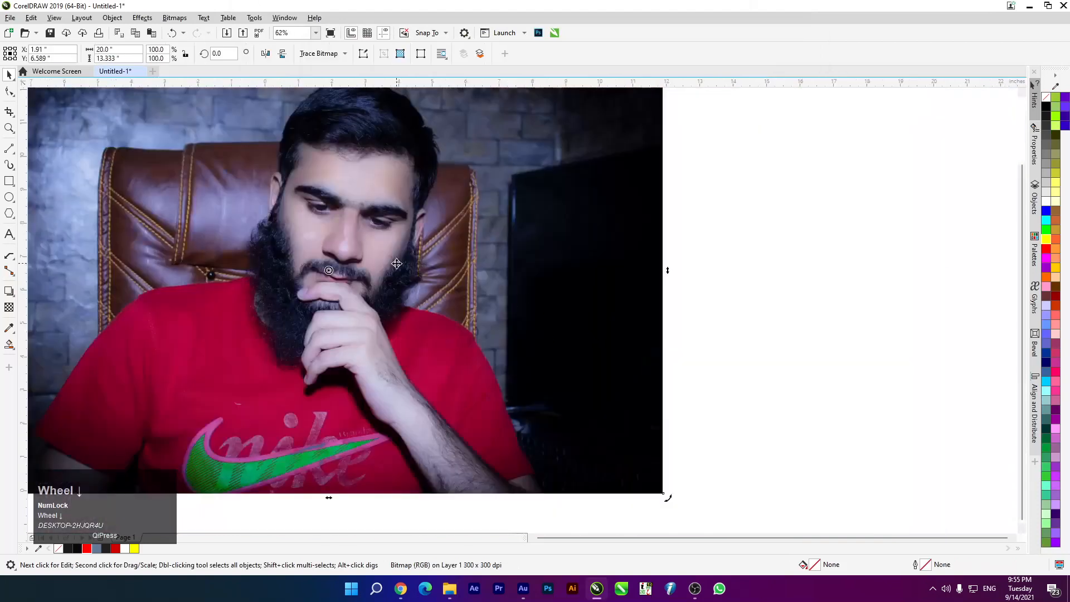
Shrink the imported photo and move it over the top of the card
click(707, 270)
drag(908, 89, 744, 261)
scroll(483, 308, up, 2)
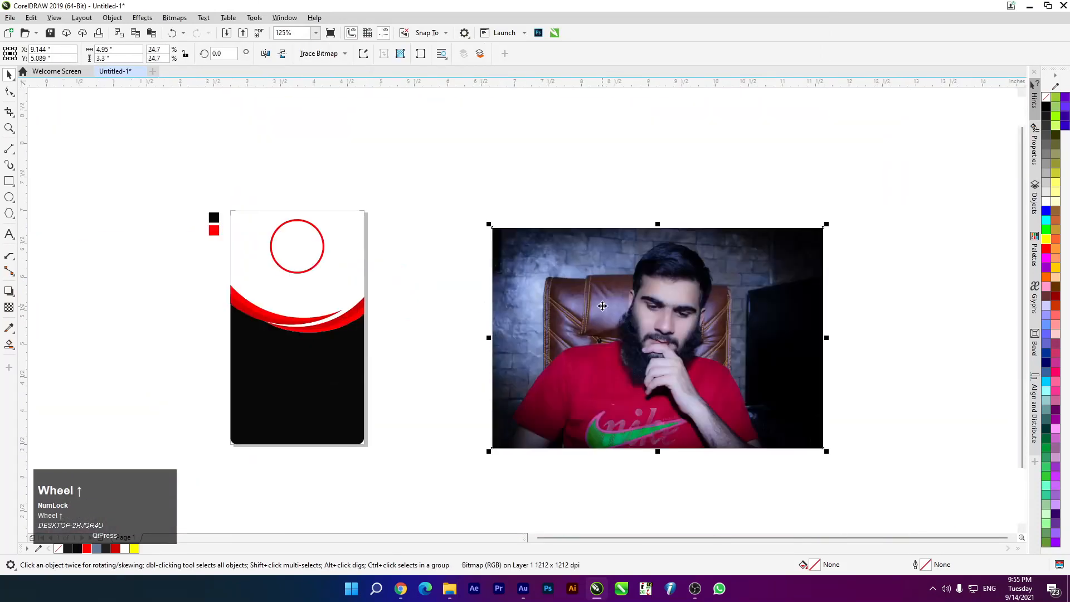
drag(490, 223, 556, 303)
drag(634, 339, 280, 149)
PowerClip the photo inside the red circle and shrink it so the face fits
right_click(287, 138)
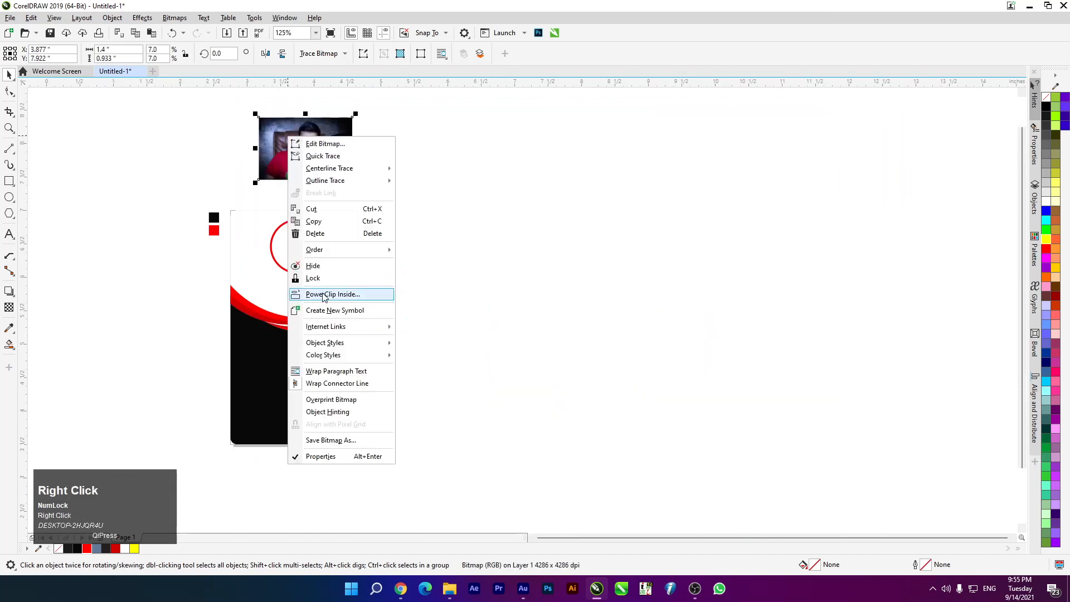
click(329, 294)
click(286, 241)
click(291, 250)
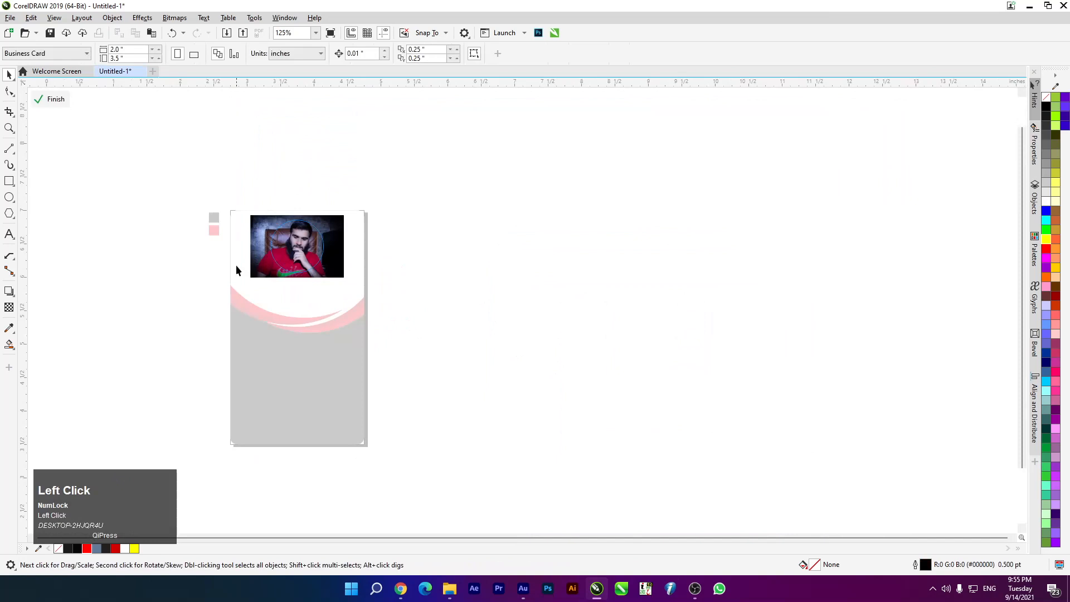
scroll(240, 262, up, 2)
click(571, 311)
drag(631, 354, 612, 341)
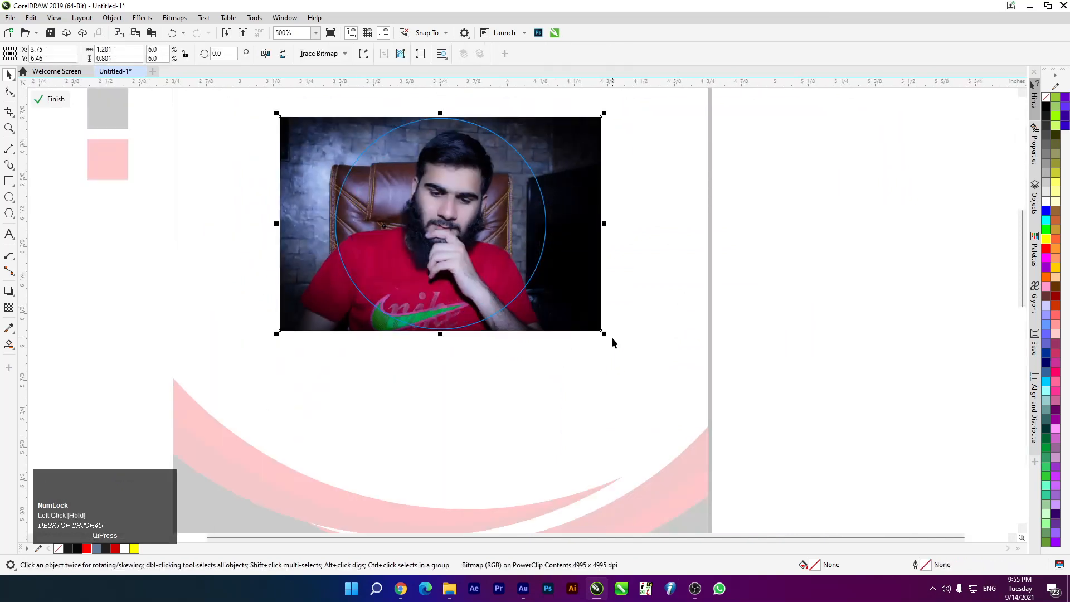
Finish editing the PowerClip and recheck the circle outline, keeping the red ring outside the edge
click(46, 98)
scroll(429, 215, up, 1)
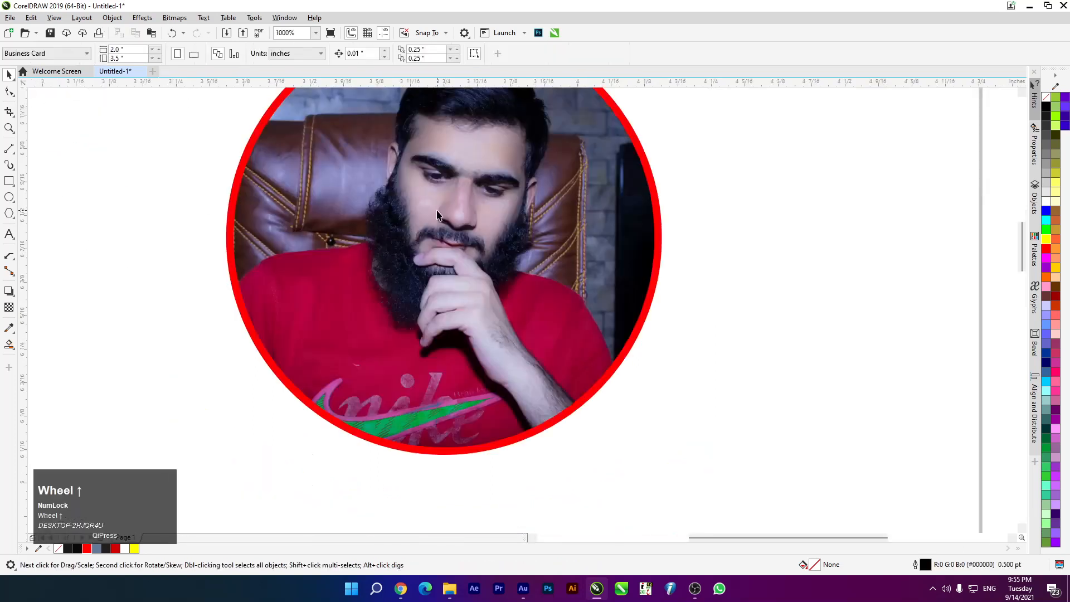
scroll(436, 196, down, 1)
click(446, 177)
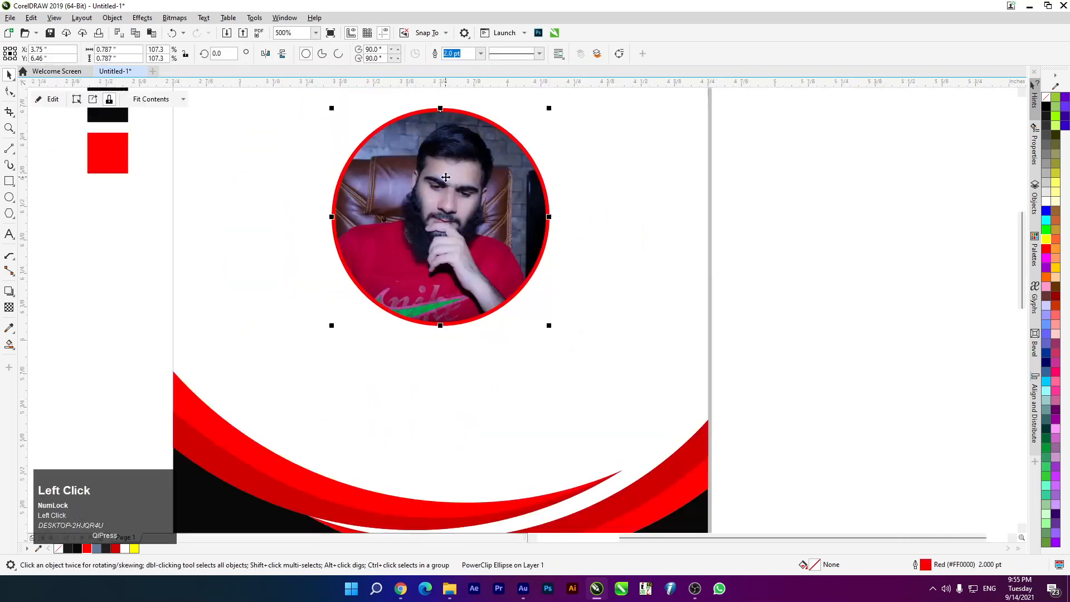
key(F12)
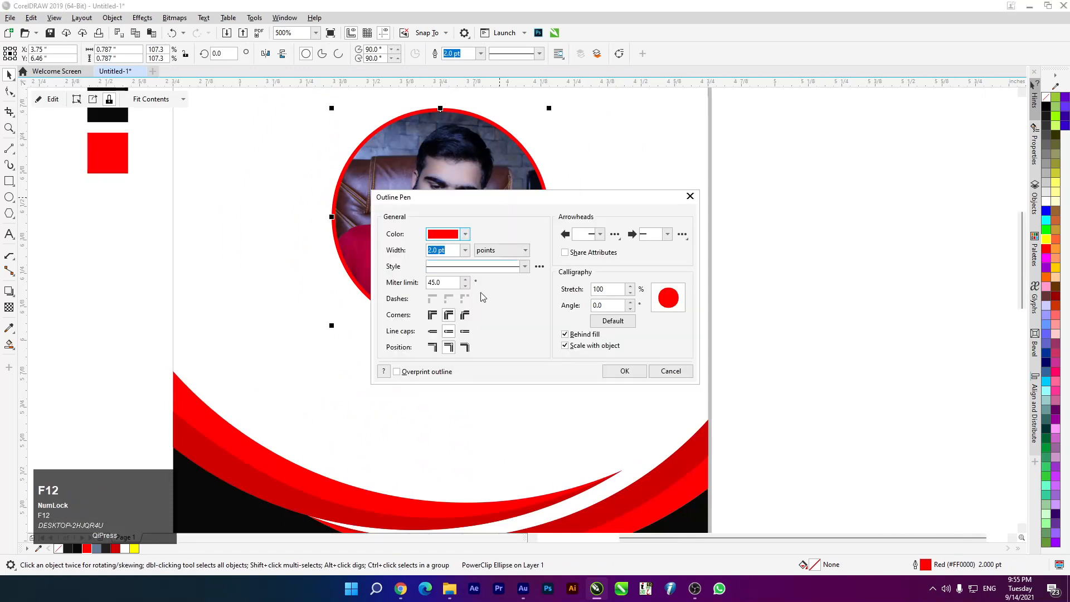
click(464, 347)
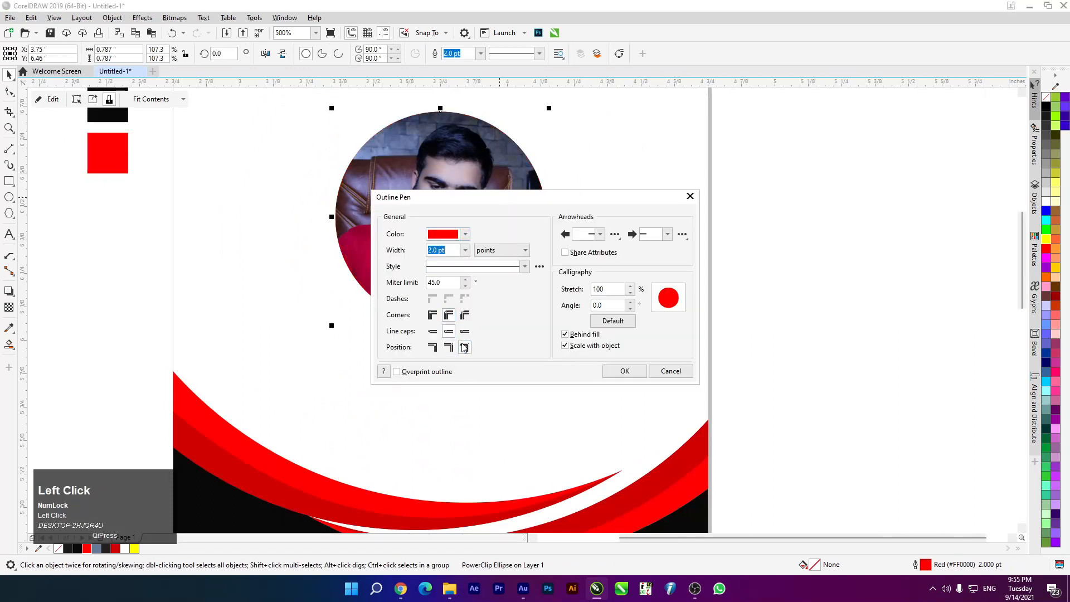
click(432, 347)
drag(490, 195, 646, 179)
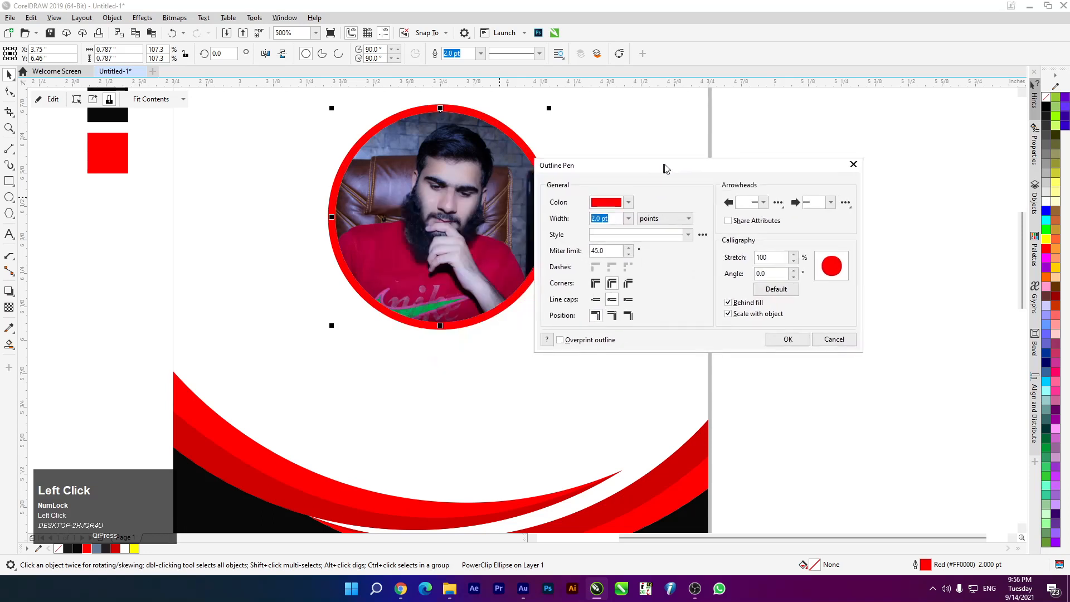
click(778, 355)
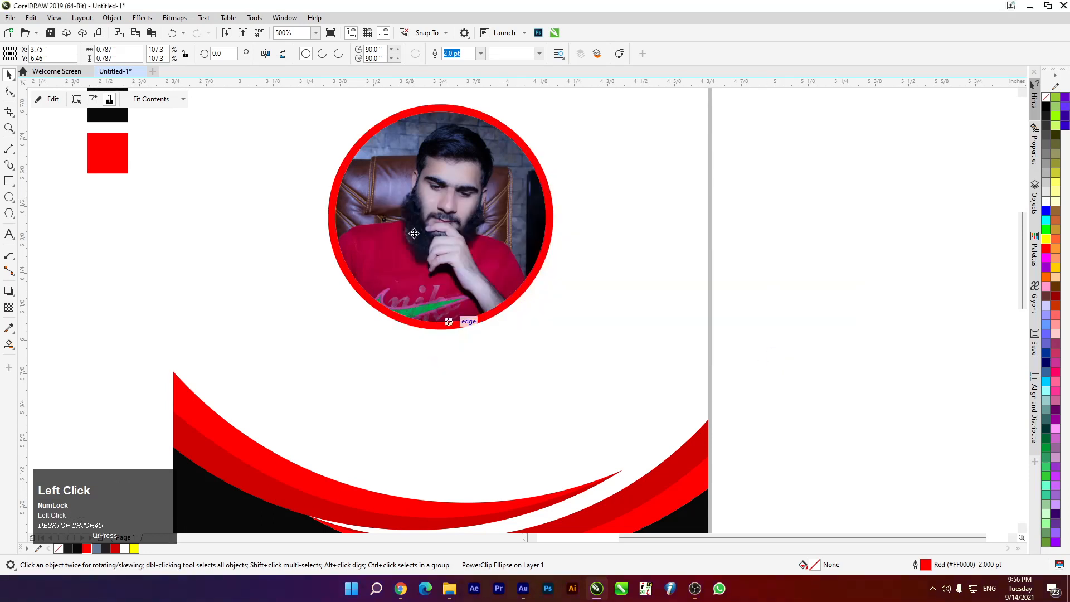
scroll(445, 251, down, 3)
scroll(208, 253, up, 2)
Add a drop shadow beneath the photo circle (Multiply, opacity 50, feathering 15)
click(411, 280)
click(401, 240)
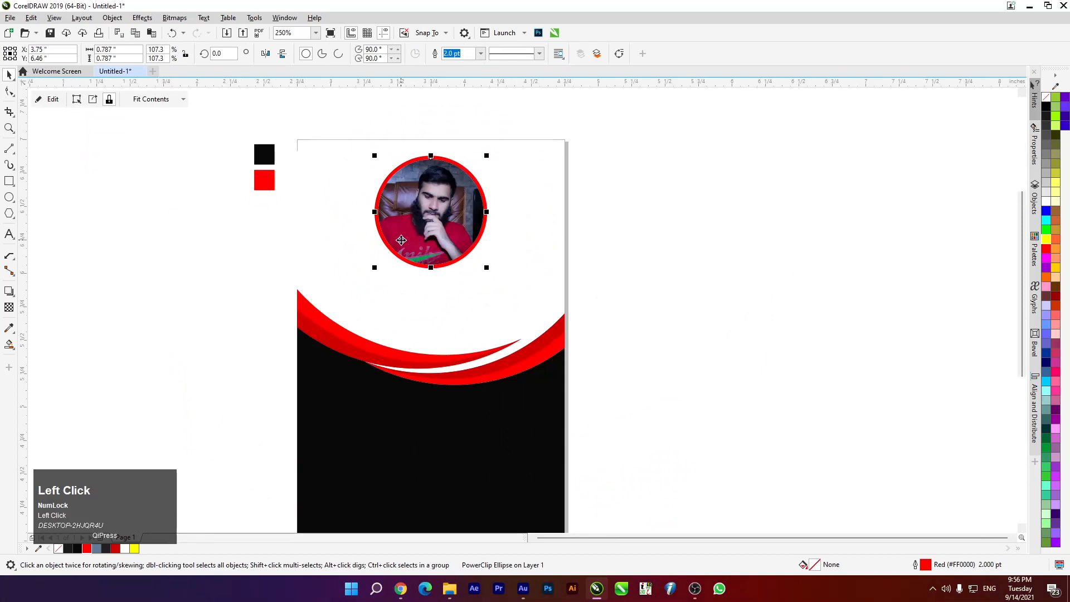
drag(9, 290, 42, 292)
drag(430, 212, 435, 271)
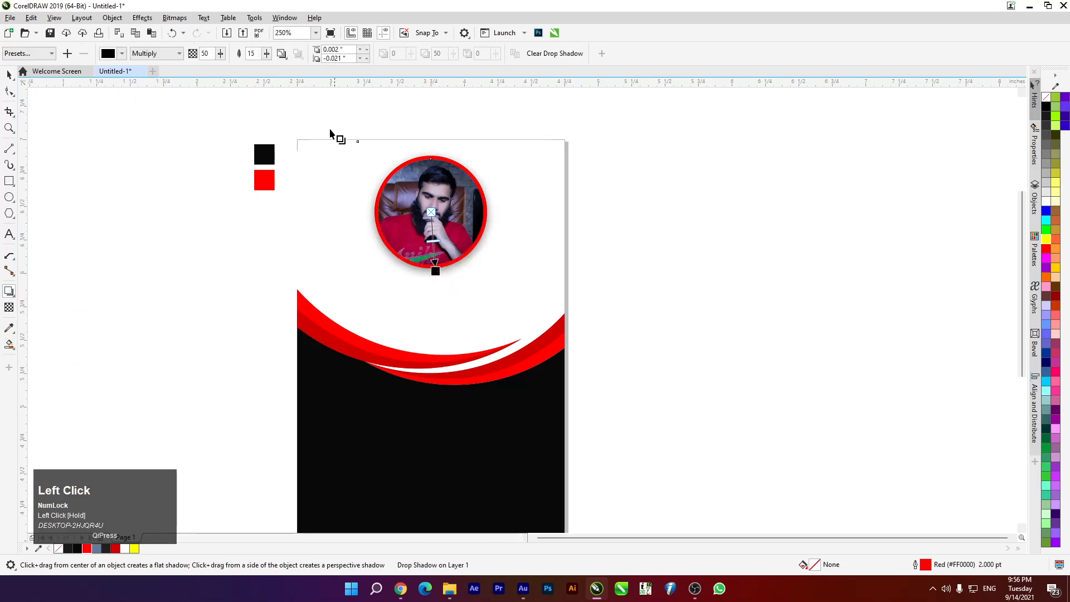
Lighten the photo's drop shadow to feather 2 and opacity 20, offset it lower, then clear it
click(266, 51)
text(2)
click(205, 54)
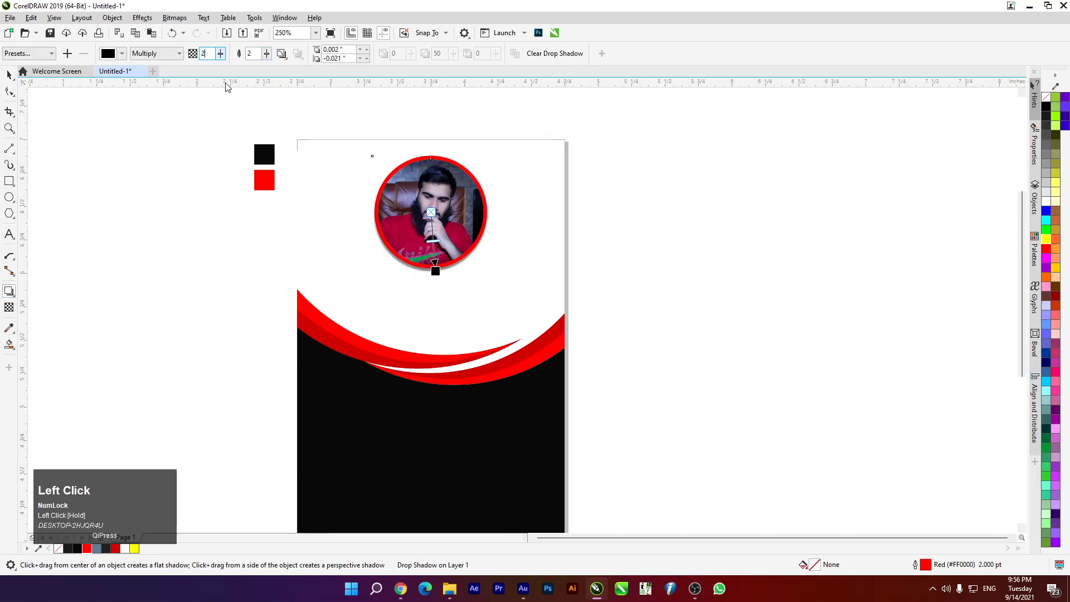
key(Return)
scroll(432, 284, up, 2)
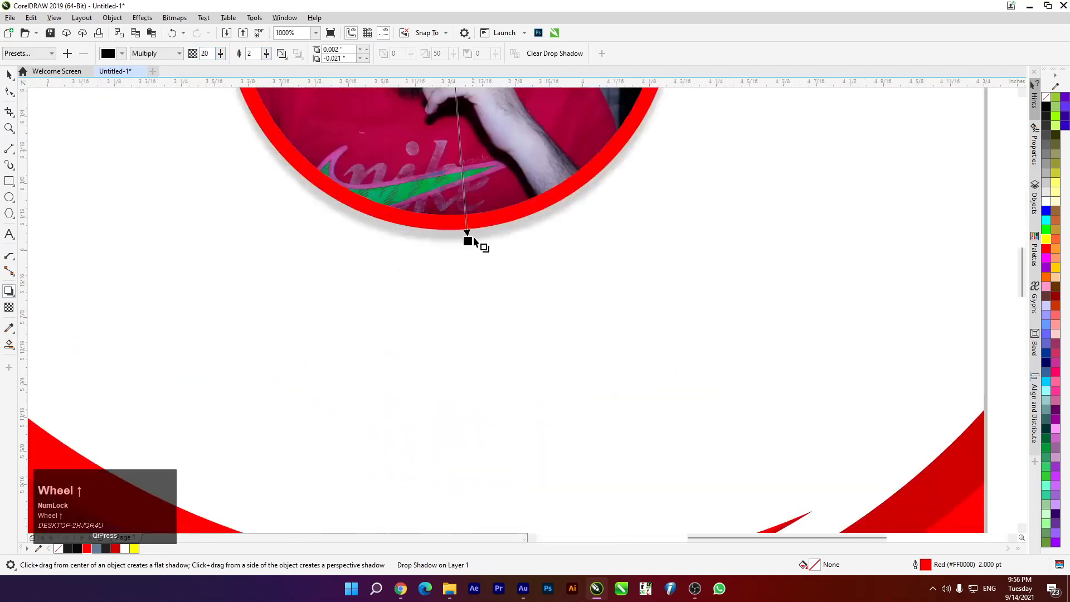
drag(469, 243, 469, 258)
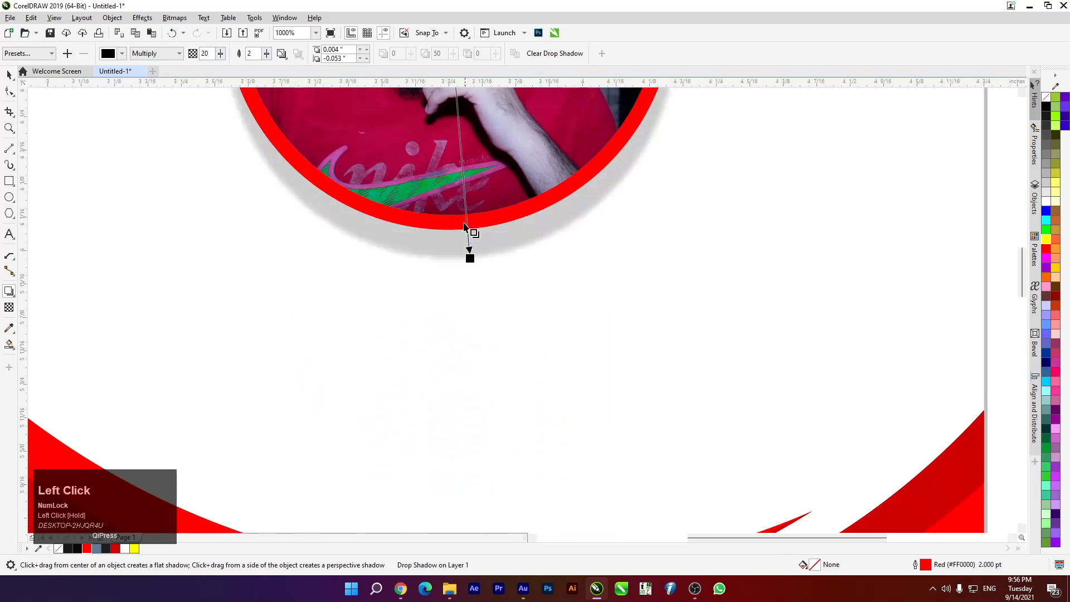
click(555, 54)
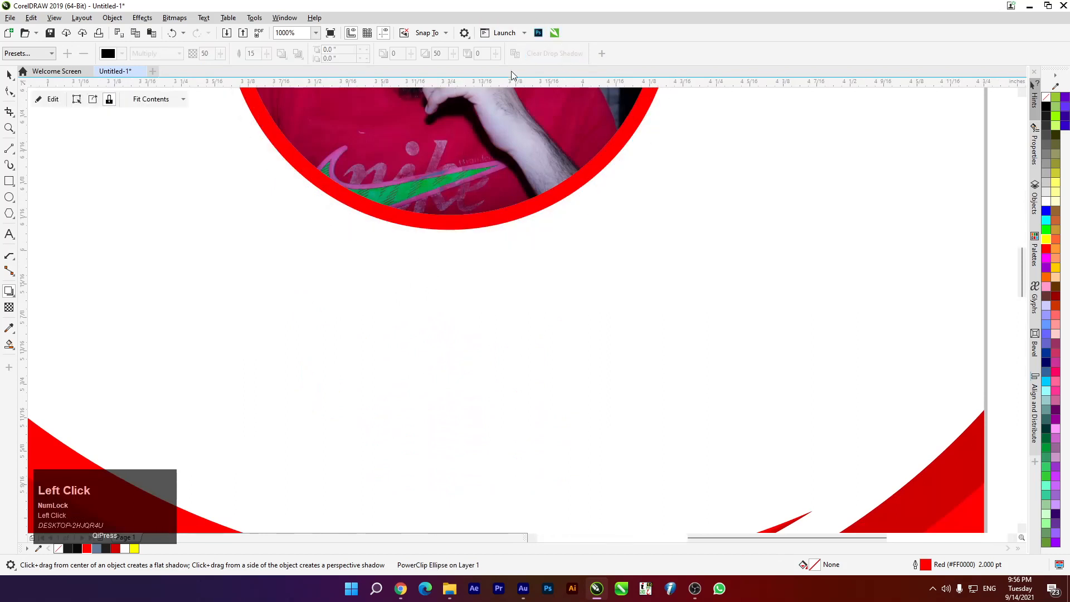
Center the circular photo horizontally on the card background
click(8, 76)
scroll(443, 262, down, 3)
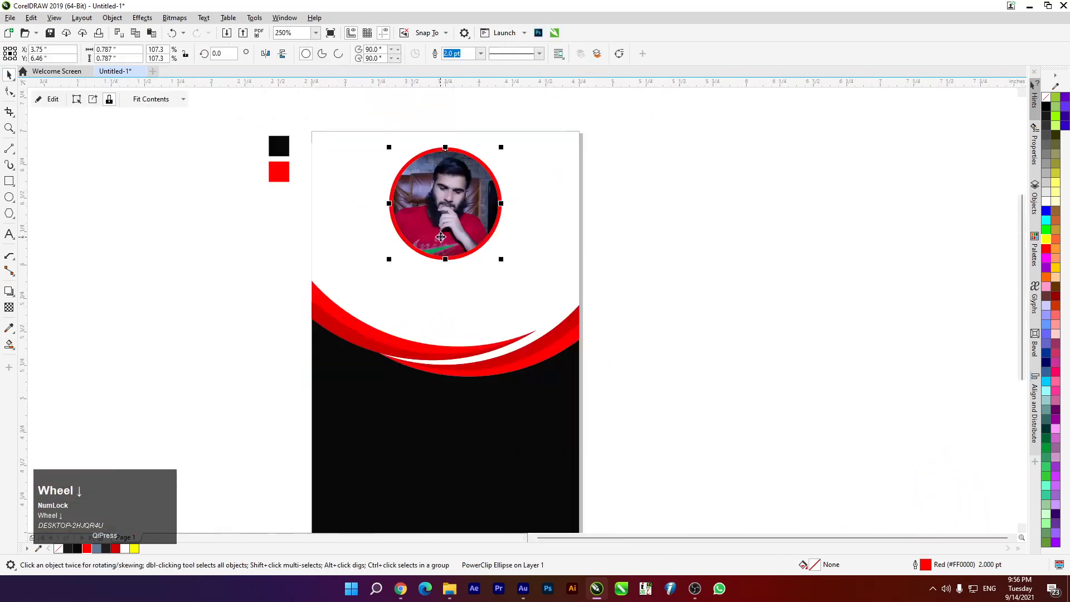
click(437, 290)
shift+click(433, 299)
click(418, 230)
shift+click(417, 285)
key(c)
click(234, 210)
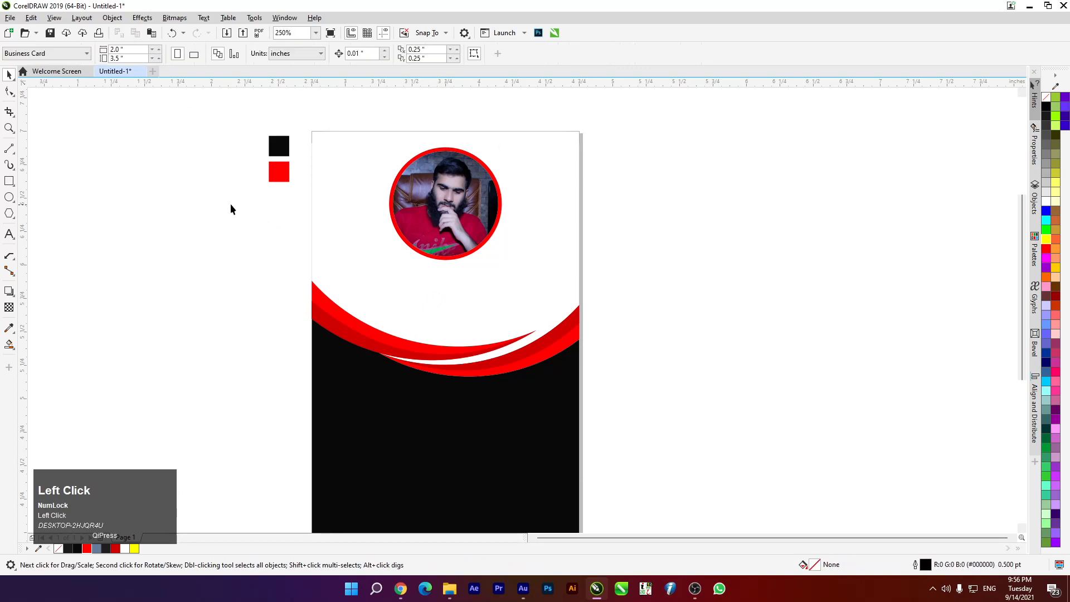
Type the owner's first name left of the card and leave a duplicate copy below it
click(9, 235)
click(158, 280)
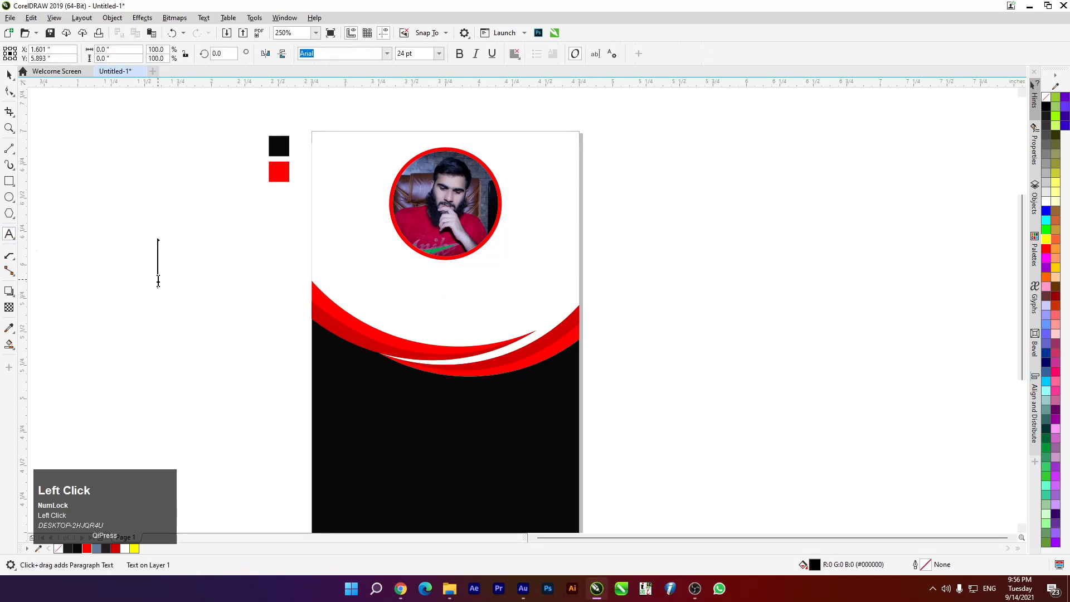
text(Muhamm)
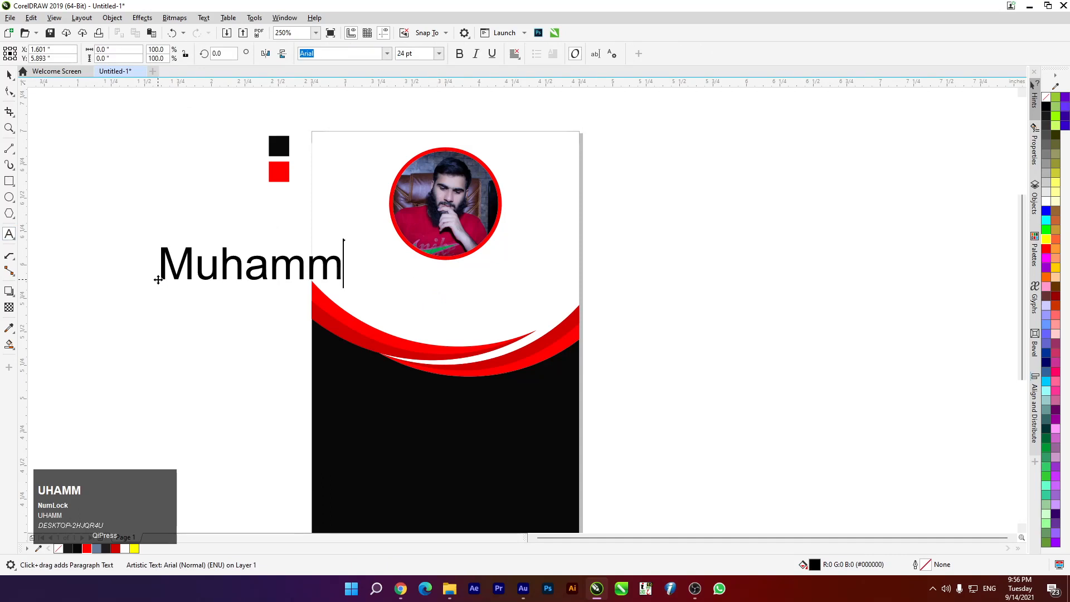
text(aa)
key(BackSpace)
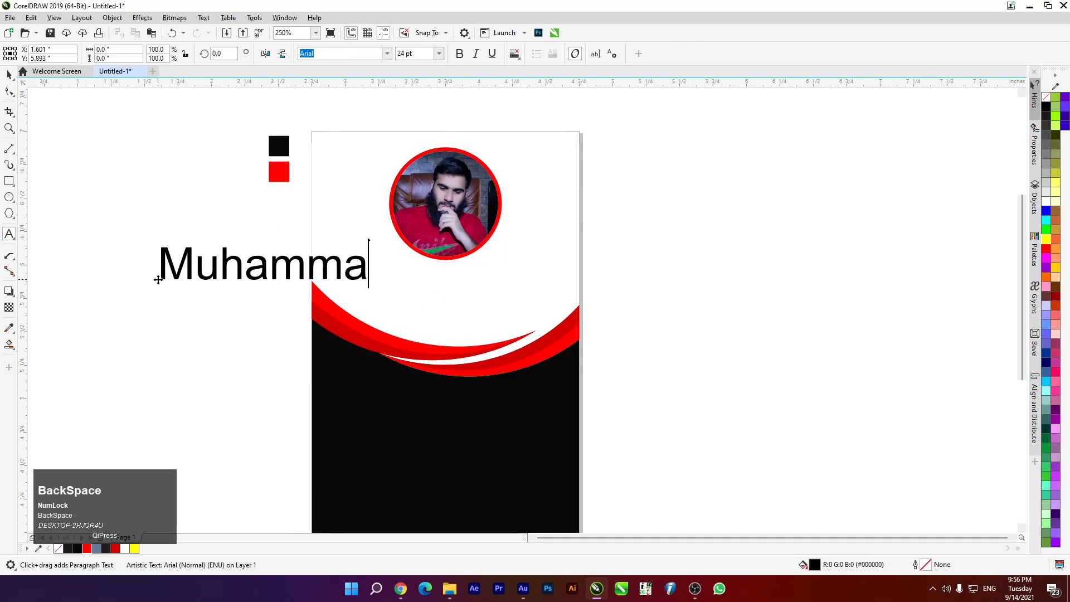
text(d)
click(7, 74)
mouse_move(227, 262)
mouse_down()
mouse_move(177, 204)
mouse_move(224, 264)
mouse_up()
shift+right_click(224, 264)
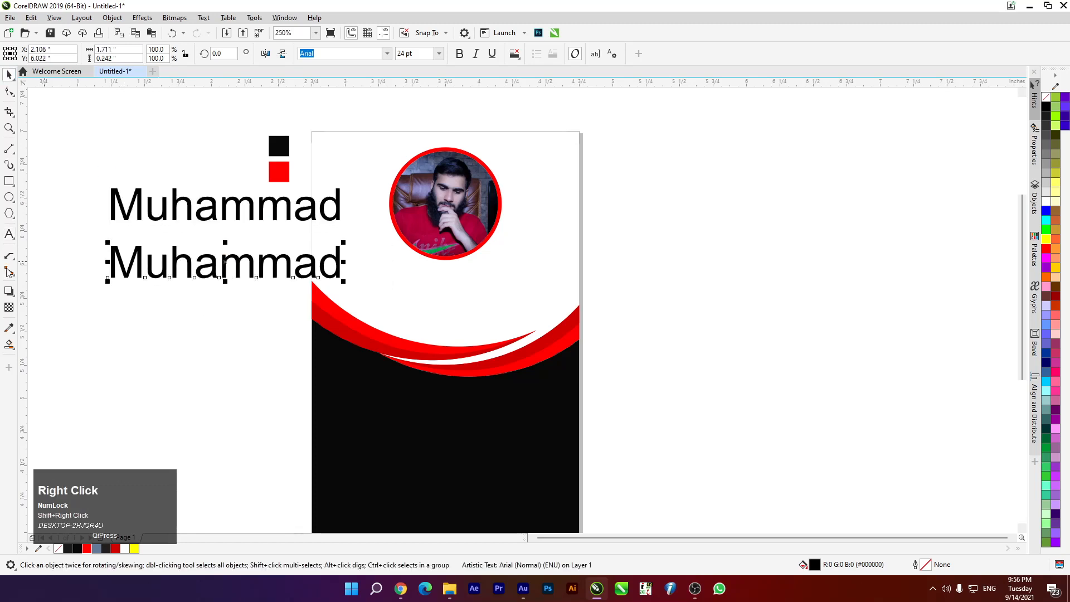
Retype the copy as the surname and set both lines to Bebas Neue Pro SemiExp XBold
click(9, 232)
key(BackSpace)
key(BackSpace)
key(BackSpace)
key(BackSpace)
key(BackSpace)
key(BackSpace)
key(BackSpace)
key(BackSpace)
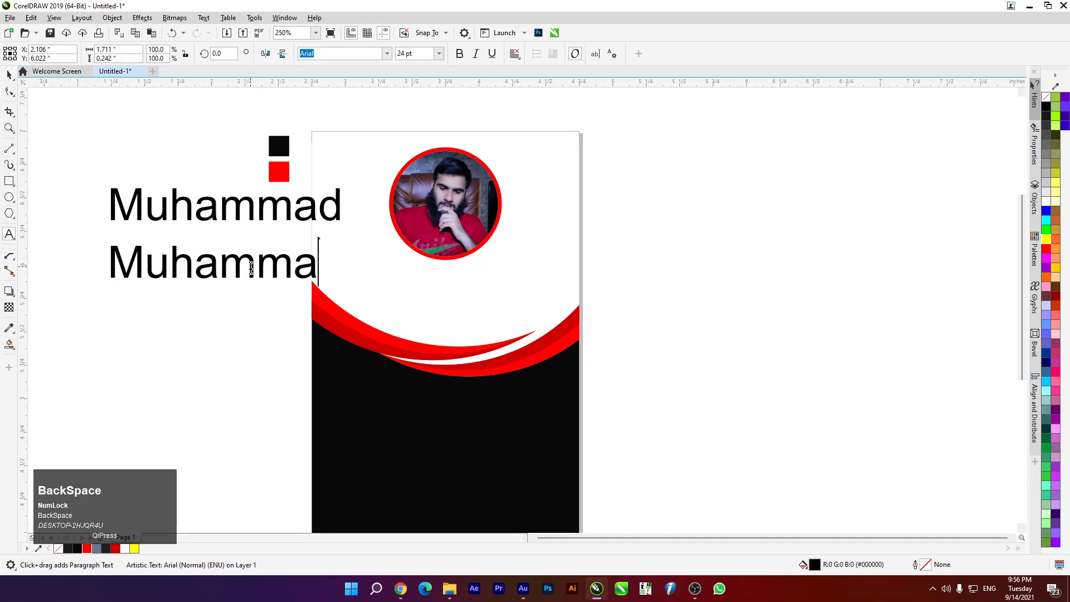
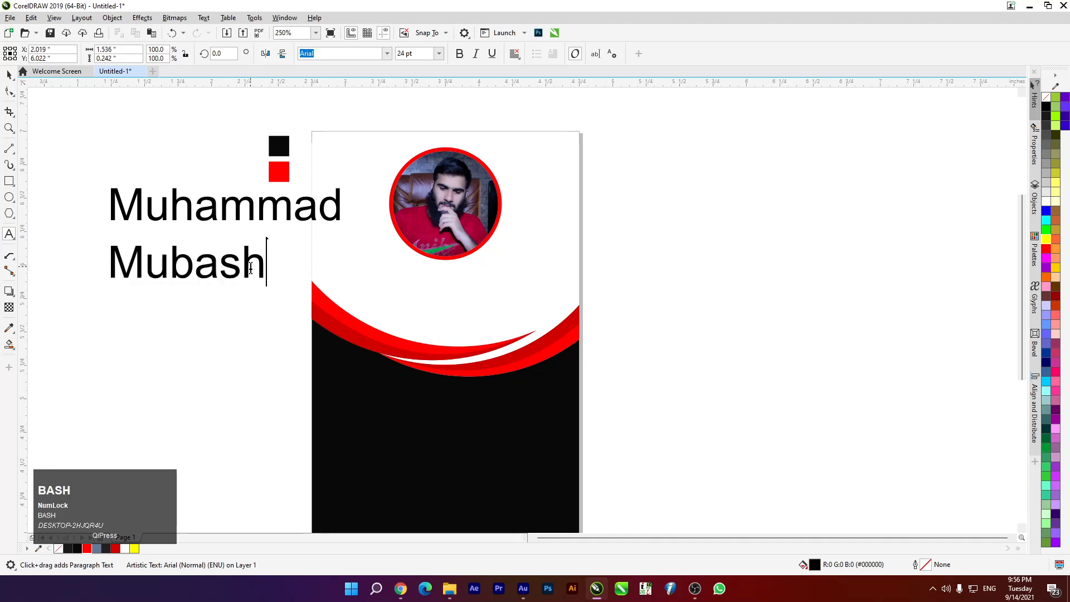
click(8, 76)
shift+click(146, 218)
click(386, 57)
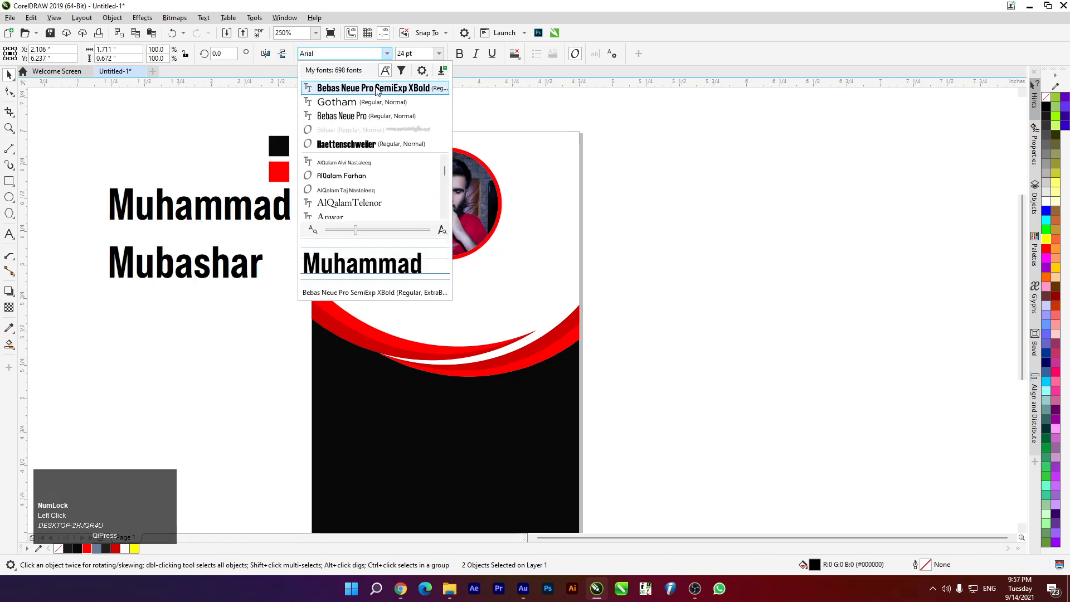
click(376, 89)
drag(205, 276, 184, 282)
click(165, 266)
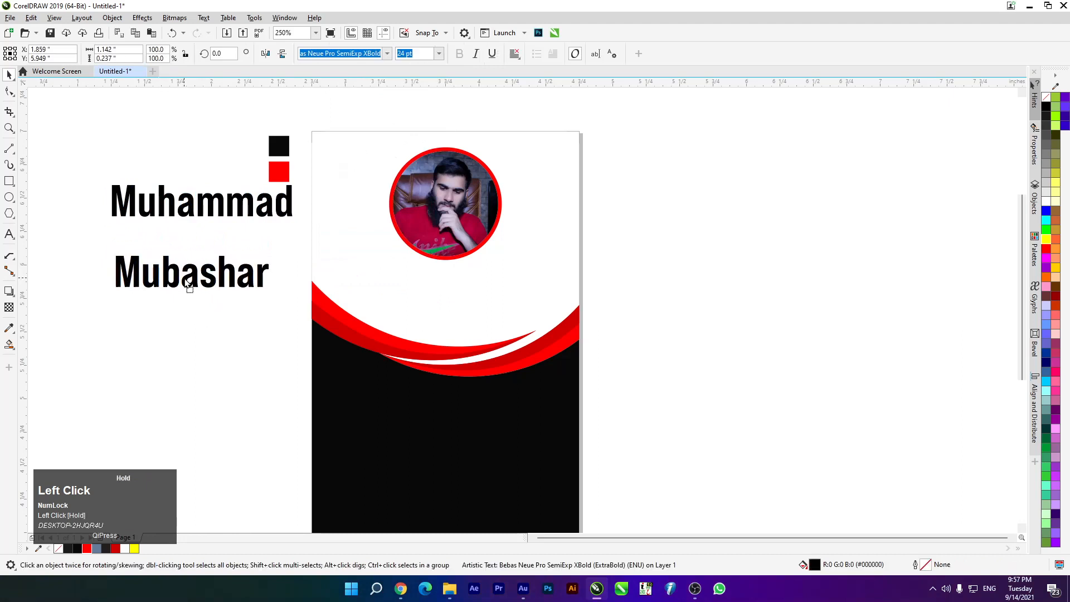
Move the first line closer above the second and tighten both lines' letter spacing with the Shape tool
drag(227, 209, 229, 228)
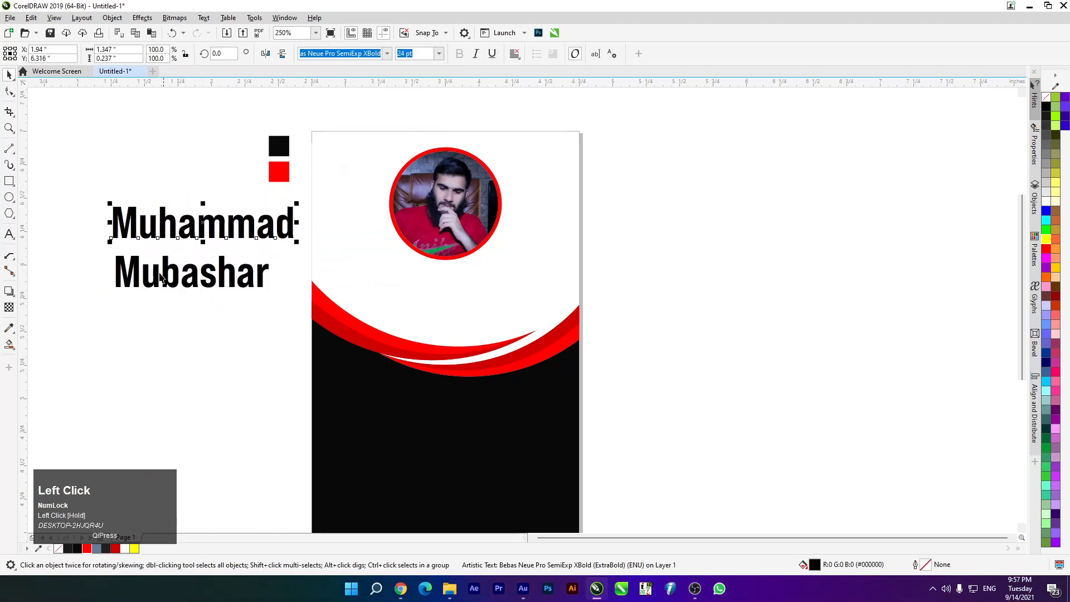
scroll(56, 240, up, 1)
scroll(218, 225, up, 1)
scroll(218, 225, up, 1)
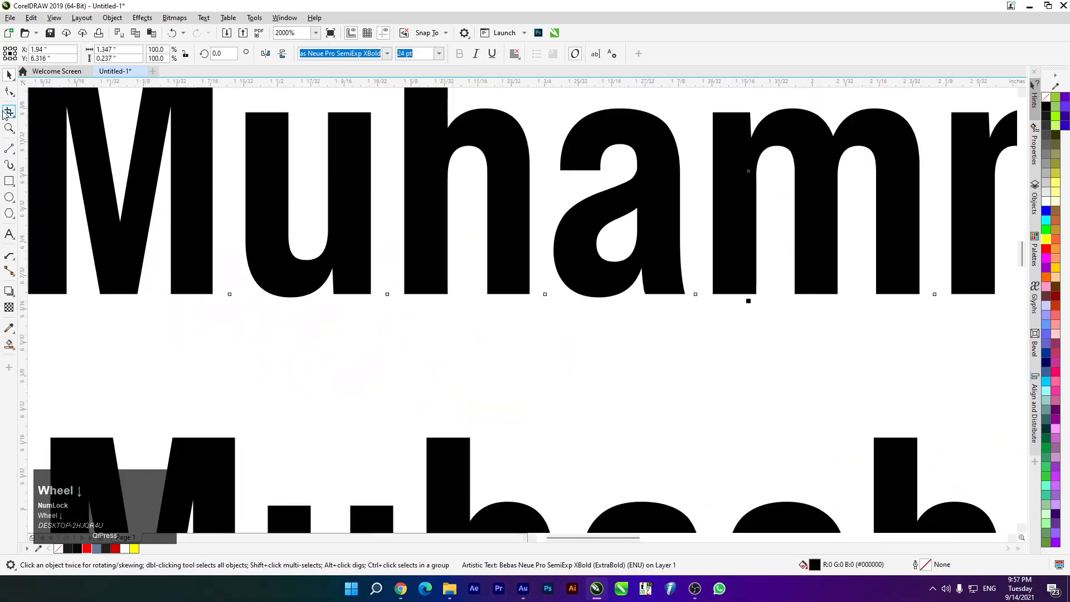
click(9, 91)
scroll(245, 199, down, 1)
scroll(250, 205, down, 1)
scroll(568, 231, up, 1)
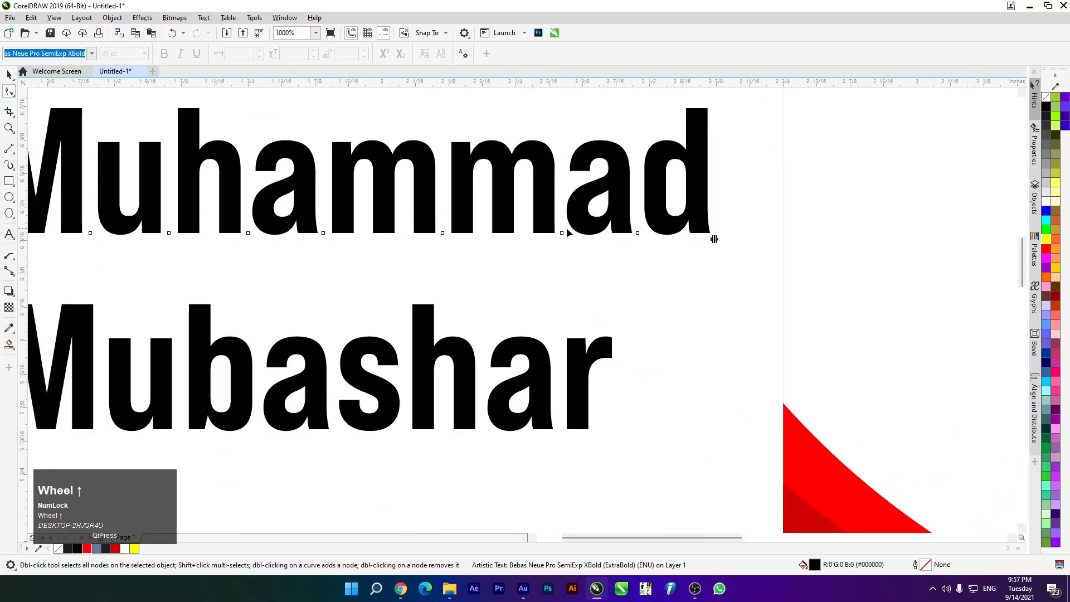
drag(715, 239, 643, 246)
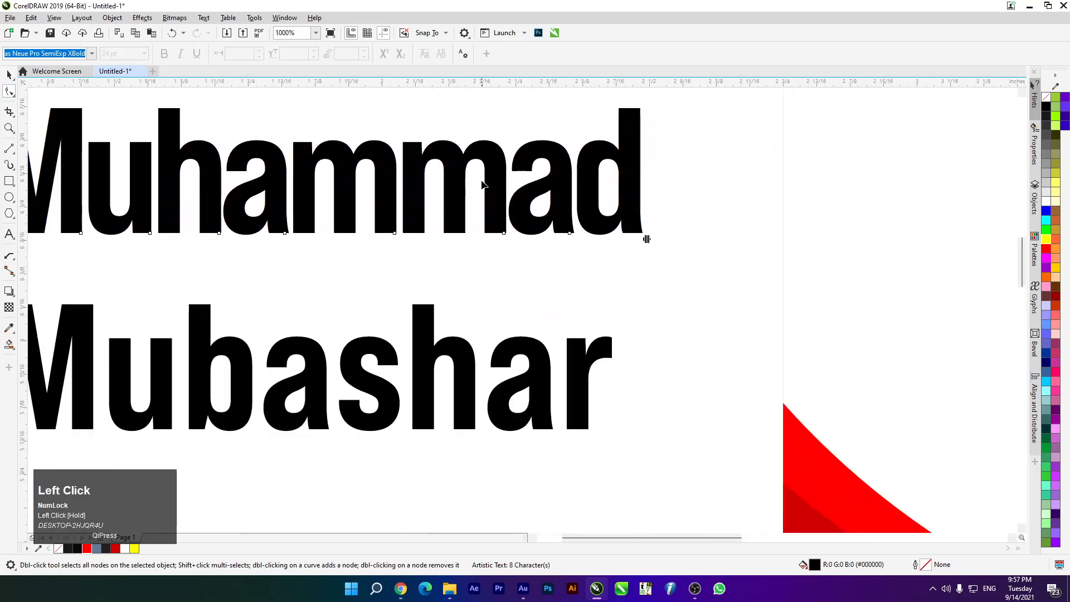
scroll(460, 178, down, 2)
scroll(442, 234, up, 1)
click(455, 239)
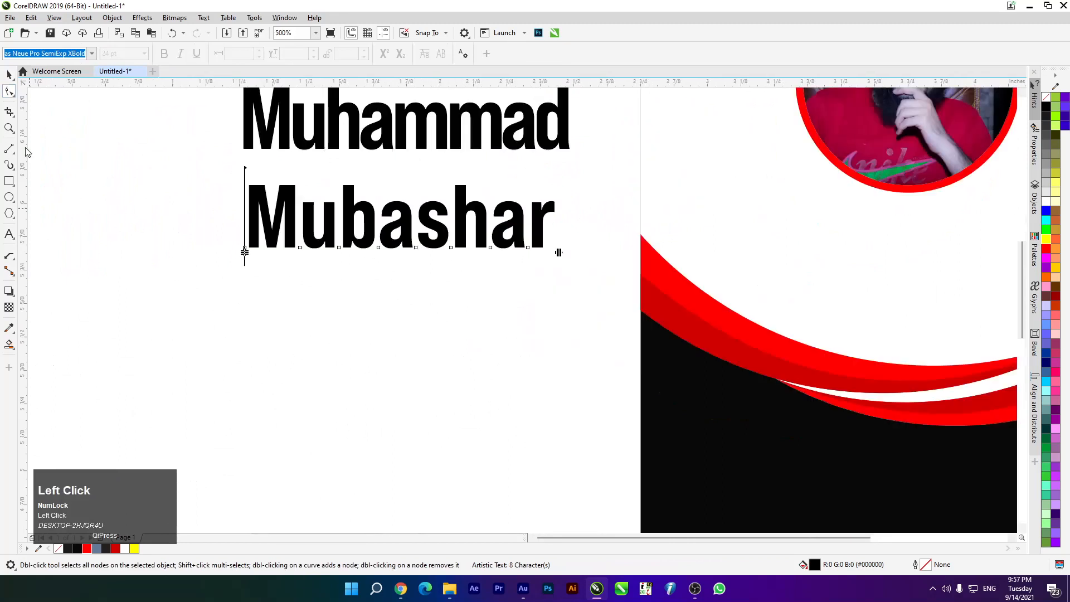
scroll(557, 254, up, 1)
drag(572, 253, 498, 253)
scroll(499, 252, down, 1)
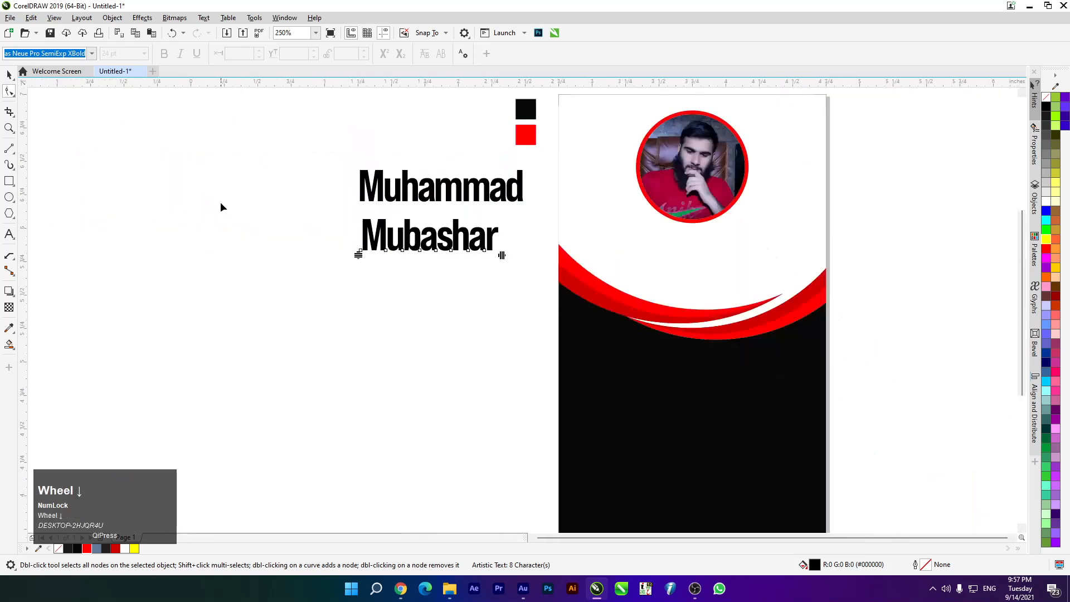
Shift the first name line to the left
click(10, 75)
click(219, 183)
scroll(510, 183, up, 1)
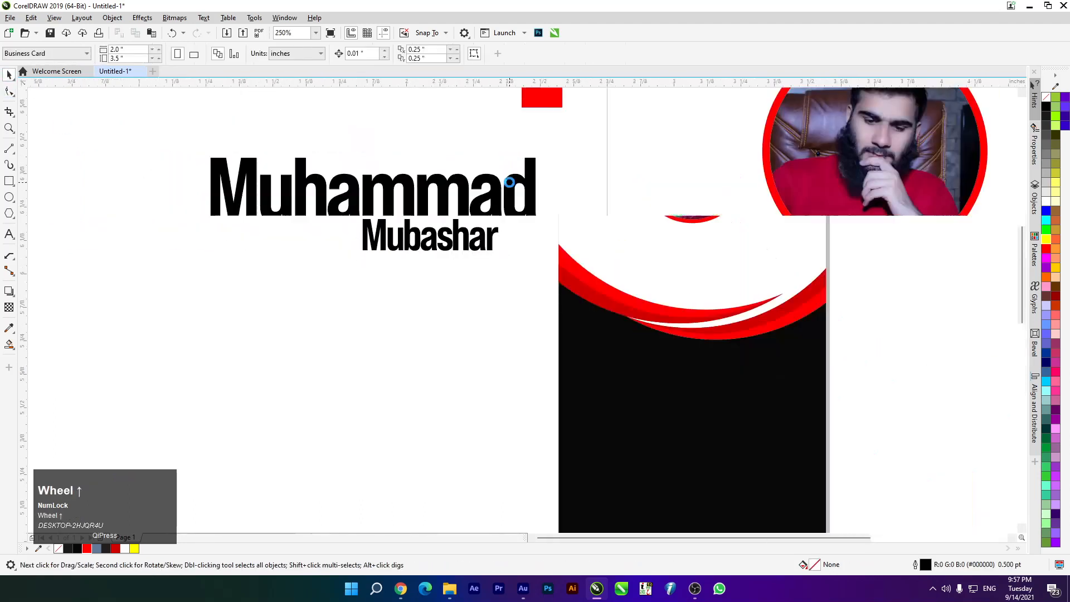
click(457, 192)
drag(457, 192, 412, 192)
Convert both name lines to UPPERCASE via Text > Change Case
click(397, 299)
drag(126, 133, 517, 365)
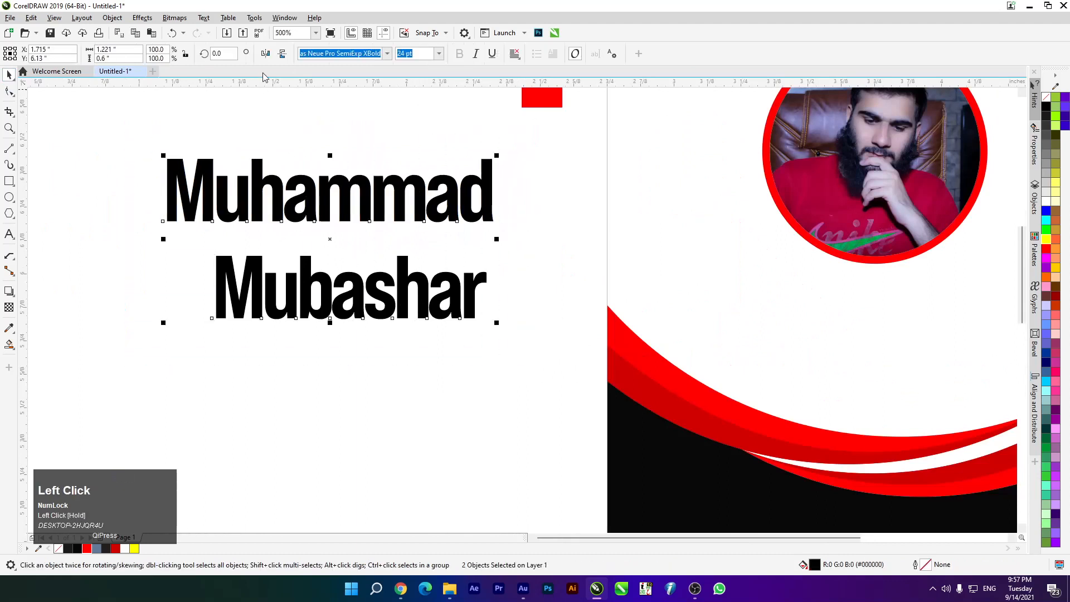
click(174, 18)
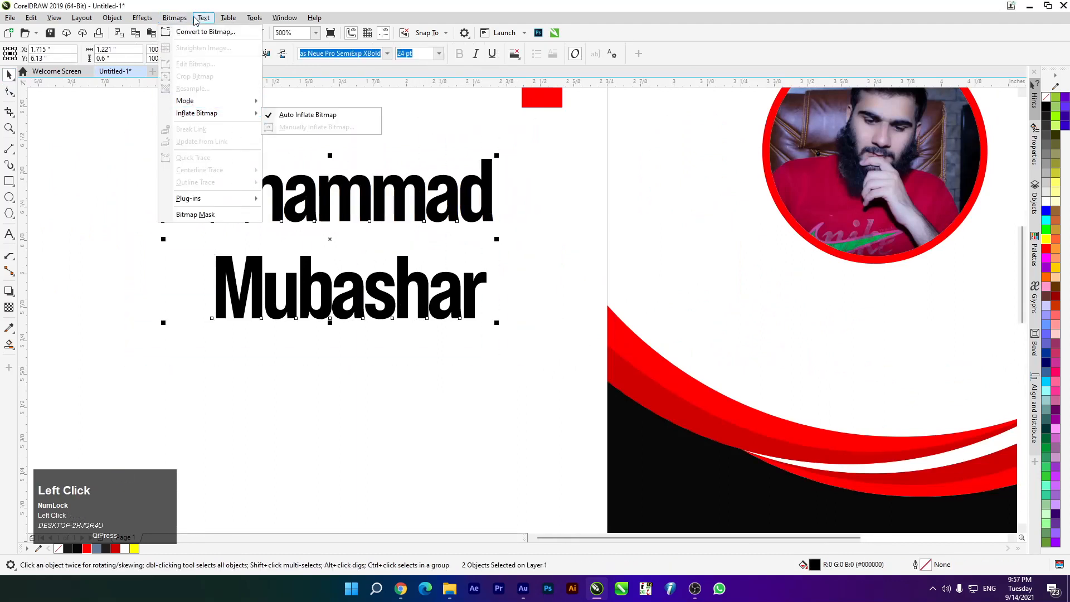
mouse_move(203, 17)
click(285, 252)
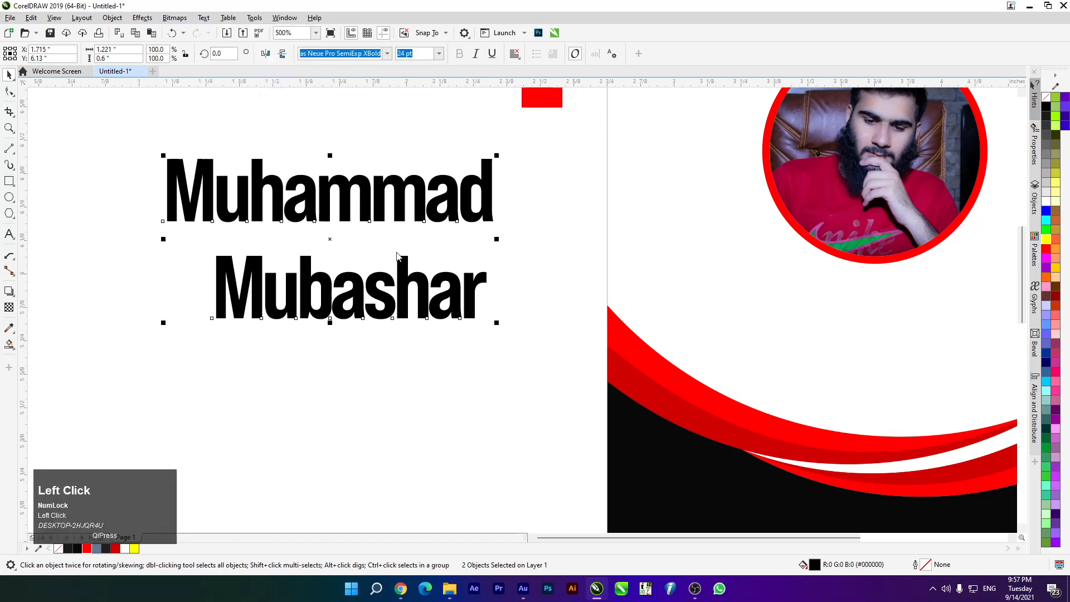
click(518, 326)
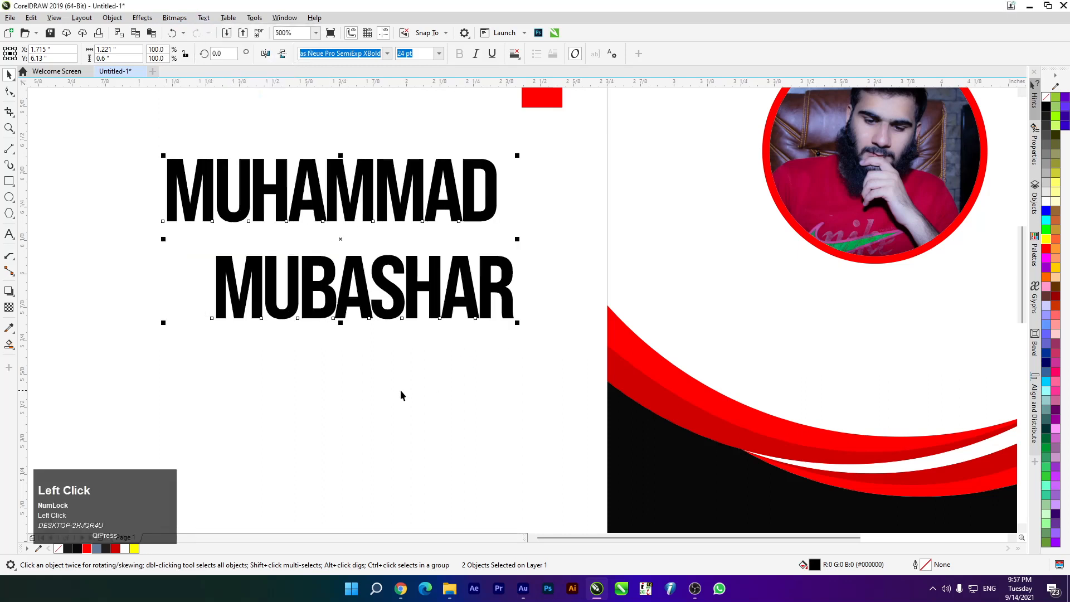
Shrink the first name line to about 13 pt, center it on the surname and nudge it down
click(432, 387)
shift+click(180, 182)
key(c)
click(284, 421)
click(365, 180)
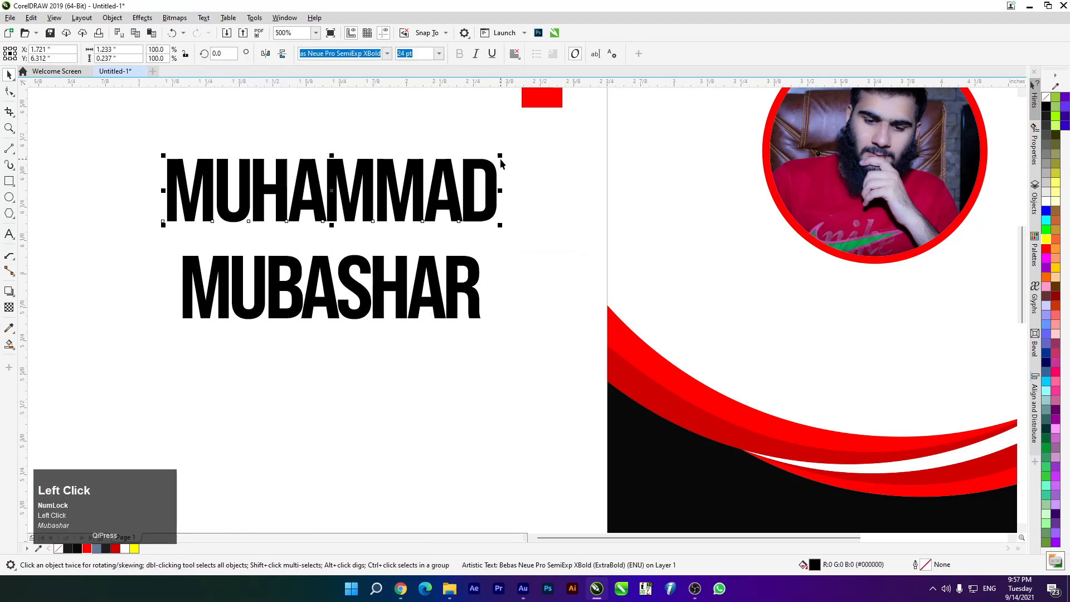
drag(500, 156, 468, 171)
shift+click(396, 290)
key(c)
click(321, 208)
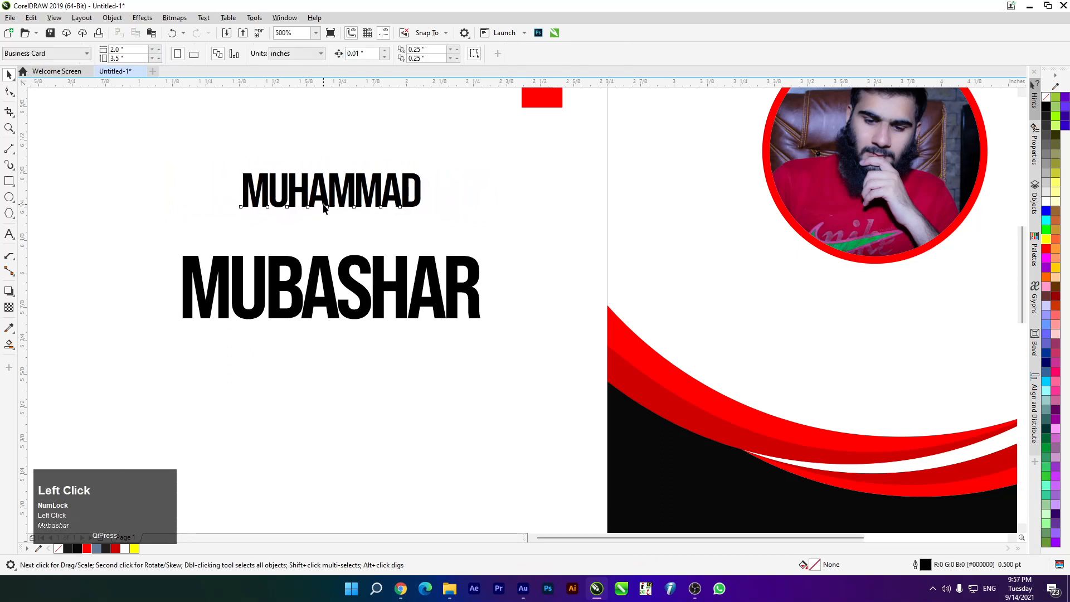
click(323, 209)
key(Down)
key(Down)
key(Down)
key(Down)
key(Down)
key(Down)
key(Down)
key(Down)
key(Down)
key(Down)
key(Down)
key(Down)
key(Down)
key(Down)
key(Down)
key(Down)
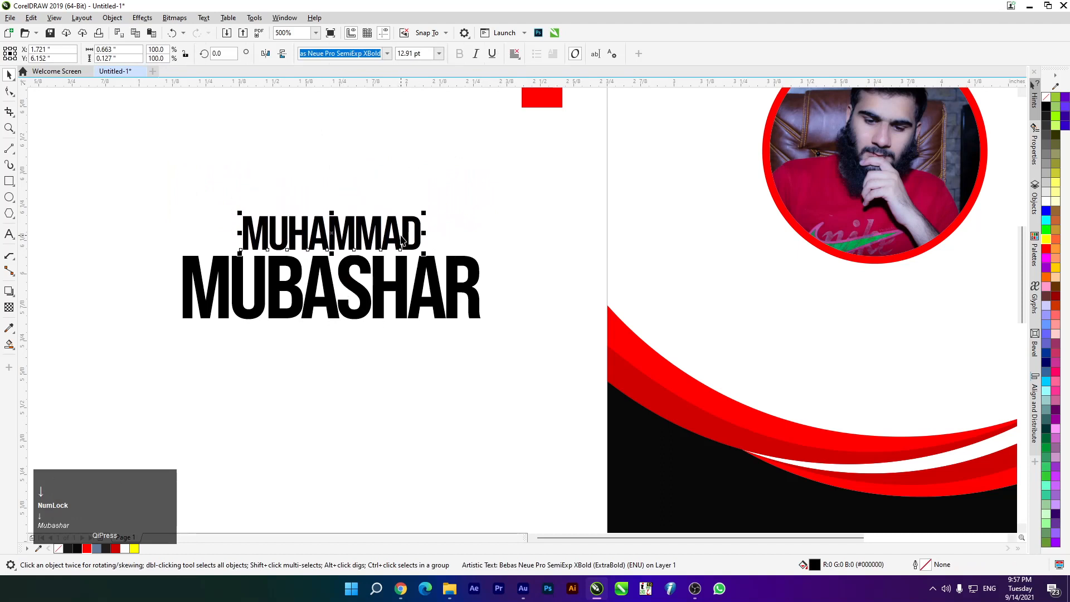
click(197, 227)
Set the surname in Bebas Neue Pro Bold and the first name in regular Bebas Neue Pro
click(311, 245)
click(328, 293)
click(387, 53)
mouse_move(426, 167)
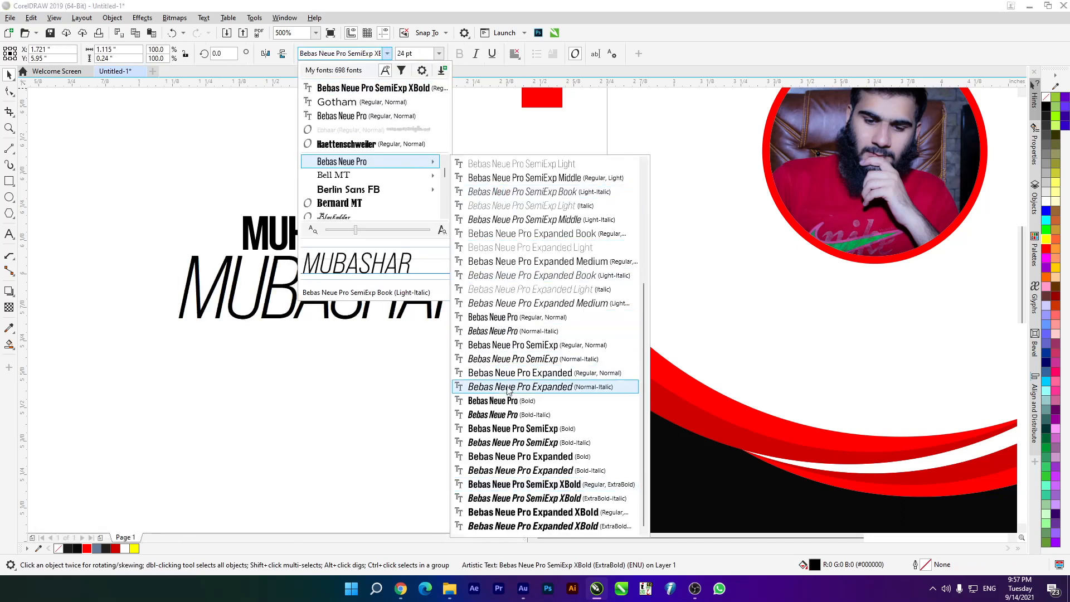
click(508, 401)
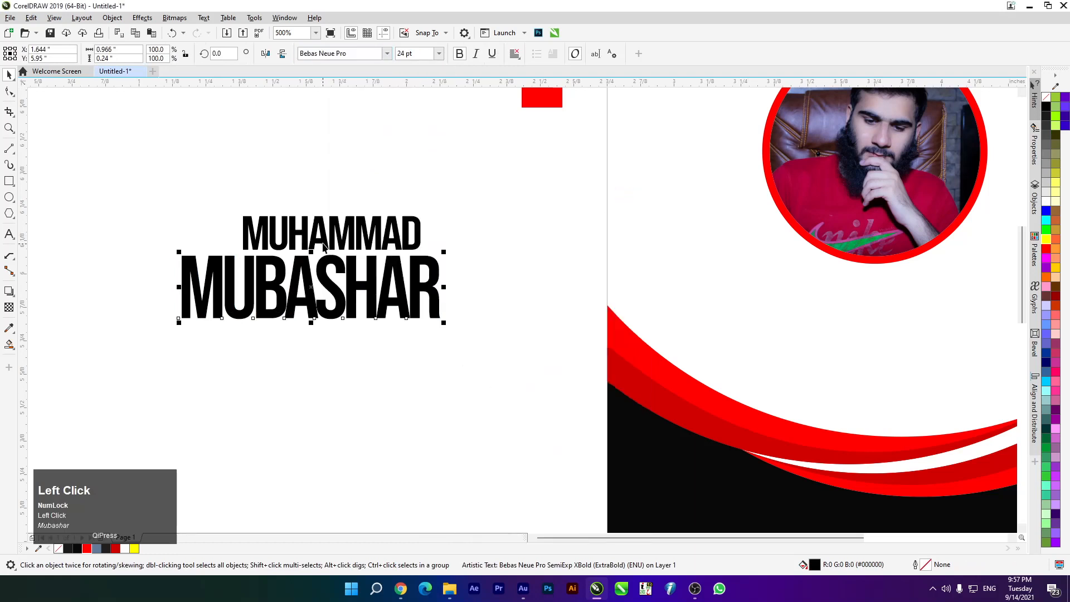
click(382, 53)
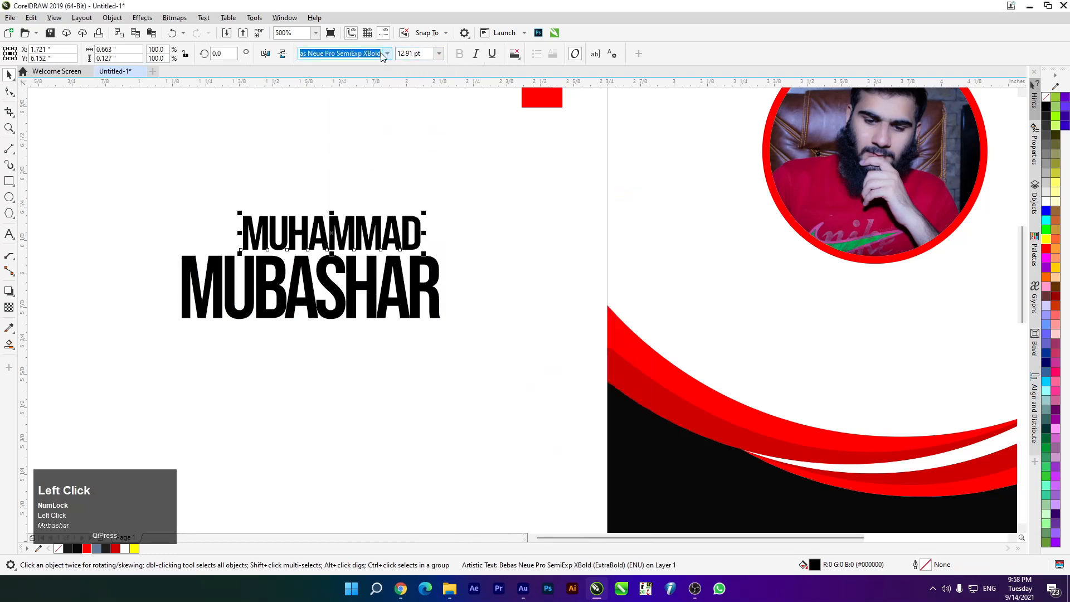
click(388, 54)
mouse_move(436, 163)
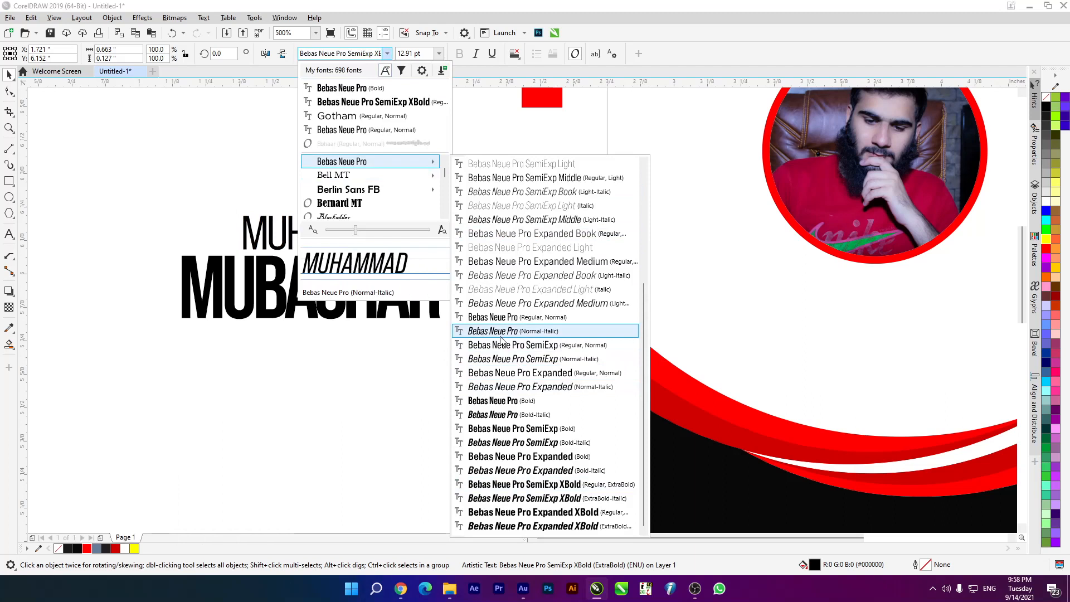
click(493, 317)
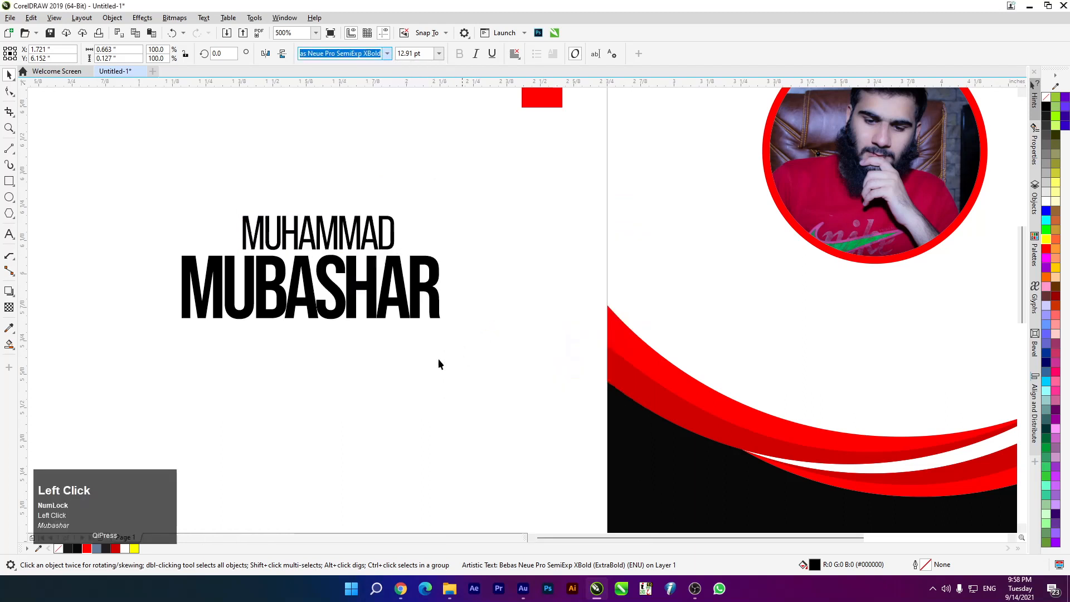
click(268, 323)
drag(81, 181, 590, 384)
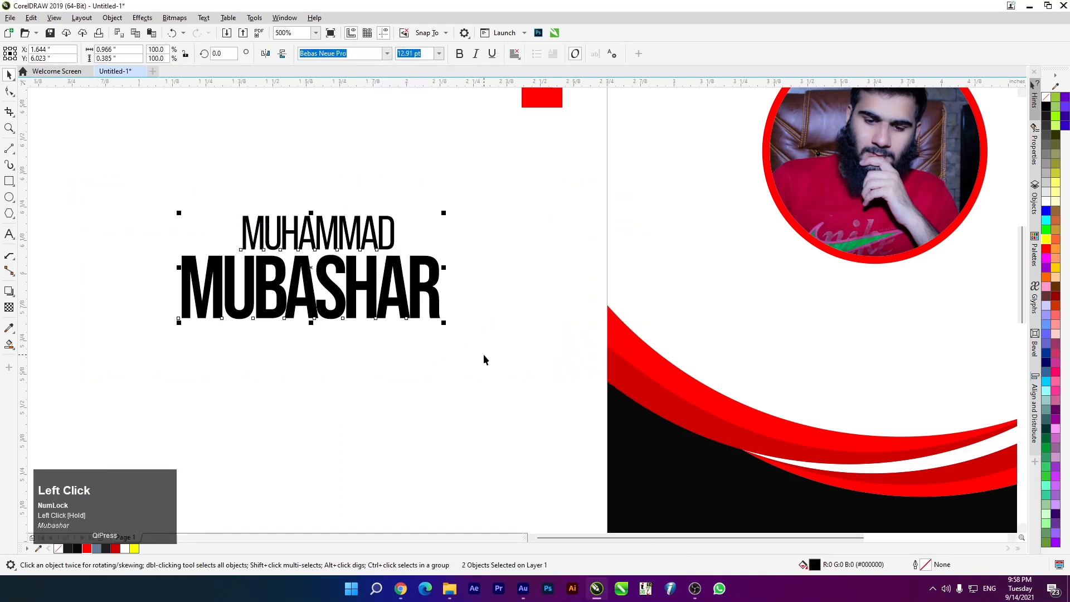
Center the two name lines on each other and fill them near-black
key(c)
scroll(406, 224, down, 1)
click(293, 283)
click(365, 237)
drag(443, 338, 420, 369)
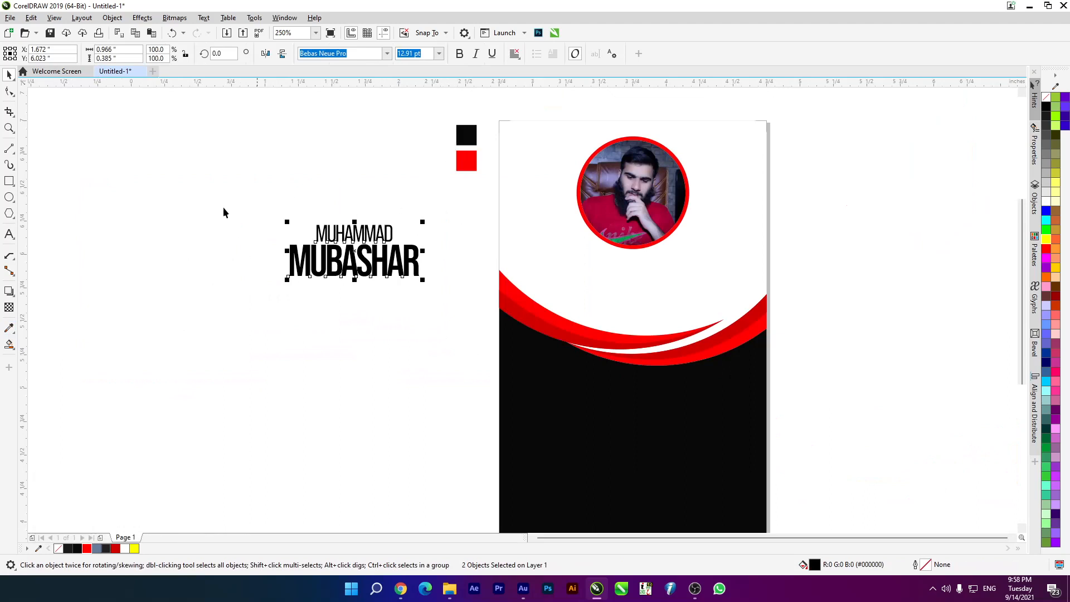
click(79, 547)
Nudge the first name line slightly down and group both lines with Ctrl+G
click(340, 291)
drag(263, 215, 421, 279)
scroll(359, 240, up, 3)
click(357, 229)
key(Down)
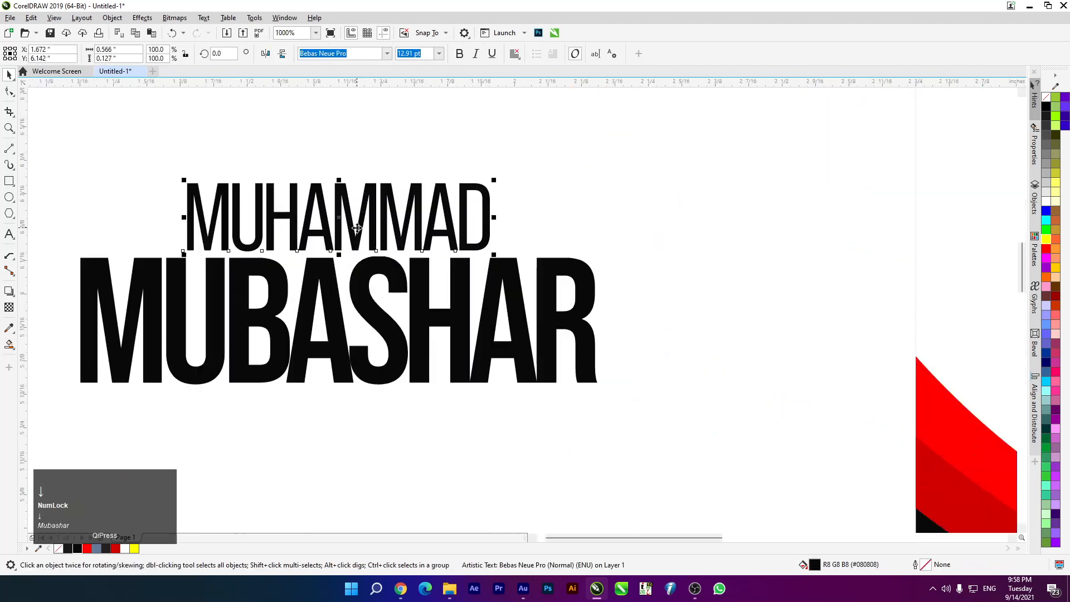
scroll(362, 222, down, 3)
drag(258, 191, 428, 286)
drag(226, 178, 445, 306)
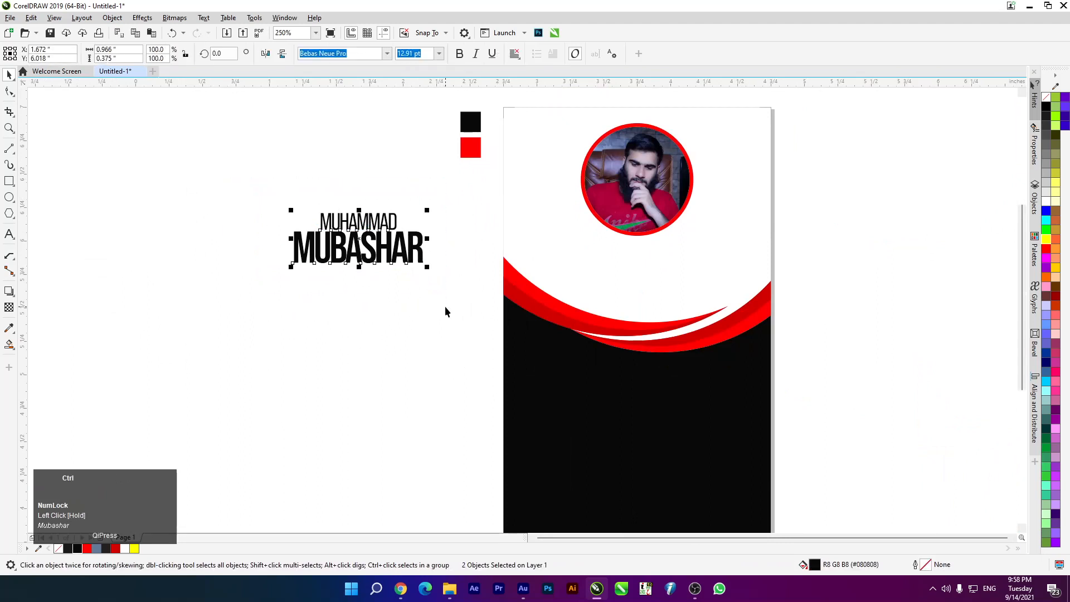
right_click(408, 247)
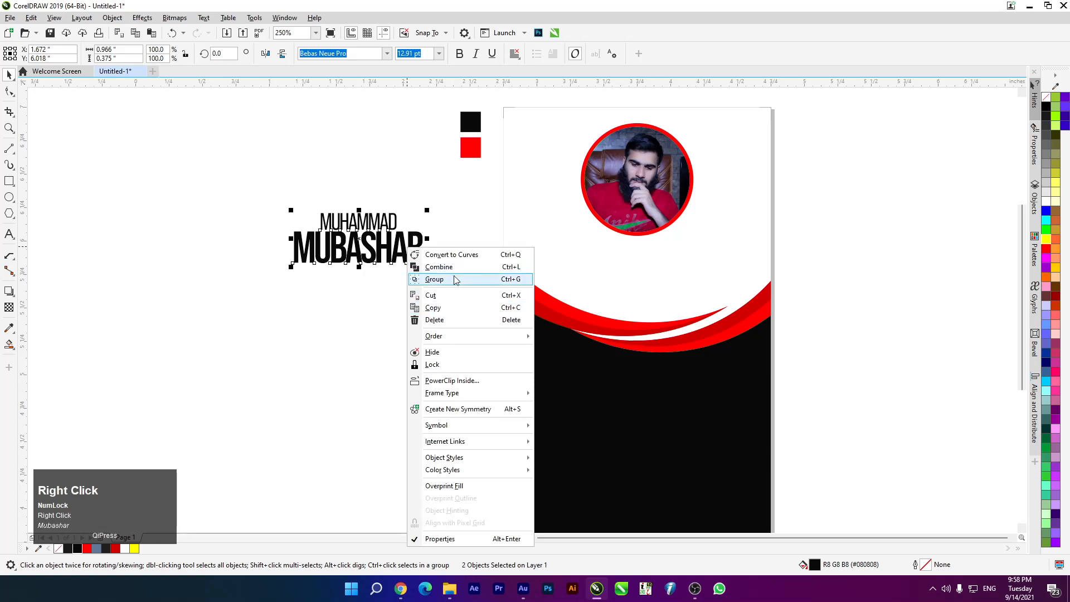
click(272, 262)
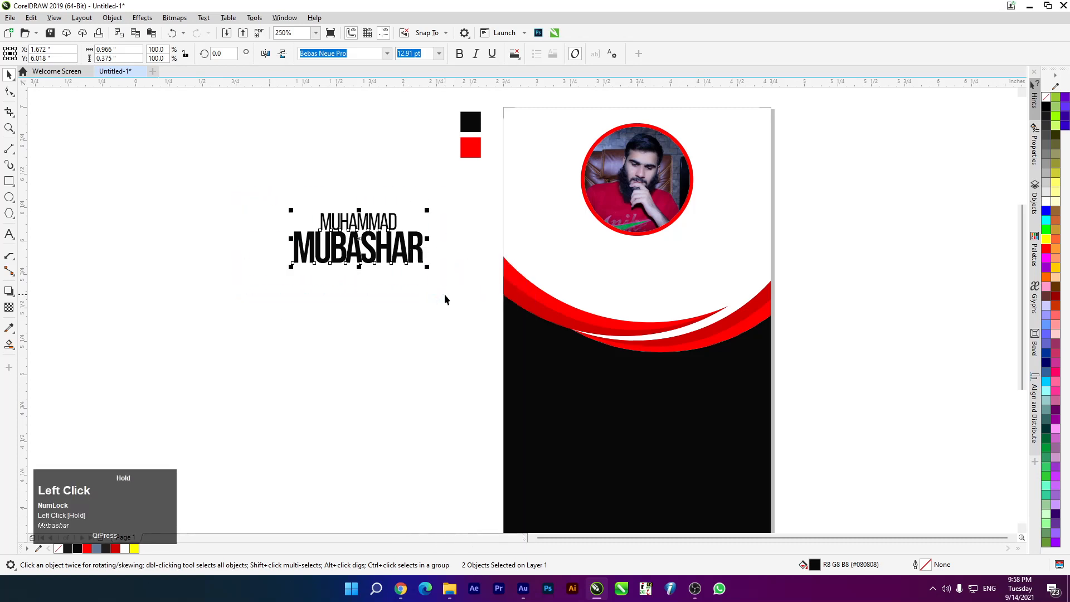
key(ctrl+g)
Move the name group onto the card, shrink it proportionally and center it under the photo
drag(364, 249, 667, 287)
drag(653, 287, 654, 286)
scroll(707, 281, up, 4)
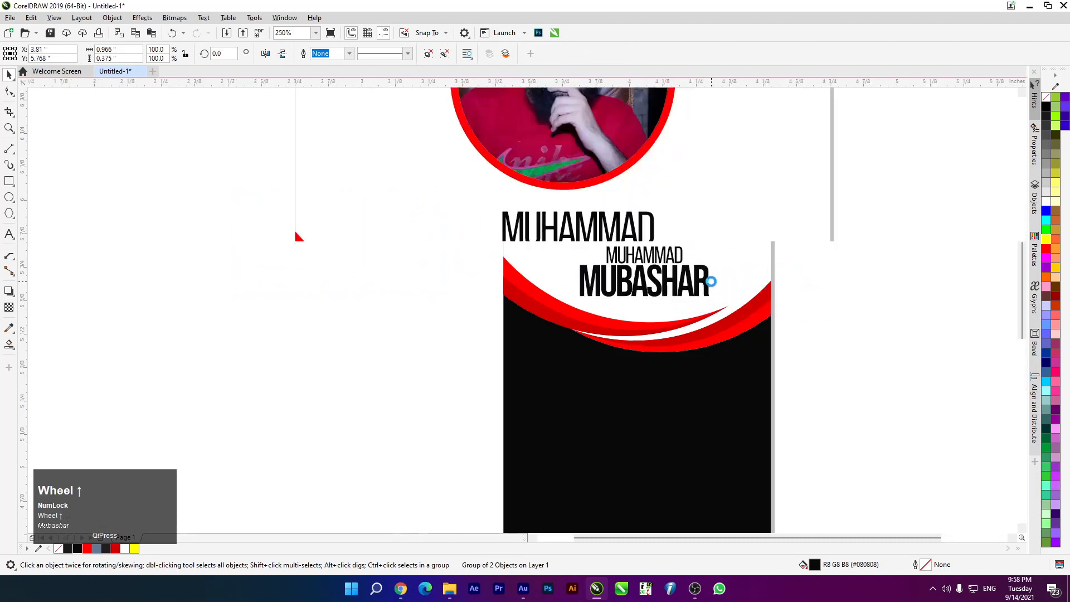
drag(708, 139, 685, 178)
scroll(685, 178, down, 4)
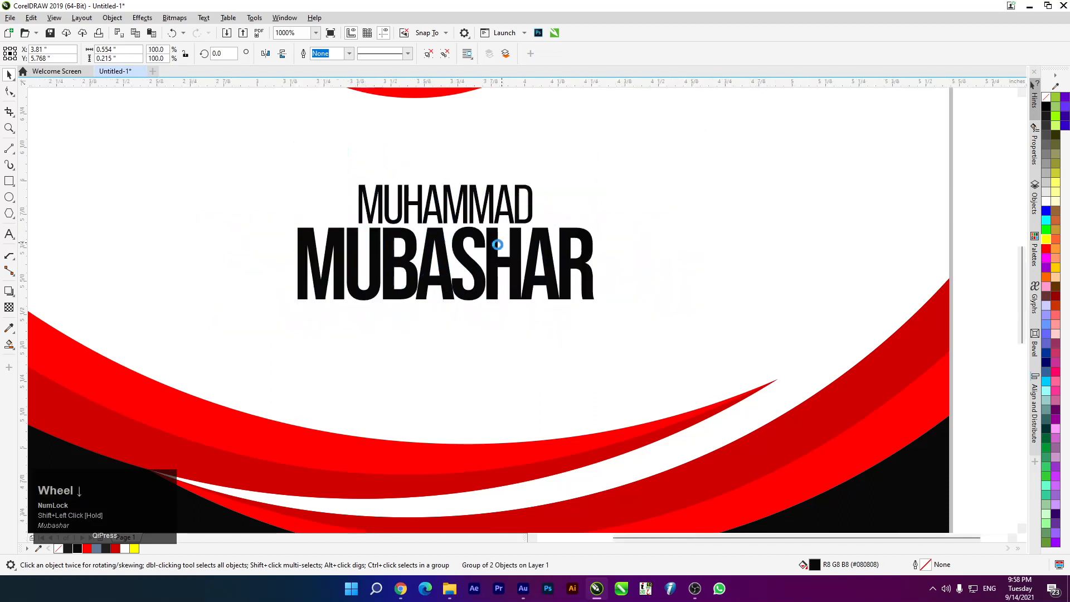
shift+click(483, 155)
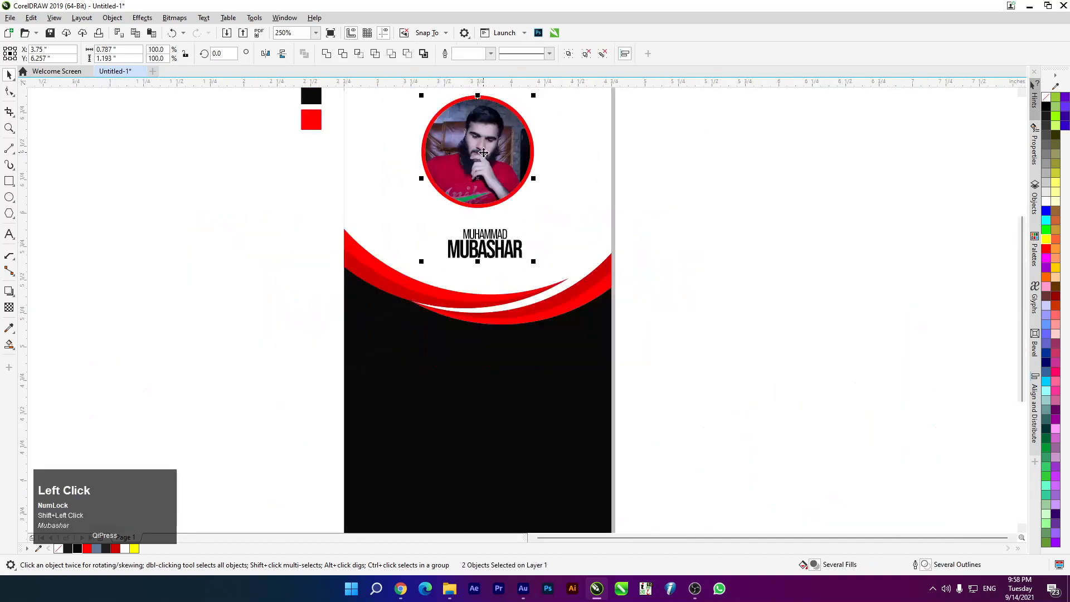
key(c)
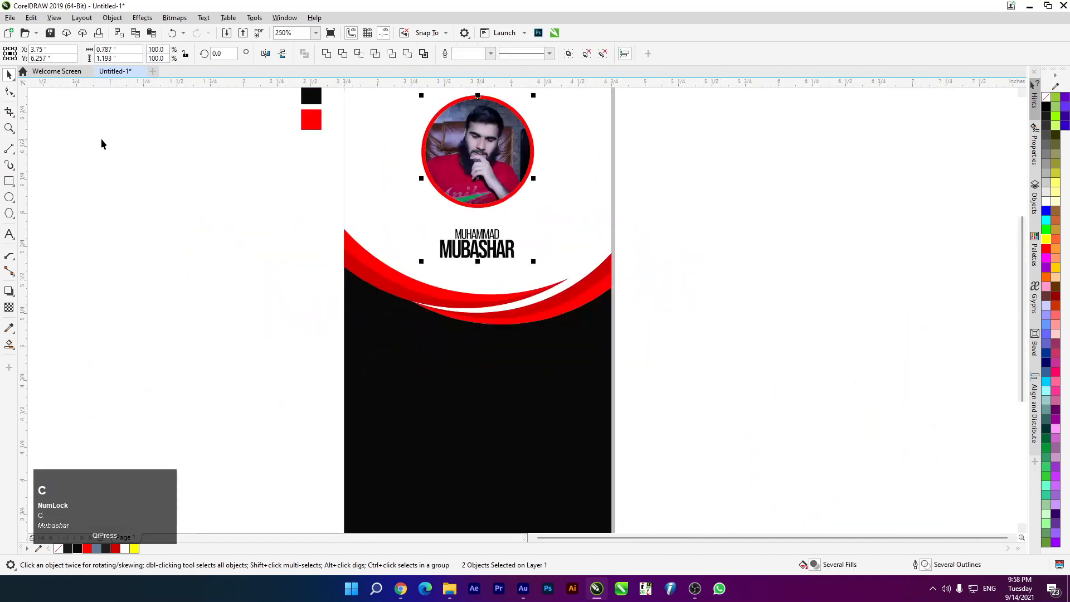
Fine-tune the name group's size and vertical position with arrow-key nudges
click(296, 287)
click(479, 243)
key(Up)
key(Up)
key(Up)
key(Up)
key(Up)
key(Up)
key(Up)
key(Up)
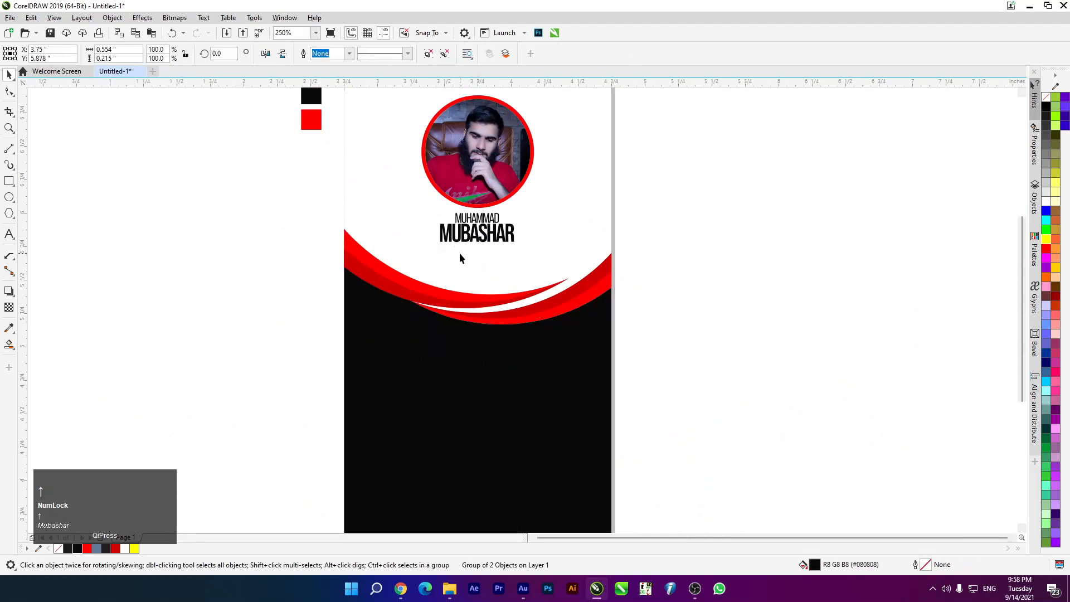
key(Up)
scroll(463, 250, up, 2)
drag(366, 219, 335, 230)
scroll(483, 195, down, 3)
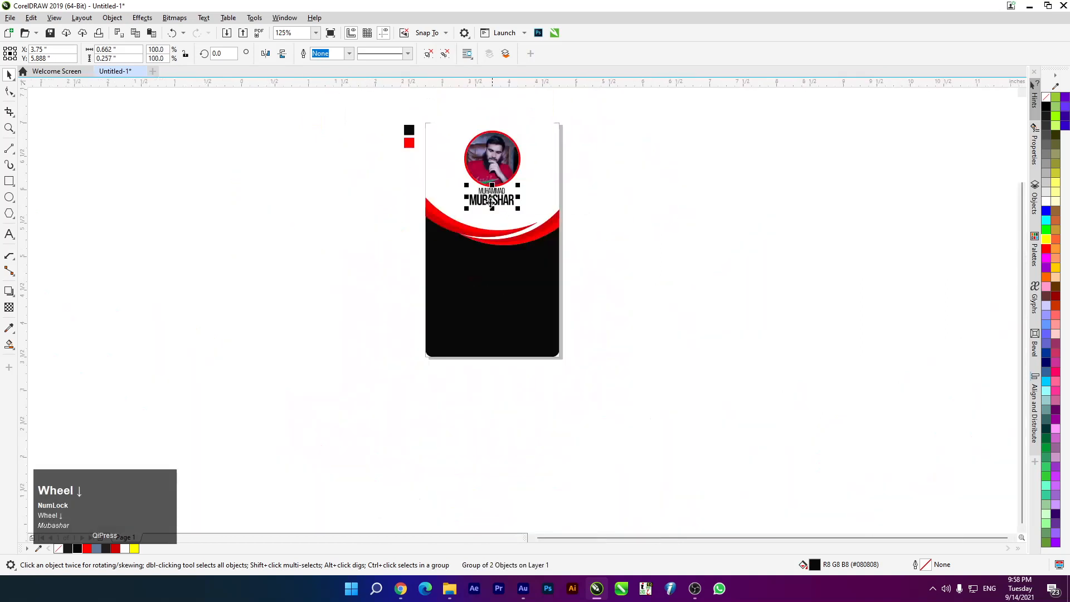
scroll(490, 201, up, 1)
key(Down)
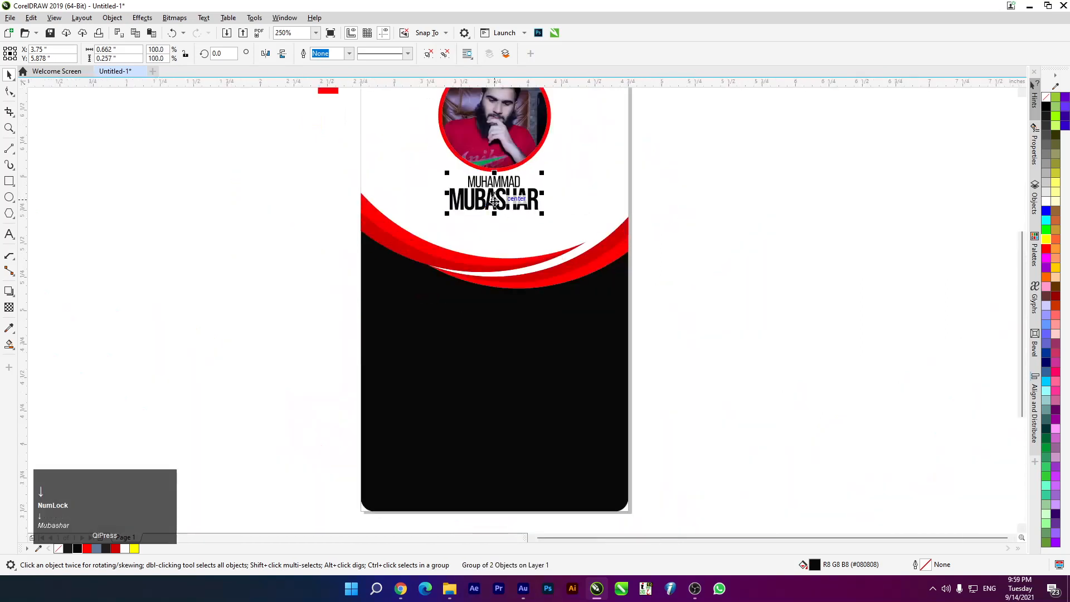
key(Down)
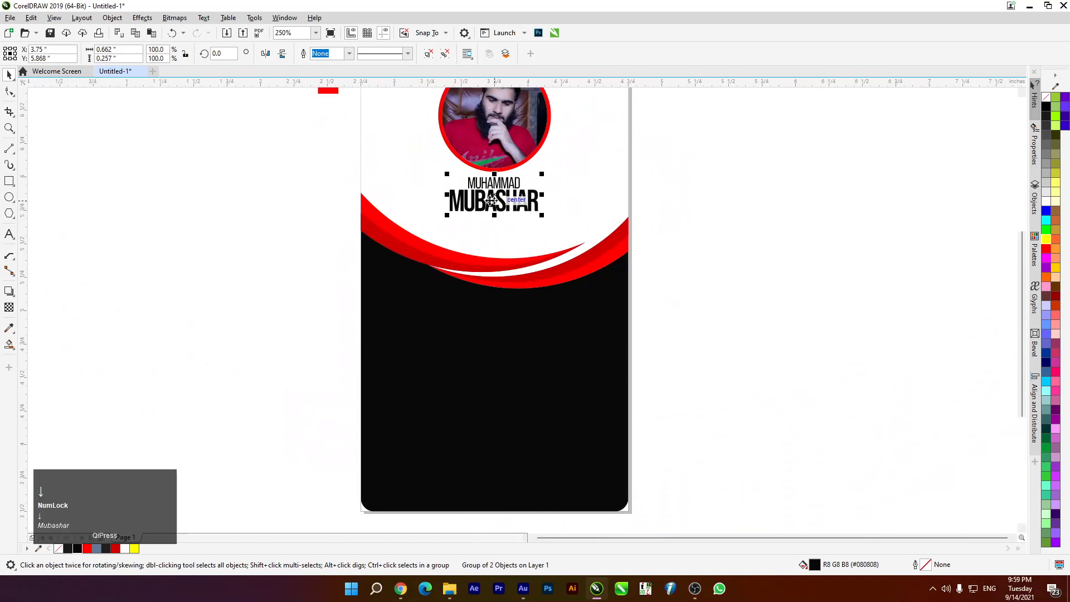
Nudge the photo and the name group slightly up, then zoom to show all objects
click(490, 130)
key(Up)
key(Up)
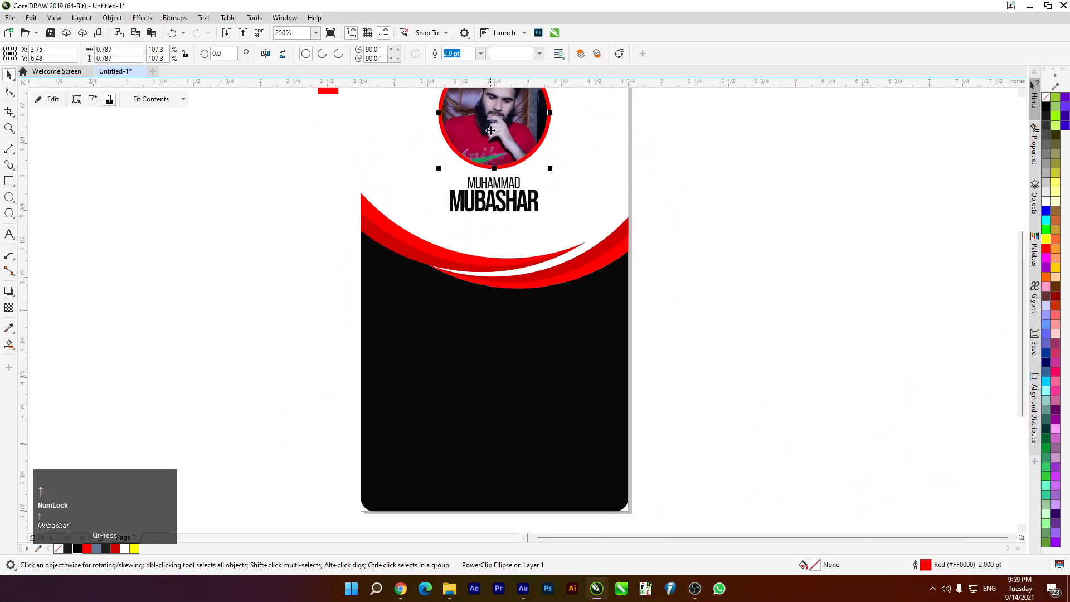
scroll(490, 130, down, 2)
scroll(429, 218, up, 2)
scroll(430, 219, up, 2)
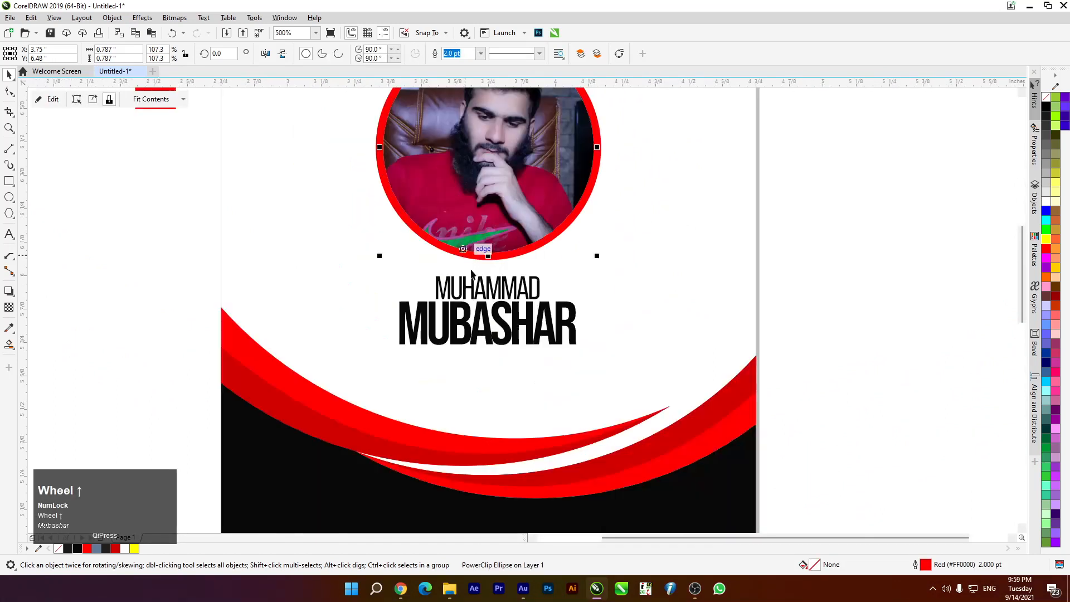
click(491, 333)
key(Up)
key(Up)
key(Up)
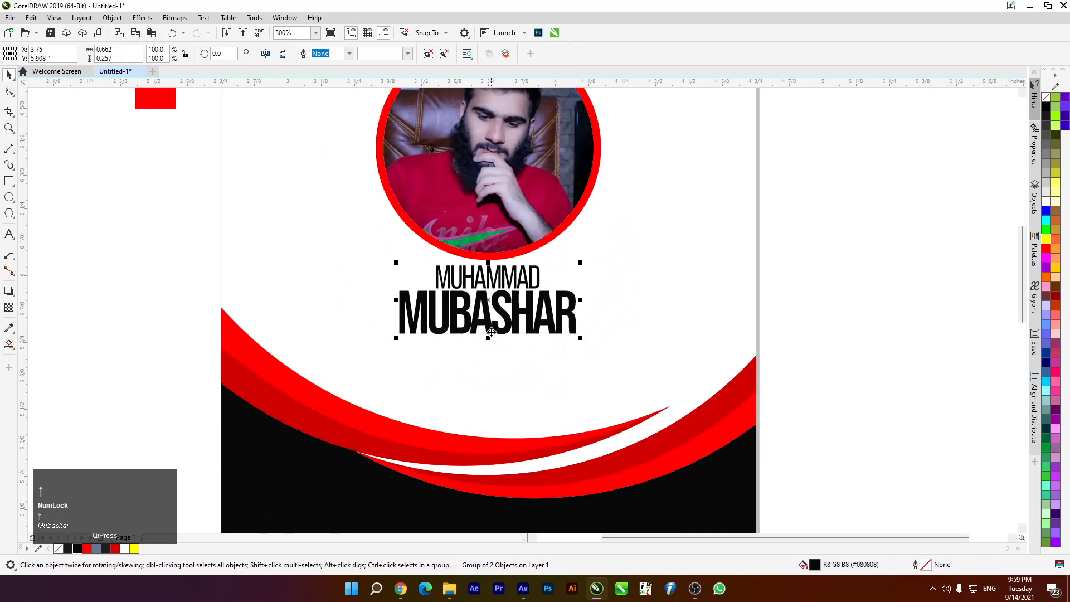
scroll(490, 323, down, 4)
scroll(488, 314, up, 4)
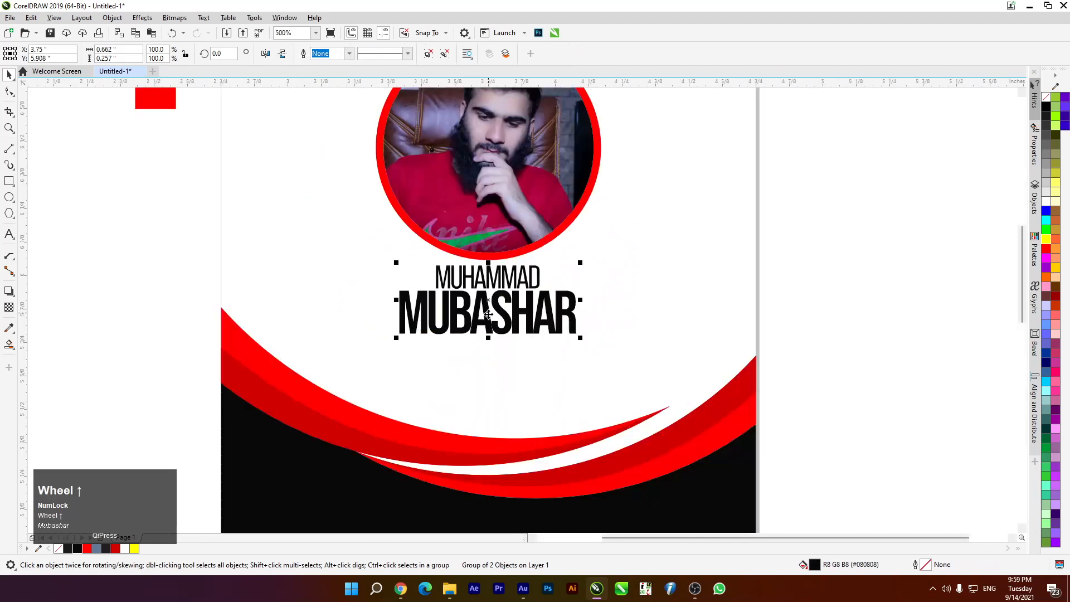
key(F4)
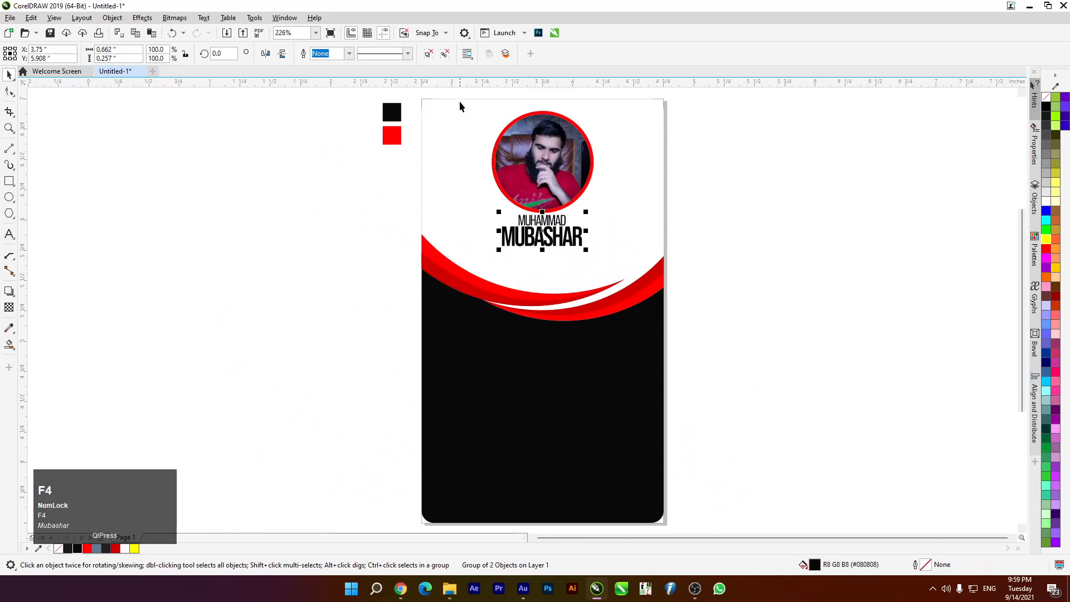
Center the photo and name group, then PowerClip both inside the card rectangle
drag(466, 93, 624, 297)
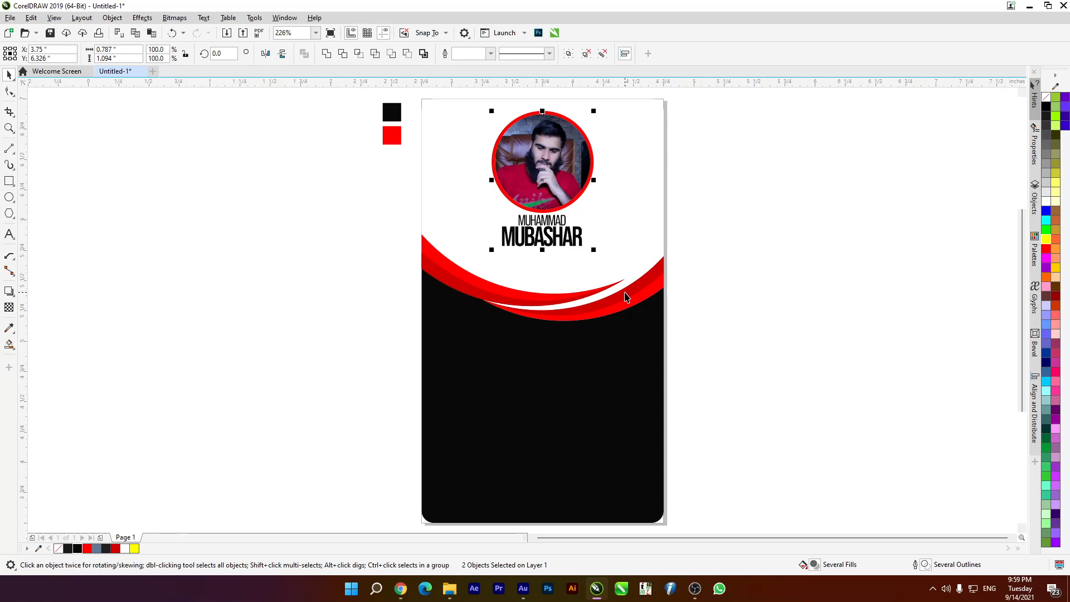
key(c)
drag(328, 210, 634, 279)
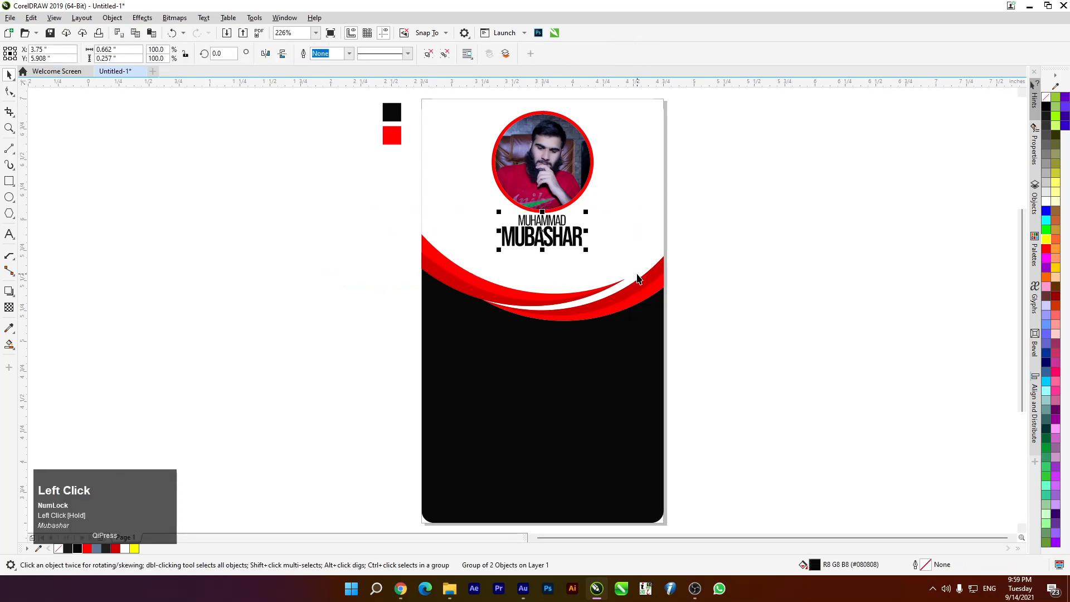
shift+click(531, 190)
right_click(531, 187)
click(624, 322)
click(656, 194)
key(F4)
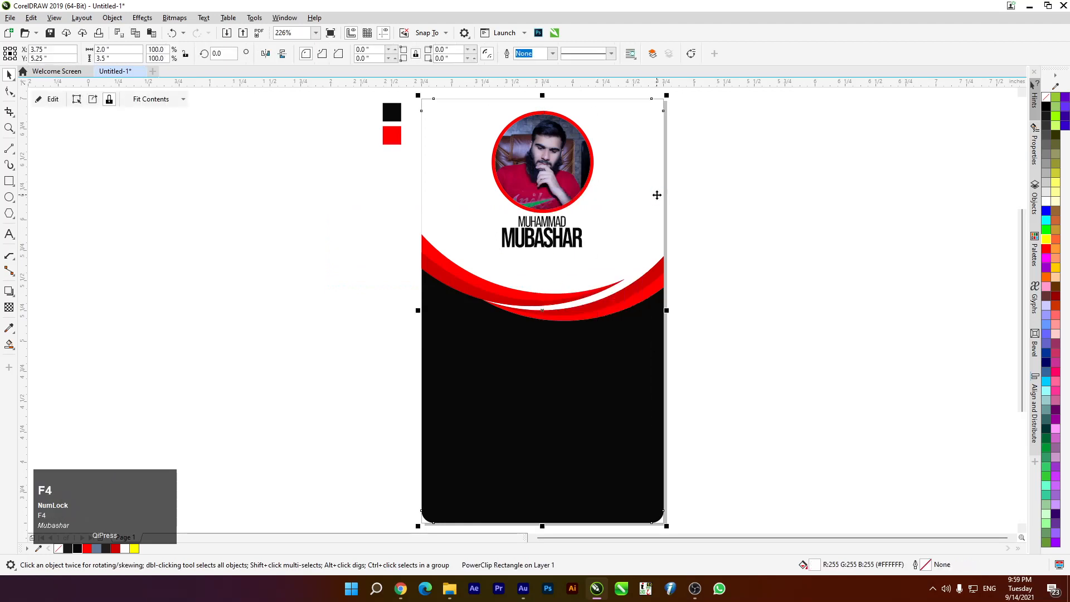
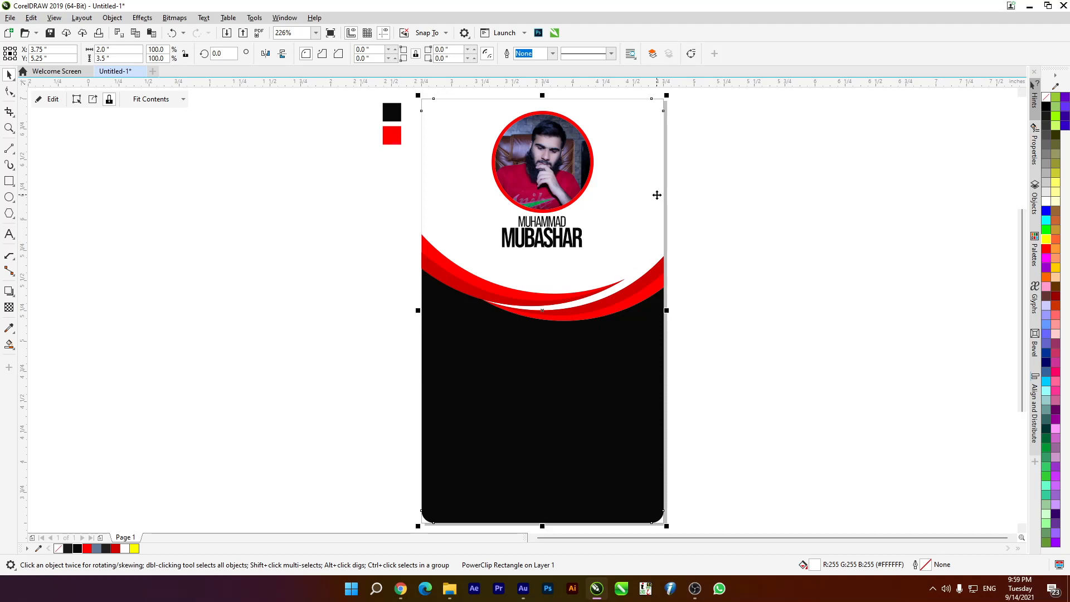
Restore the CorelDRAW window and browse to the Documents folder in File Explorer
click(1048, 6)
key(super+e)
double_click(514, 59)
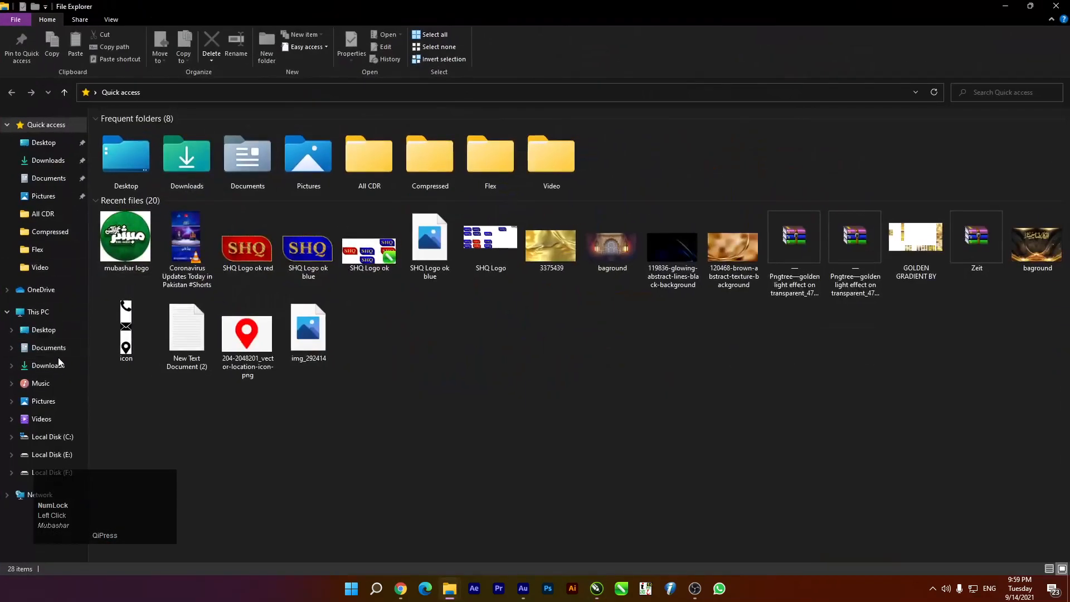
click(51, 348)
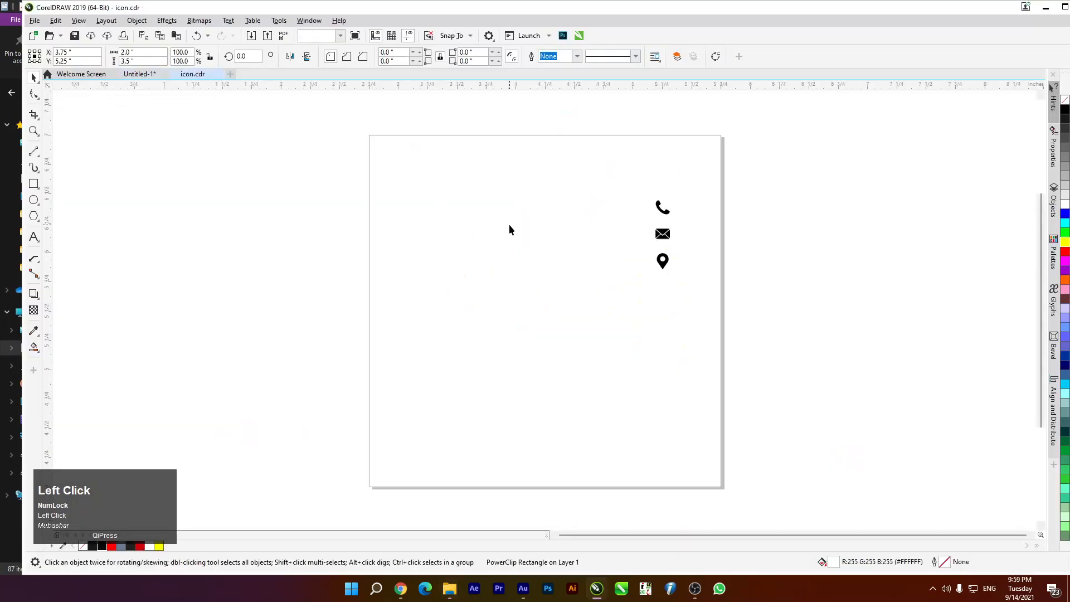
Select the phone, mail and location icons in icon.cdr and move them left
scroll(661, 199, up, 3)
drag(608, 193, 737, 467)
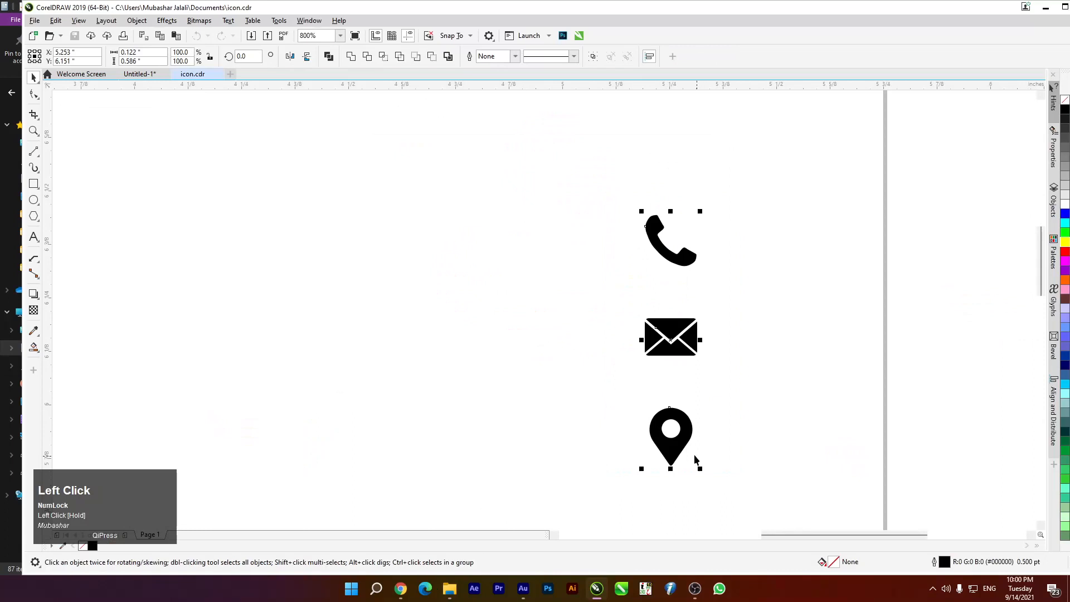
drag(679, 443, 317, 373)
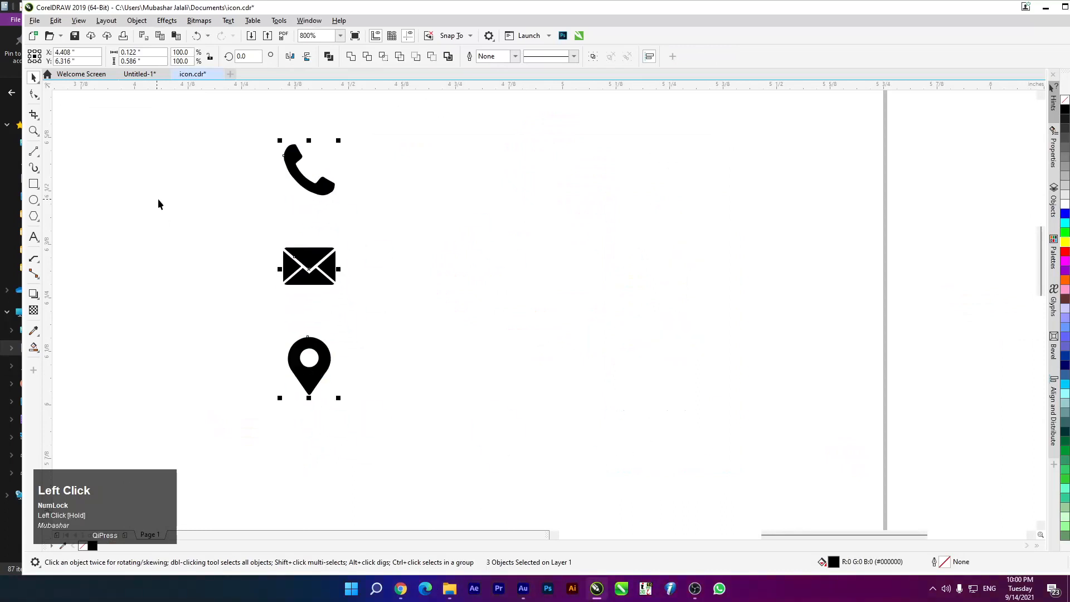
Open the contact-details text file from the desktop, then copy the three icons in CorelDRAW
drag(905, 1, 1020, 86)
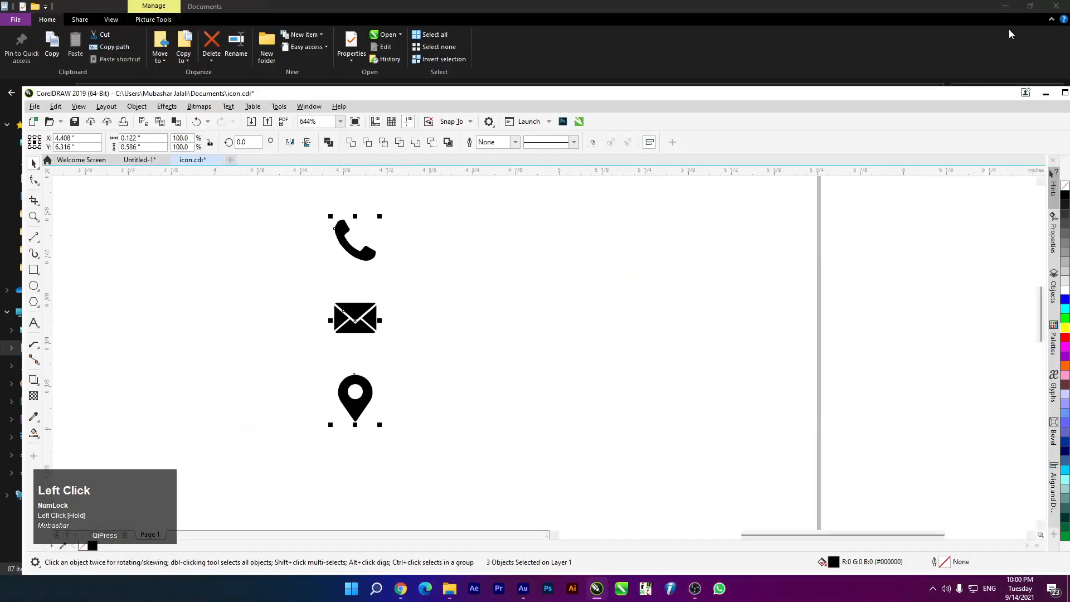
click(1000, 10)
click(1002, 10)
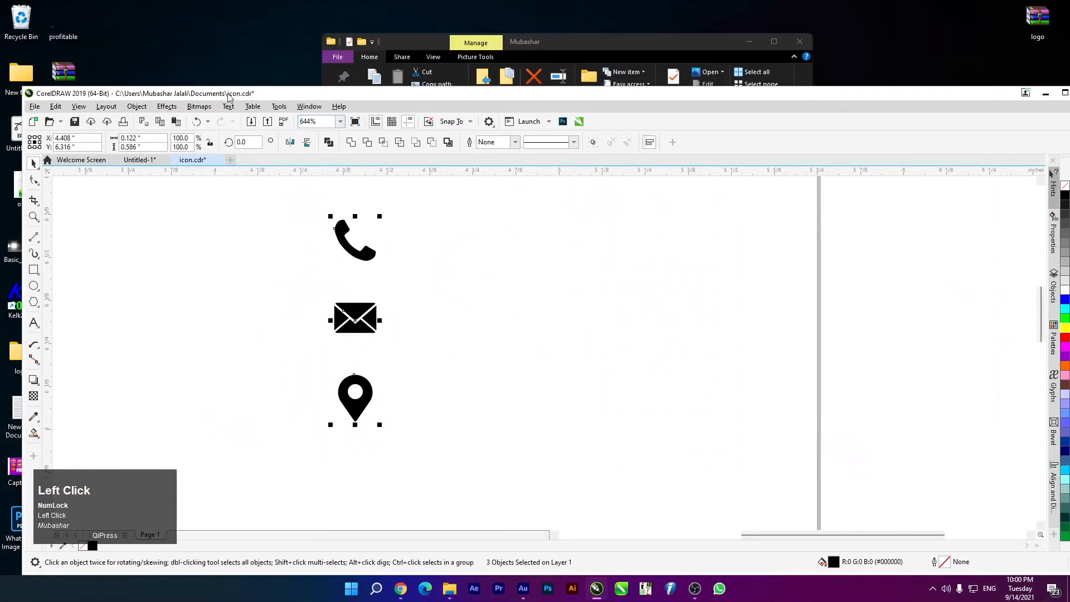
double_click(73, 457)
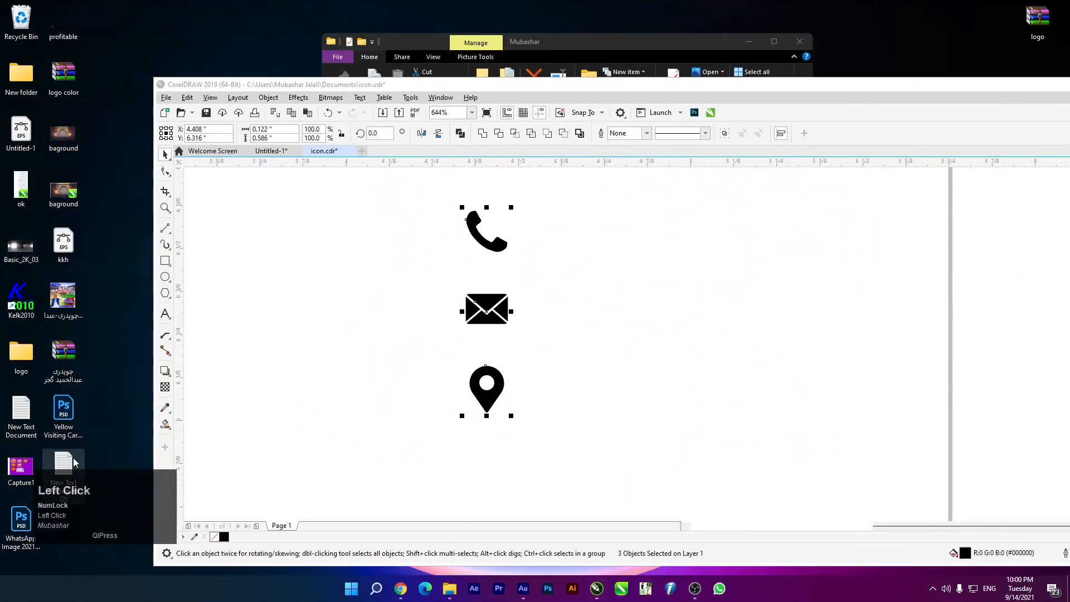
double_click(864, 81)
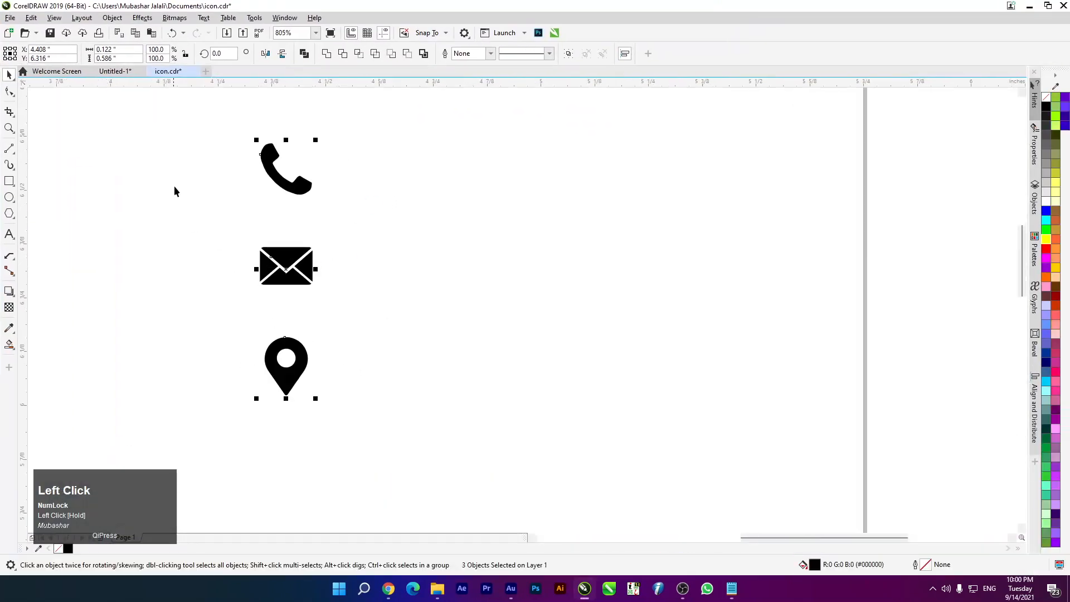
key(ctrl+c)
Paste the icons onto the business card, move them into the black panel and make them white
click(108, 79)
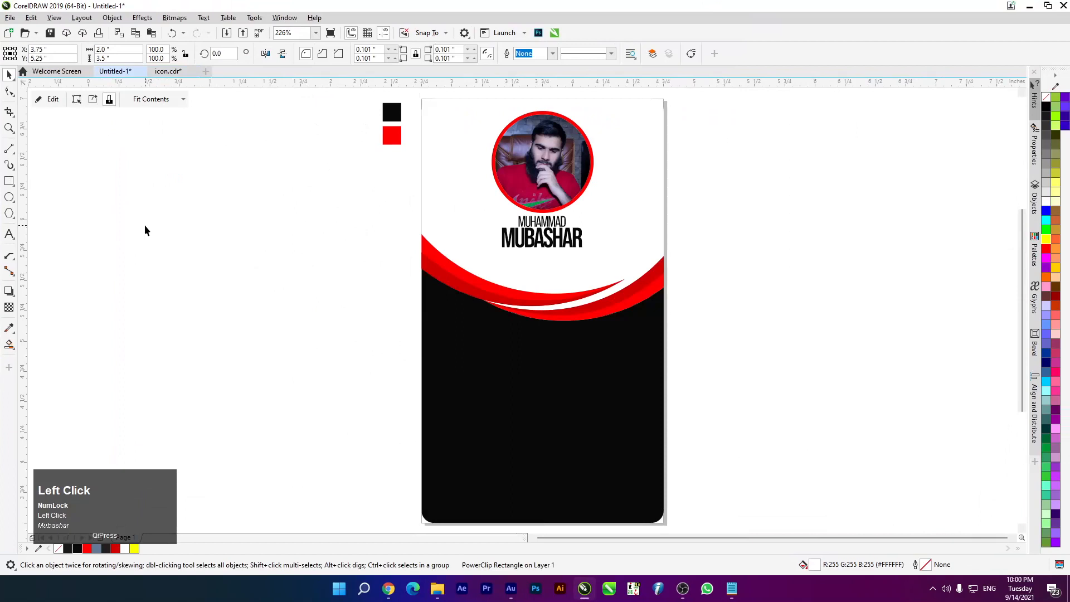
click(145, 226)
key(ctrl+v)
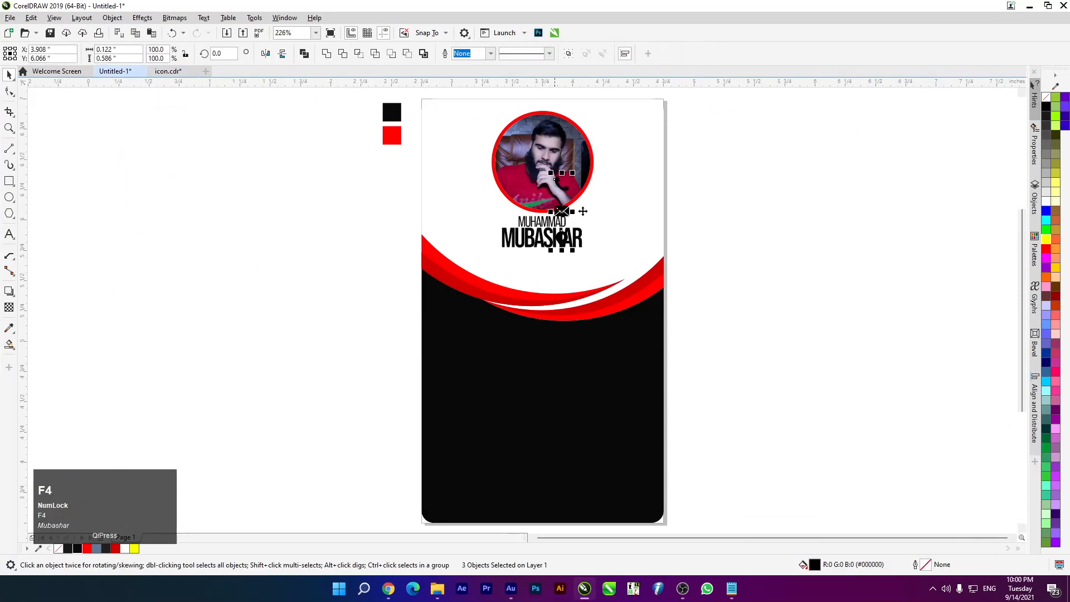
drag(564, 212, 485, 390)
drag(292, 307, 561, 458)
click(1047, 203)
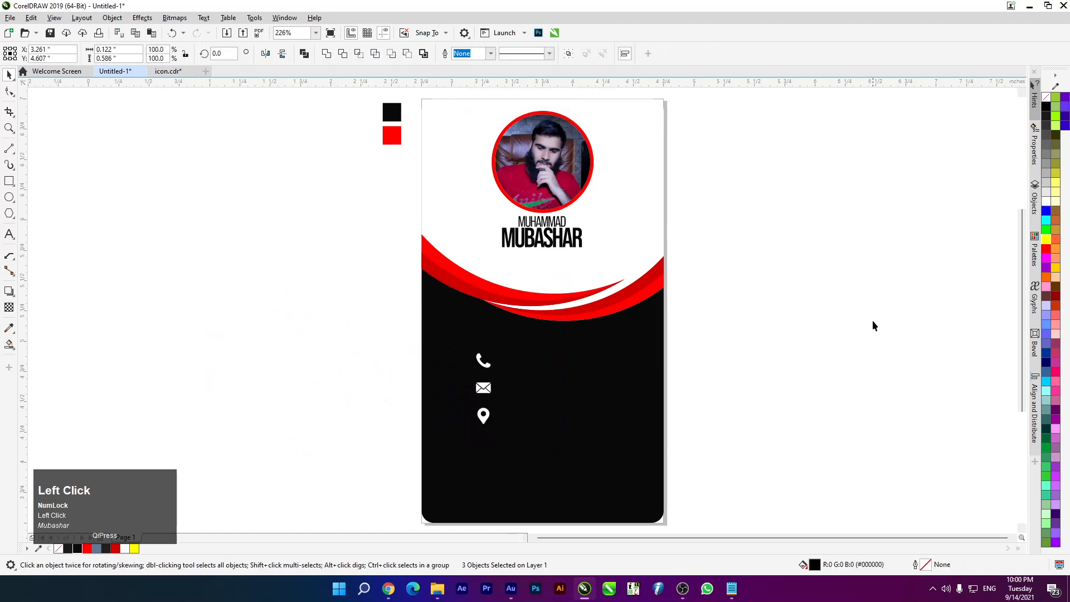
Check the card's PowerClip contents, then finish editing them
click(805, 324)
click(528, 240)
click(308, 243)
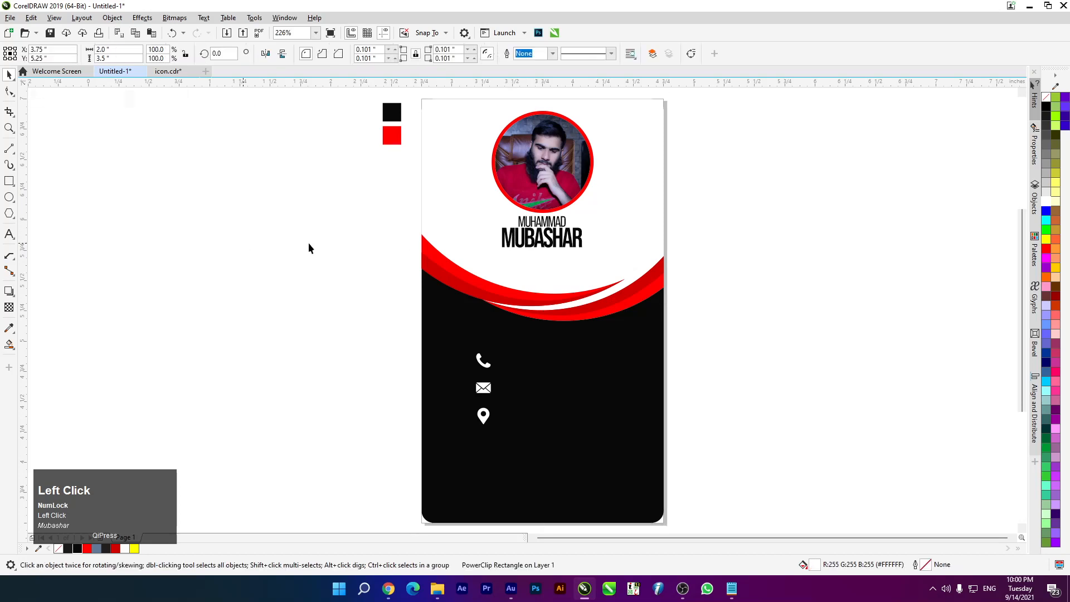
double_click(515, 241)
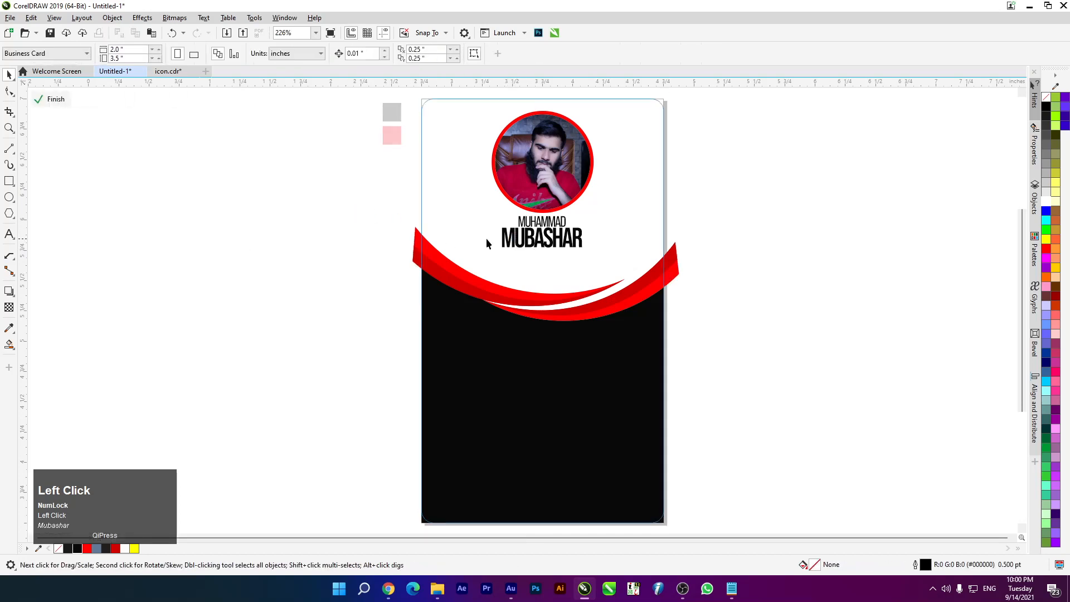
click(531, 241)
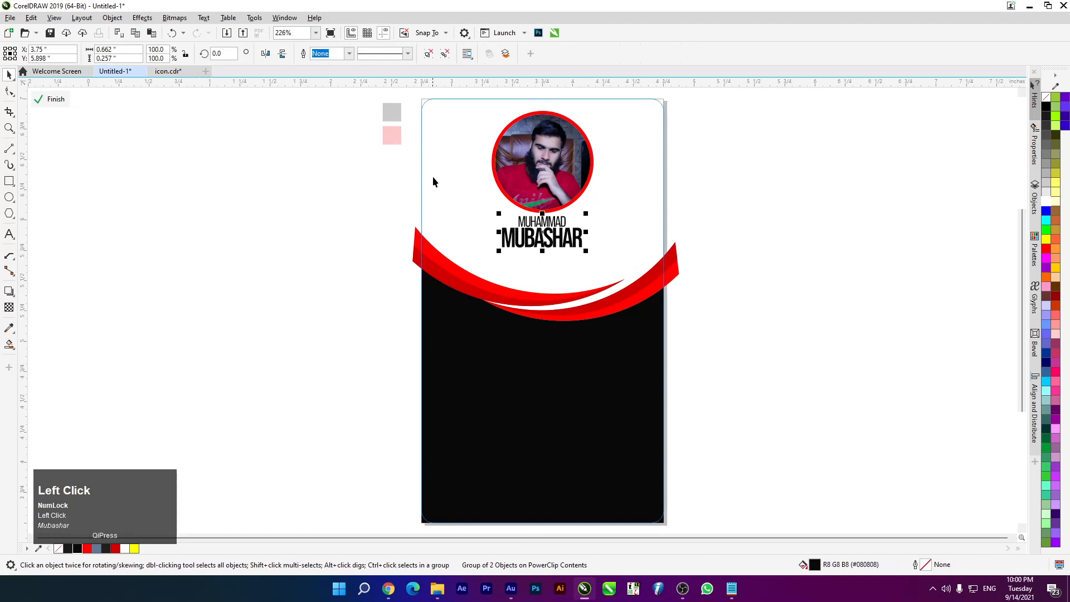
click(54, 99)
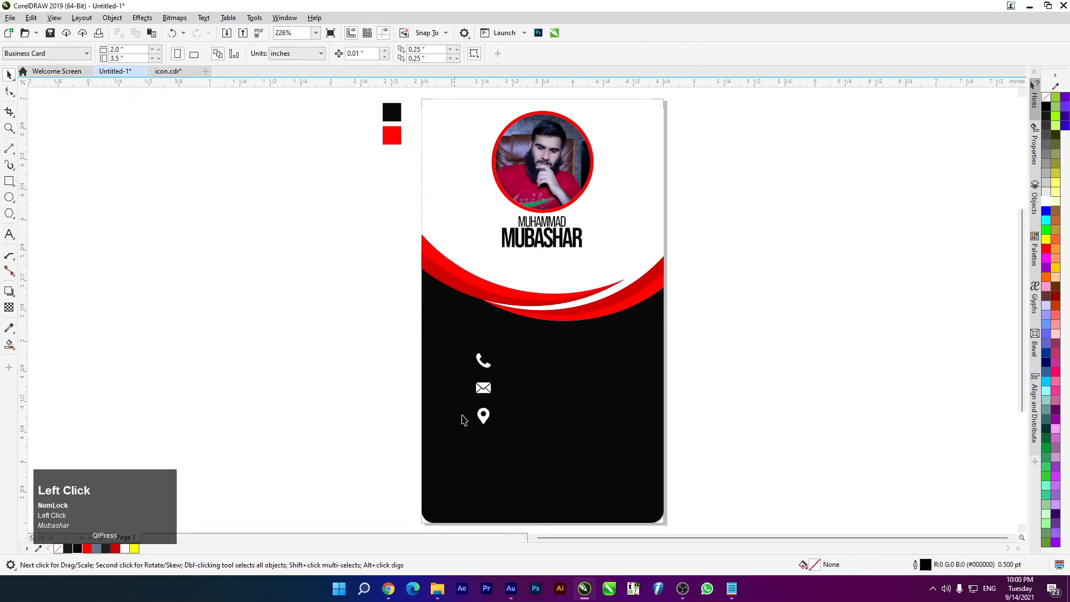
Nudge the three icons down, move them off the card to the right and color them red
scroll(462, 419, up, 2)
scroll(313, 331, down, 2)
drag(301, 291, 431, 390)
key(Down)
key(Down)
key(Down)
scroll(411, 402, down, 2)
scroll(414, 397, up, 2)
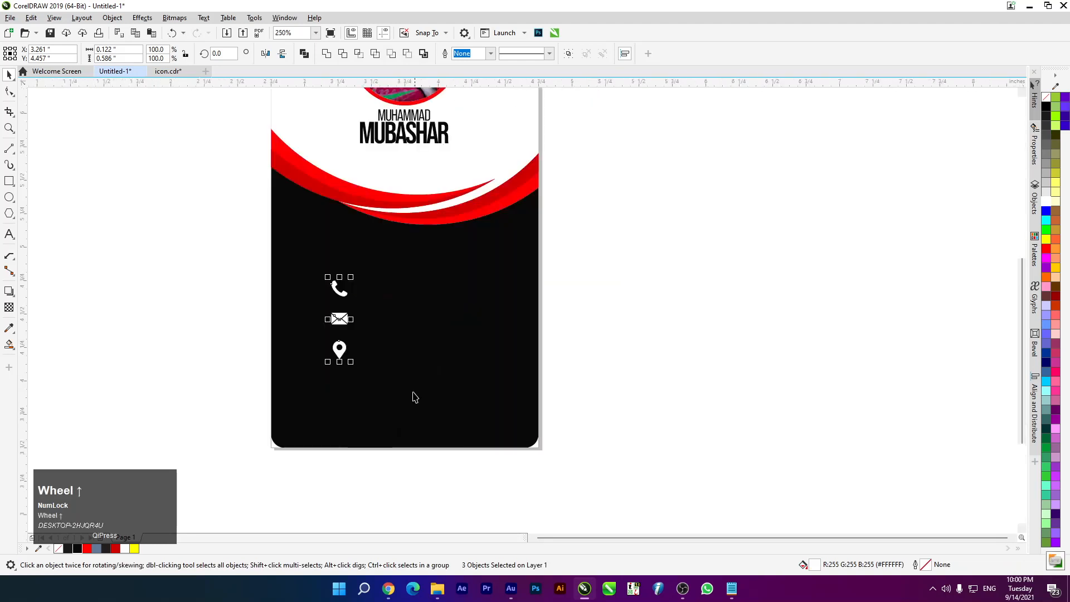
key(Down)
scroll(336, 356, up, 2)
drag(337, 357, 845, 378)
scroll(394, 373, down, 2)
scroll(453, 377, up, 2)
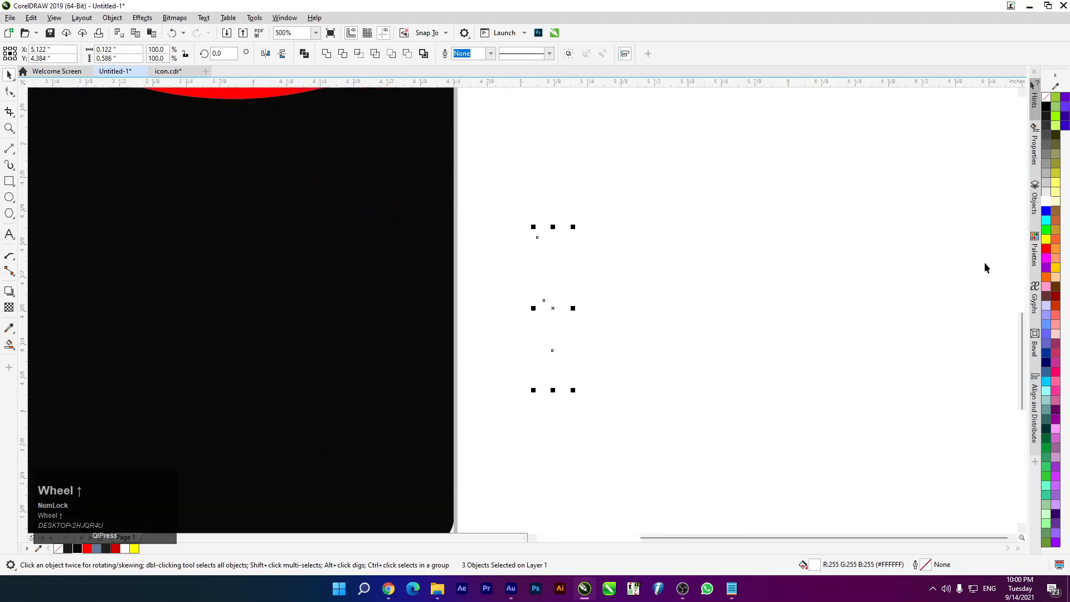
click(1045, 248)
Reposition the red icons on the blank area beside the card and deselect them
scroll(520, 286, down, 2)
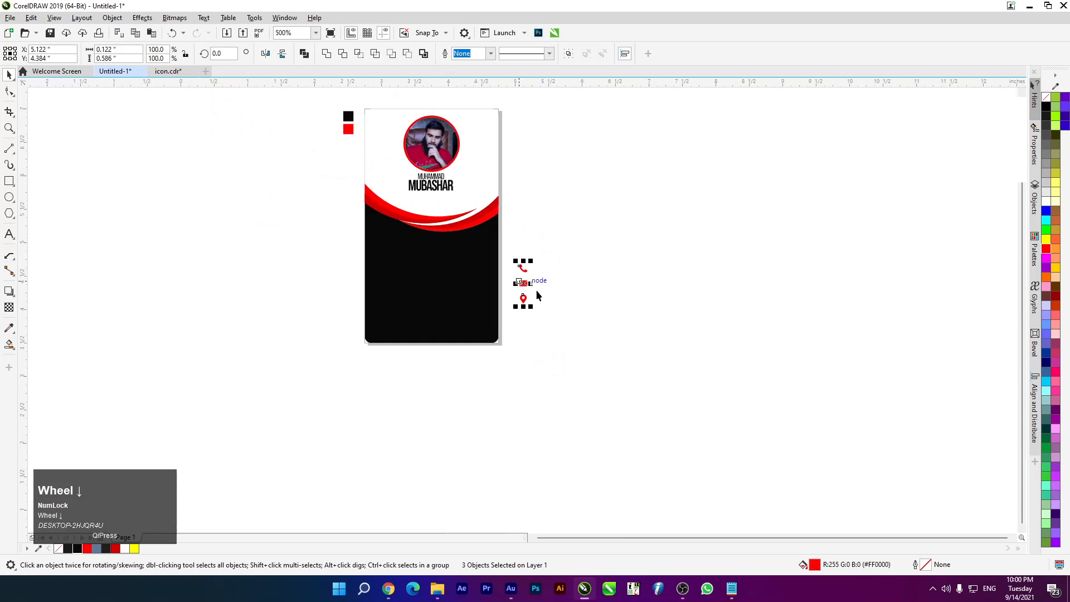
scroll(563, 305, up, 2)
drag(418, 230, 167, 245)
scroll(356, 261, down, 4)
scroll(270, 244, up, 2)
drag(350, 280, 549, 279)
scroll(582, 252, up, 2)
scroll(368, 279, down, 2)
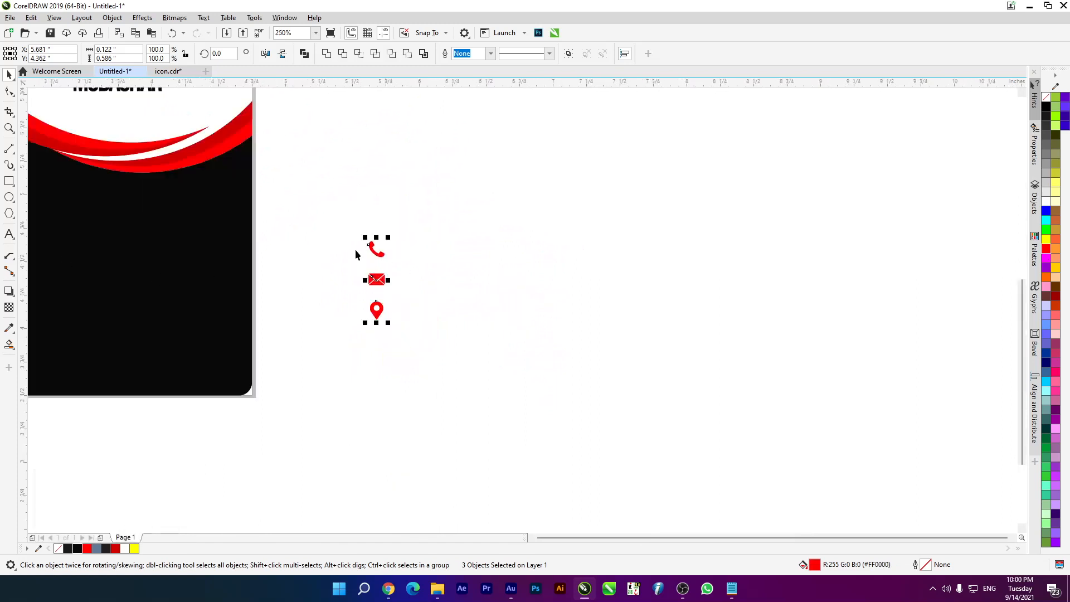
scroll(324, 255, down, 4)
scroll(365, 246, up, 2)
scroll(365, 247, up, 1)
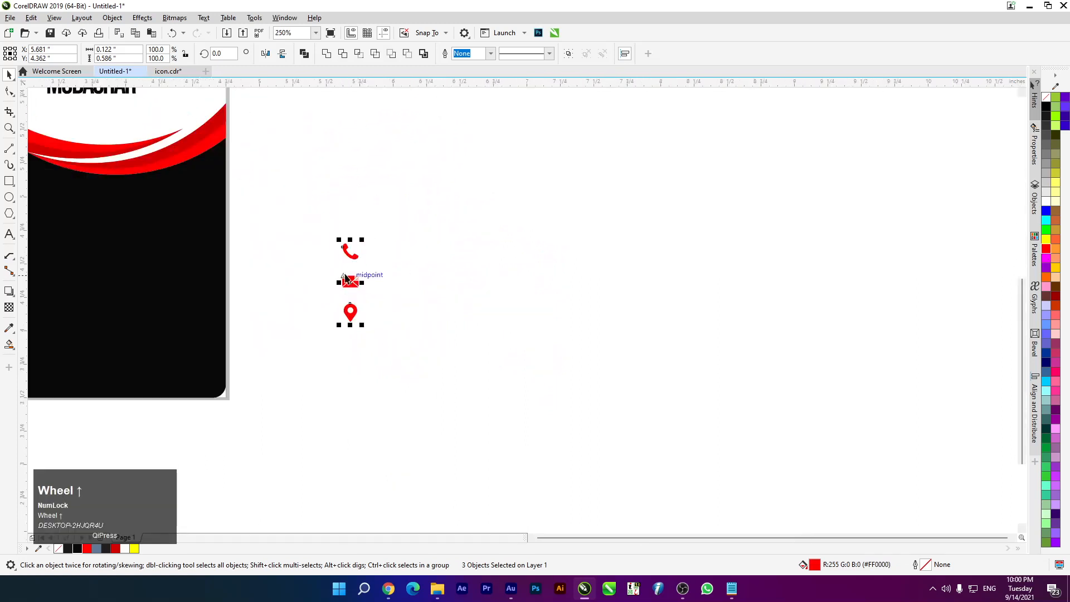
drag(350, 276, 343, 250)
click(362, 300)
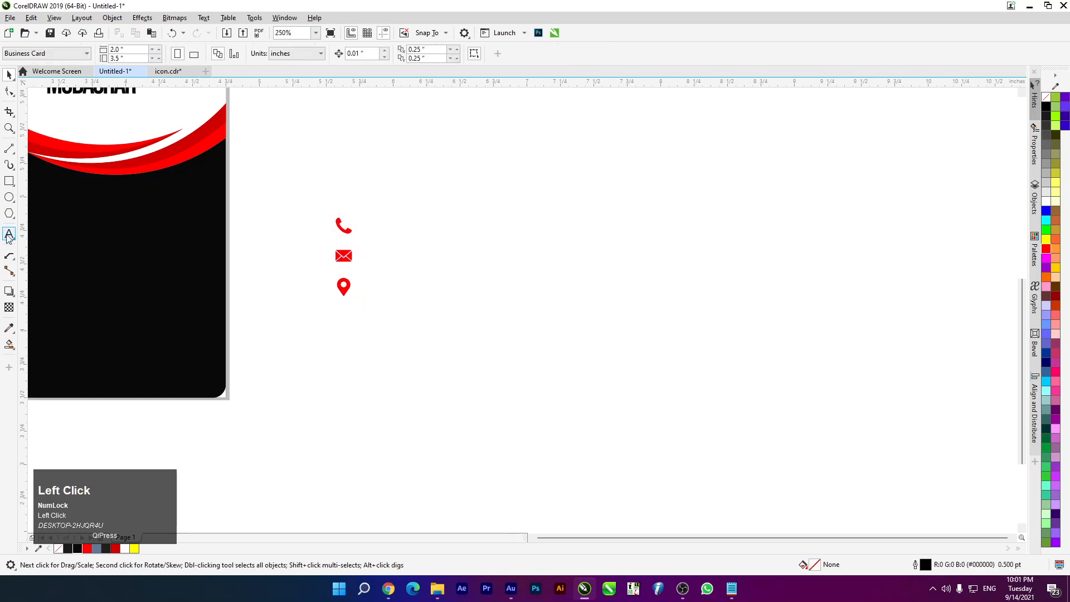
Add the phone number copied from the Notepad notes as a text line right of the icons
click(8, 234)
click(434, 255)
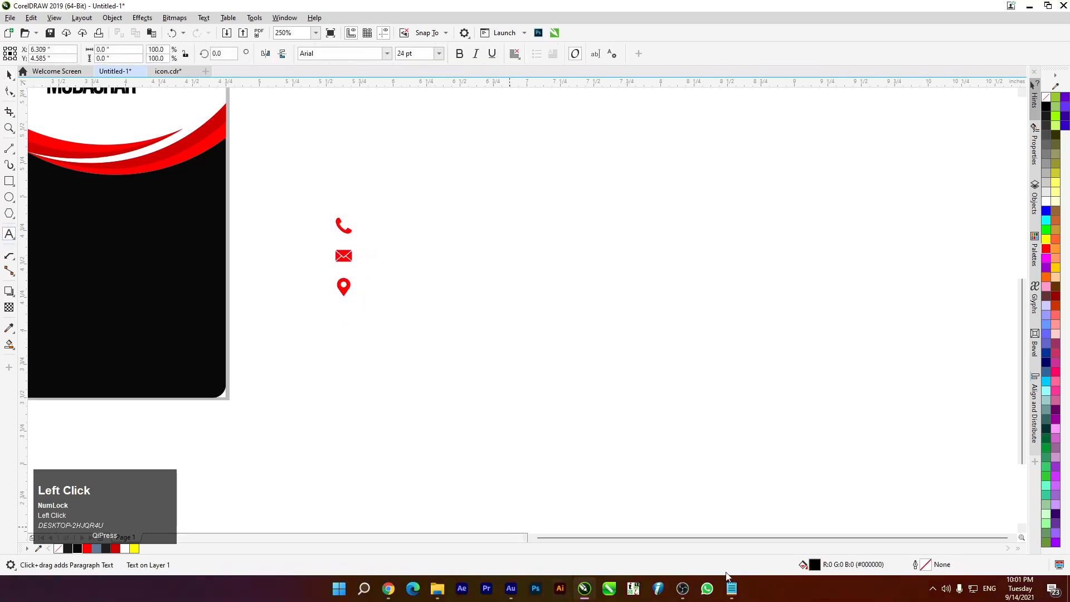
click(731, 588)
drag(279, 156, 56, 161)
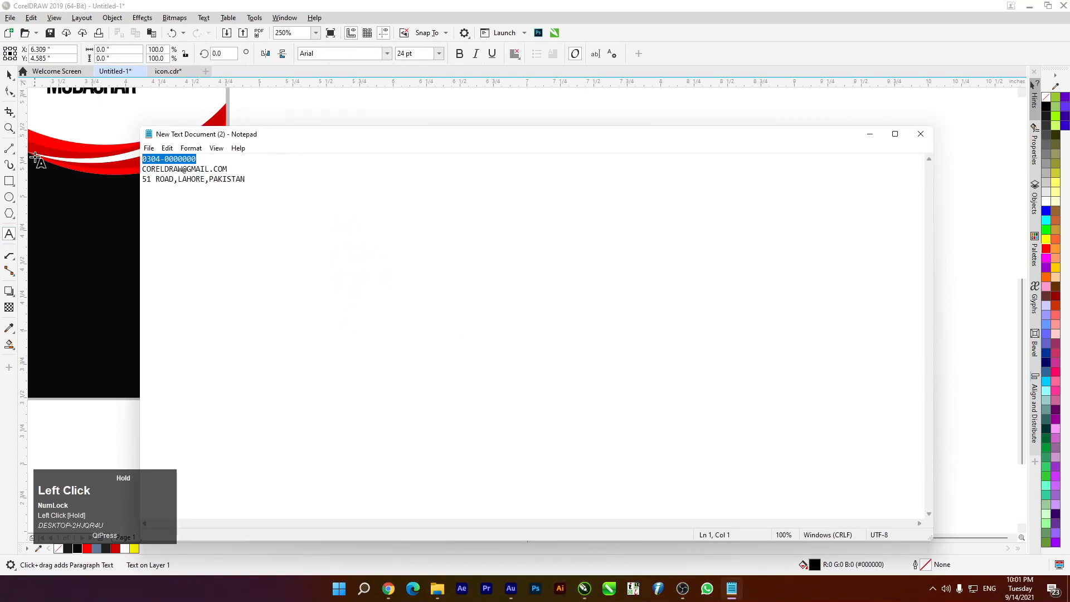
key(ctrl+c)
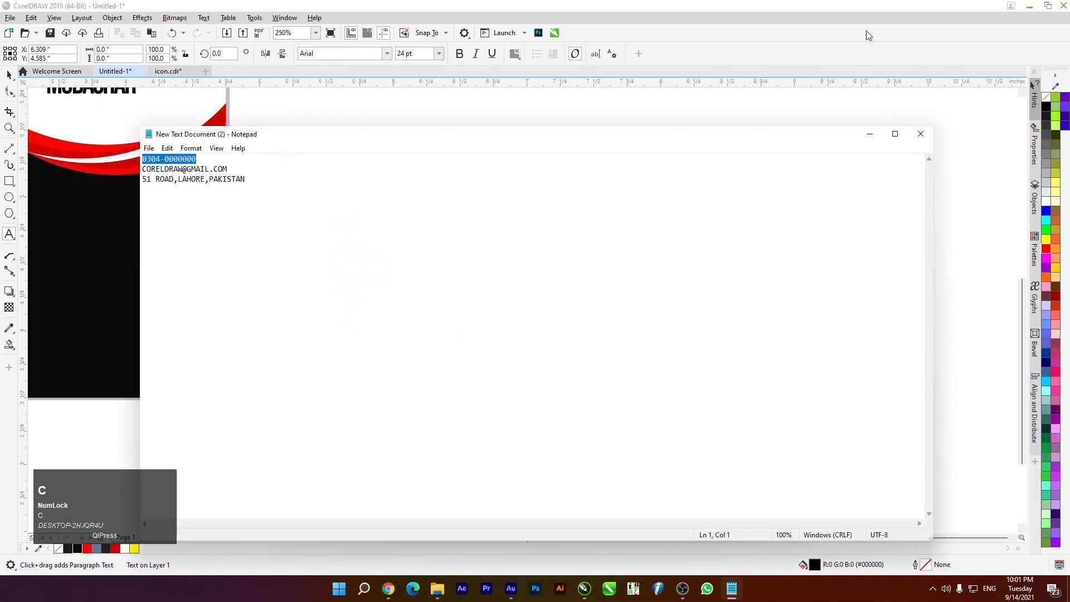
click(869, 134)
key(ctrl+v)
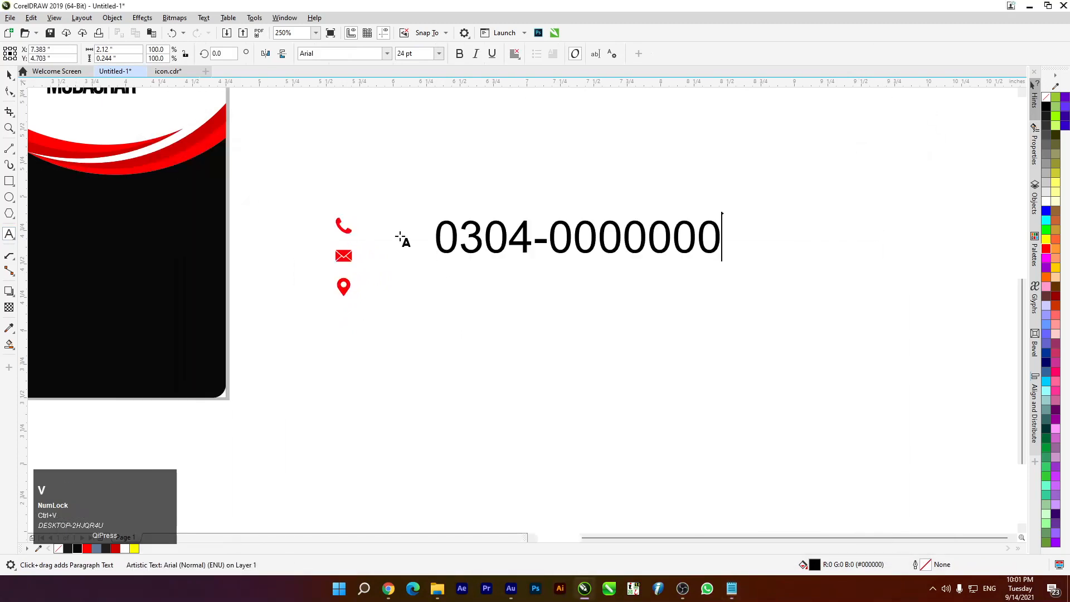
click(10, 71)
Make two duplicates of the phone-number line stacked below it
drag(530, 232, 526, 348)
right_click(531, 297)
right_click(526, 348)
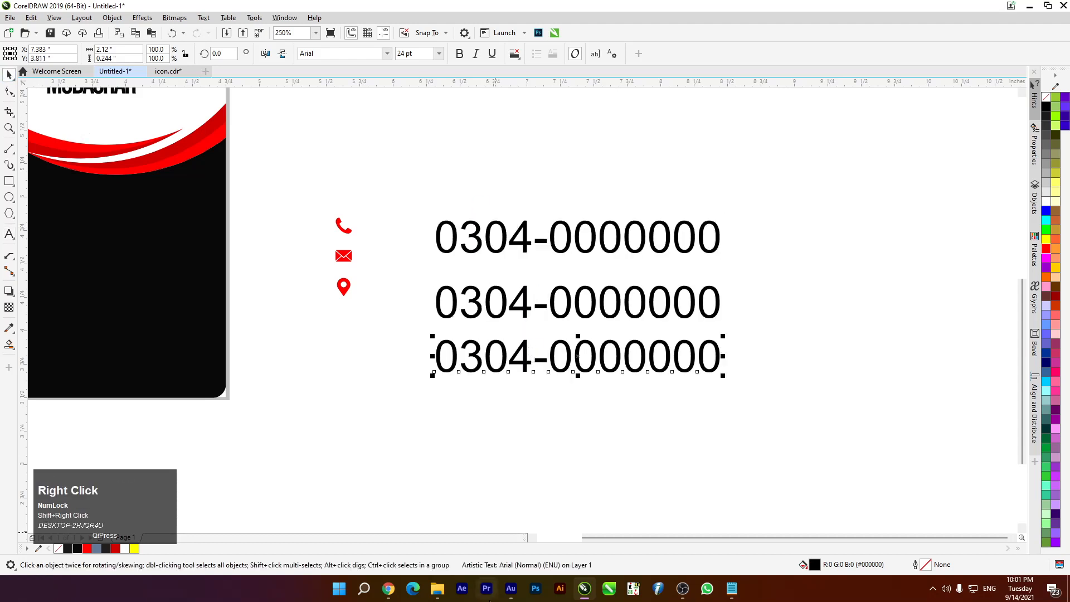
Replace the second line's text with the e-mail address copied from the notes
click(731, 589)
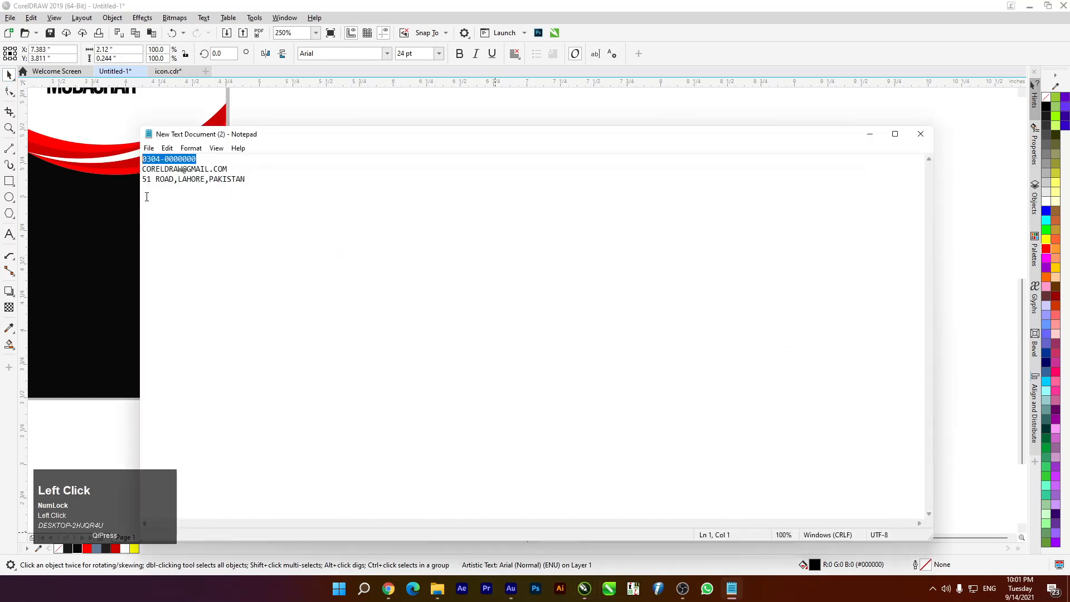
drag(244, 170, 108, 170)
key(ctrl+c)
click(868, 135)
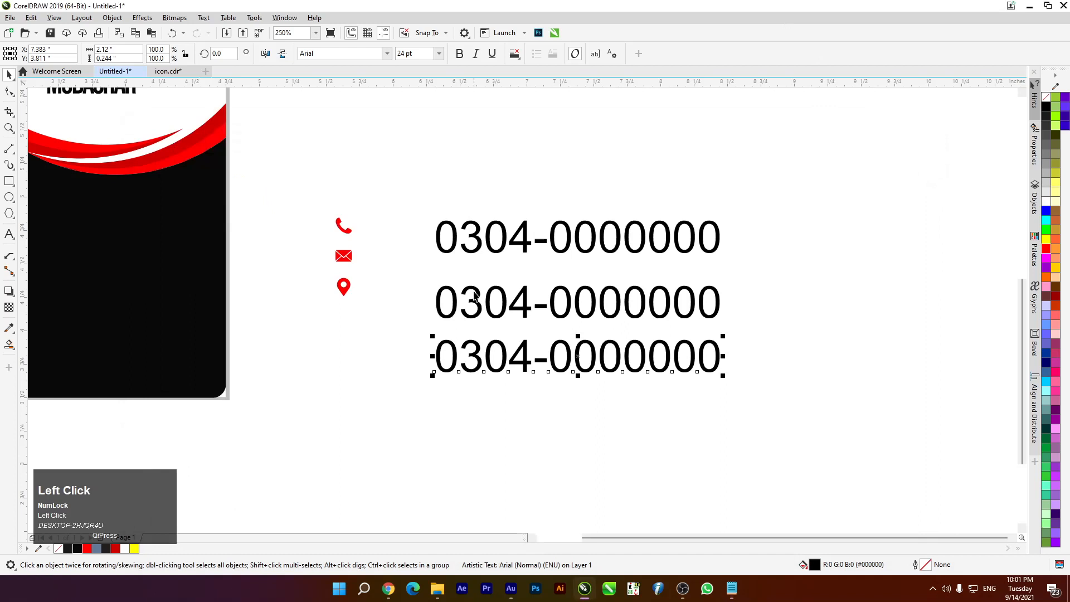
click(488, 302)
key(t)
click(8, 234)
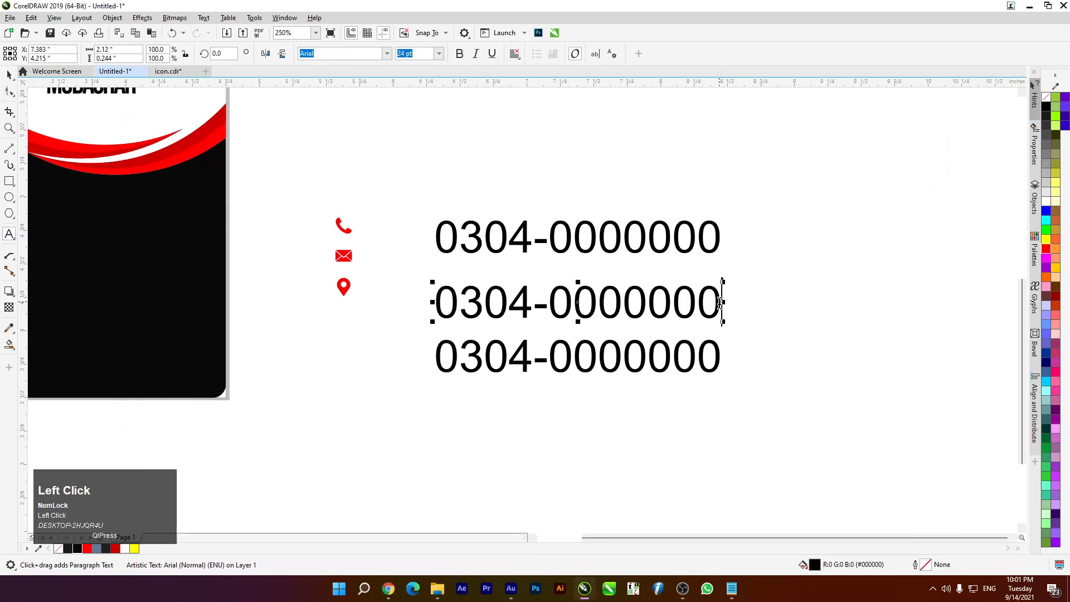
key(BackSpace)
key(BackSpace)
key(BackSpace)
key(BackSpace)
key(BackSpace)
key(BackSpace)
key(BackSpace)
key(BackSpace)
key(BackSpace)
key(BackSpace)
key(BackSpace)
key(BackSpace)
key(ctrl+v)
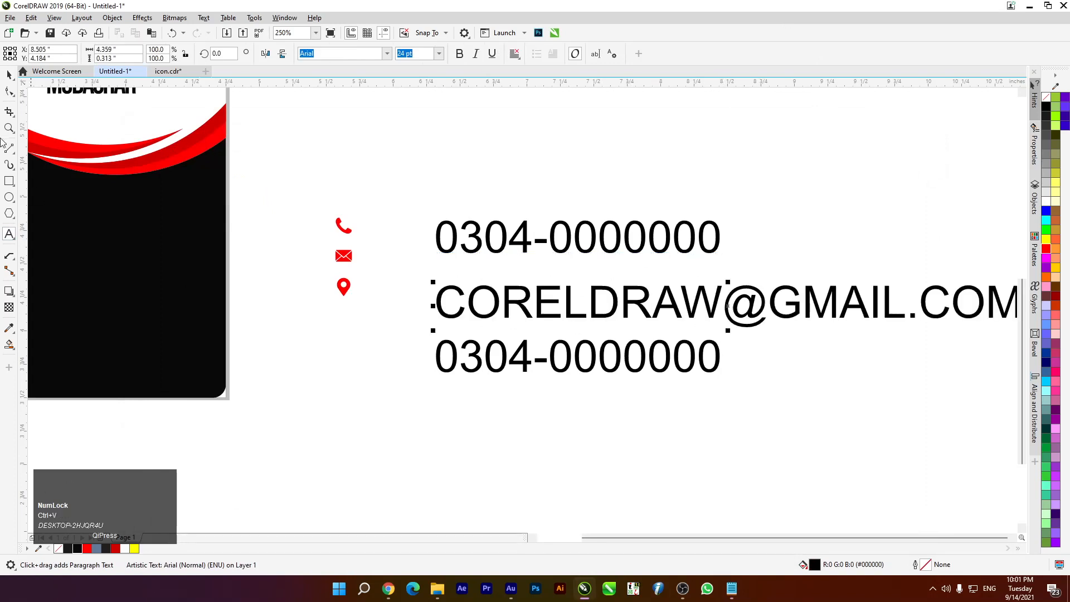
click(9, 74)
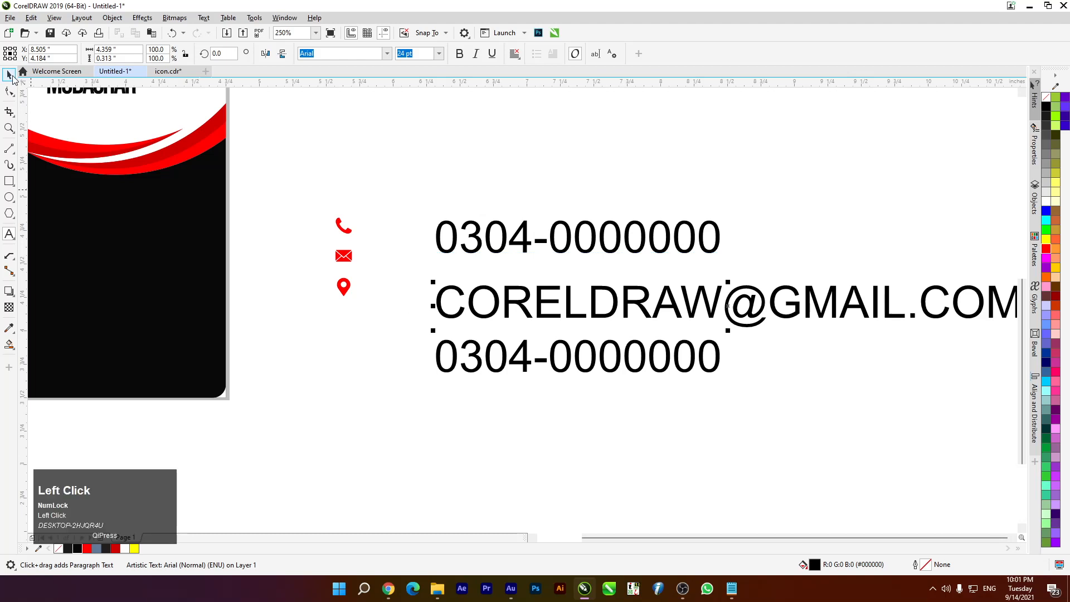
Replace the third line's text with the street address copied from the notes
click(523, 360)
click(732, 592)
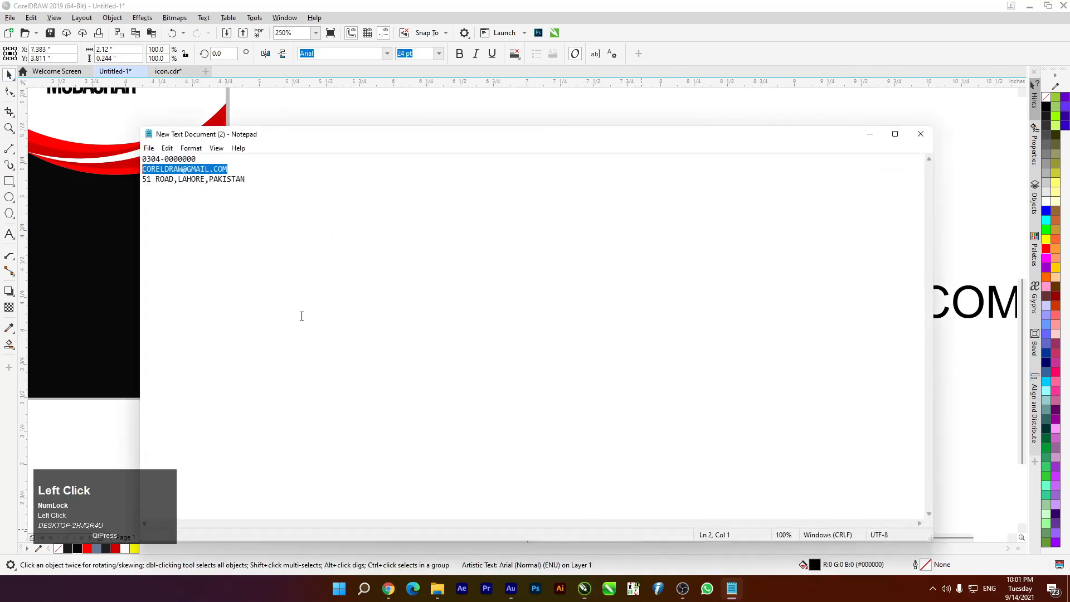
drag(262, 179, 142, 179)
key(ctrl+c)
click(873, 139)
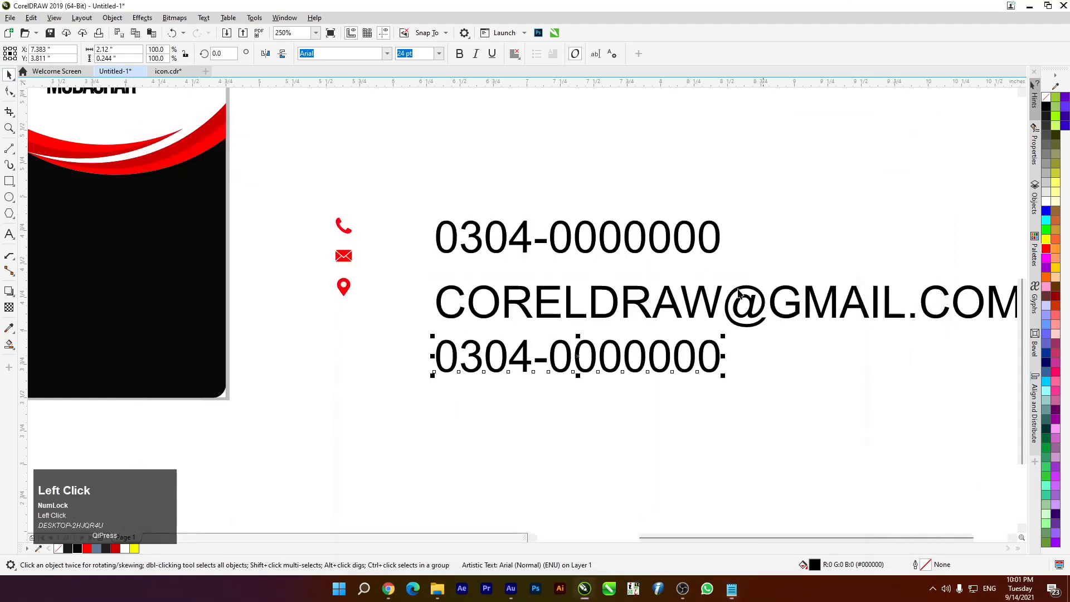
click(14, 236)
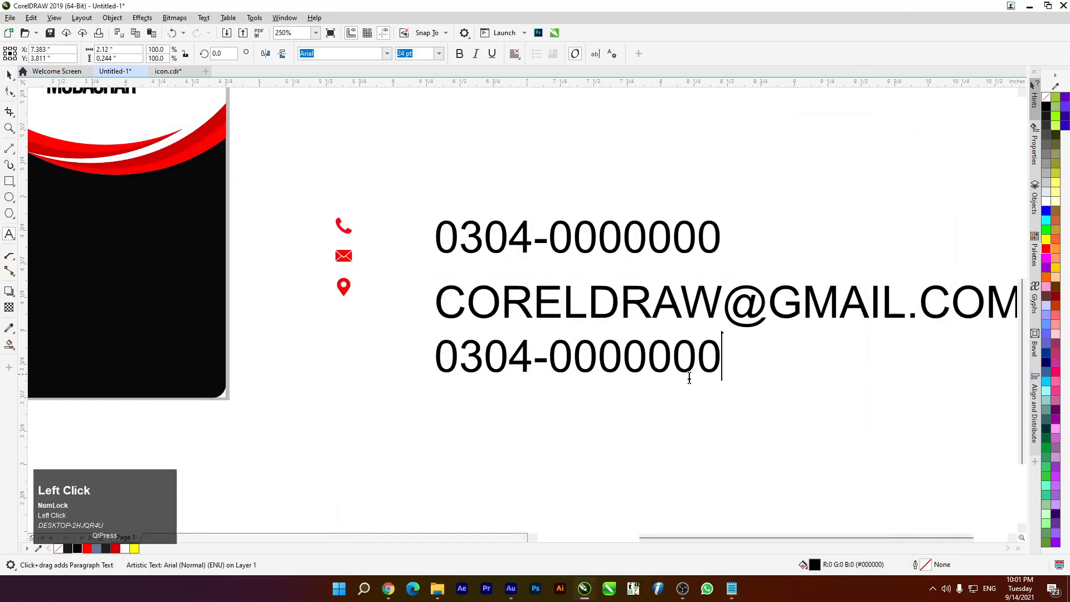
double_click(719, 348)
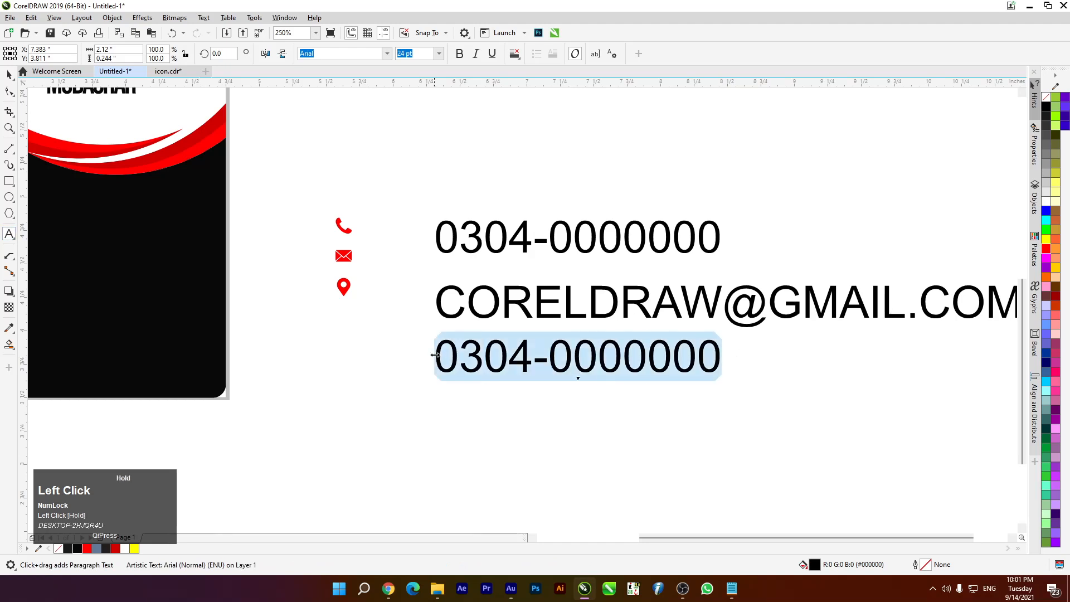
key(ctrl+v)
click(8, 74)
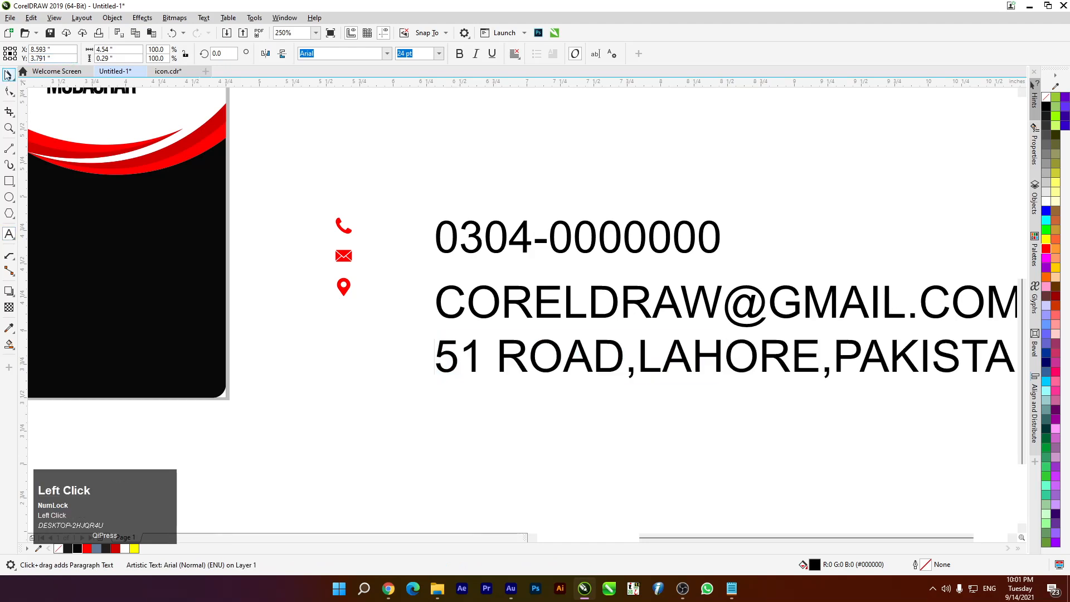
Select all three contact lines together
scroll(390, 231, down, 3)
scroll(420, 244, up, 3)
scroll(421, 245, down, 4)
drag(393, 212, 463, 308)
drag(575, 289, 575, 289)
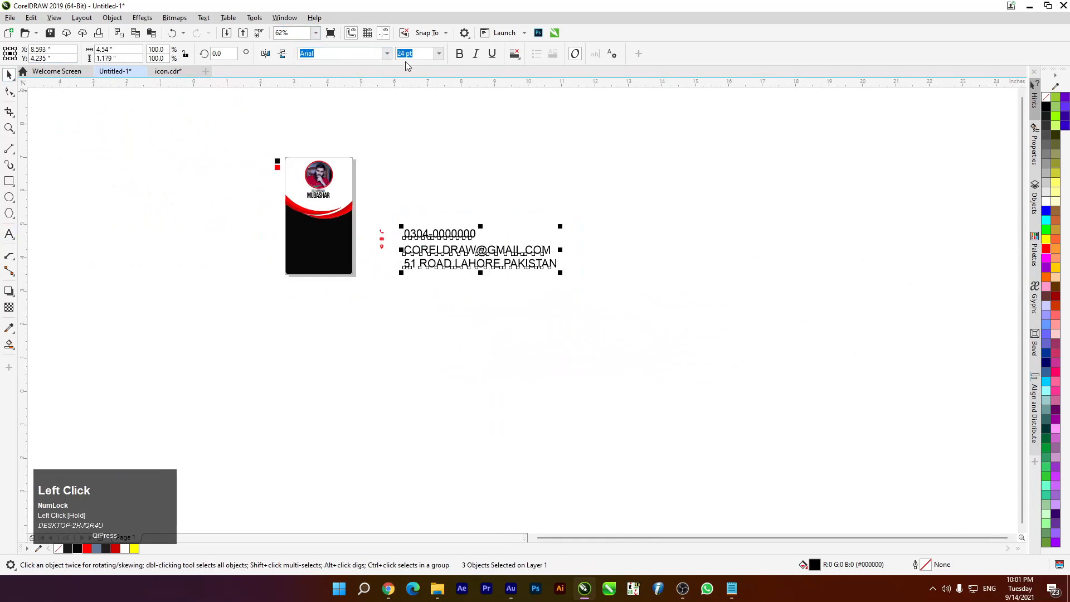
click(386, 54)
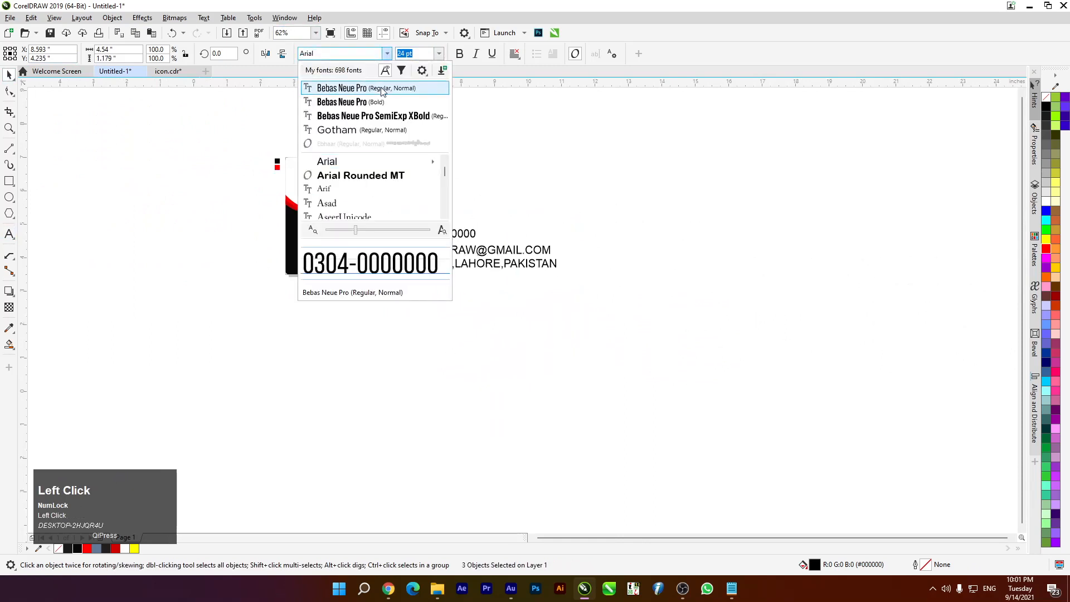
Apply Bebas Neue Pro Expanded Regular to the three contact lines and scale them down to about 18 pt
click(382, 89)
scroll(429, 159, up, 4)
click(299, 260)
drag(258, 142, 757, 379)
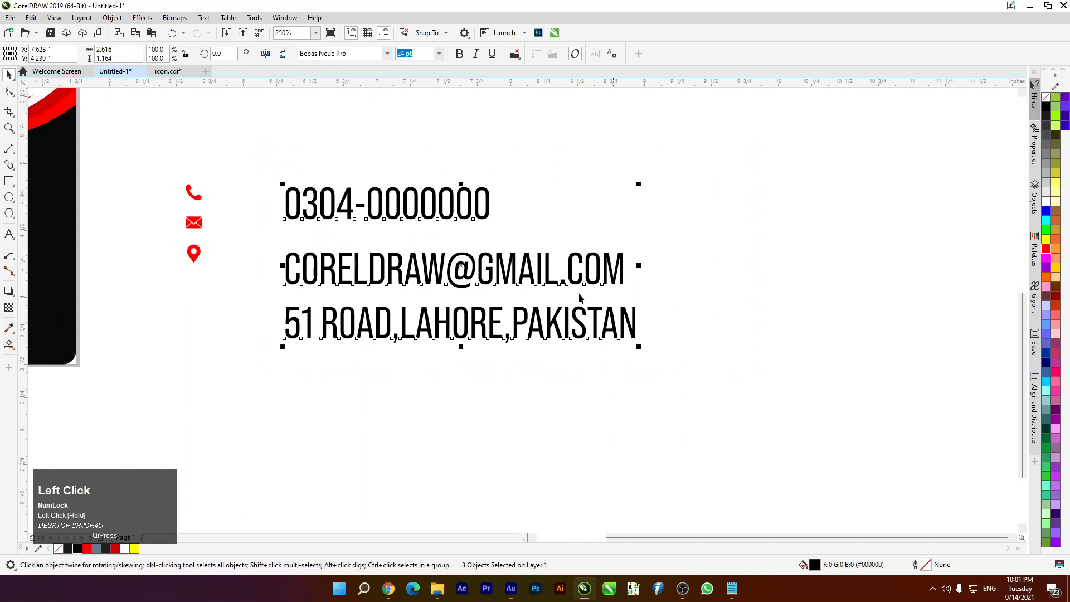
click(387, 53)
mouse_move(438, 168)
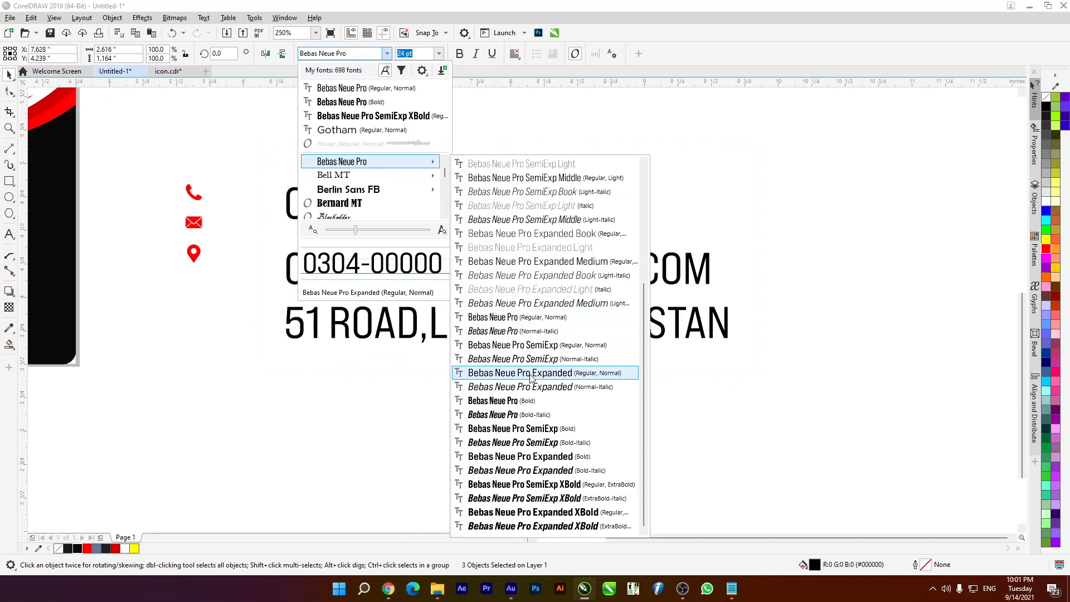
click(503, 373)
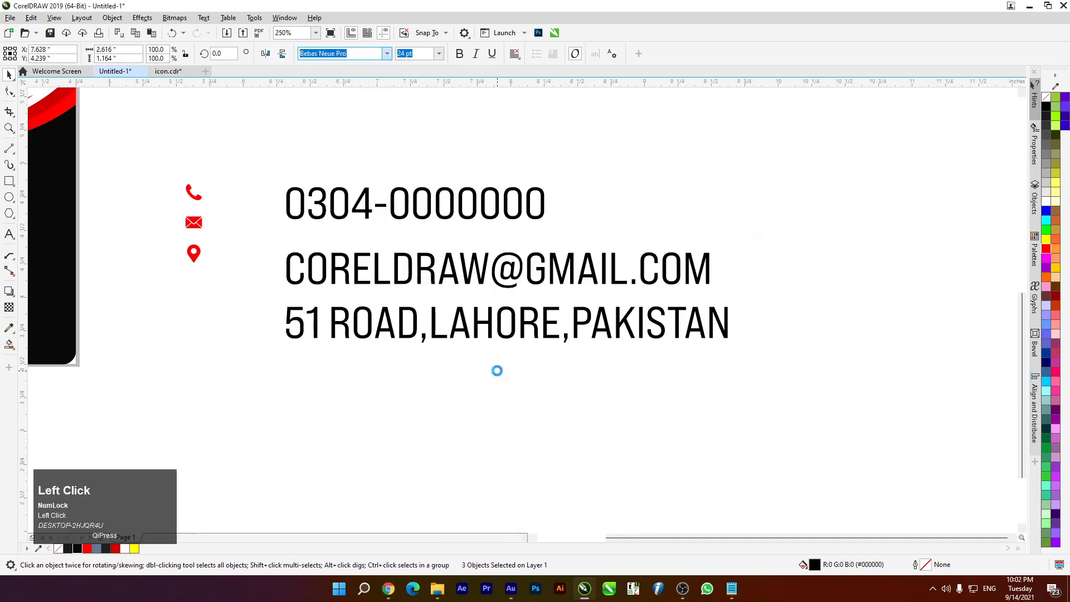
click(387, 54)
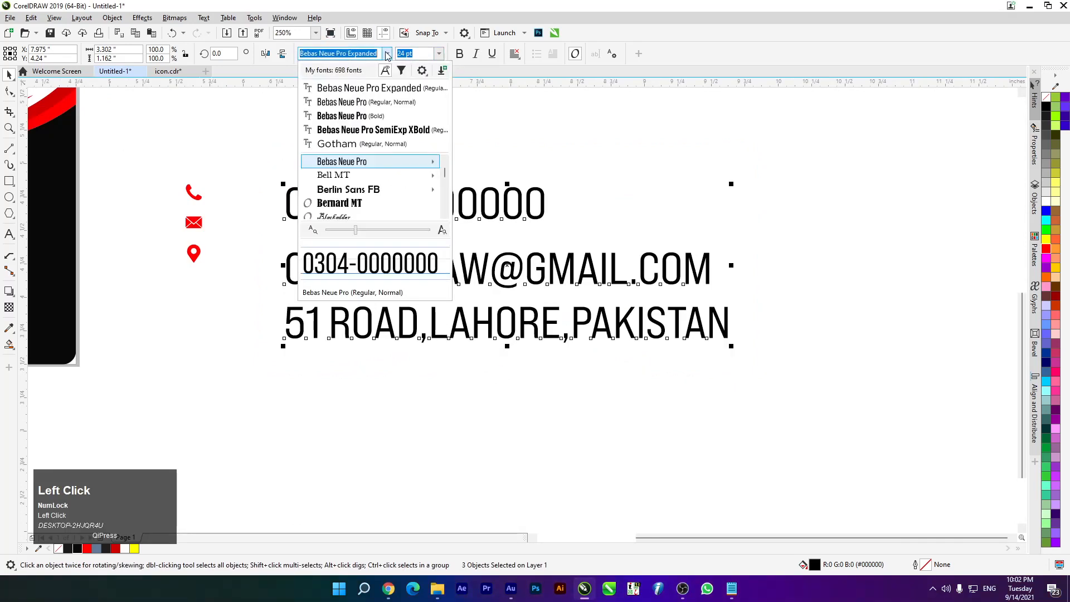
mouse_move(429, 164)
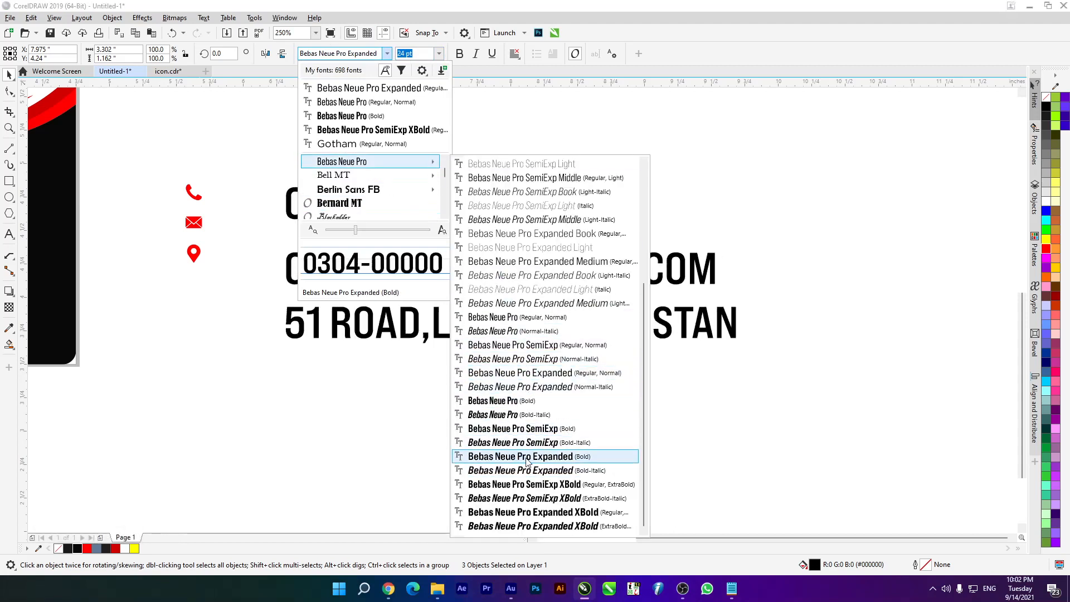
click(510, 380)
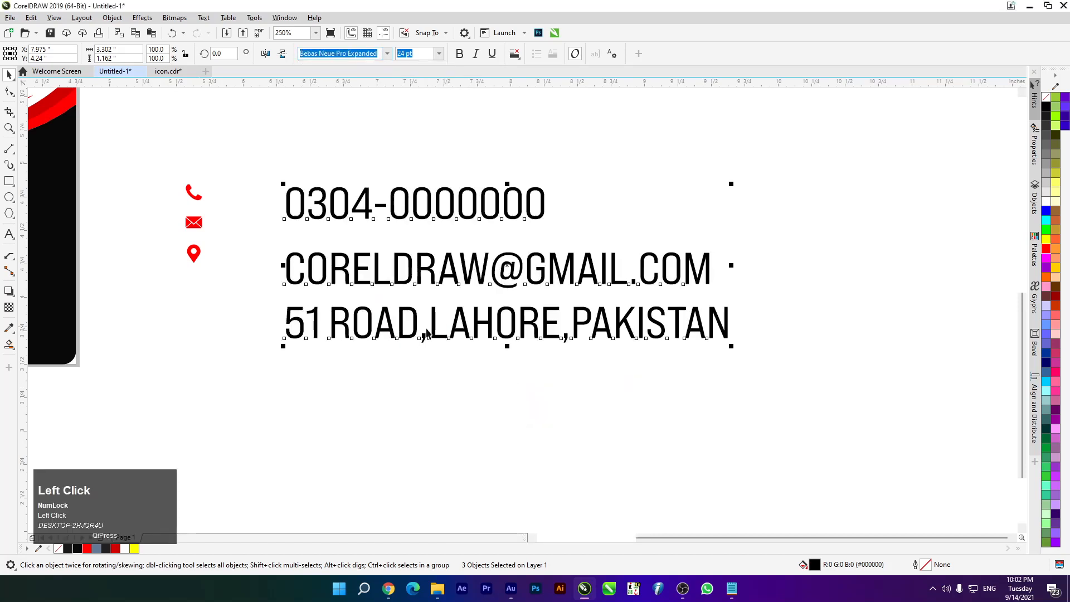
drag(729, 183, 676, 203)
Tighten the letter spacing of the phone, e-mail and address lines with the Shape tool
click(717, 259)
scroll(669, 273, up, 2)
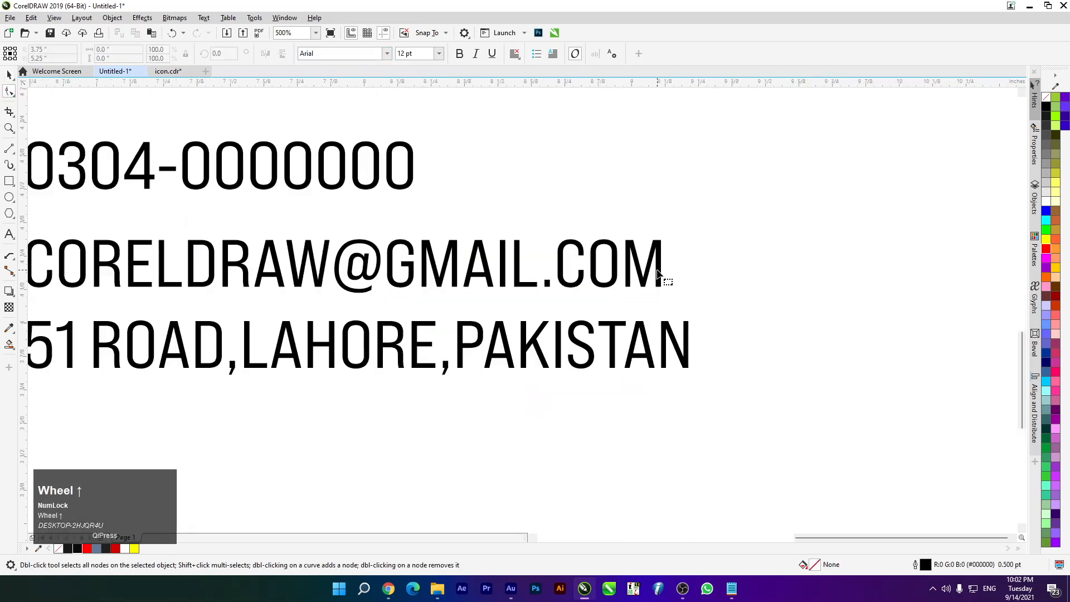
click(10, 90)
click(12, 75)
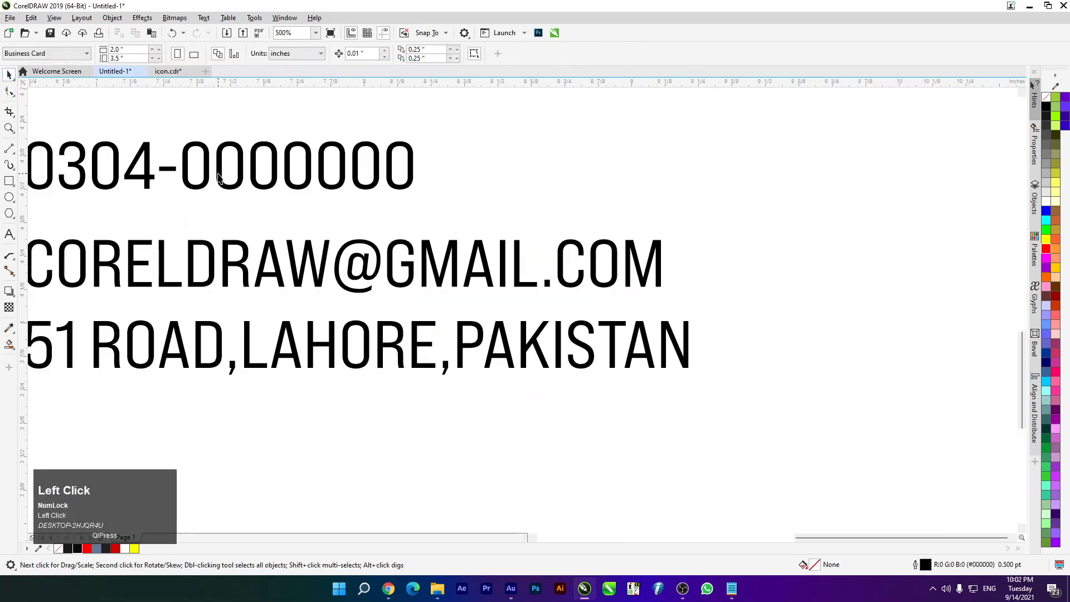
click(219, 177)
click(9, 91)
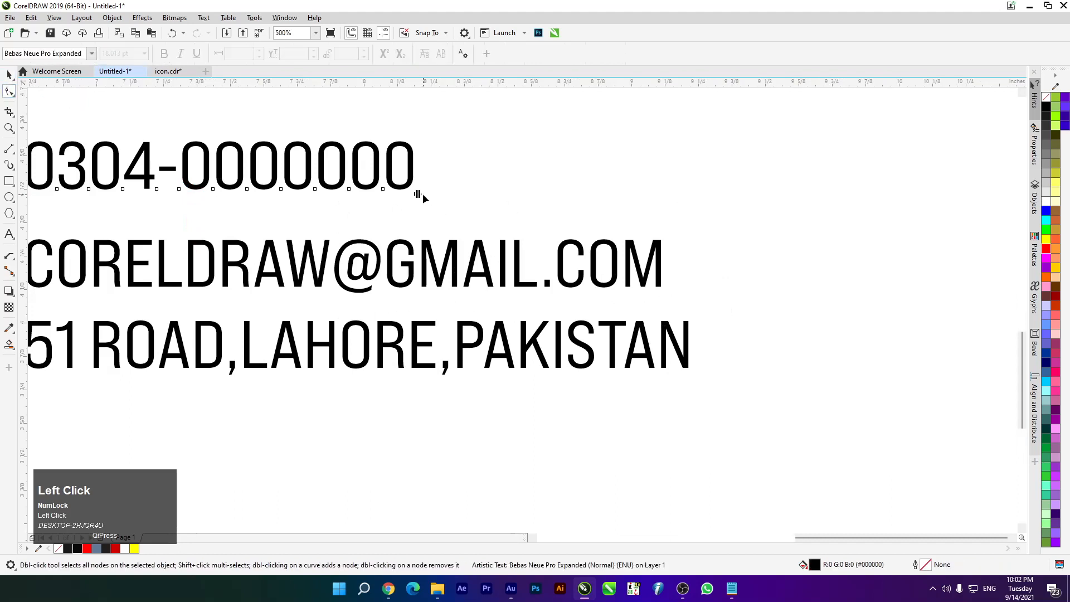
drag(416, 195, 363, 193)
click(360, 277)
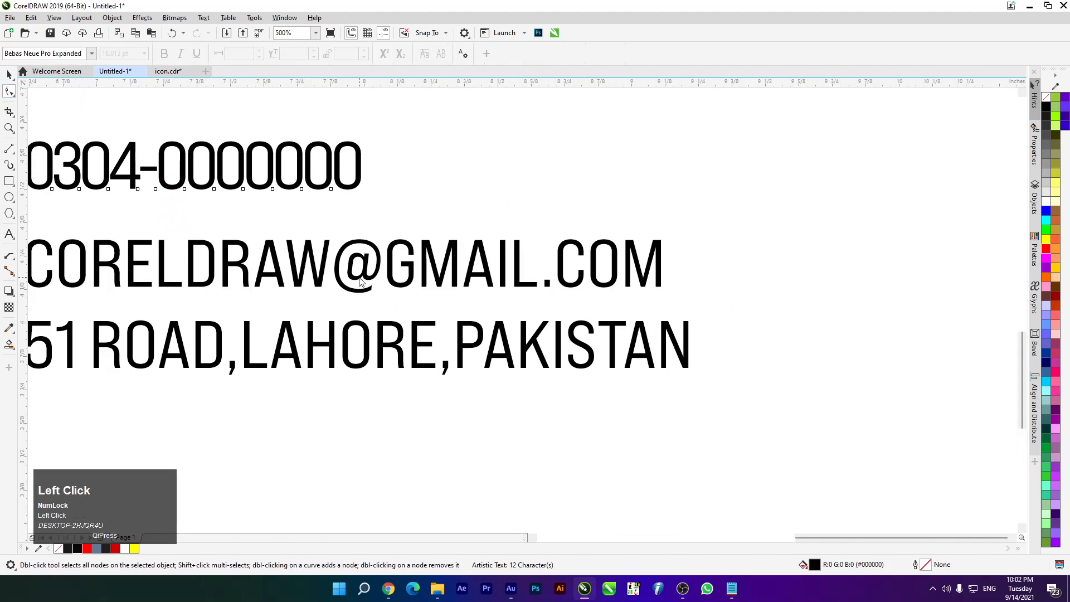
drag(664, 298, 570, 308)
scroll(570, 308, down, 1)
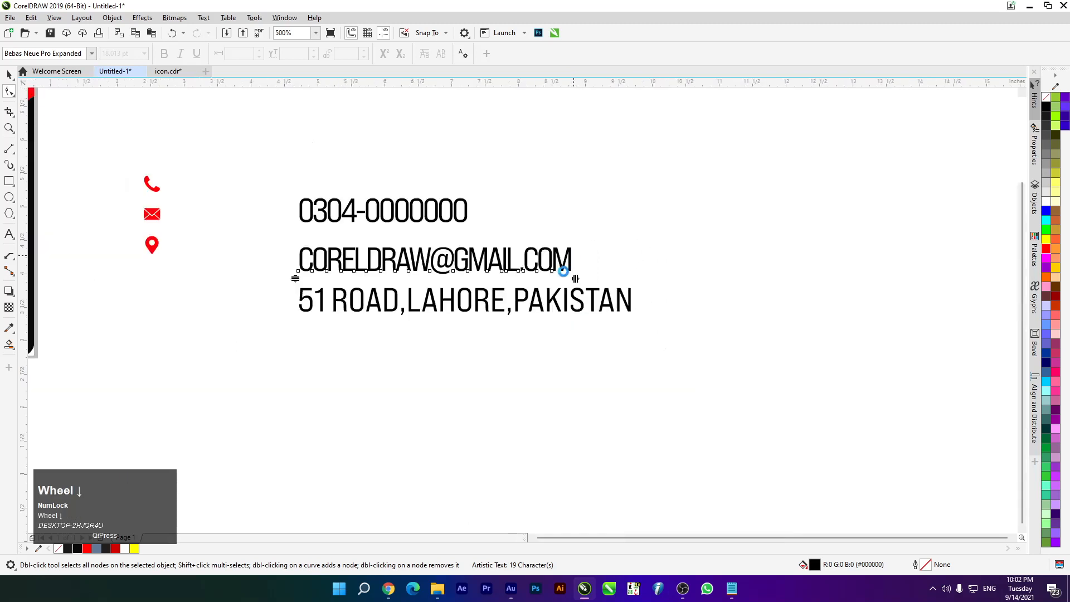
scroll(521, 284, up, 1)
click(521, 288)
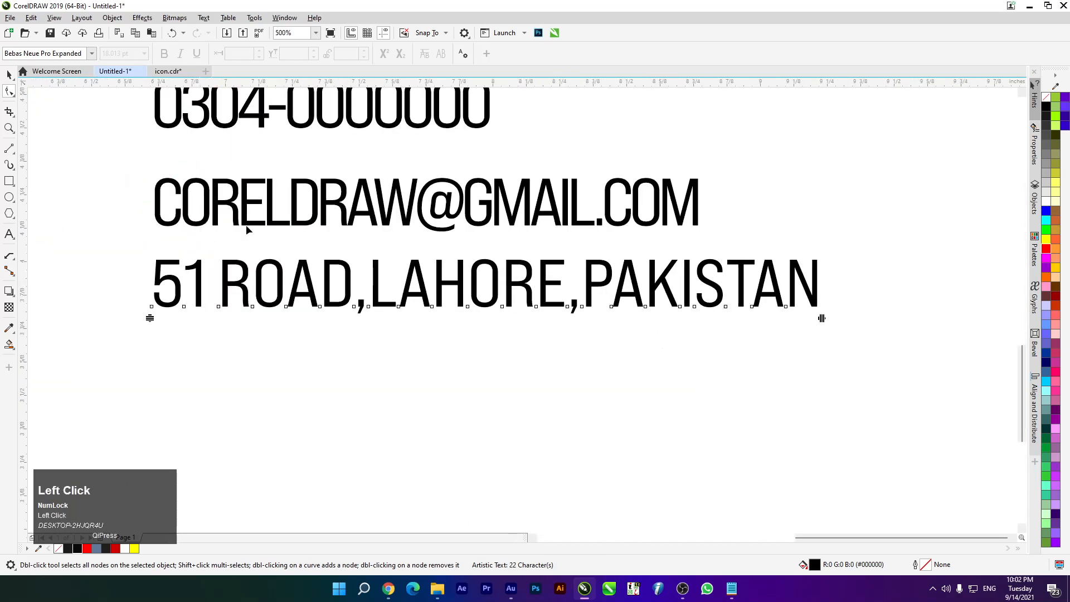
drag(823, 320, 735, 324)
scroll(736, 324, down, 2)
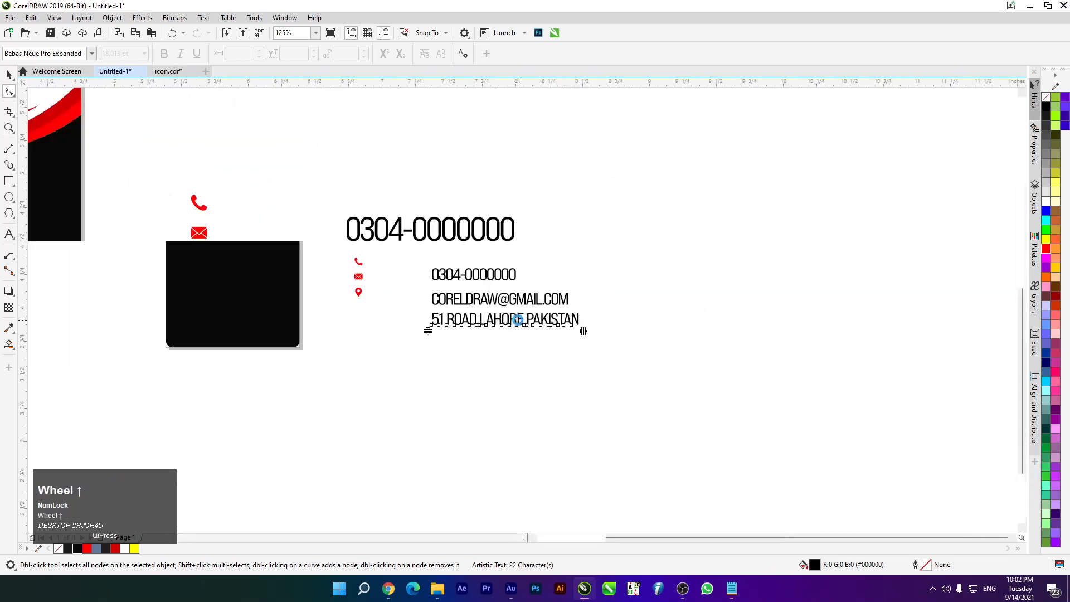
scroll(157, 126, up, 1)
Shrink the three contact lines to about 9.29 pt and align them beside the red icons
click(7, 75)
drag(311, 198, 621, 351)
drag(641, 217, 613, 237)
drag(485, 287, 334, 251)
scroll(156, 209, up, 1)
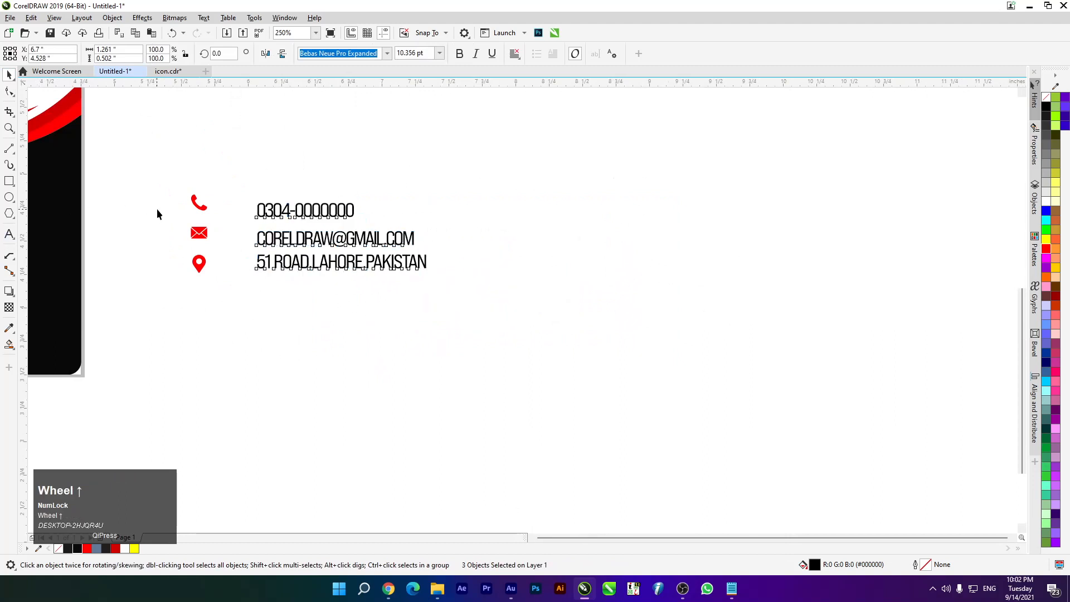
key(Up)
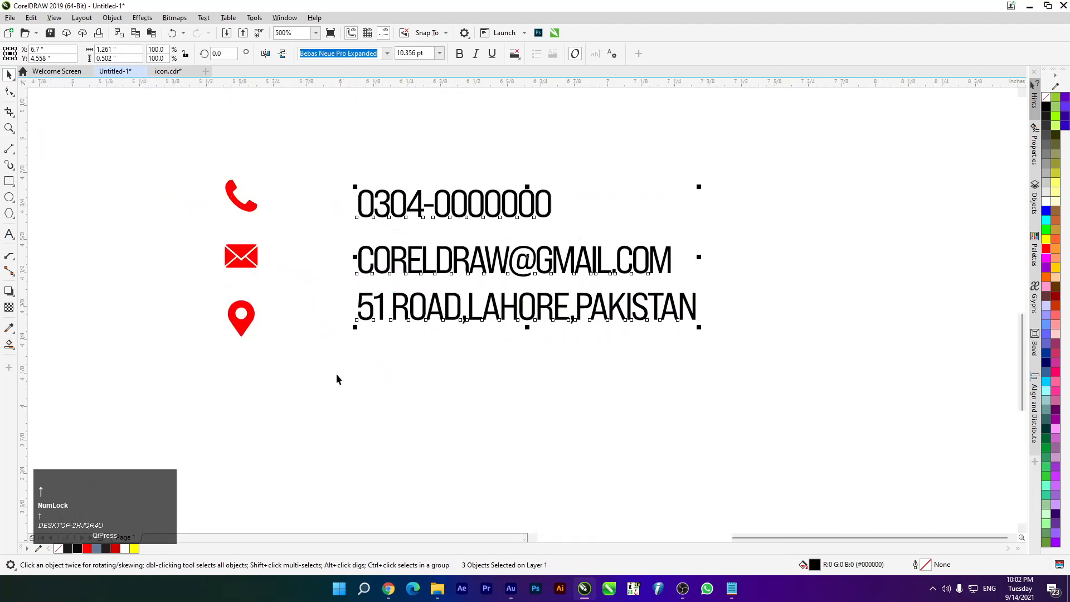
drag(699, 185, 683, 193)
Add horizontal guidelines and move the phone number up level with its red icon
click(551, 437)
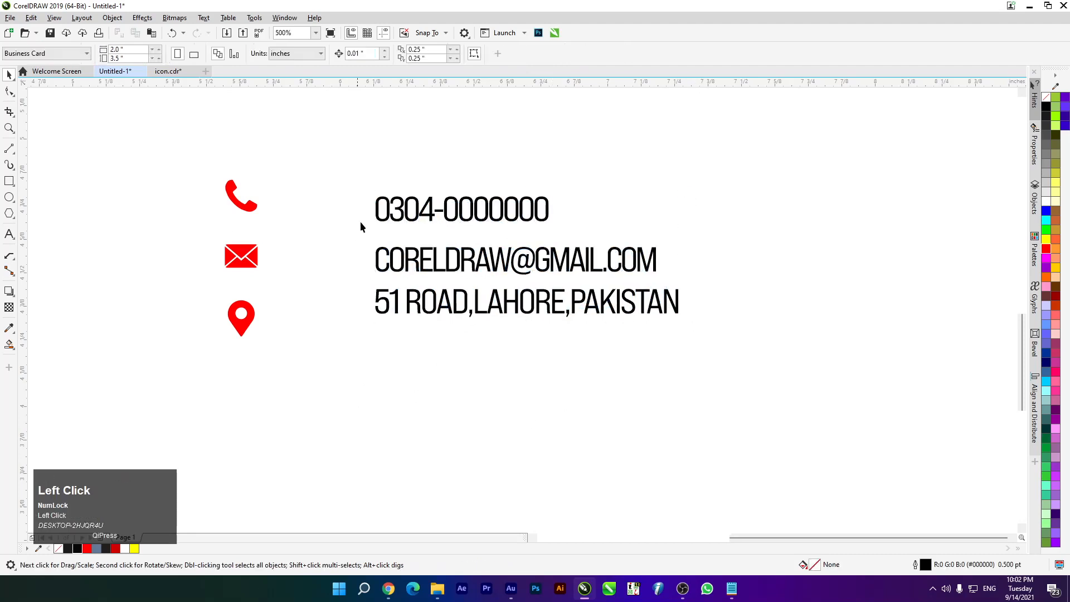
click(388, 215)
scroll(269, 136, up, 2)
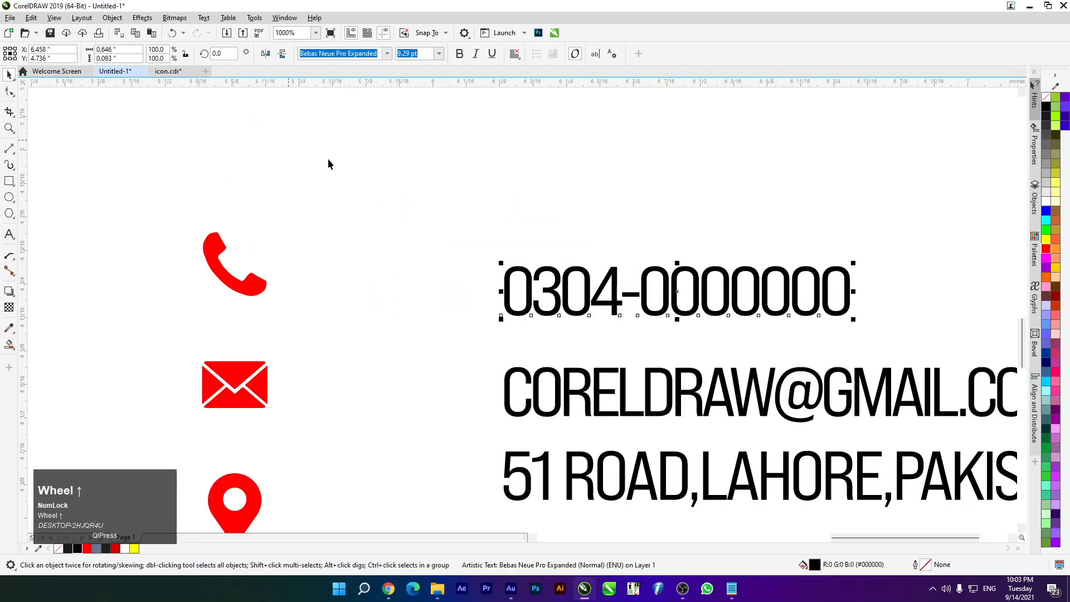
drag(317, 80, 303, 301)
scroll(250, 292, up, 8)
drag(378, 441, 377, 425)
scroll(165, 284, down, 4)
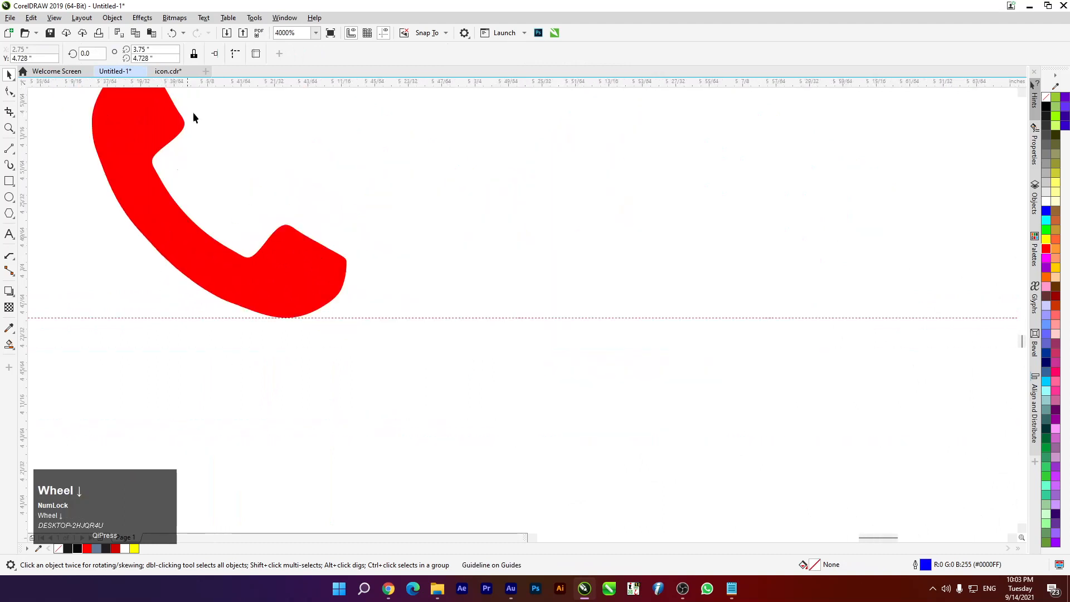
scroll(251, 102, up, 1)
drag(257, 90, 265, 199)
drag(432, 239, 402, 222)
Delete both temporary horizontal guidelines
scroll(403, 223, up, 1)
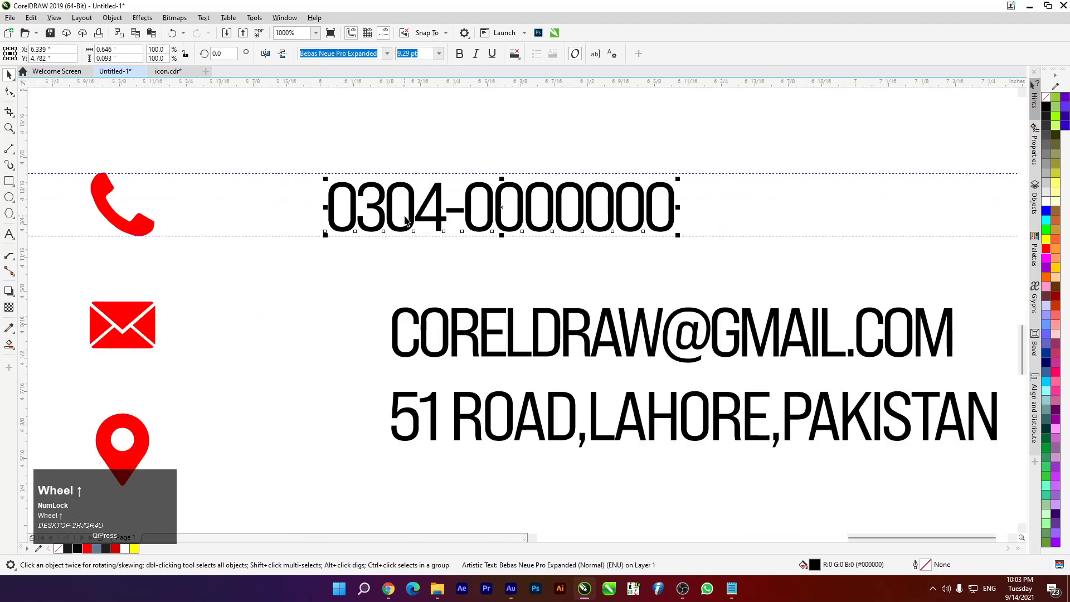
scroll(408, 223, down, 2)
scroll(413, 265, up, 1)
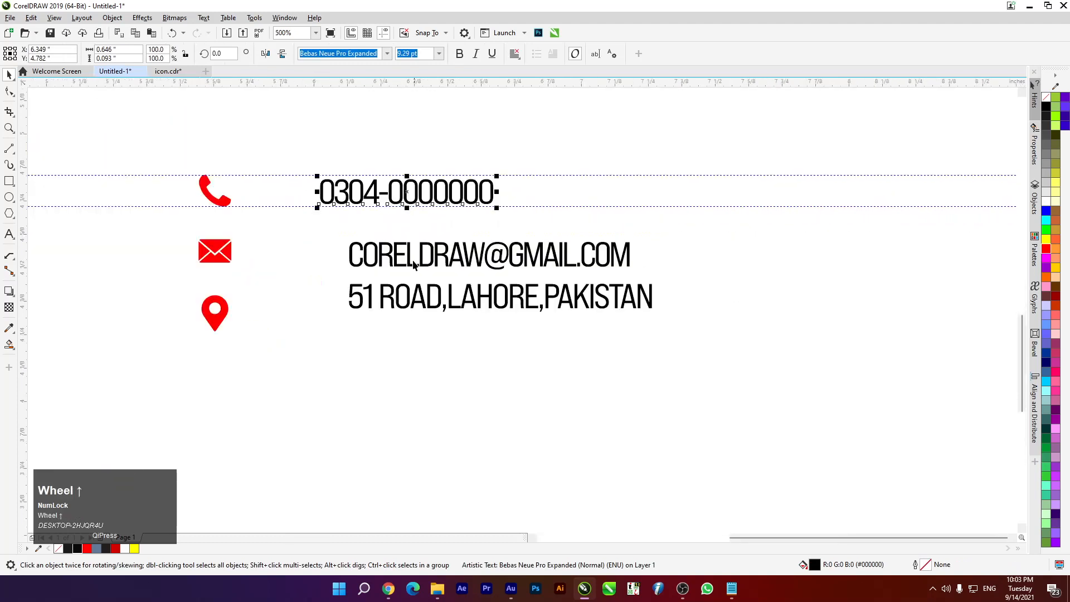
click(272, 175)
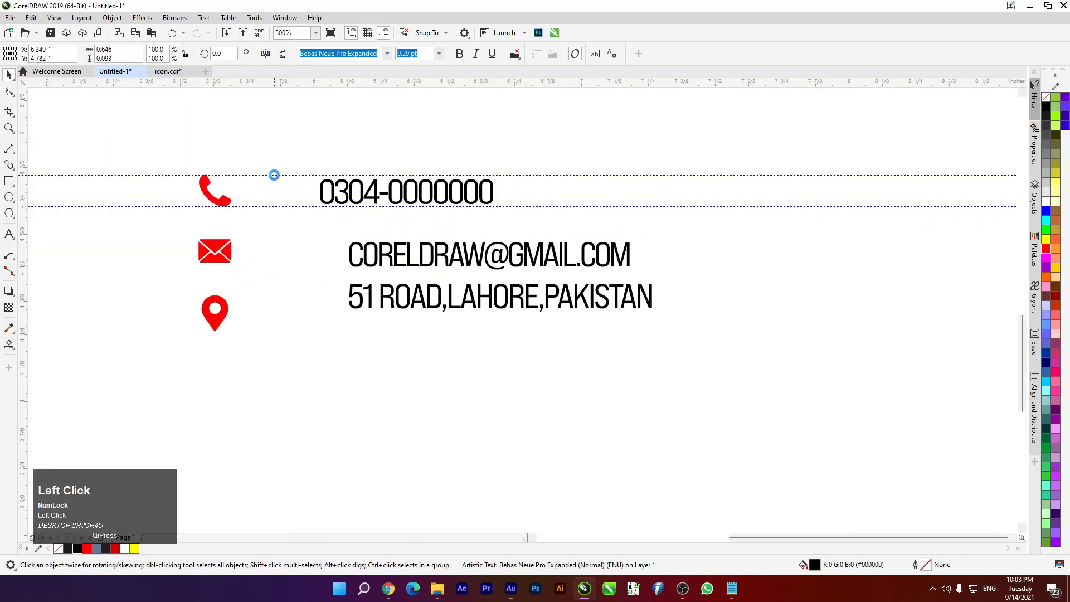
key(Delete)
click(283, 205)
key(Delete)
Vertically centre the phone, e-mail and address lines on their red icons
drag(148, 148, 570, 233)
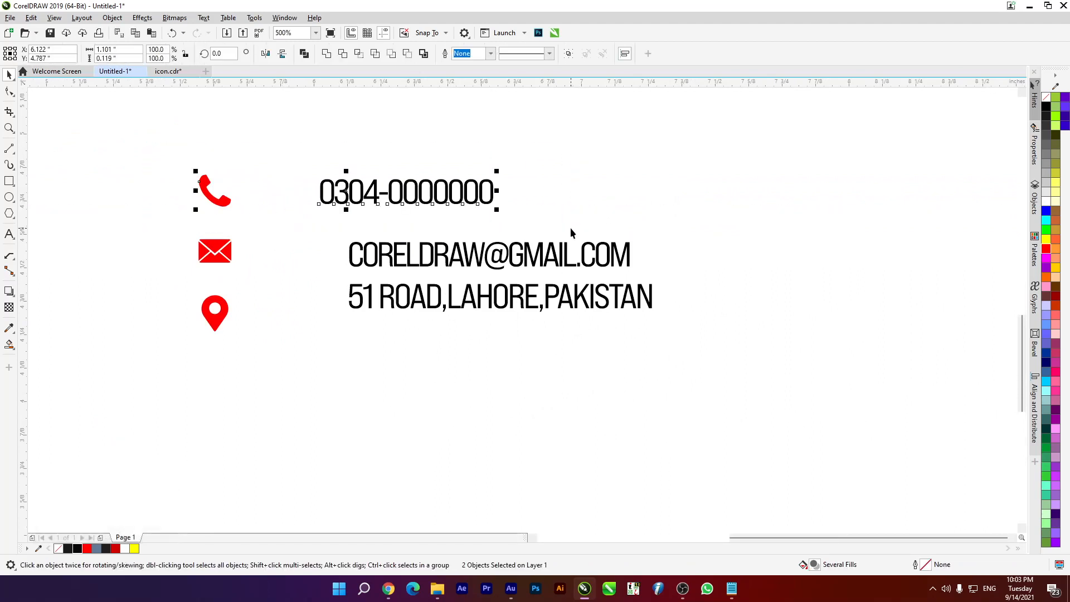
key(e)
drag(167, 225, 697, 282)
key(e)
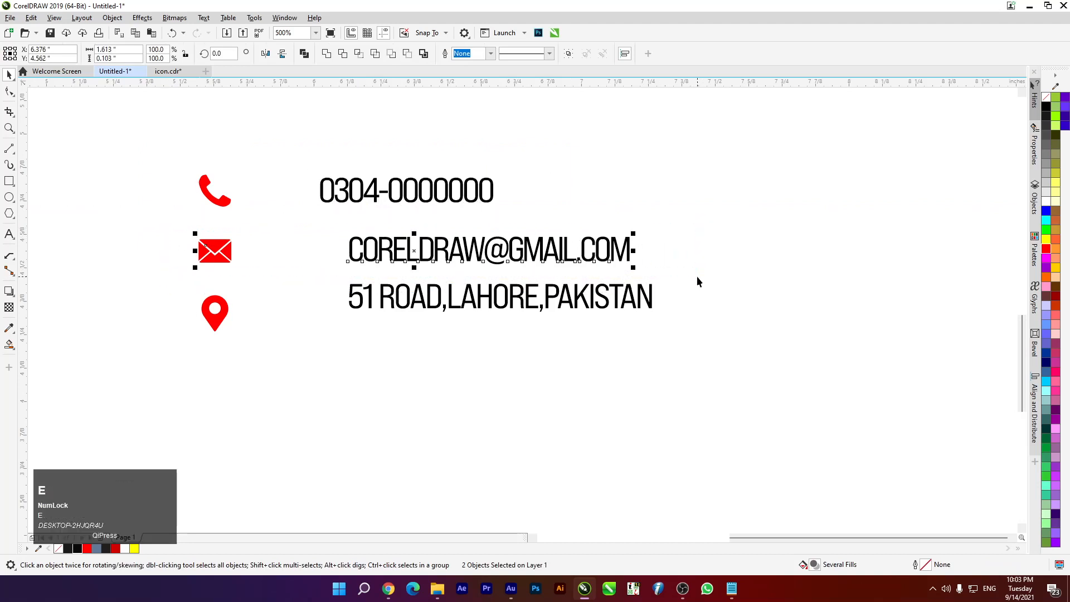
drag(148, 270, 750, 412)
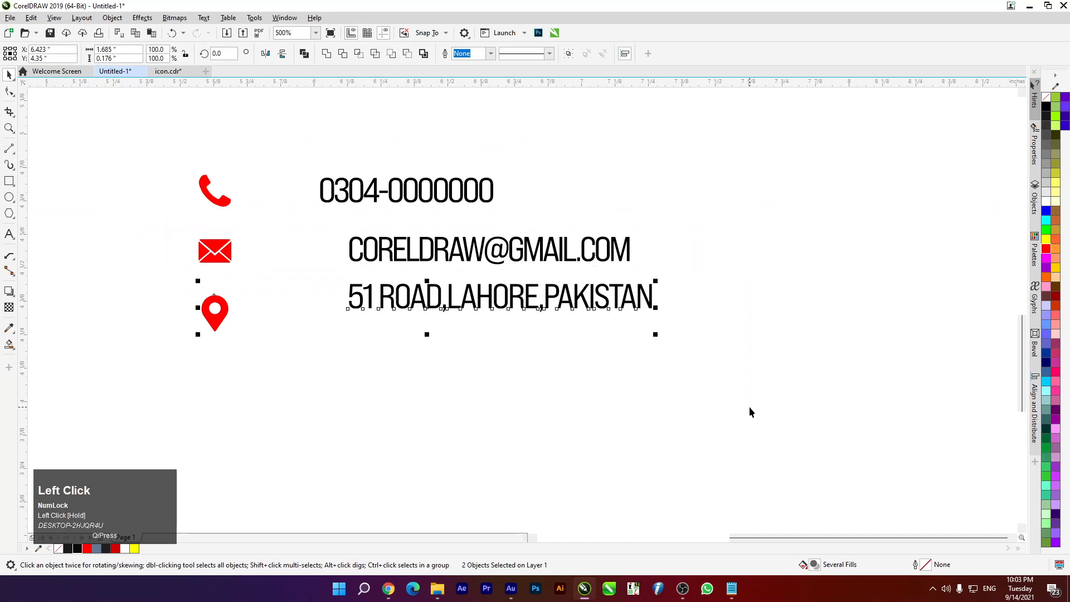
key(e)
Left-align the phone, e-mail and address text lines
click(393, 463)
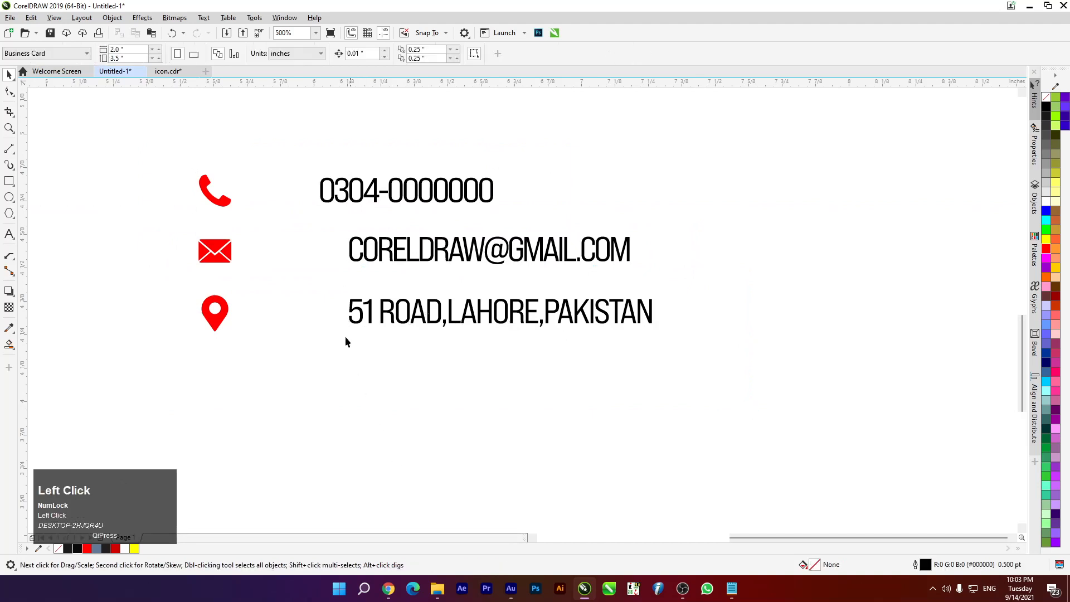
drag(295, 151, 744, 367)
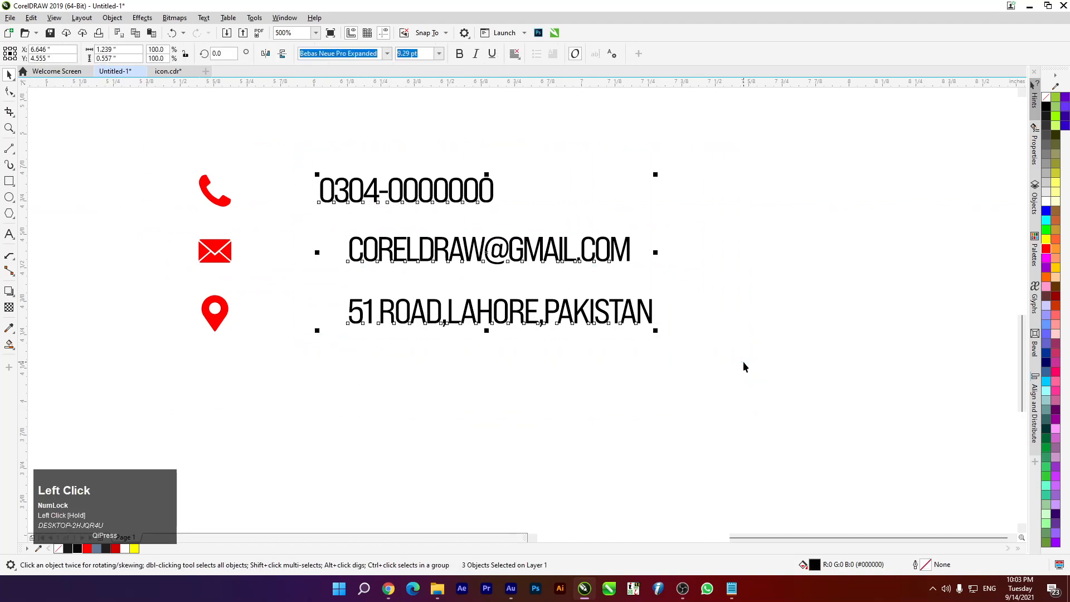
key(l)
key(l)
key(l)
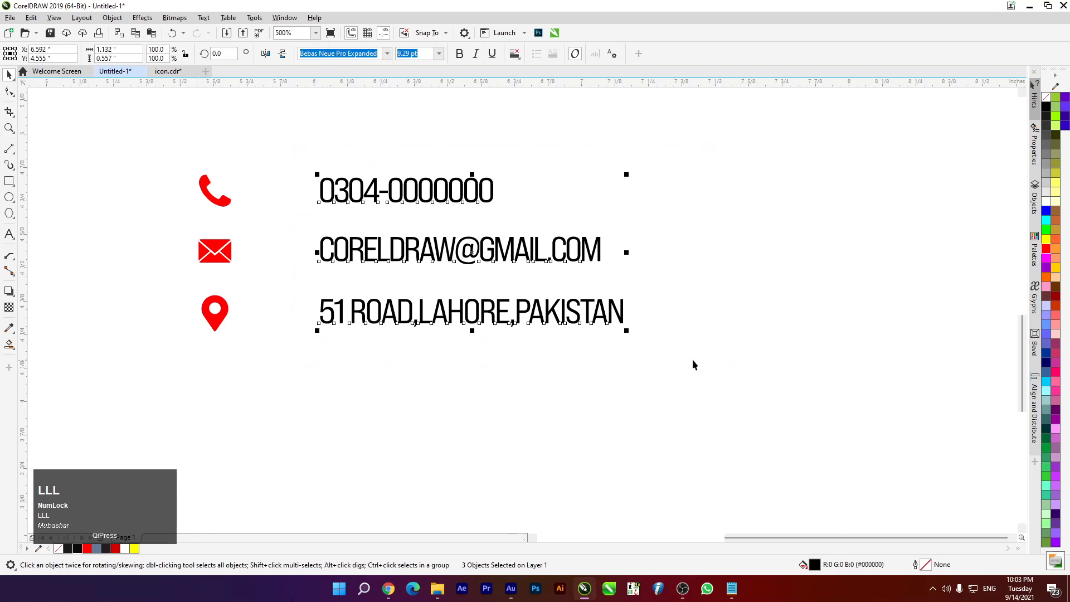
drag(155, 164, 255, 359)
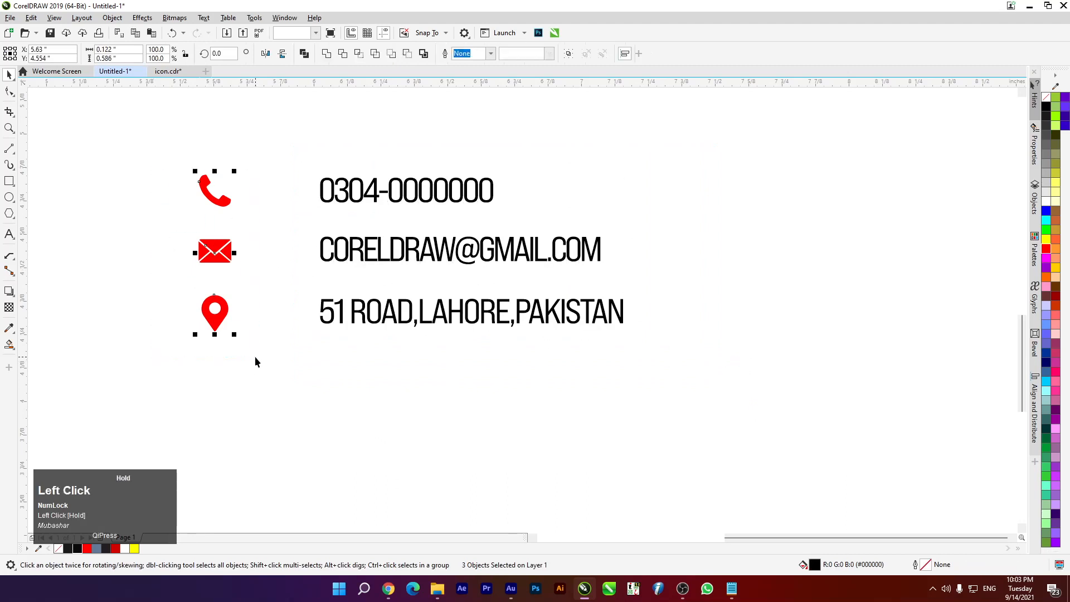
drag(158, 155, 714, 340)
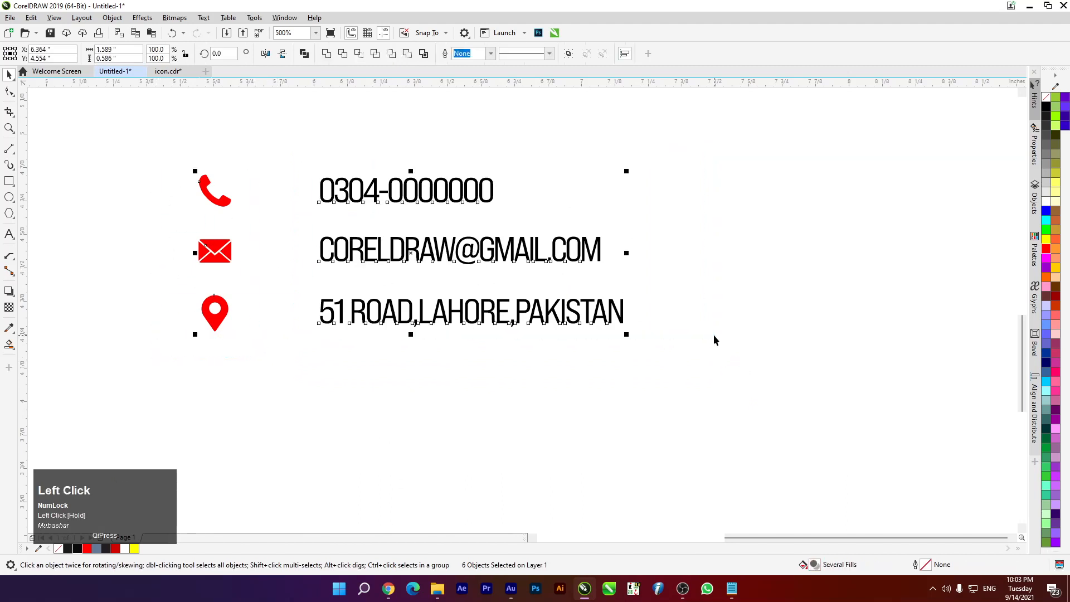
click(273, 349)
drag(145, 135, 263, 349)
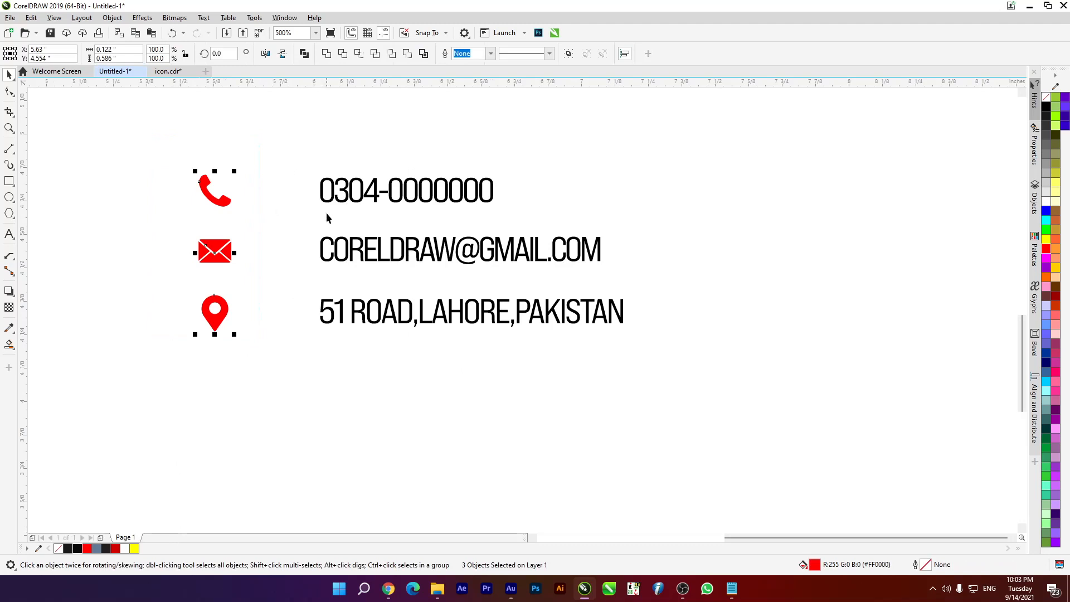
scroll(323, 208, down, 2)
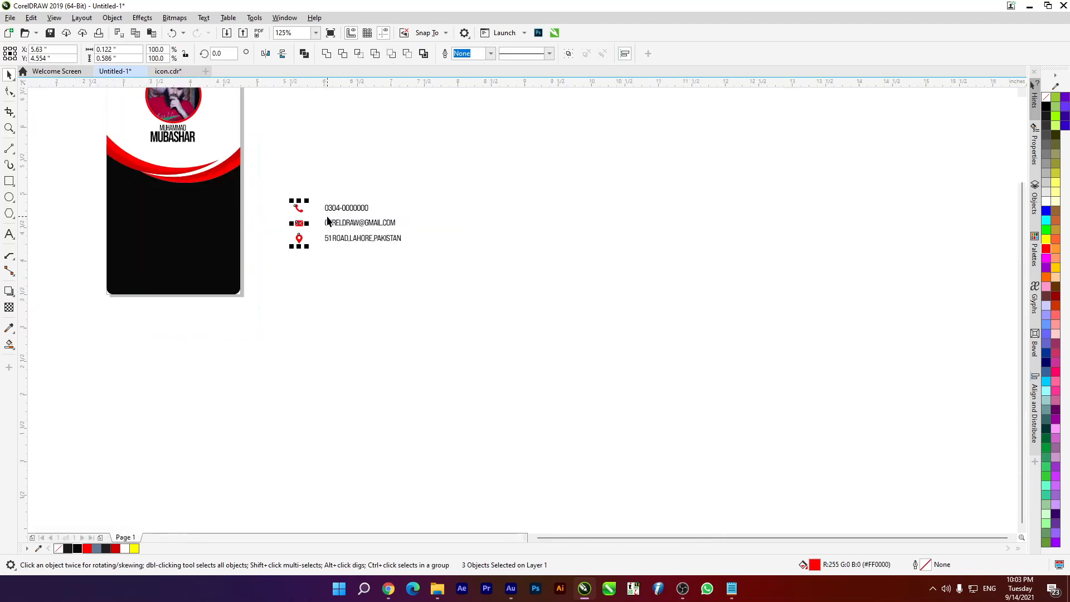
drag(256, 177, 296, 210)
scroll(295, 210, up, 2)
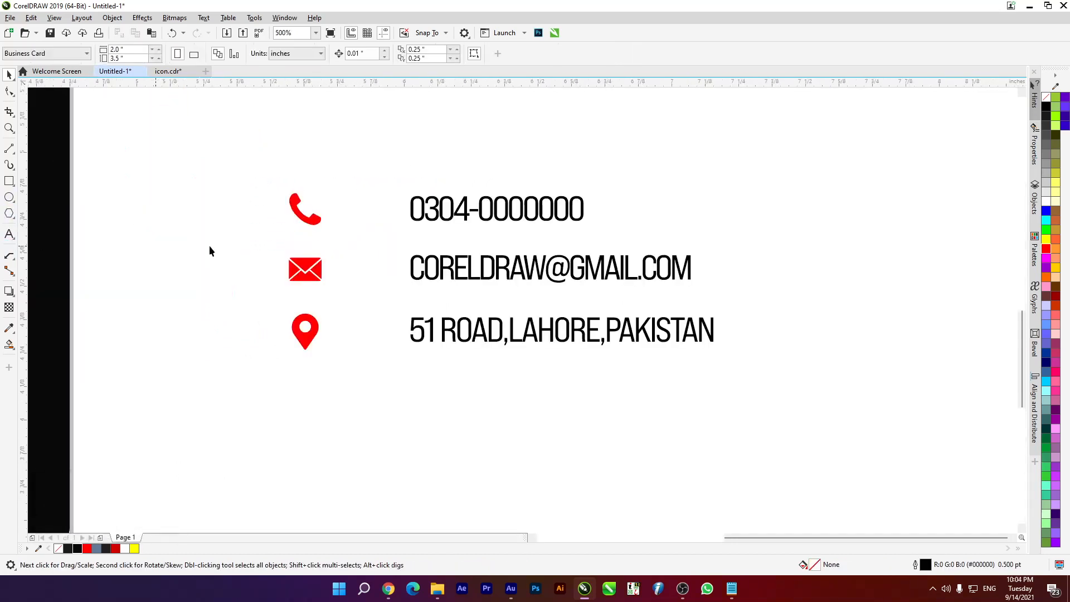
Duplicate the phone number text and edit the copy down to a colon
drag(413, 215, 377, 220)
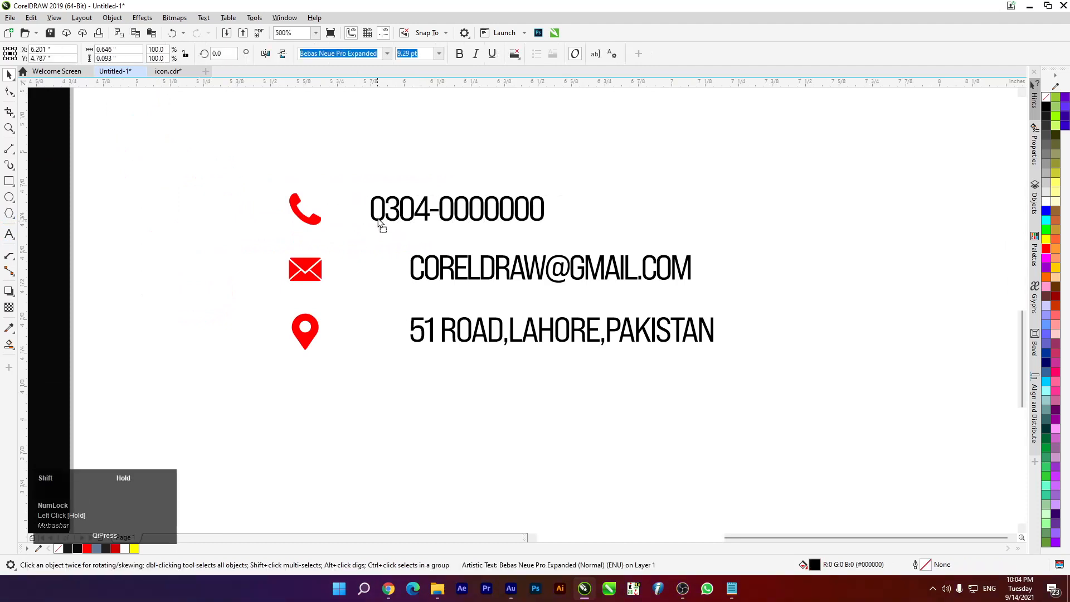
right_click(378, 220)
click(9, 234)
shift+click(370, 210)
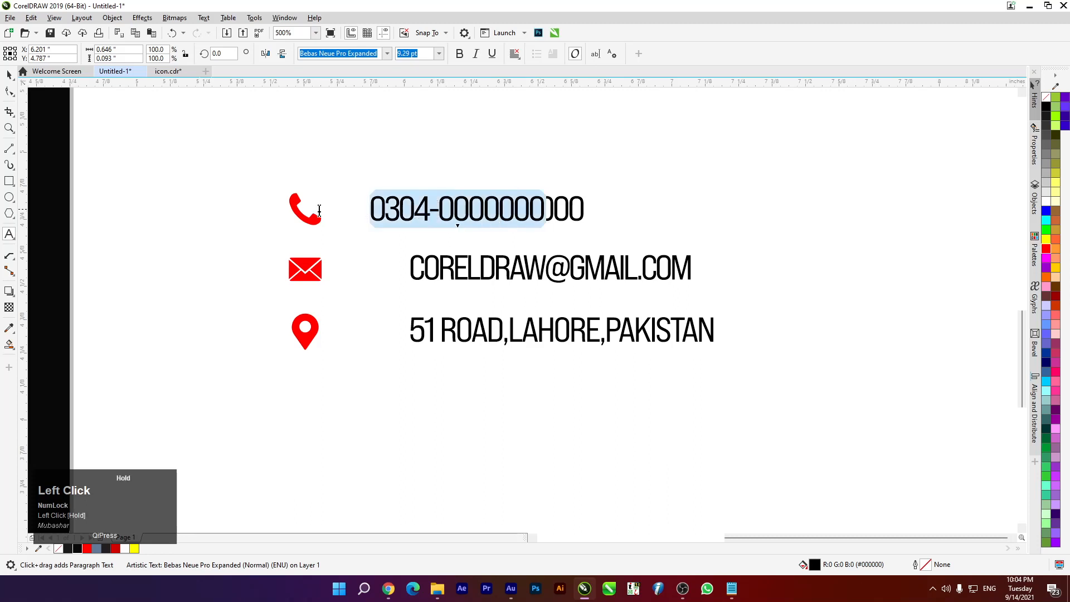
key(Delete)
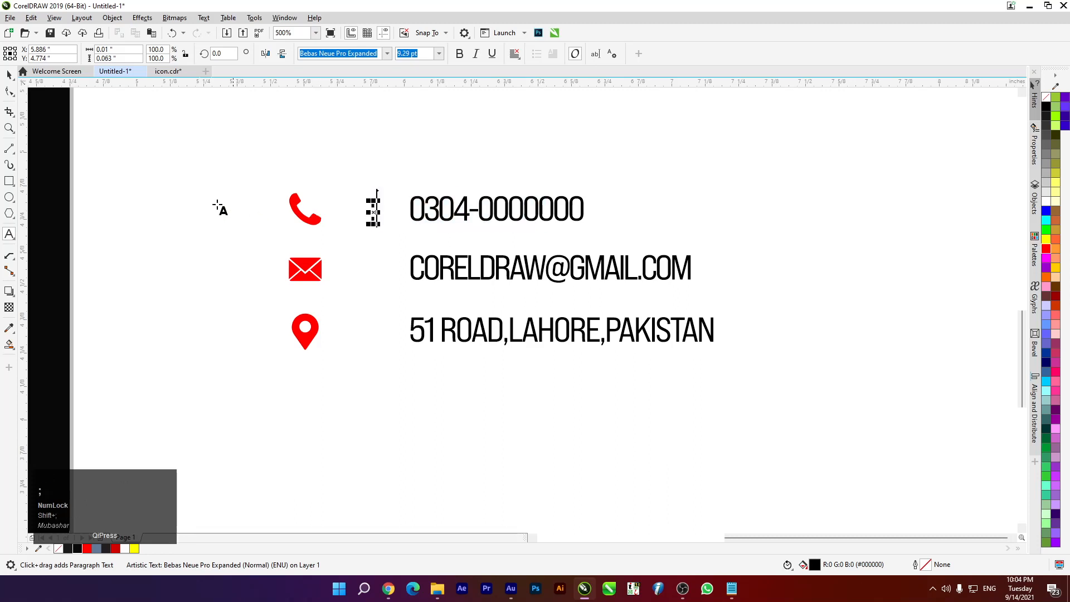
click(8, 75)
click(345, 259)
Centre the colon on the phone row and copy it to the e-mail and address rows
scroll(373, 221, up, 1)
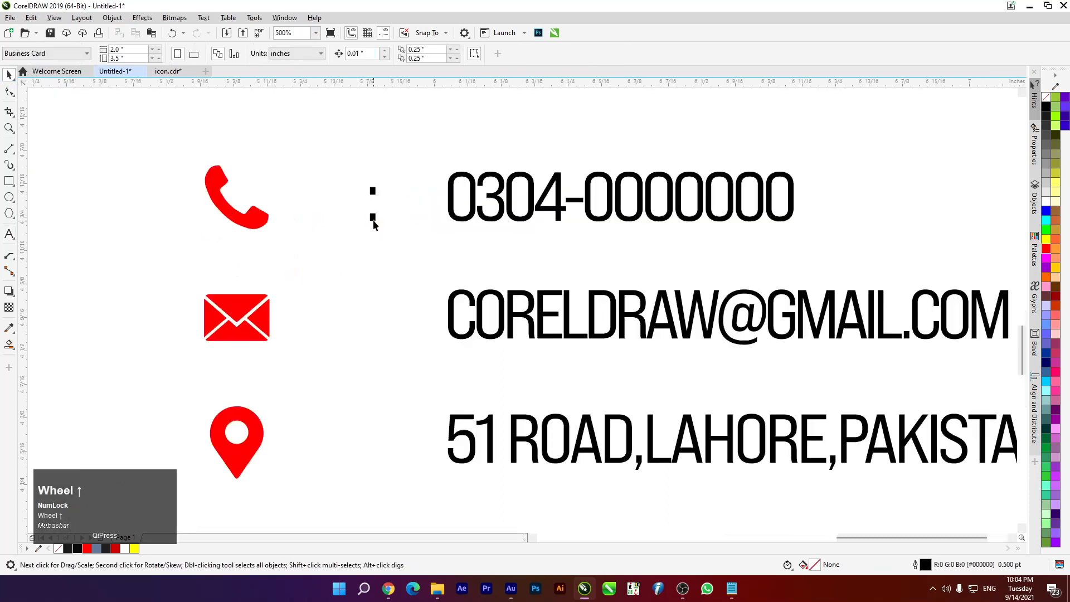
drag(192, 148, 845, 245)
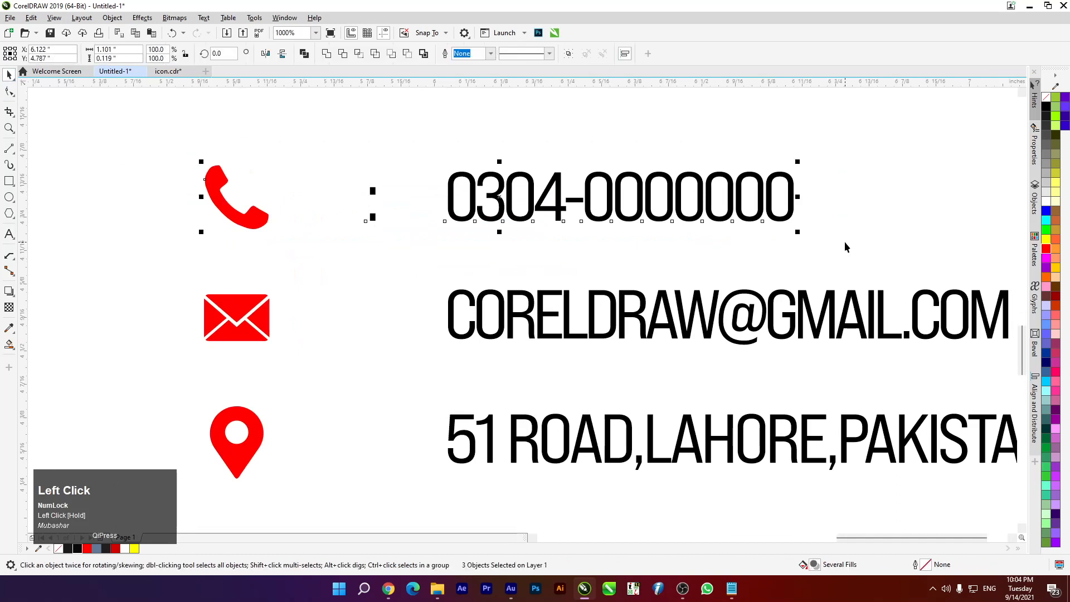
key(e)
click(143, 196)
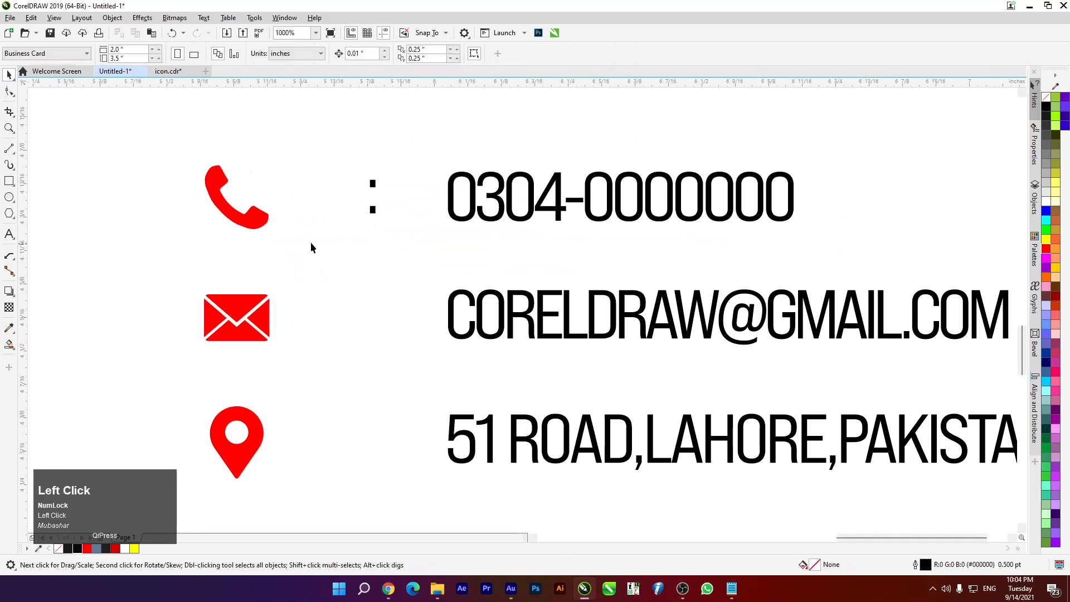
drag(373, 216, 375, 444)
right_click(377, 342)
right_click(375, 445)
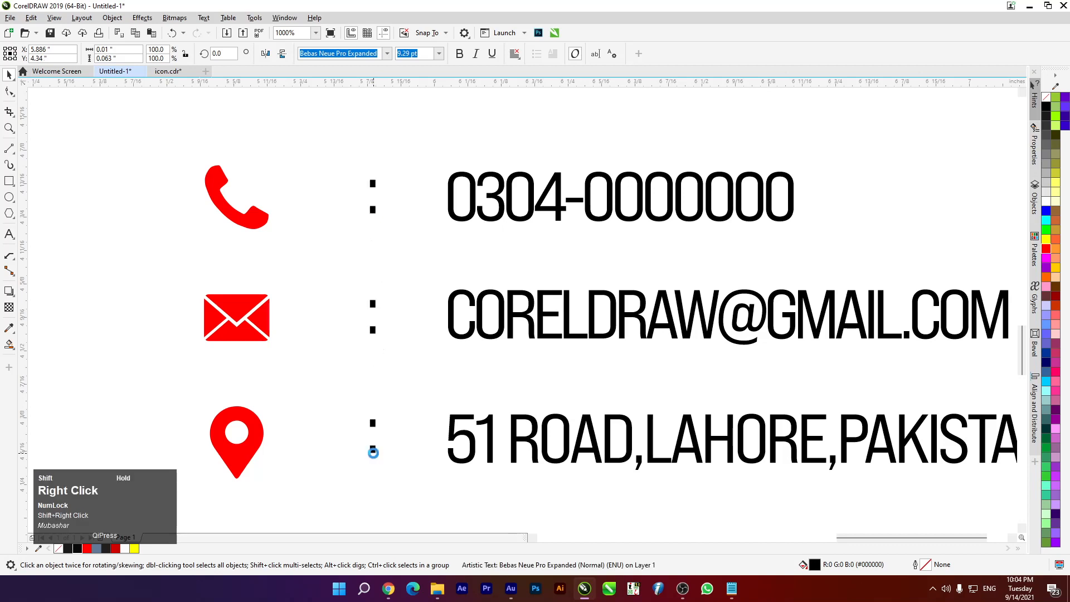
scroll(375, 444, down, 3)
Move the three contact rows onto the black card panel and make them white
drag(319, 301, 347, 436)
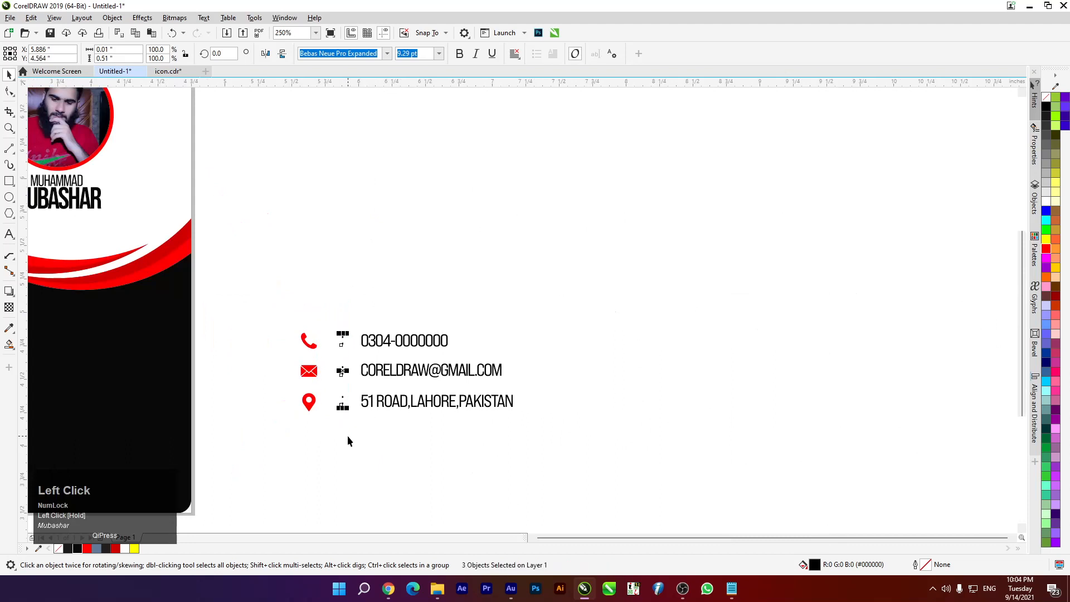
scroll(338, 412, up, 1)
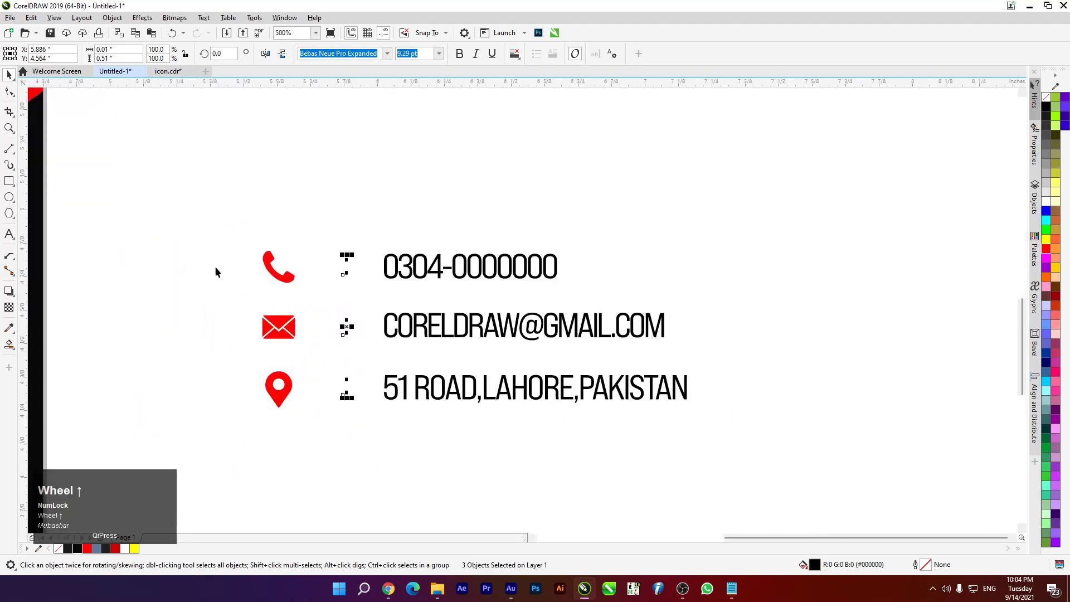
drag(219, 227, 716, 437)
scroll(716, 390, down, 2)
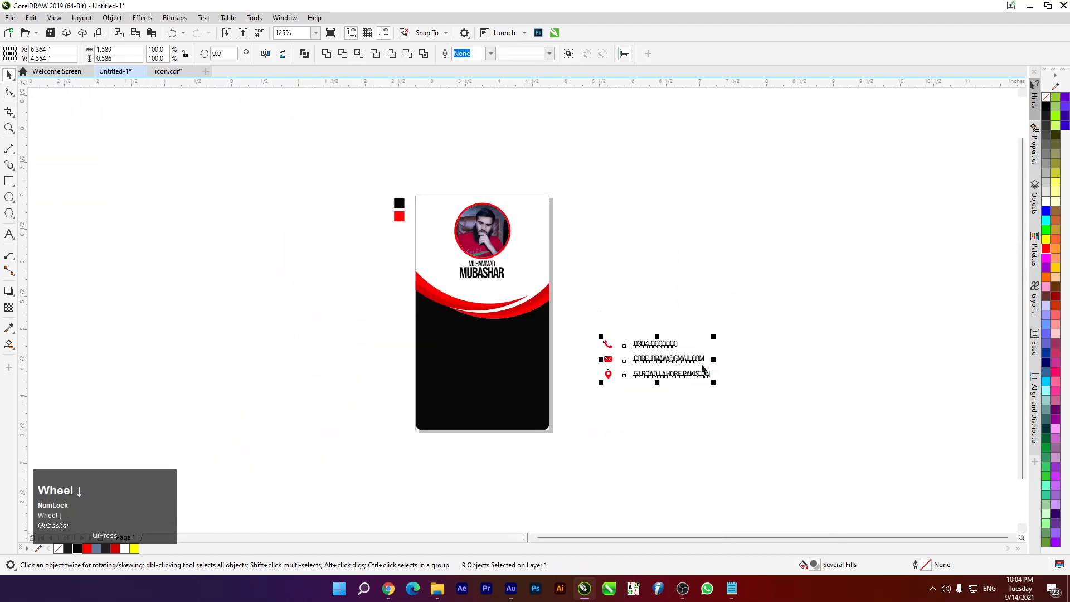
drag(672, 358, 500, 369)
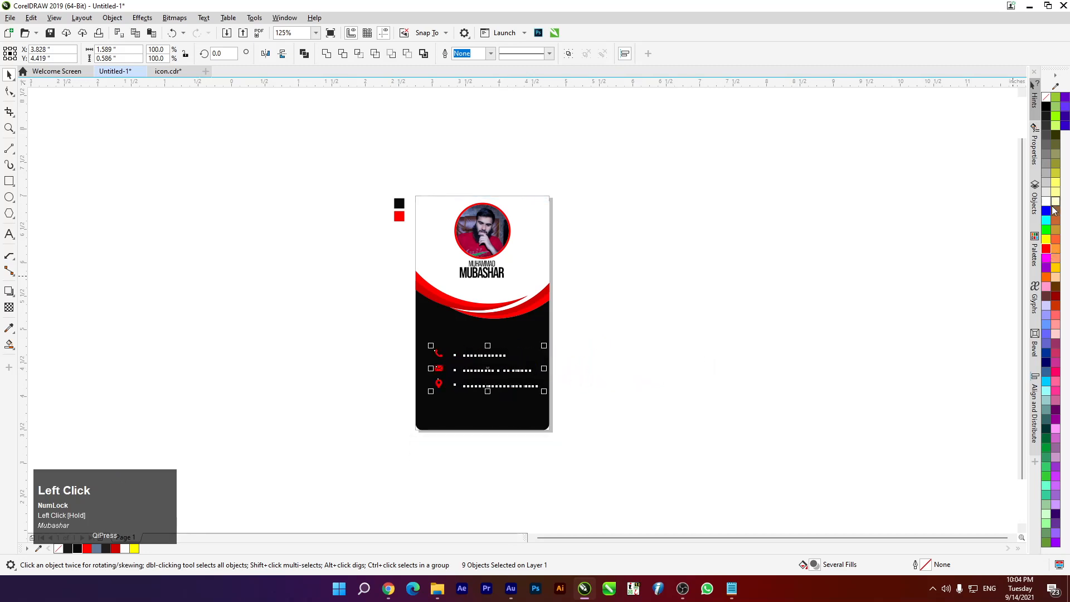
click(1046, 202)
Centre the contact block horizontally on the card and nudge it slightly lower
scroll(523, 392, up, 1)
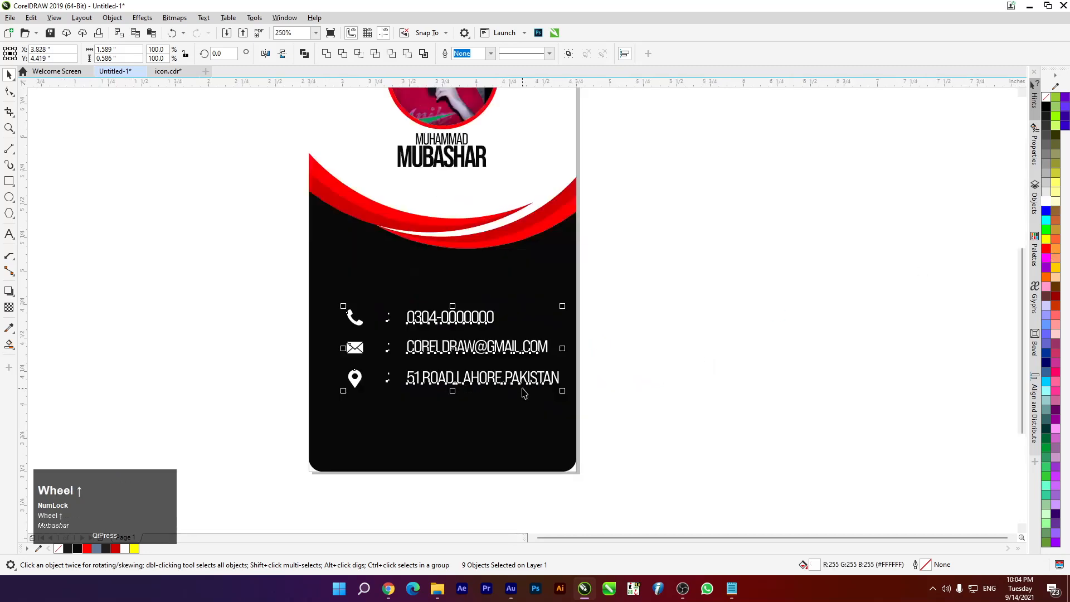
click(492, 411)
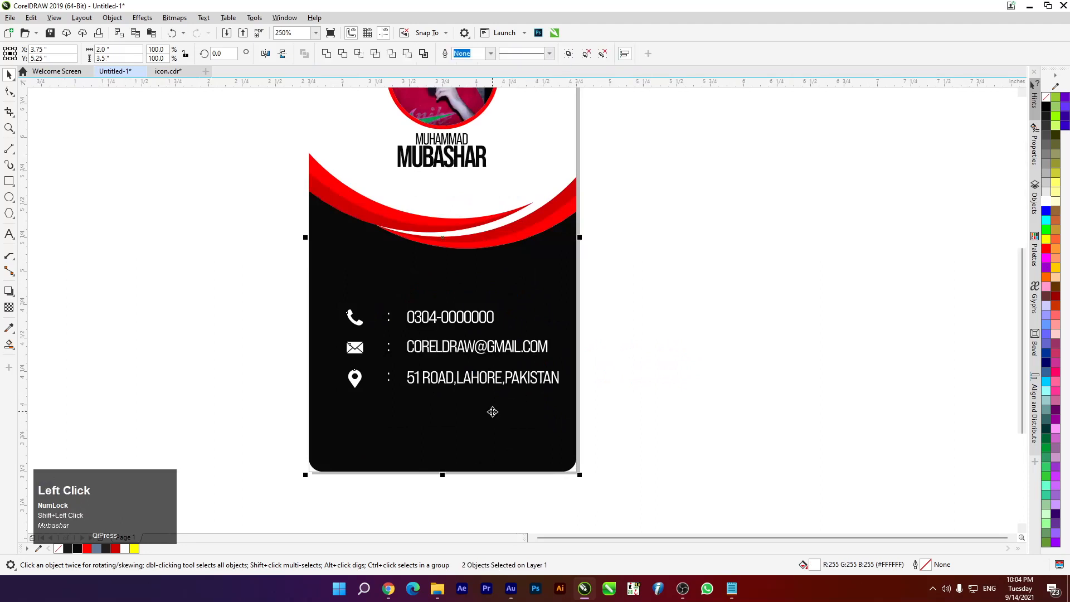
key(c)
drag(260, 296, 591, 417)
key(Up)
key(Up)
key(Up)
key(Up)
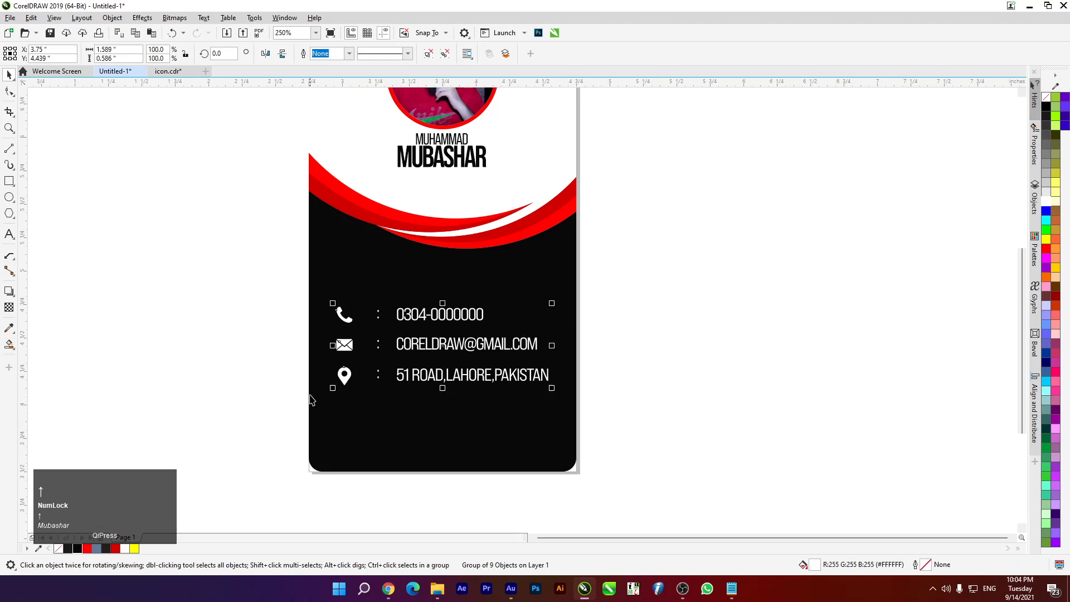
key(Down)
key(Down)
key(Down)
key(Down)
key(Down)
key(Down)
key(Down)
key(Down)
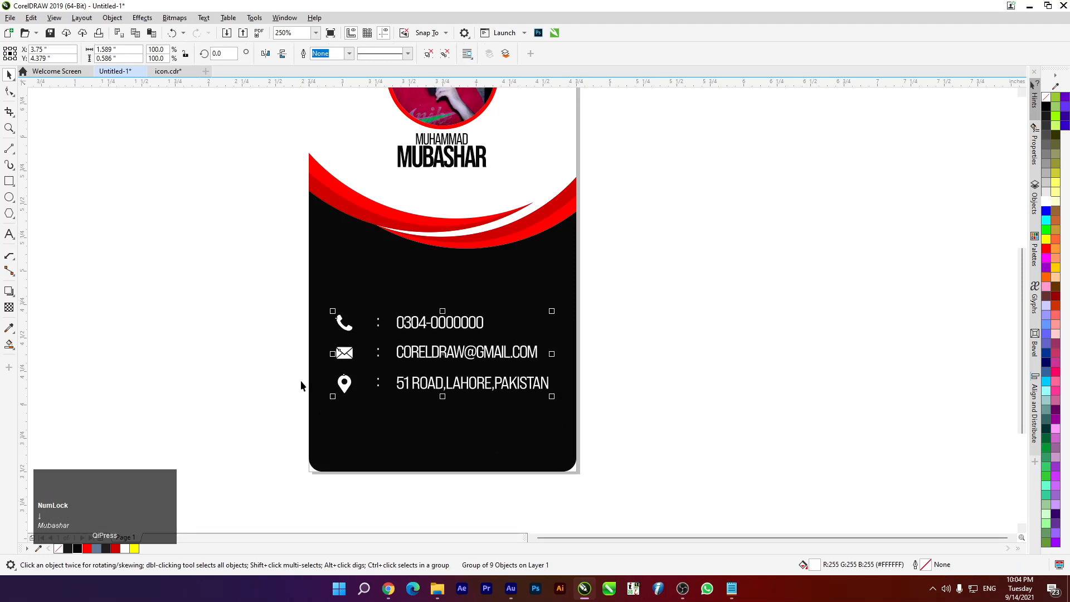
click(301, 384)
scroll(335, 405, up, 2)
scroll(356, 298, down, 1)
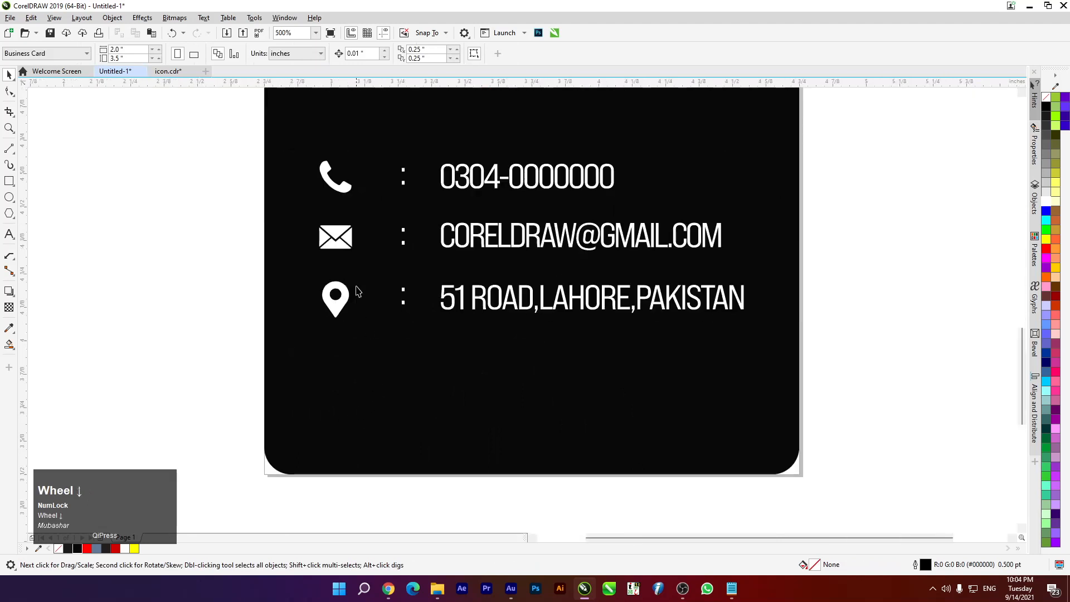
click(551, 191)
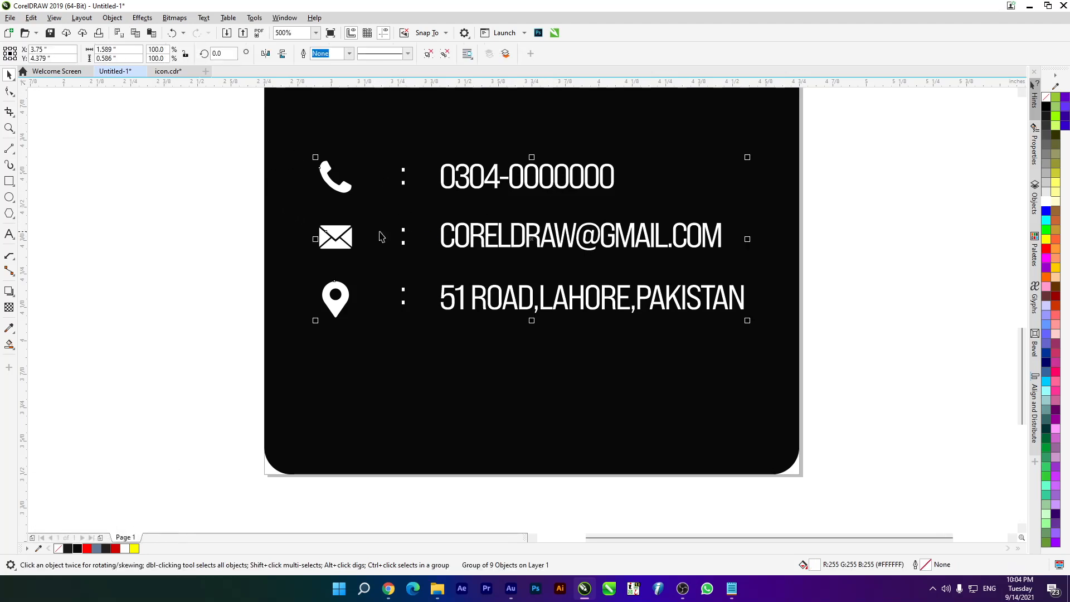
click(8, 148)
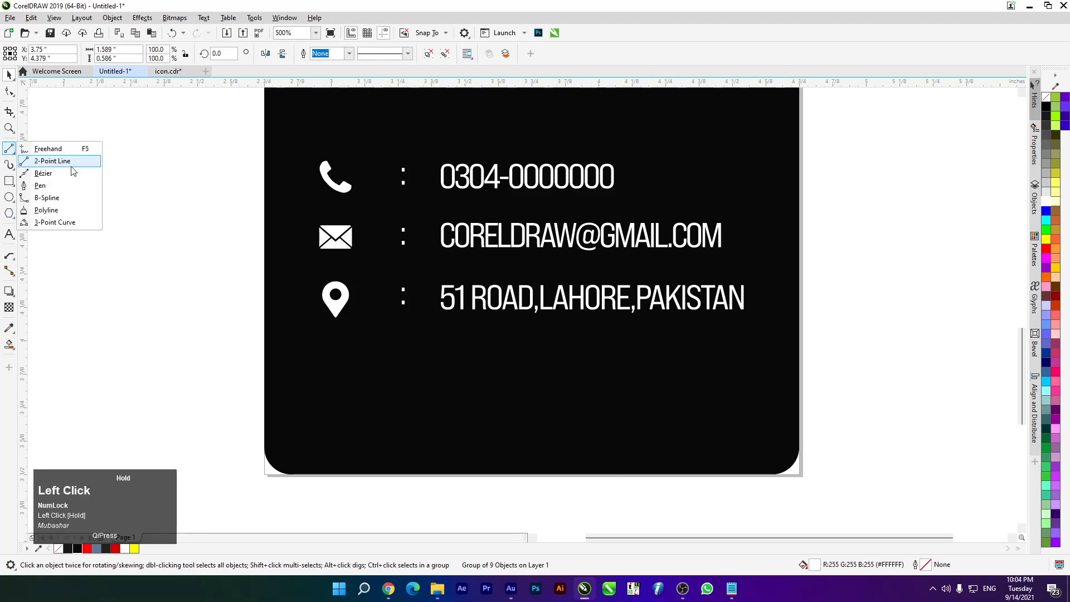
click(73, 163)
drag(190, 171, 210, 366)
click(9, 74)
drag(186, 209, 401, 180)
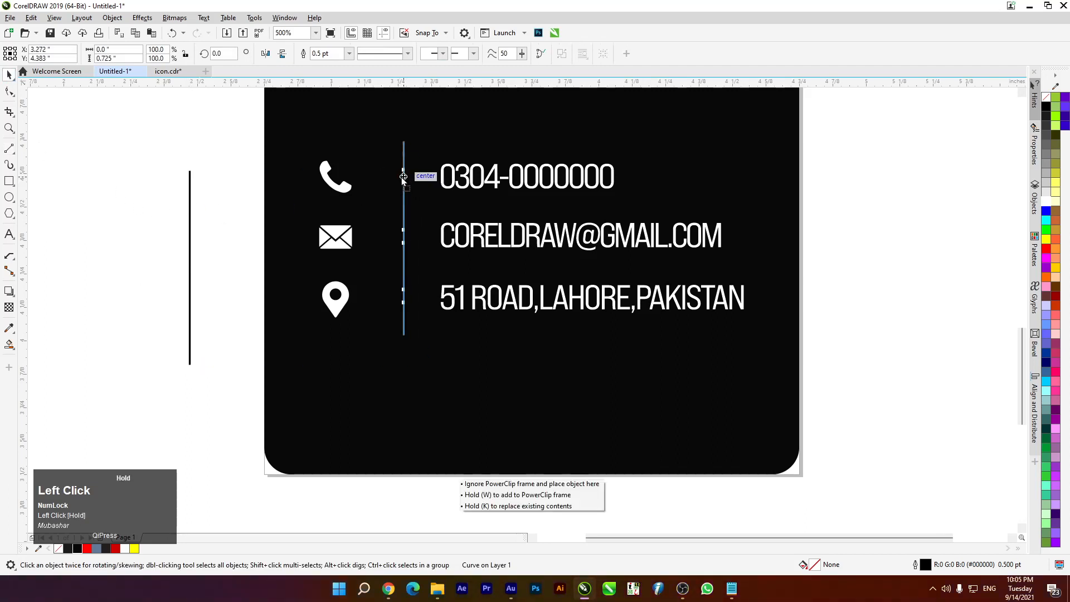
click(1045, 201)
right_click(1045, 202)
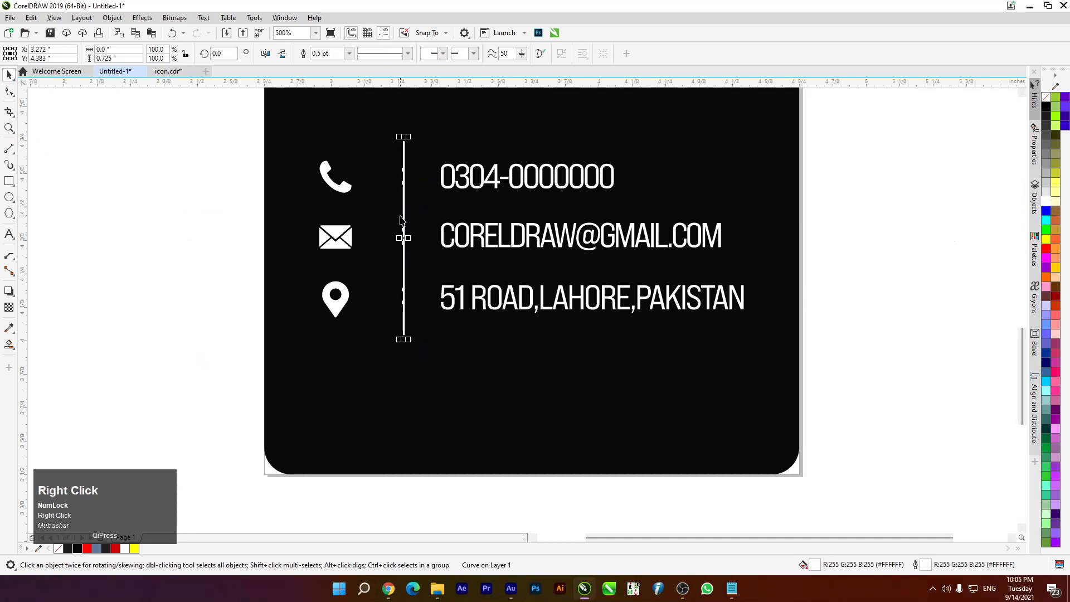
key(Delete)
scroll(441, 221, down, 2)
scroll(449, 220, up, 2)
drag(208, 143, 787, 385)
scroll(624, 346, down, 4)
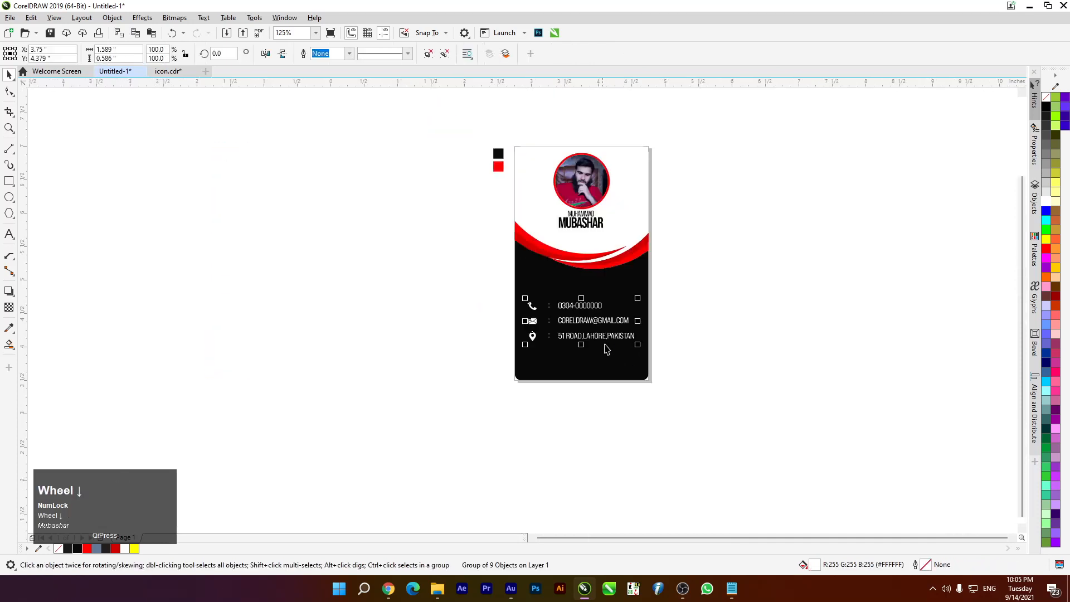
Nudge the contact rows up slightly with the arrow keys
scroll(616, 340, up, 2)
key(Up)
key(Up)
key(Up)
key(Up)
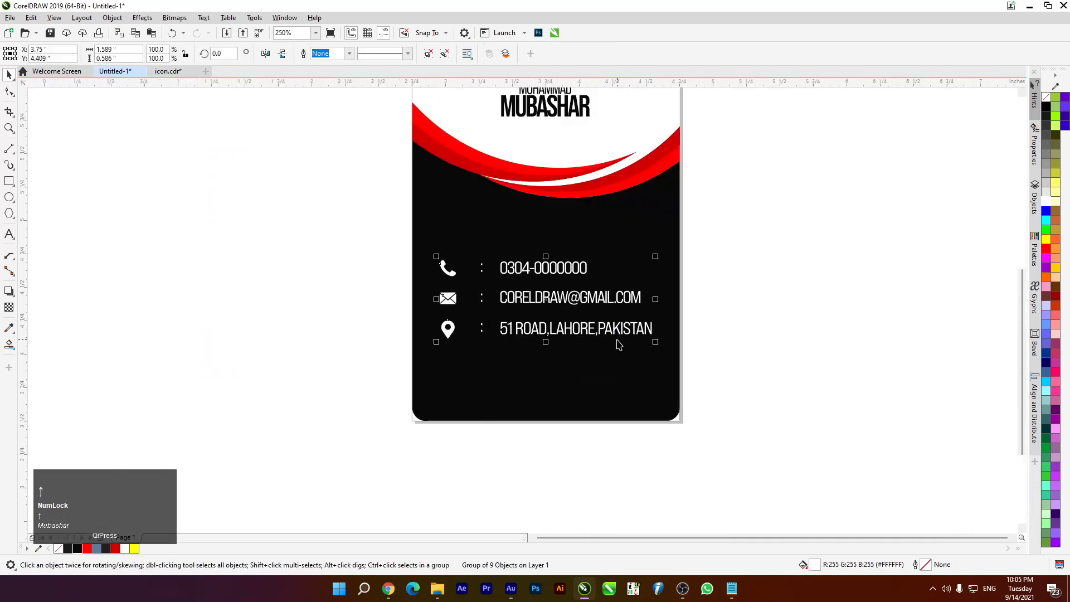
key(Down)
key(Down)
key(Down)
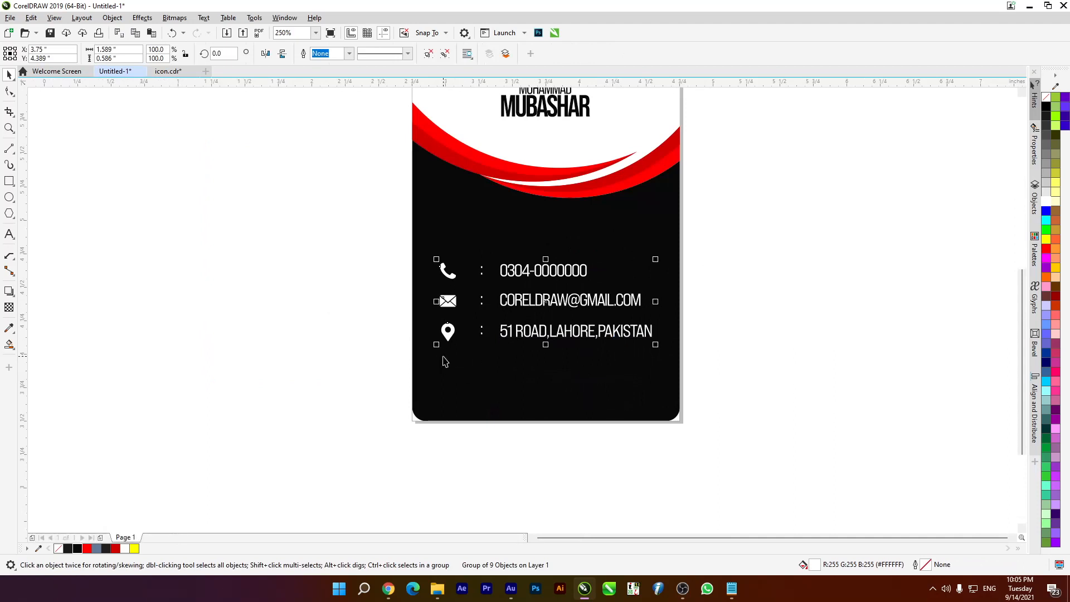
click(329, 268)
scroll(546, 348, up, 1)
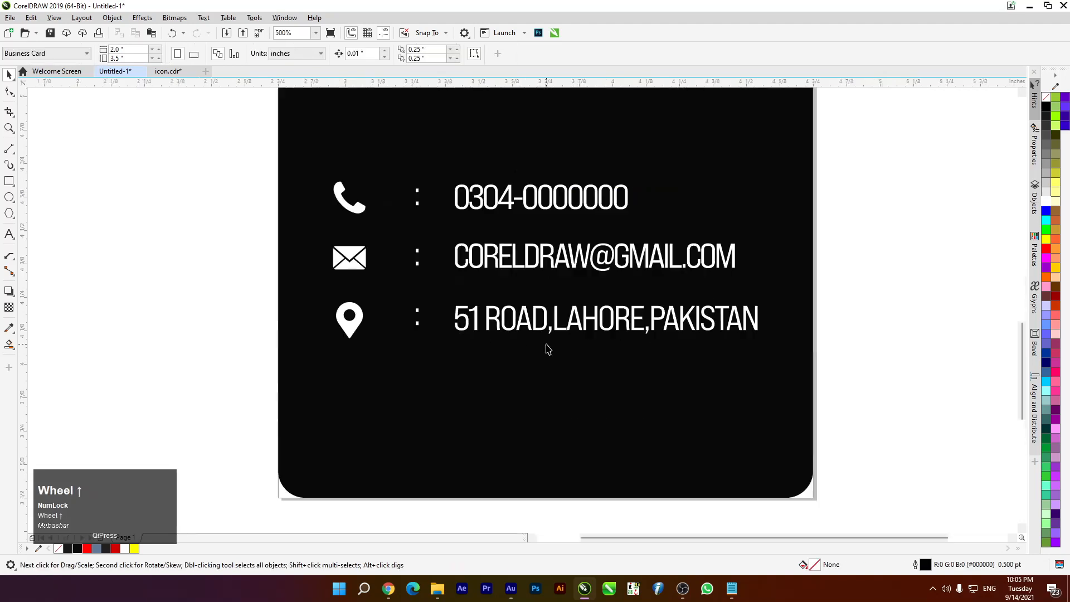
click(345, 270)
click(180, 179)
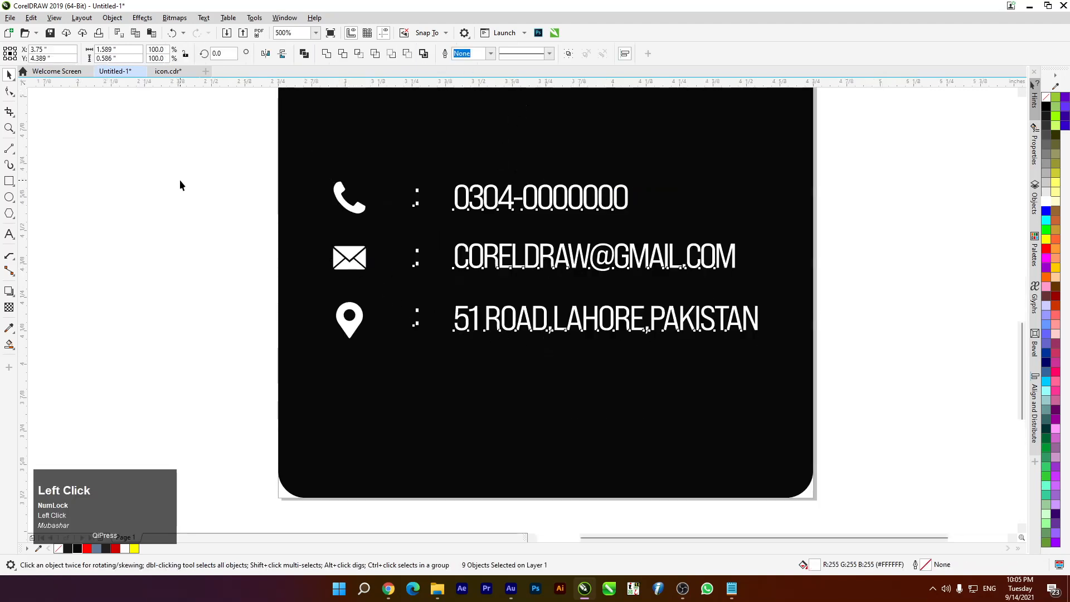
Try red on the three contact icons, revert them to white, and undo the accidental panel move
drag(195, 153, 386, 374)
click(1046, 251)
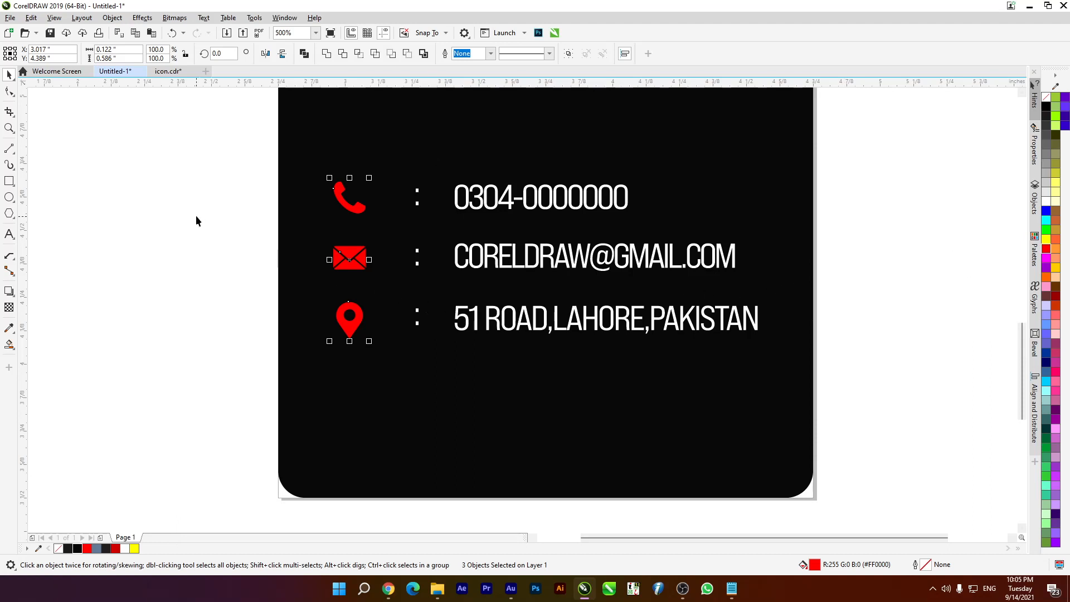
scroll(440, 315, down, 2)
scroll(440, 315, up, 2)
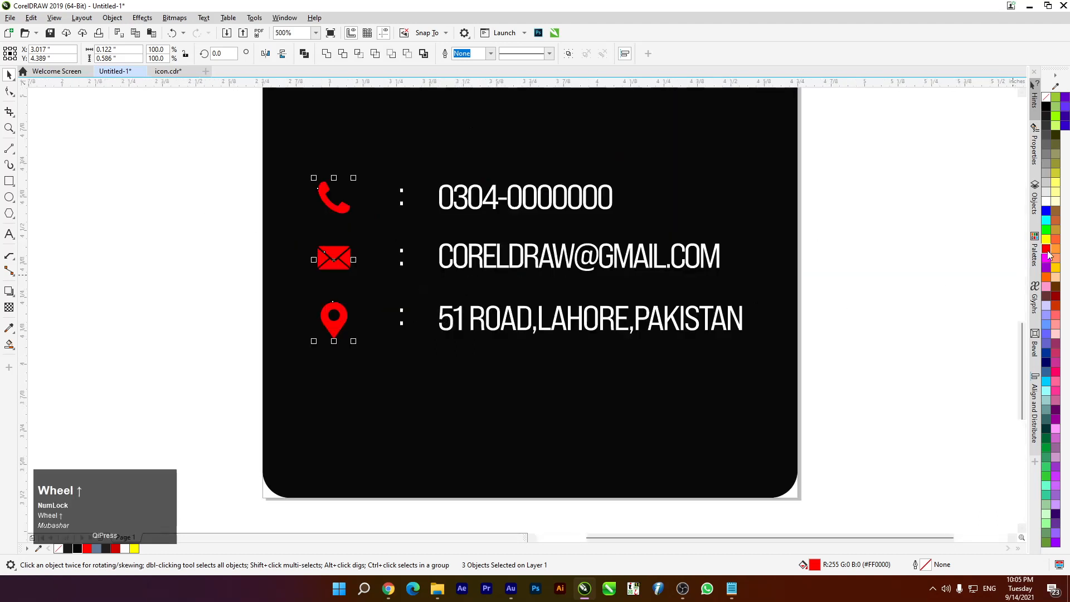
click(1046, 201)
drag(389, 145, 420, 332)
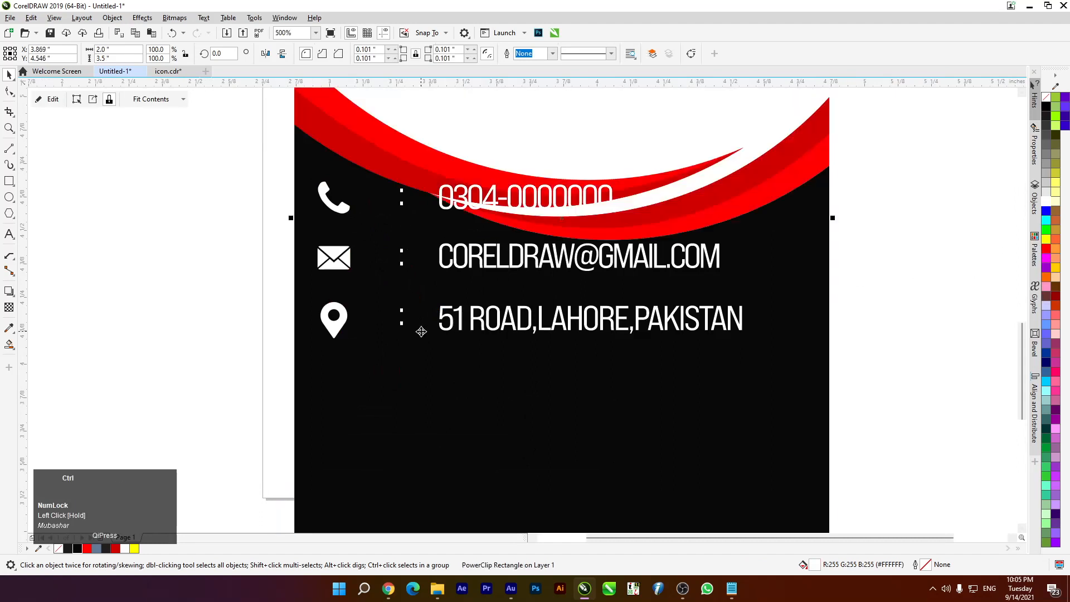
key(ctrl+z)
Try red on the three colons, then set them back to white
drag(438, 517, 358, 136)
click(1046, 249)
scroll(495, 301, down, 2)
scroll(494, 300, up, 1)
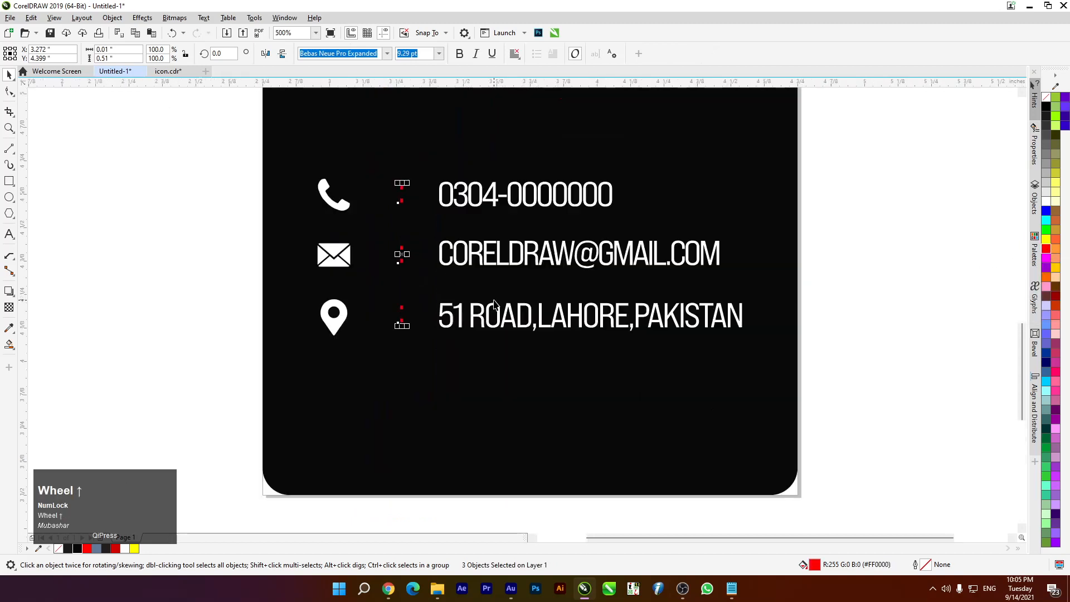
click(1046, 202)
scroll(706, 242, down, 2)
scroll(545, 261, up, 1)
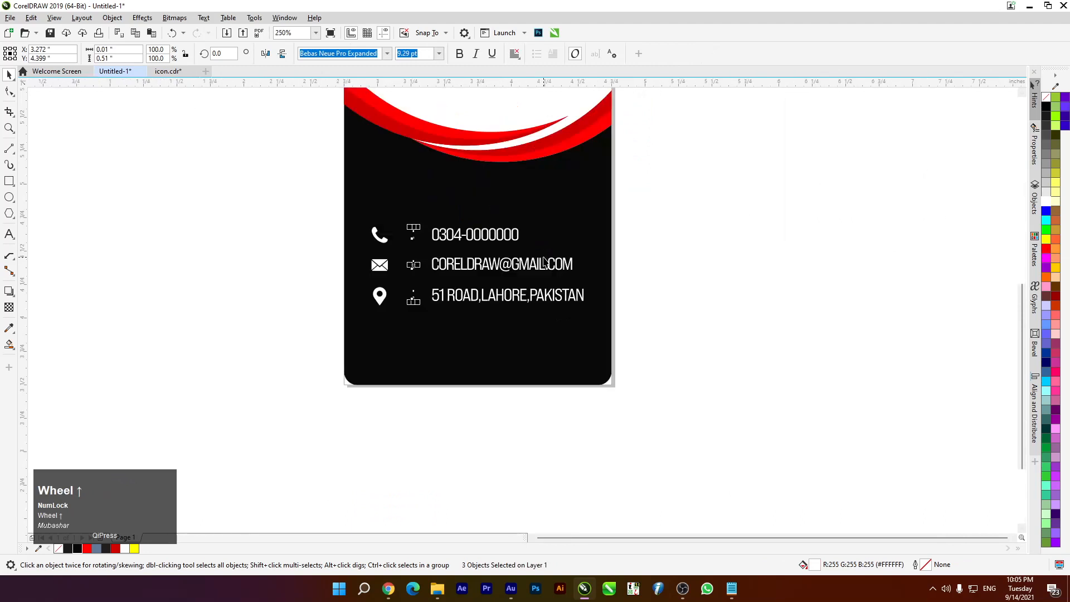
drag(282, 184, 636, 326)
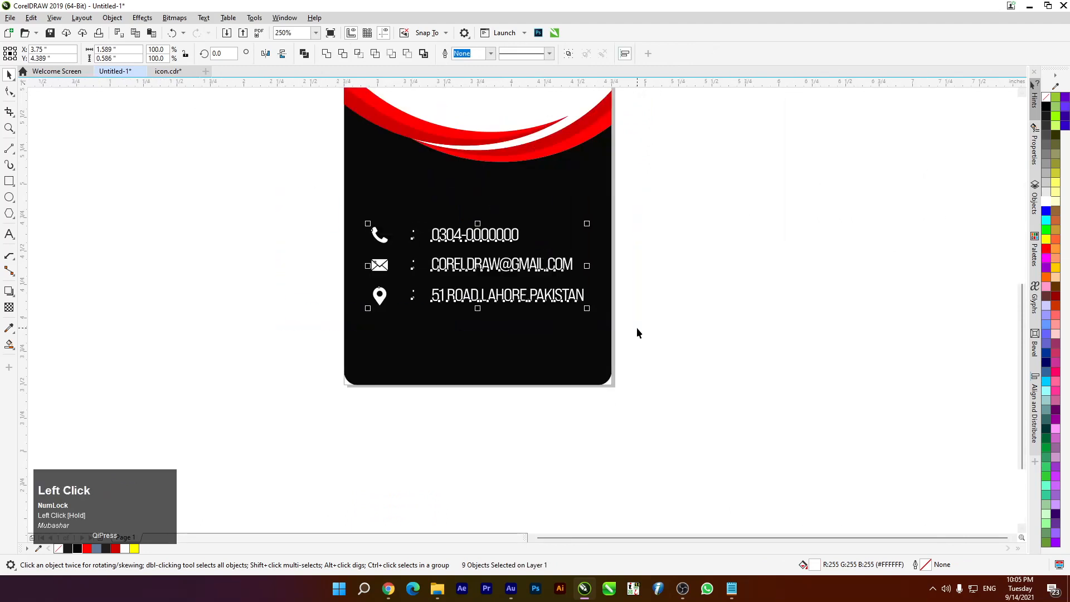
click(1045, 249)
scroll(787, 253, down, 2)
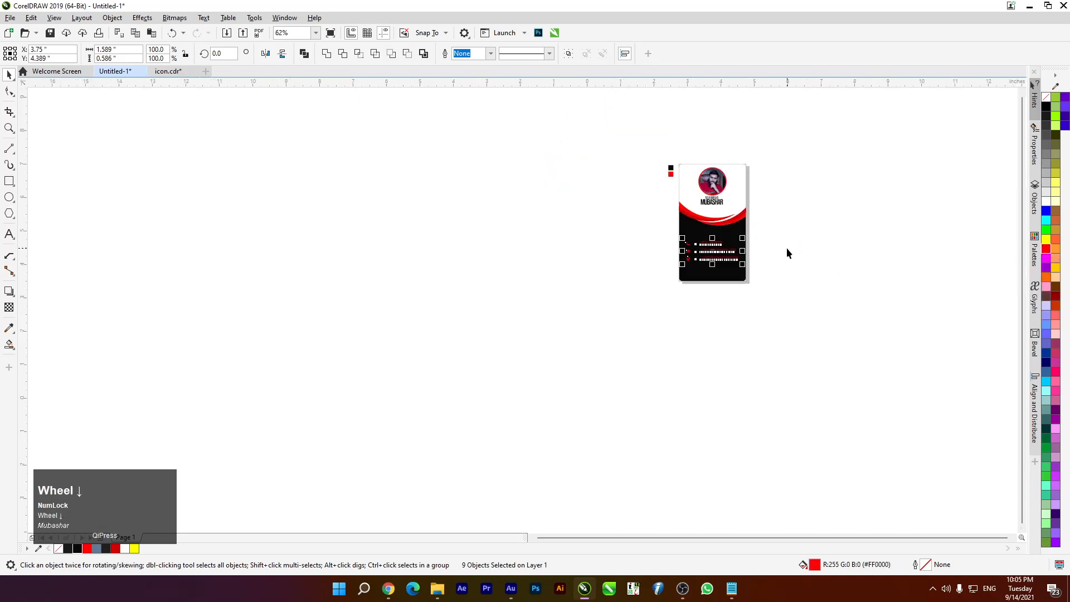
key(ctrl+z)
scroll(789, 223, up, 1)
drag(552, 237, 717, 306)
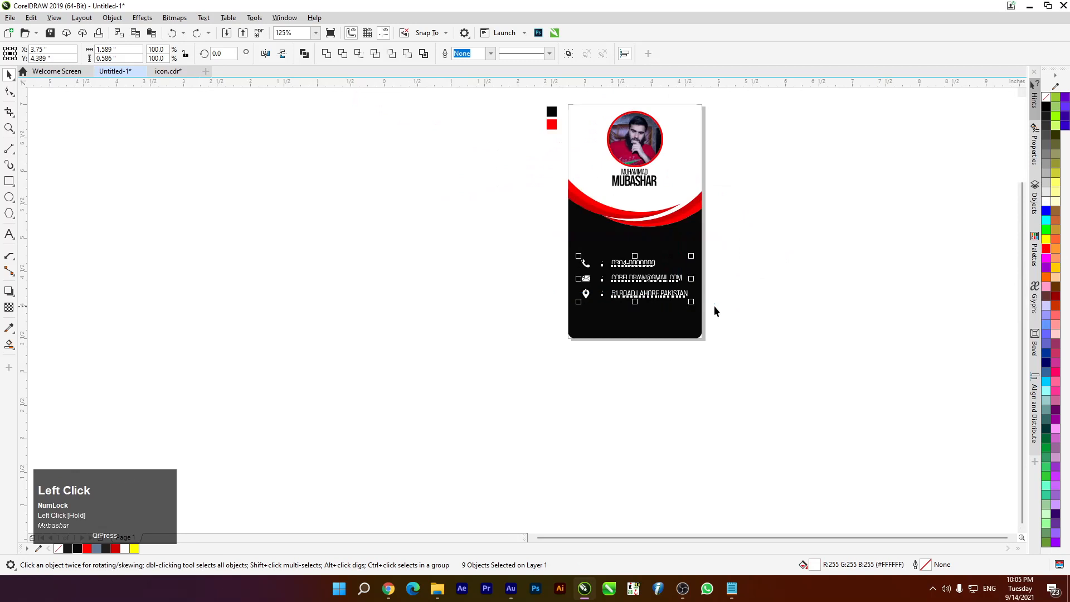
scroll(421, 223, down, 1)
key(F4)
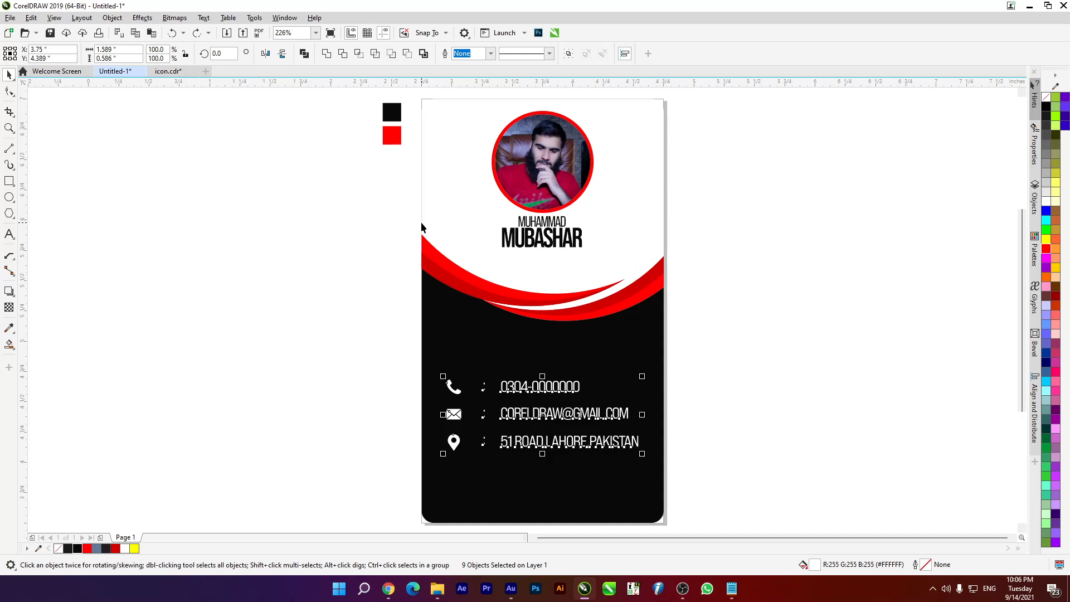
scroll(422, 226, down, 3)
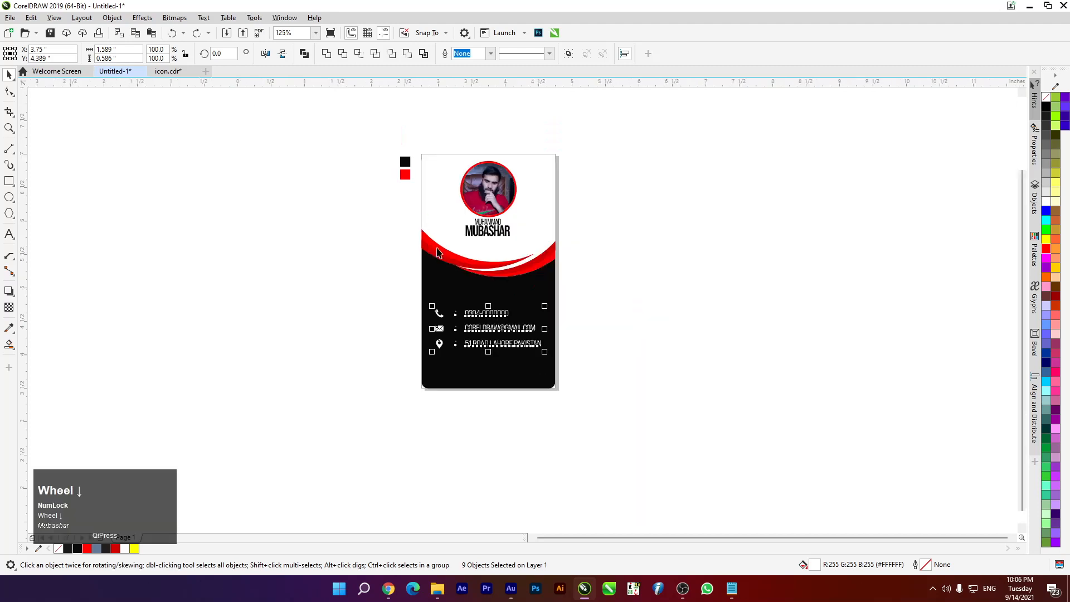
scroll(439, 253, up, 3)
click(345, 300)
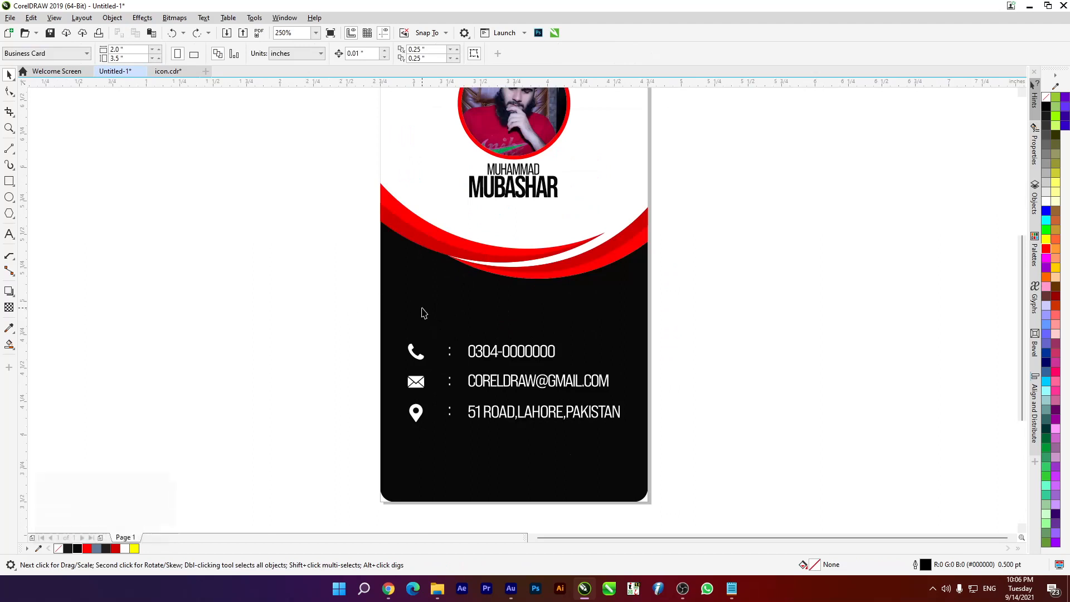
click(394, 280)
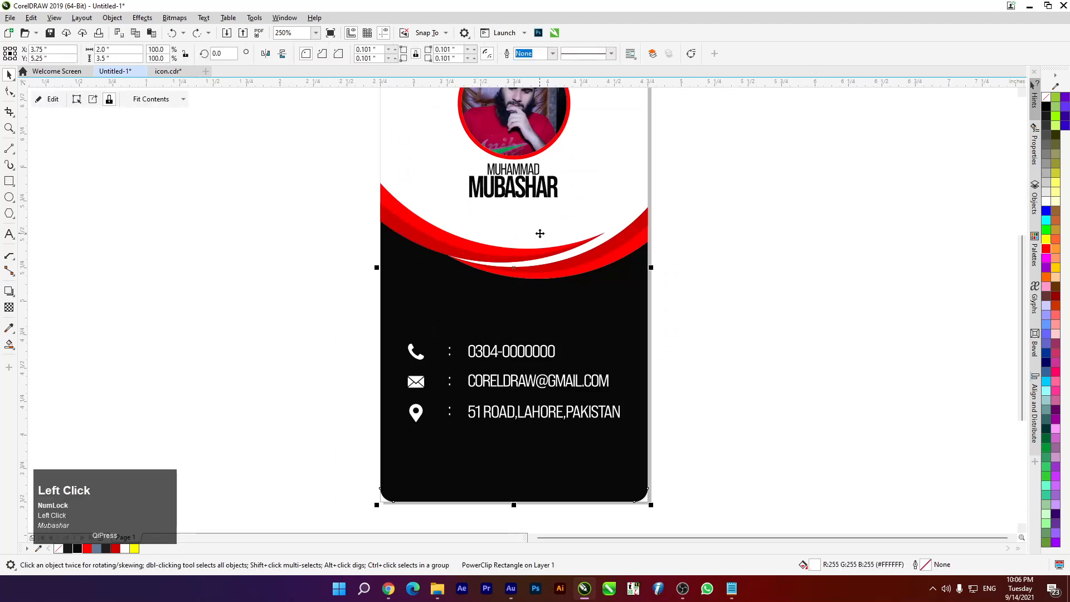
scroll(540, 231, down, 3)
scroll(542, 216, up, 3)
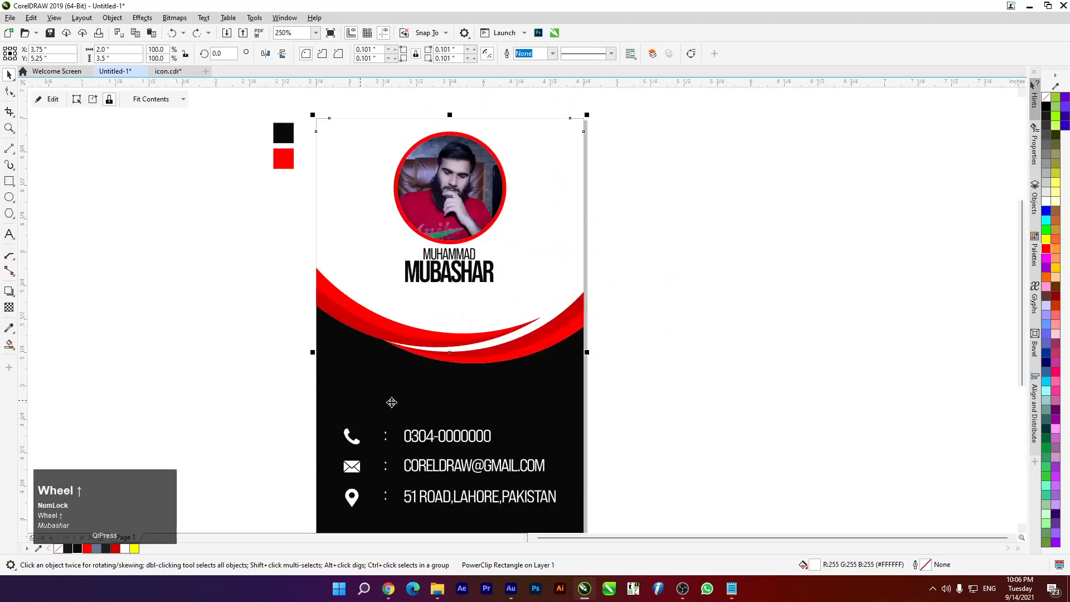
scroll(455, 390, down, 3)
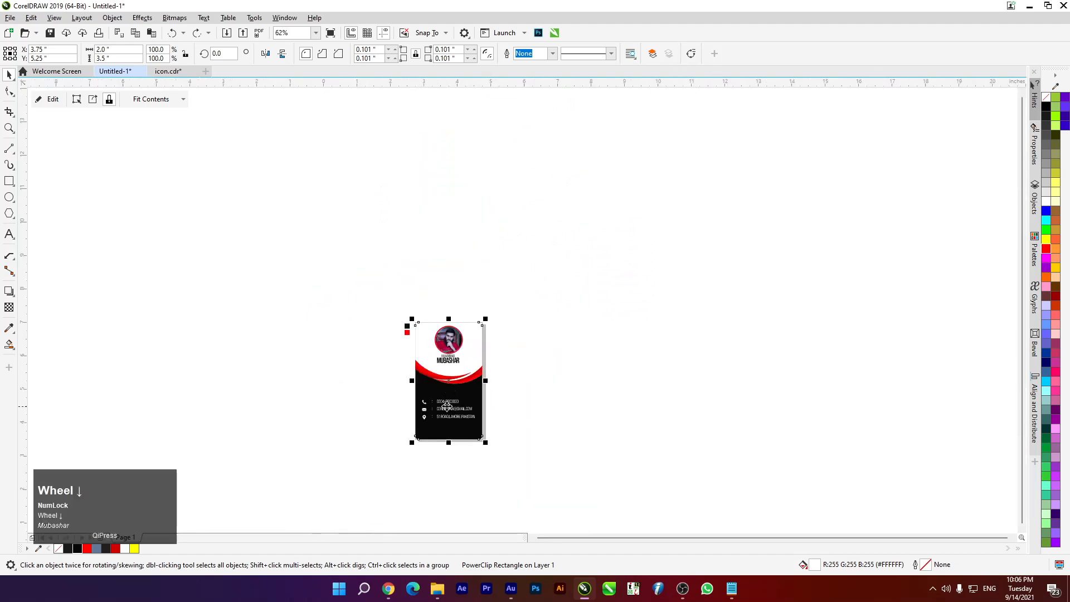
scroll(448, 399, up, 3)
scroll(450, 405, down, 3)
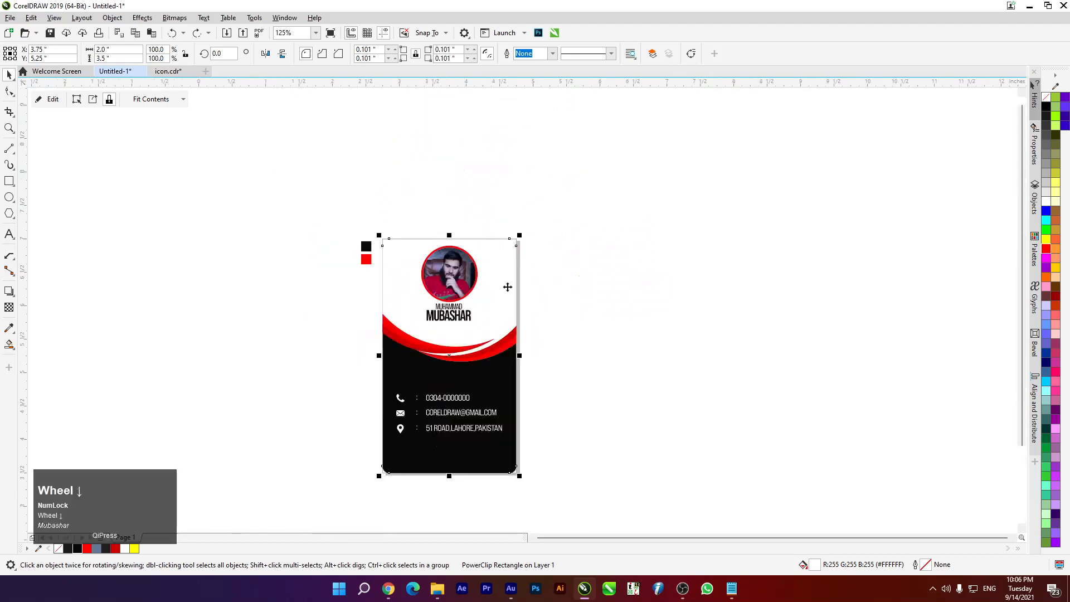
key(F4)
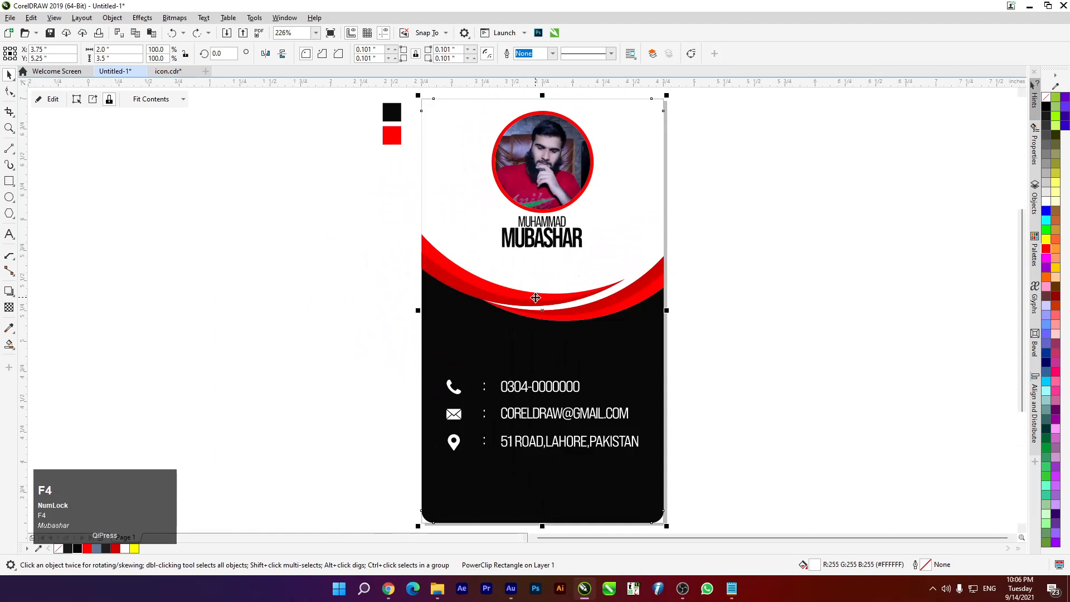